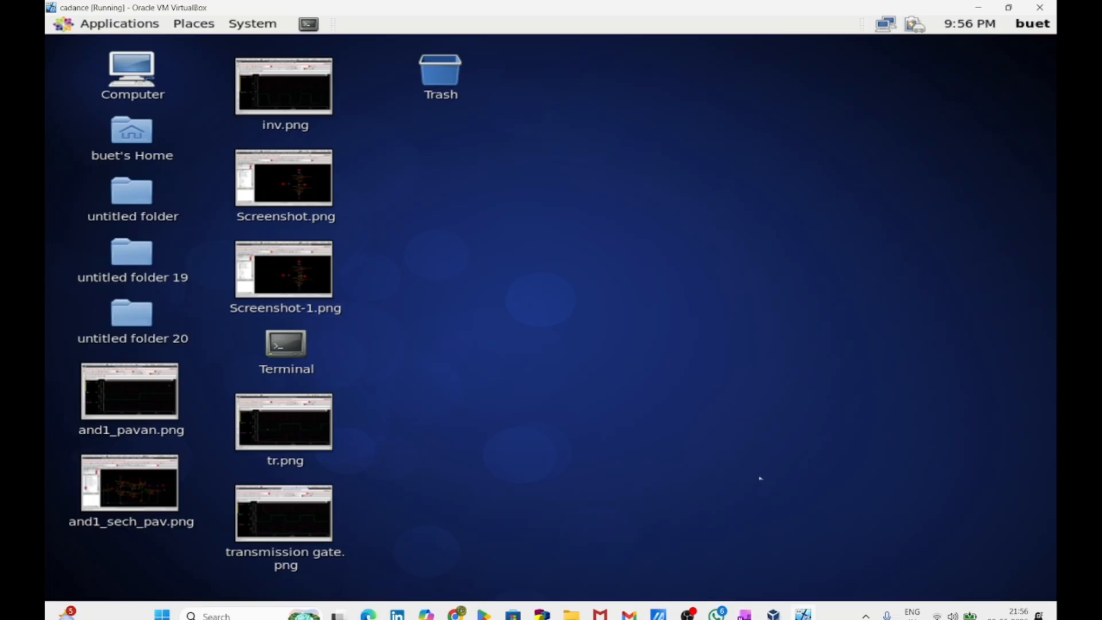
Switch to OneNote and handwrite the underlined title "CMOS VLSI - XOR Gate" at the head of the blank page in red ink
left_click(746, 614)
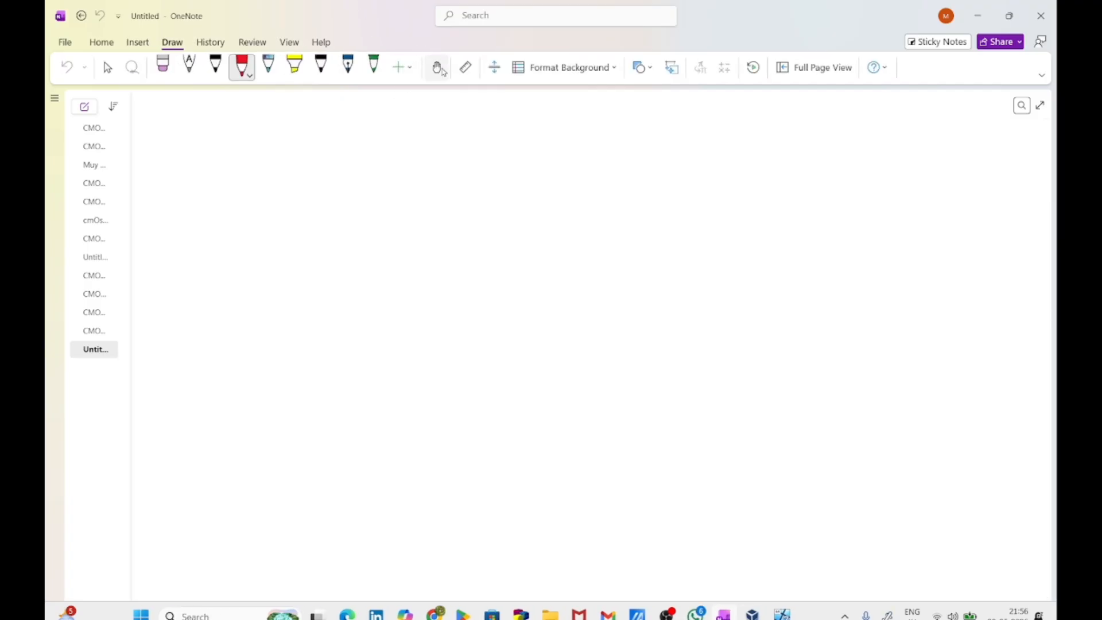
mouse_move(421, 103)
left_mouse_down()
mouse_move(424, 116)
mouse_move(509, 100)
mouse_move(528, 115)
left_mouse_up()
mouse_move(550, 100)
left_mouse_down()
mouse_move(567, 98)
mouse_move(557, 114)
left_mouse_up()
mouse_move(549, 114)
left_mouse_down()
mouse_move(590, 106)
mouse_move(625, 116)
mouse_move(603, 117)
mouse_move(639, 100)
mouse_move(671, 113)
mouse_move(745, 112)
left_mouse_up()
mouse_move(746, 109)
left_mouse_down()
mouse_move(762, 106)
mouse_move(752, 98)
left_mouse_up()
left_click_drag(408, 132, 766, 136)
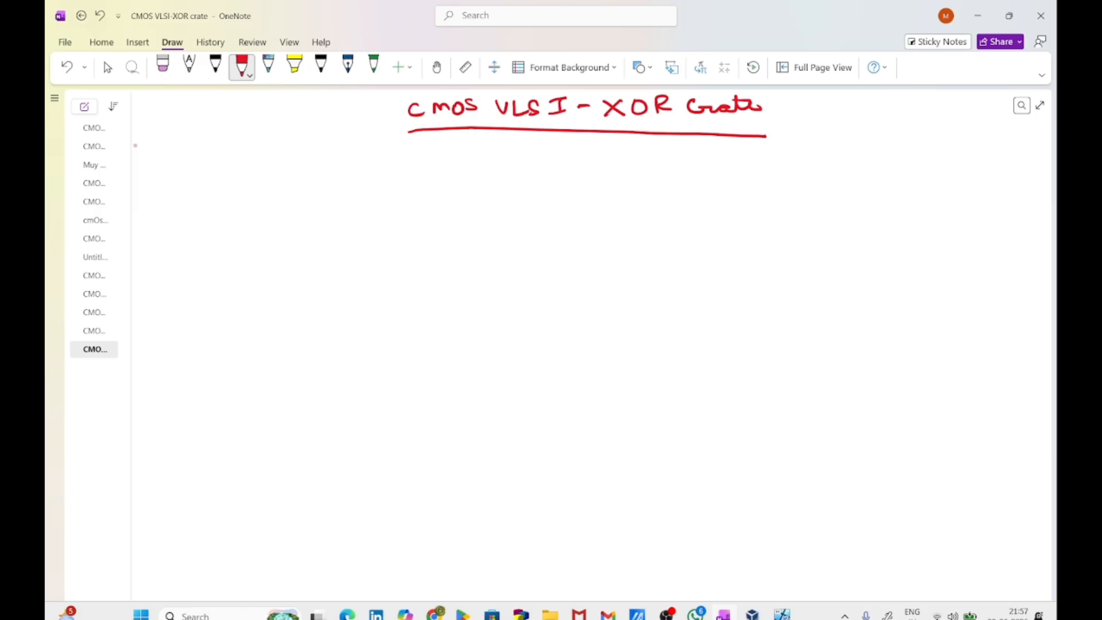
Write the underlined heading "Symbol" and sketch a two-input XOR gate symbol with its output line below it
left_click_drag(170, 142, 155, 156)
mouse_move(168, 147)
left_mouse_down()
mouse_move(184, 150)
mouse_move(179, 166)
mouse_move(207, 145)
mouse_move(226, 148)
mouse_move(244, 125)
mouse_move(251, 140)
left_mouse_up()
left_click_drag(146, 170, 261, 157)
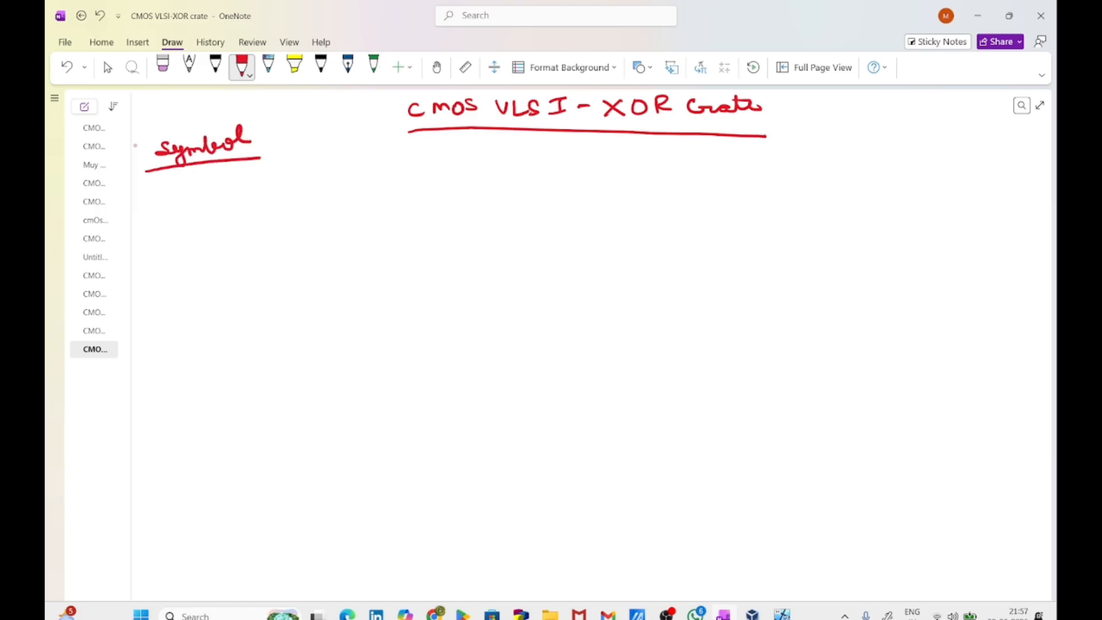
mouse_move(180, 206)
left_mouse_down()
mouse_move(229, 200)
mouse_move(239, 214)
mouse_move(228, 190)
mouse_move(232, 232)
left_mouse_up()
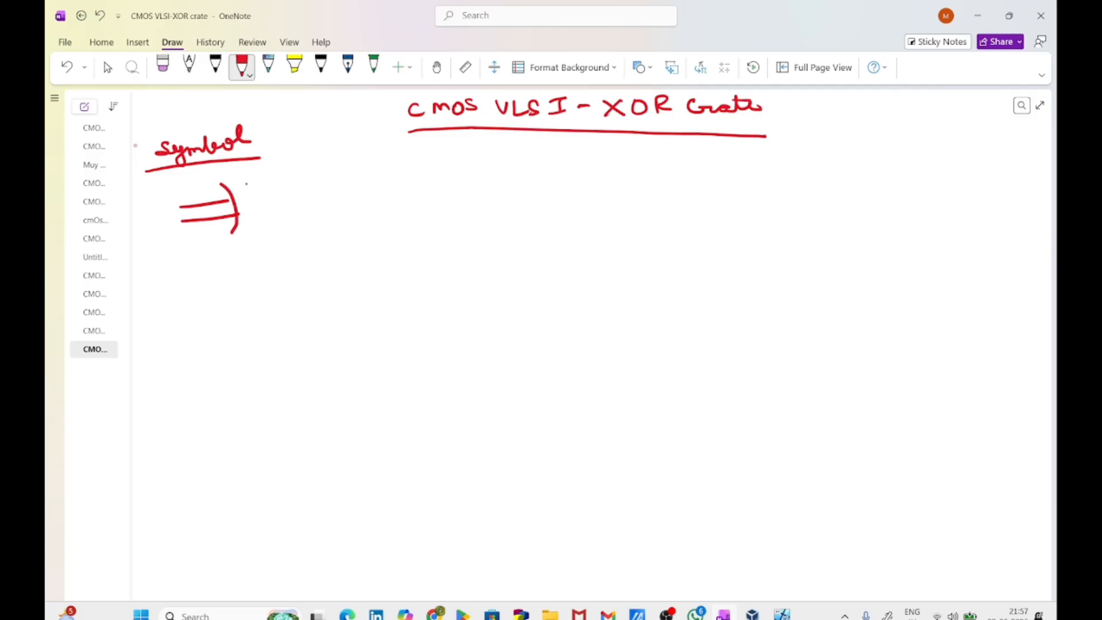
mouse_move(246, 183)
left_mouse_down()
mouse_move(255, 227)
mouse_move(253, 180)
mouse_move(304, 200)
left_mouse_up()
mouse_move(252, 227)
left_mouse_down()
mouse_move(305, 201)
mouse_move(351, 197)
left_mouse_up()
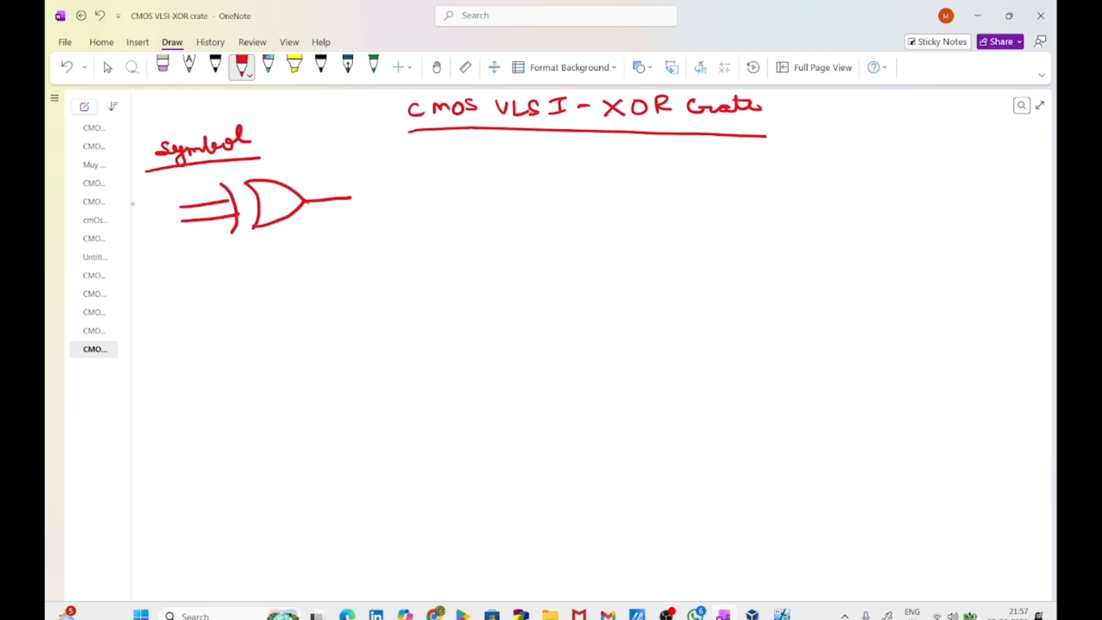
Label the gate inputs A and B and write the output expression Y = A⊕B = A̅B + AB̅
left_click_drag(165, 202, 177, 198)
mouse_move(158, 240)
left_mouse_down()
mouse_move(168, 231)
mouse_move(160, 239)
left_mouse_up()
left_click_drag(346, 185, 351, 207)
left_click_drag(365, 189, 375, 195)
left_click_drag(382, 198, 401, 190)
mouse_move(403, 188)
left_mouse_down()
mouse_move(422, 186)
mouse_move(411, 180)
mouse_move(413, 197)
left_mouse_up()
mouse_move(426, 182)
left_mouse_down()
mouse_move(426, 195)
mouse_move(497, 189)
left_mouse_up()
mouse_move(476, 175)
left_mouse_down()
mouse_move(497, 170)
mouse_move(505, 197)
left_mouse_up()
mouse_move(507, 177)
left_mouse_down()
mouse_move(509, 194)
mouse_move(550, 185)
left_mouse_up()
mouse_move(537, 179)
left_mouse_down()
mouse_move(539, 196)
mouse_move(568, 182)
mouse_move(576, 192)
left_mouse_up()
left_click_drag(564, 187, 580, 191)
left_click_drag(581, 175, 581, 191)
left_click_drag(580, 168, 595, 166)
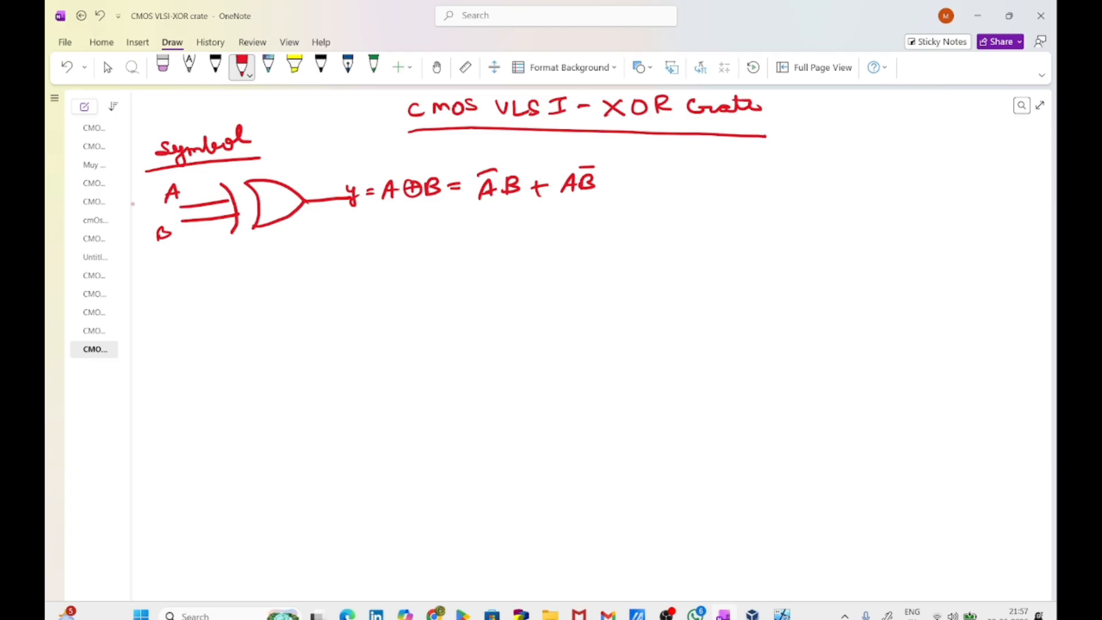
Write the underlined heading "Truth Table" in the free area beside the output expression
mouse_move(810, 181)
left_mouse_down()
mouse_move(833, 176)
mouse_move(826, 191)
left_mouse_up()
left_click_drag(832, 182, 854, 182)
left_click_drag(847, 187, 871, 174)
mouse_move(870, 183)
left_mouse_down()
mouse_move(879, 172)
mouse_move(877, 181)
left_mouse_up()
mouse_move(848, 183)
left_mouse_down()
mouse_move(925, 162)
mouse_move(916, 177)
left_mouse_up()
left_click_drag(922, 172, 944, 179)
left_click_drag(944, 174, 986, 168)
left_click_drag(811, 198, 991, 182)
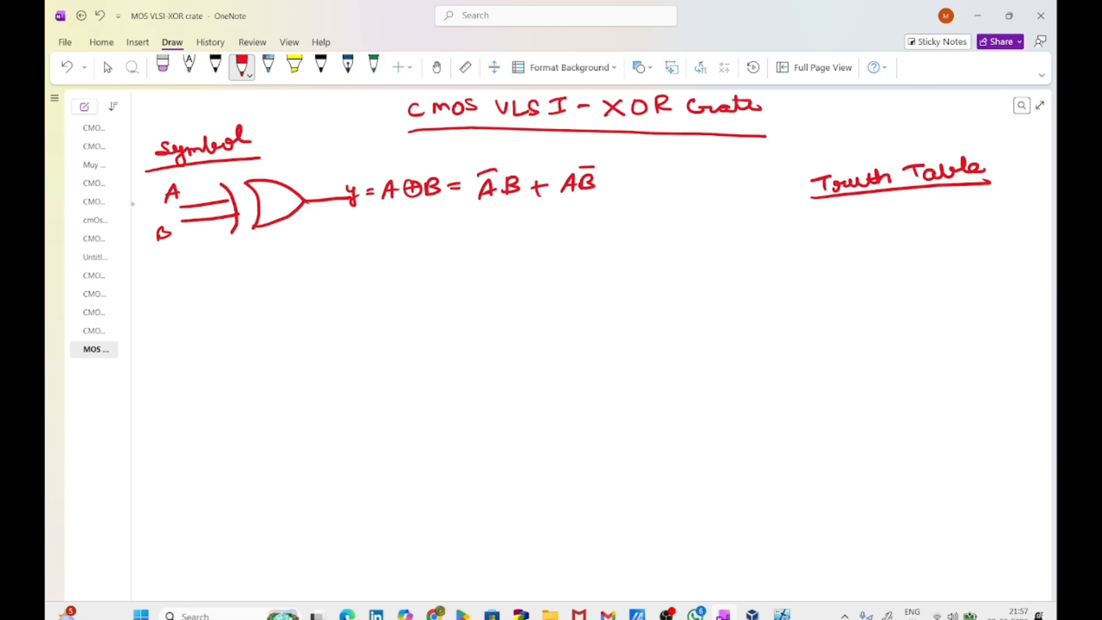
Draw the truth table frame with columns A, B and Y, and enter 0, 0 as the first input row
mouse_move(831, 234)
left_mouse_down()
mouse_move(839, 356)
mouse_move(921, 222)
mouse_move(991, 216)
left_mouse_up()
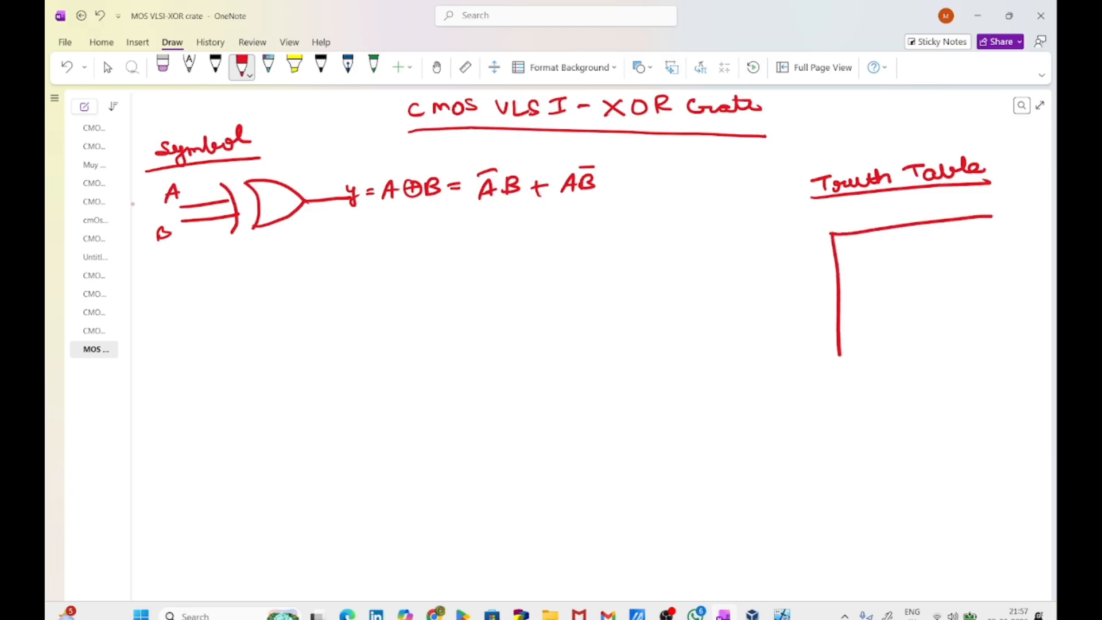
left_click_drag(850, 262, 864, 260)
mouse_move(852, 254)
left_mouse_down()
mouse_move(862, 253)
mouse_move(908, 344)
left_mouse_up()
mouse_move(918, 235)
left_mouse_down()
mouse_move(920, 254)
mouse_move(954, 256)
mouse_move(963, 336)
left_mouse_up()
mouse_move(976, 237)
left_mouse_down()
mouse_move(991, 242)
mouse_move(986, 259)
left_mouse_up()
left_click_drag(996, 214, 1010, 325)
mouse_move(836, 283)
left_mouse_down()
mouse_move(1009, 261)
mouse_move(861, 299)
mouse_move(925, 279)
left_mouse_up()
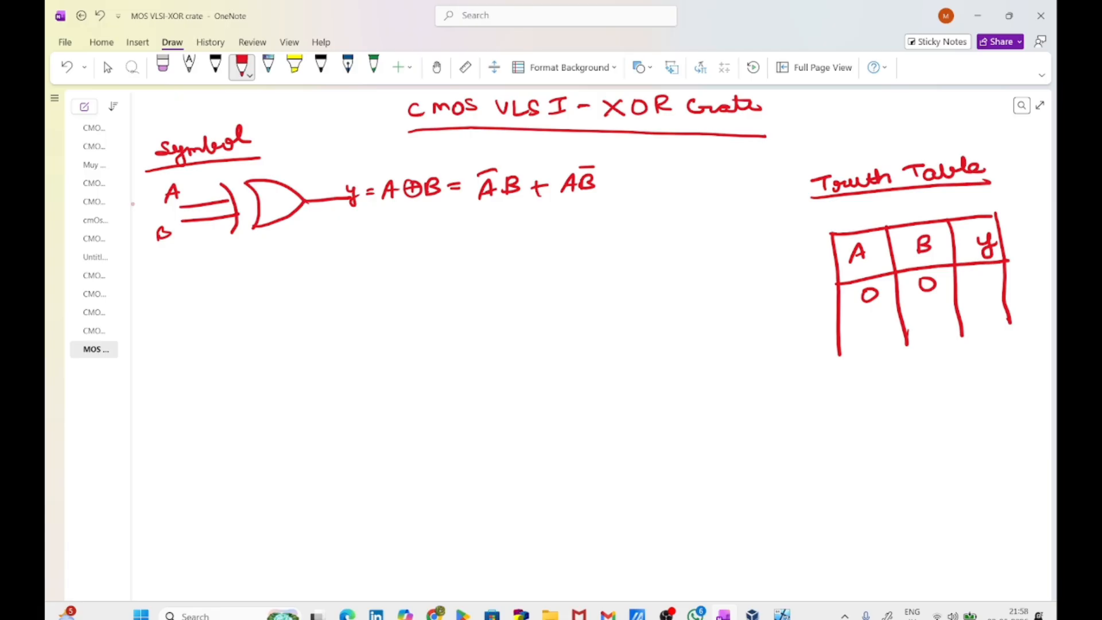
Write the remaining A and B input combinations 0 1, 1 0 and 1 1 in the truth table
mouse_move(875, 319)
left_mouse_down()
mouse_move(931, 322)
mouse_move(934, 332)
left_mouse_up()
left_click_drag(873, 365, 878, 382)
mouse_move(944, 355)
left_mouse_down()
mouse_move(938, 372)
mouse_move(945, 355)
left_mouse_up()
left_click_drag(882, 409, 886, 426)
left_click_drag(947, 397, 950, 414)
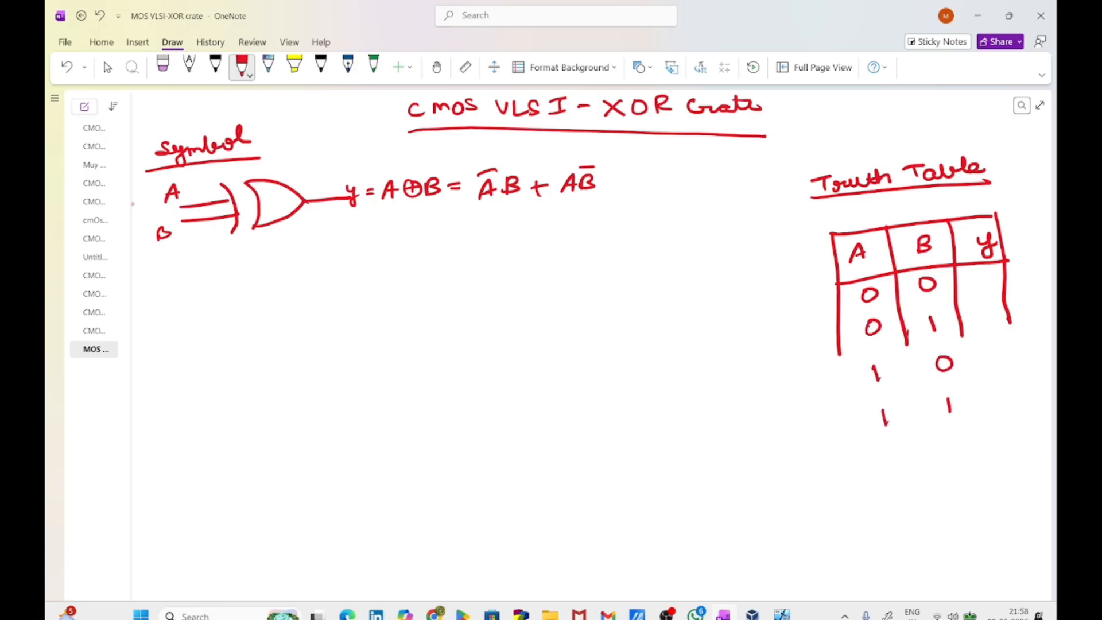
Extend the truth table's column lines, rule its rows, and fill the Y column with 0, 1, 1, 0
left_click_drag(839, 354, 861, 445)
left_click_drag(906, 346, 915, 435)
left_click_drag(962, 336, 975, 423)
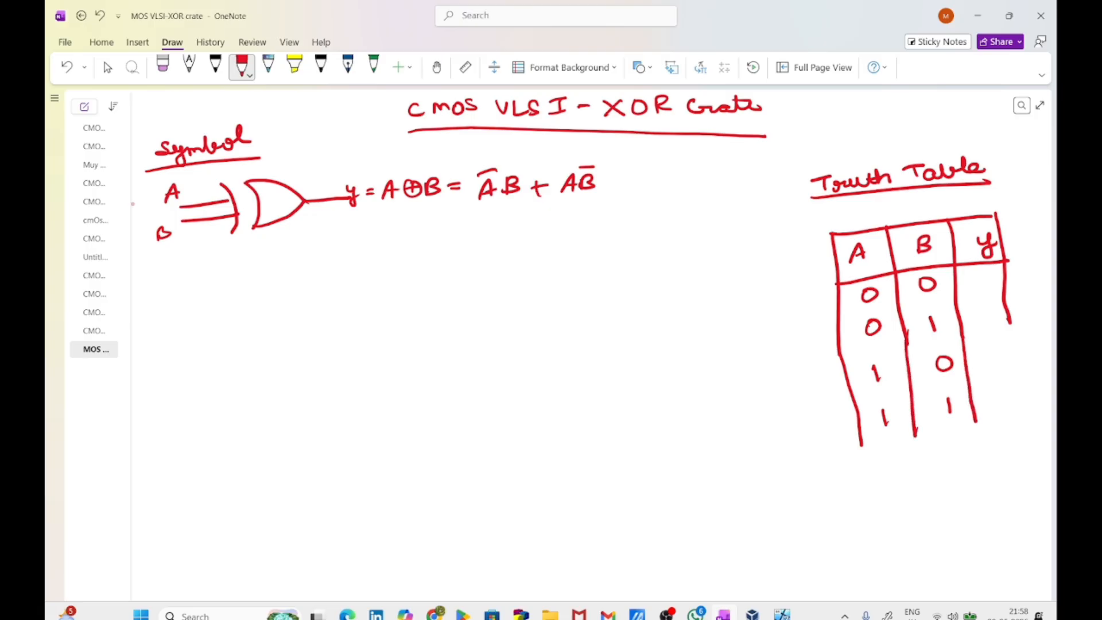
left_click_drag(1008, 324, 1016, 408)
left_click_drag(861, 445, 1017, 410)
left_click_drag(858, 409, 1015, 370)
left_click_drag(841, 365, 1008, 334)
left_click_drag(838, 317, 1004, 287)
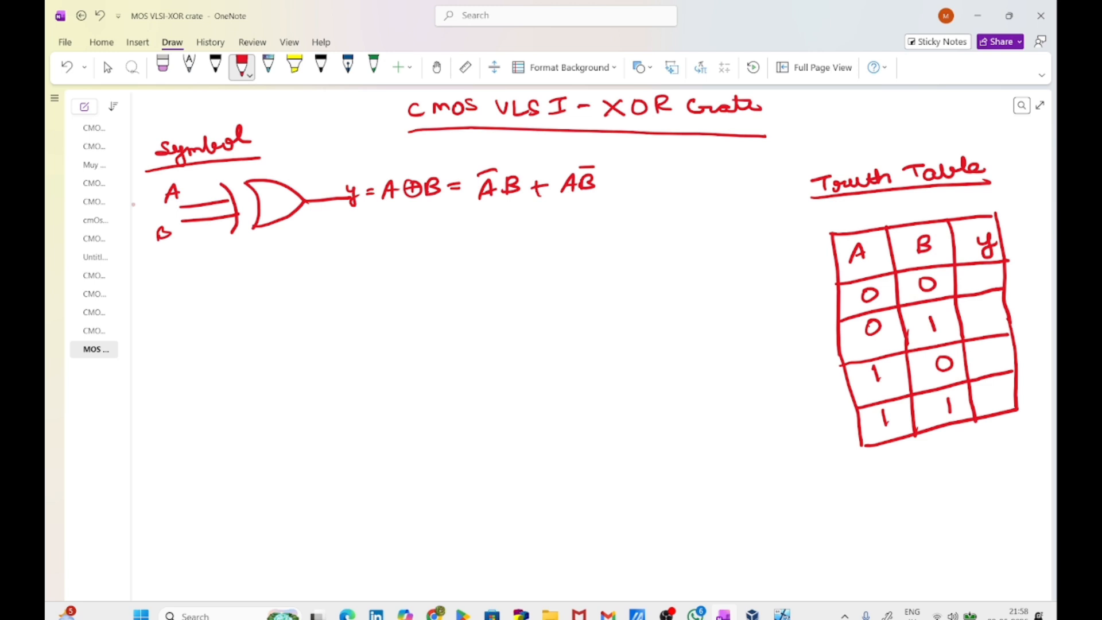
mouse_move(981, 279)
left_mouse_down()
mouse_move(968, 283)
mouse_move(983, 278)
mouse_move(998, 392)
left_mouse_up()
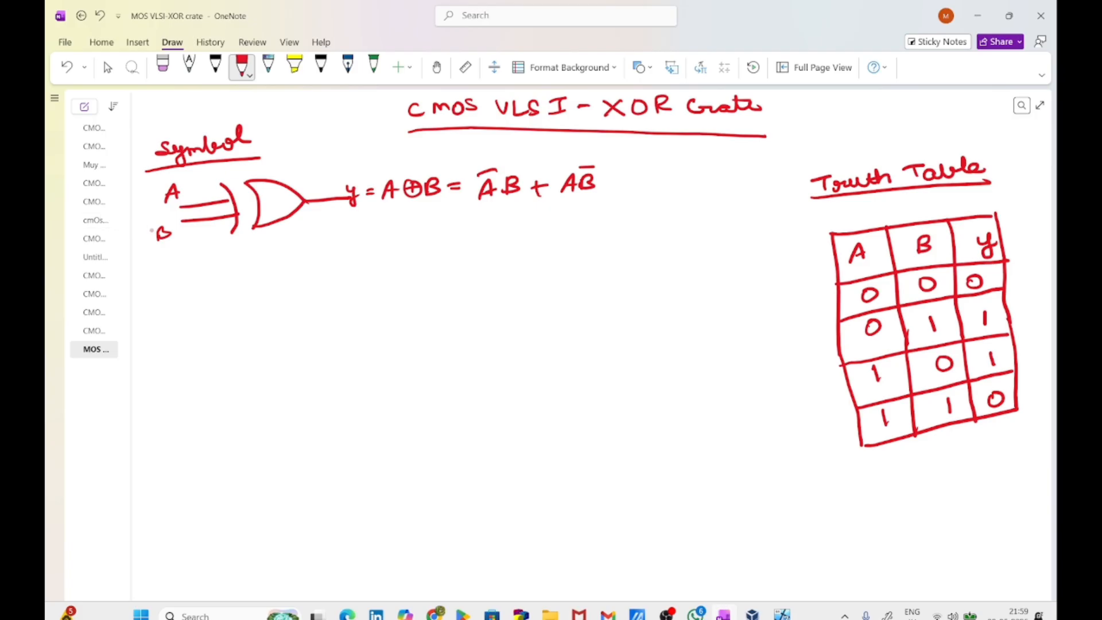
Write the equivalent expression below the first one as the complement of the whole sum AB + A̅B̅
left_click_drag(453, 256, 468, 253)
left_click_drag(454, 263, 505, 265)
mouse_move(492, 259)
left_mouse_down()
mouse_move(532, 238)
mouse_move(529, 257)
left_mouse_up()
left_click_drag(537, 248, 579, 256)
mouse_move(566, 249)
left_mouse_down()
mouse_move(583, 228)
mouse_move(598, 254)
left_mouse_up()
left_click_drag(606, 223, 619, 222)
left_click_drag(480, 227, 617, 215)
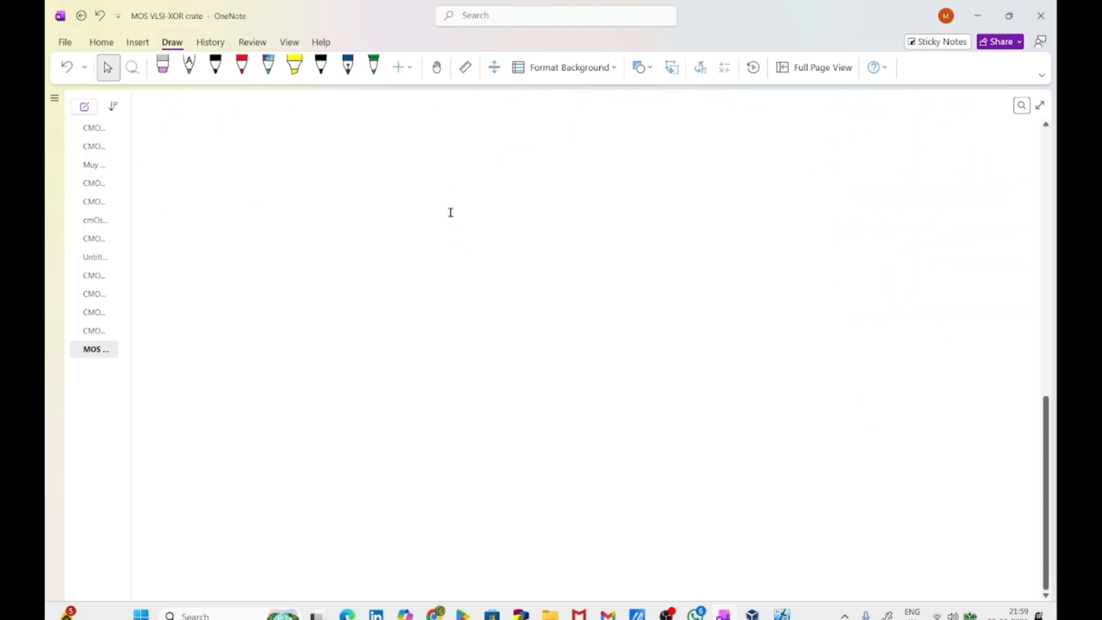
Write the underlined heading "Schematic" in red ink on the blank area further down the page
left_click(241, 66)
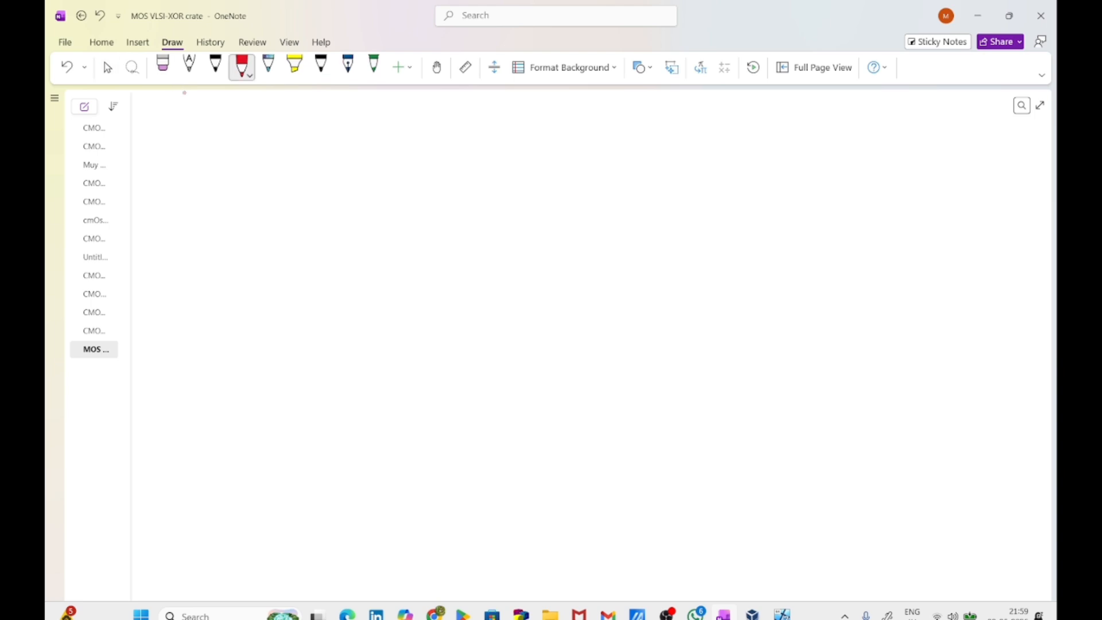
mouse_move(194, 100)
left_mouse_down()
mouse_move(180, 116)
mouse_move(285, 114)
left_mouse_up()
mouse_move(290, 93)
left_mouse_down()
mouse_move(295, 114)
mouse_move(328, 111)
left_mouse_up()
left_click_drag(293, 100, 305, 97)
left_click_drag(165, 136, 319, 118)
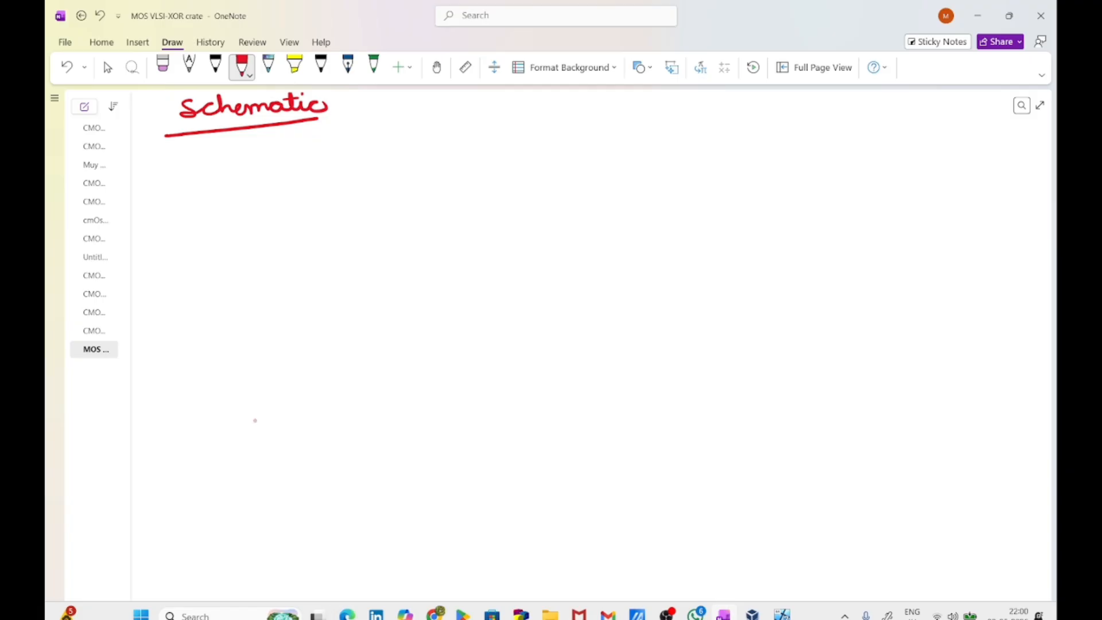
Copy the XOR expression Y = A̅B + AB̅ beside the Schematic heading, consulting the expression in the Symbol section
scroll(255, 420, "up", 7)
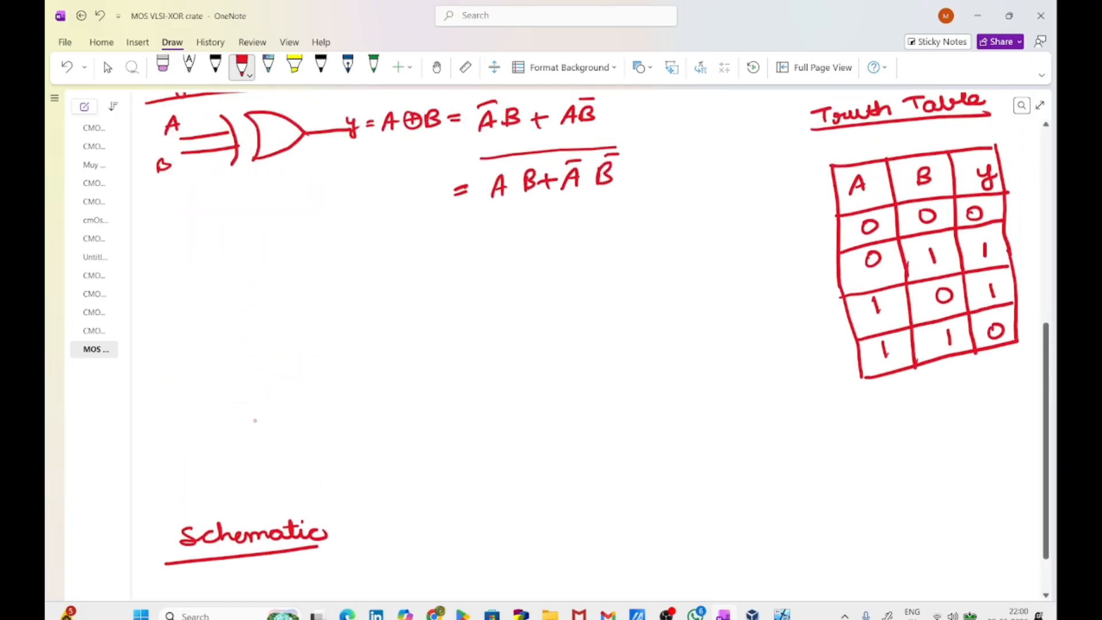
scroll(255, 421, "down", 5)
scroll(255, 420, "down", 1)
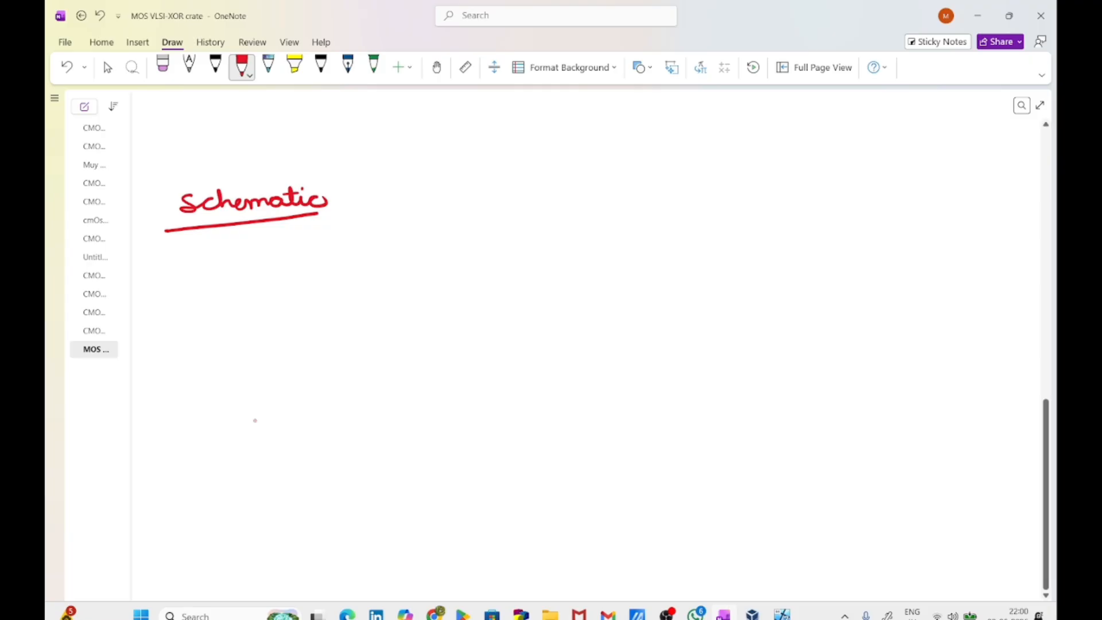
scroll(254, 421, "down", 3)
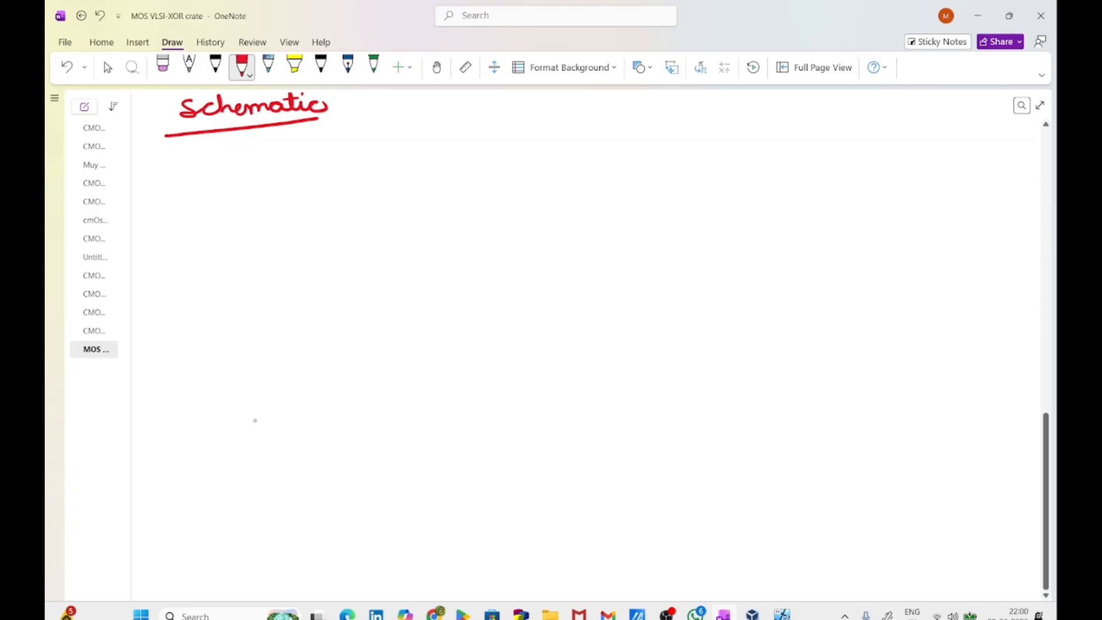
left_click_drag(663, 96, 667, 116)
left_click_drag(687, 101, 701, 101)
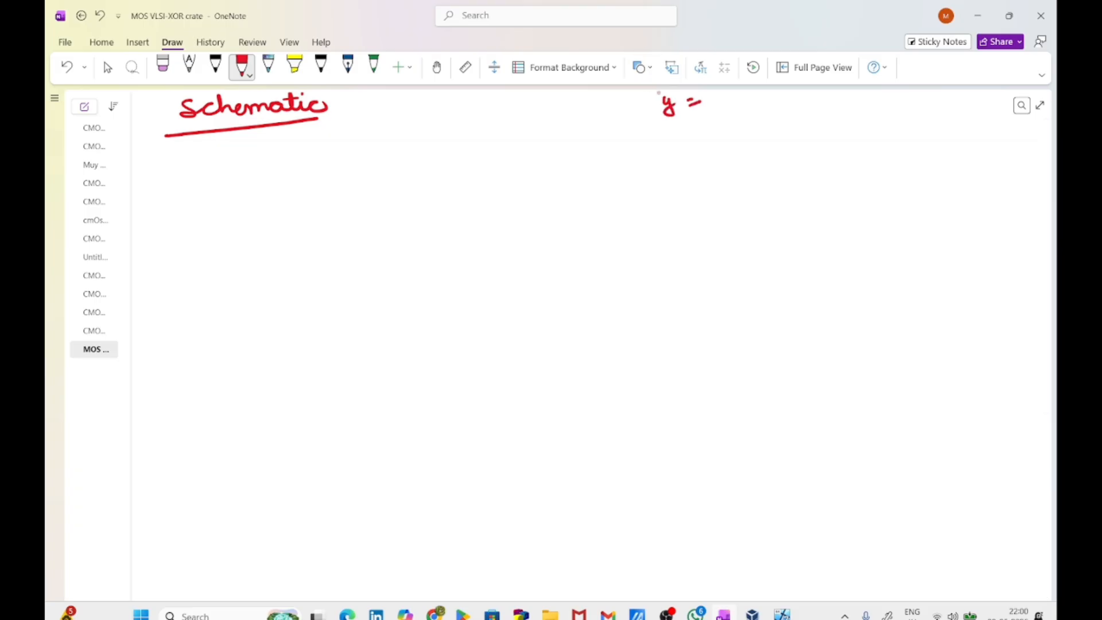
mouse_move(718, 114)
left_mouse_down()
mouse_move(732, 94)
mouse_move(746, 113)
left_mouse_up()
left_click_drag(745, 96, 747, 113)
mouse_move(773, 100)
left_mouse_down()
mouse_move(769, 112)
mouse_move(810, 113)
left_mouse_up()
mouse_move(810, 98)
left_mouse_down()
mouse_move(823, 104)
mouse_move(810, 111)
left_mouse_up()
left_click_drag(802, 94, 816, 93)
Write the complemented form of AB + A̅B̅ below the copied expression, with one bar over the whole sum
left_click_drag(707, 148, 718, 146)
mouse_move(708, 155)
left_mouse_down()
mouse_move(757, 168)
mouse_move(798, 151)
left_mouse_up()
mouse_move(791, 144)
left_mouse_down()
mouse_move(793, 162)
mouse_move(822, 158)
mouse_move(824, 135)
mouse_move(840, 154)
left_mouse_up()
mouse_move(839, 138)
left_mouse_down()
mouse_move(852, 142)
mouse_move(842, 152)
mouse_move(851, 129)
left_mouse_up()
left_click_drag(739, 138, 851, 121)
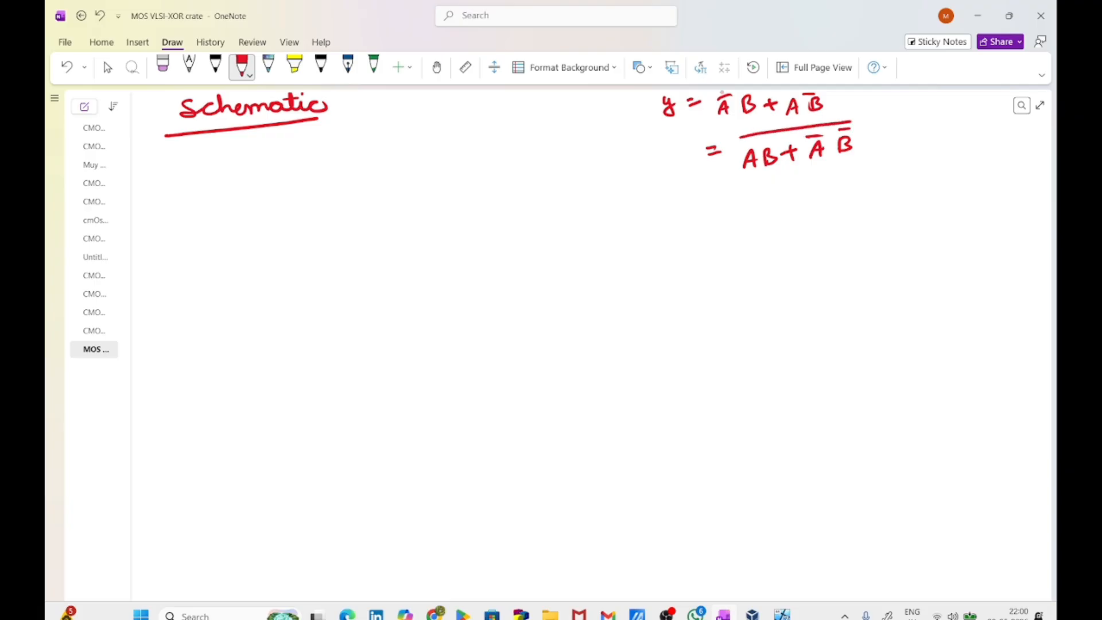
Draw the pull-down network as two parallel branches of two series transistors, joined at both ends and grounded with the label gnd
left_click(100, 16)
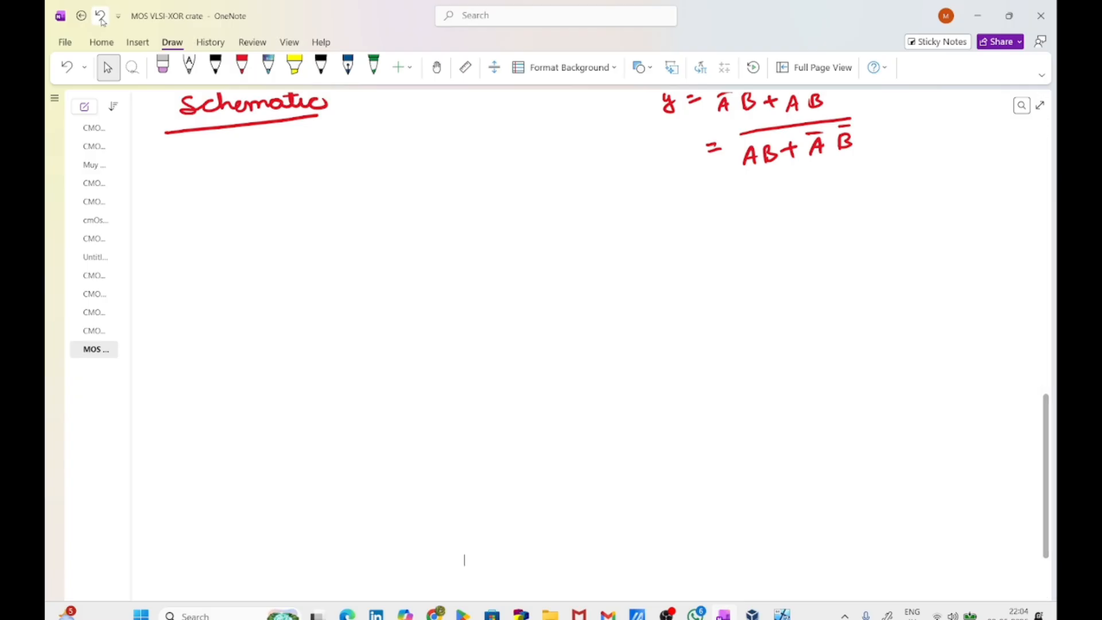
left_click(242, 65)
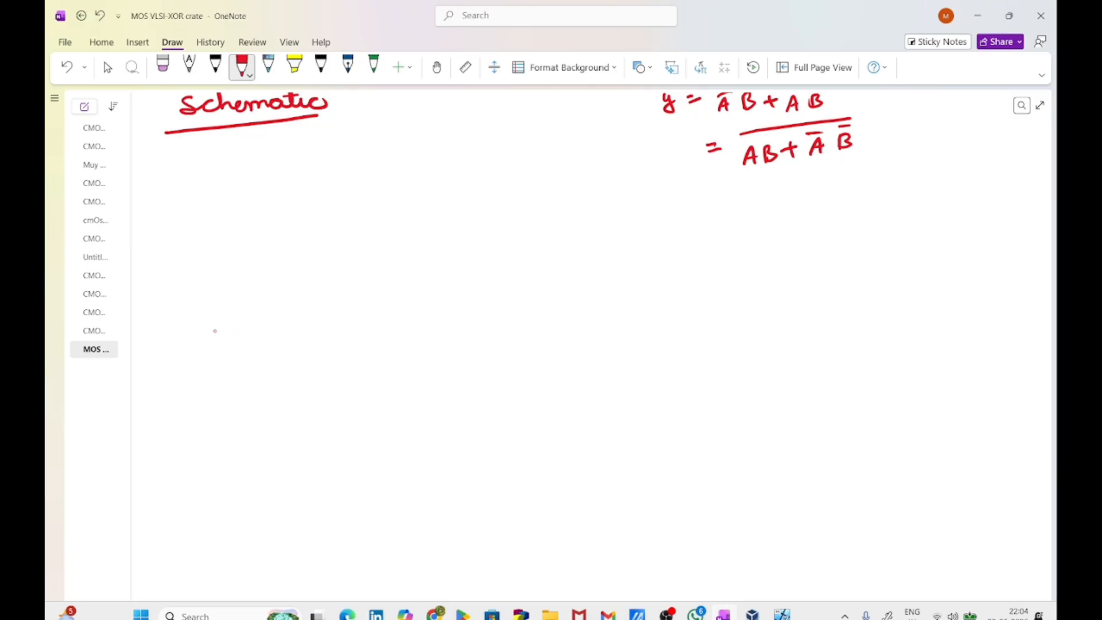
mouse_move(312, 383)
left_mouse_down()
mouse_move(314, 397)
mouse_move(268, 420)
mouse_move(314, 450)
mouse_move(327, 481)
mouse_move(281, 525)
mouse_move(330, 511)
mouse_move(337, 547)
left_mouse_up()
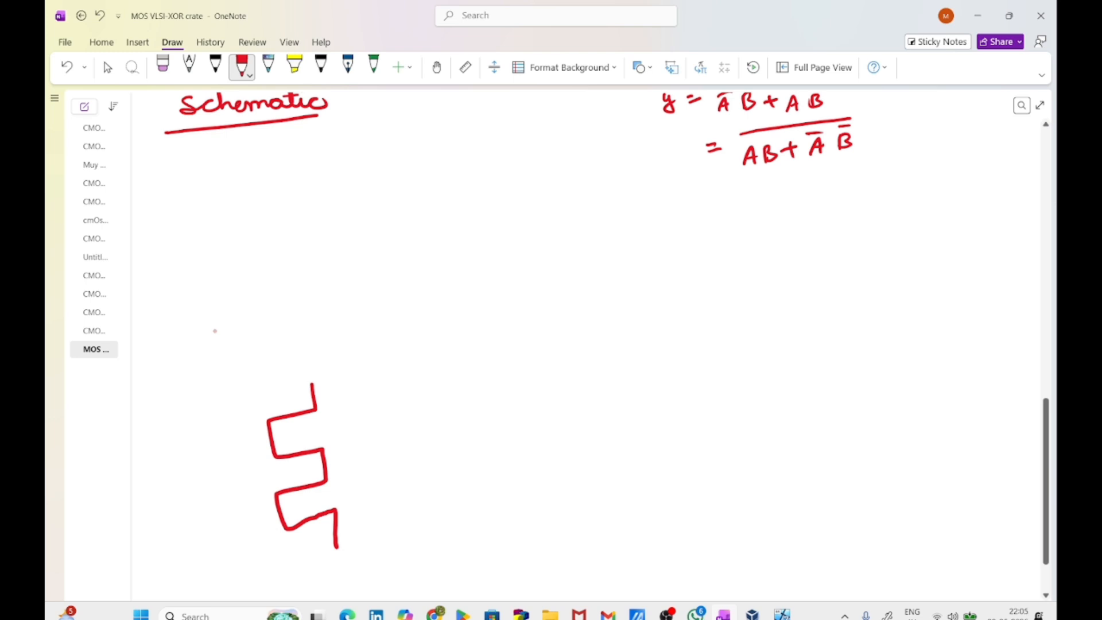
mouse_move(310, 385)
left_mouse_down()
mouse_move(498, 385)
mouse_move(495, 361)
mouse_move(465, 395)
mouse_move(468, 439)
mouse_move(518, 428)
mouse_move(472, 455)
mouse_move(508, 488)
mouse_move(504, 520)
left_mouse_up()
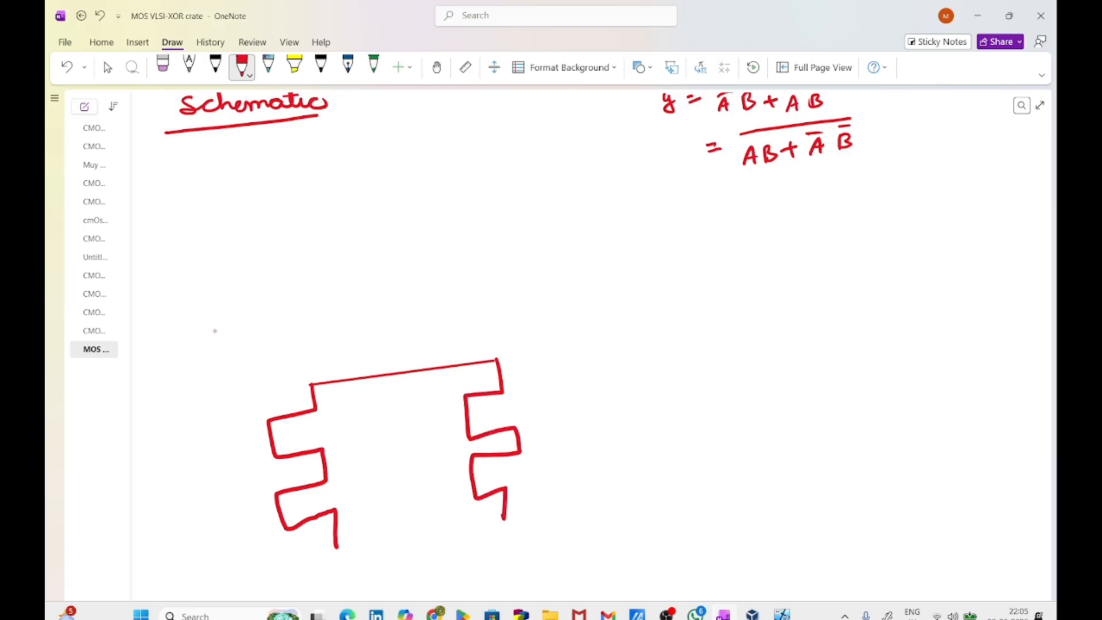
left_click_drag(337, 549, 505, 514)
mouse_move(418, 532)
left_mouse_down()
mouse_move(424, 553)
mouse_move(435, 546)
left_mouse_up()
left_click_drag(419, 560, 474, 538)
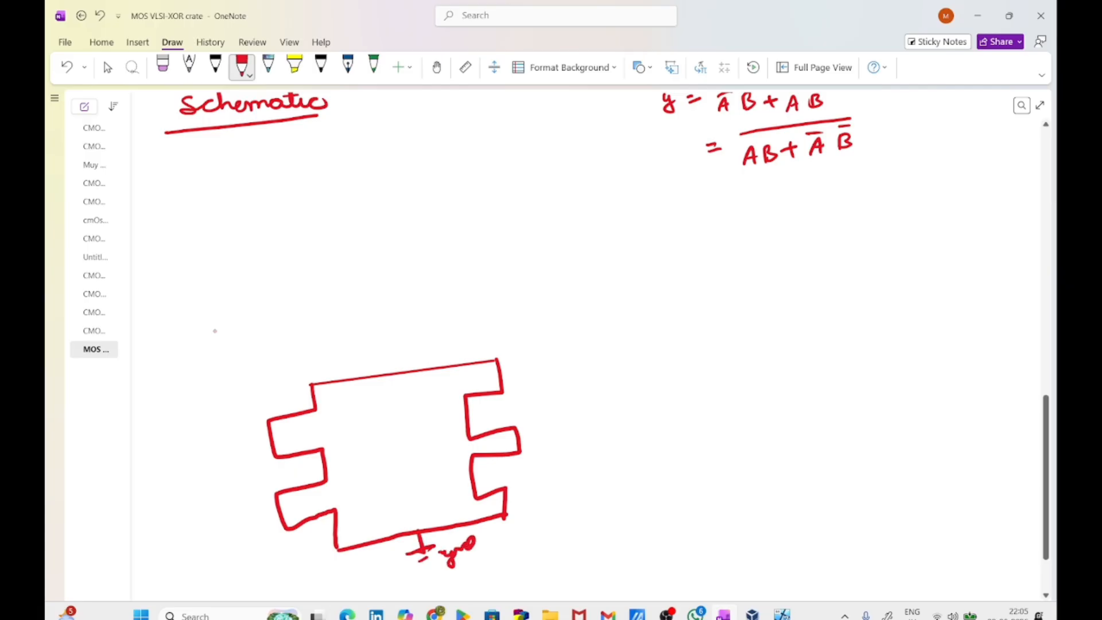
Add gate terminals to the four pull-down transistors, labelled A and B in one branch and A̅ and B̅ in the other
mouse_move(247, 427)
left_mouse_down()
mouse_move(258, 461)
mouse_move(199, 464)
mouse_move(222, 446)
left_mouse_up()
left_click_drag(210, 440, 219, 439)
left_click_drag(261, 496, 274, 535)
mouse_move(266, 519)
left_mouse_down()
mouse_move(224, 534)
mouse_move(224, 516)
left_mouse_up()
mouse_move(219, 498)
left_mouse_down()
mouse_move(229, 508)
mouse_move(218, 515)
left_mouse_up()
mouse_move(448, 401)
left_mouse_down()
mouse_move(454, 439)
mouse_move(394, 433)
mouse_move(414, 420)
left_mouse_up()
left_click_drag(403, 414, 416, 393)
left_click_drag(453, 450, 459, 492)
mouse_move(457, 477)
left_mouse_down()
mouse_move(390, 489)
mouse_move(397, 476)
left_mouse_up()
mouse_move(399, 456)
left_mouse_down()
mouse_move(408, 466)
mouse_move(396, 477)
mouse_move(419, 444)
left_mouse_up()
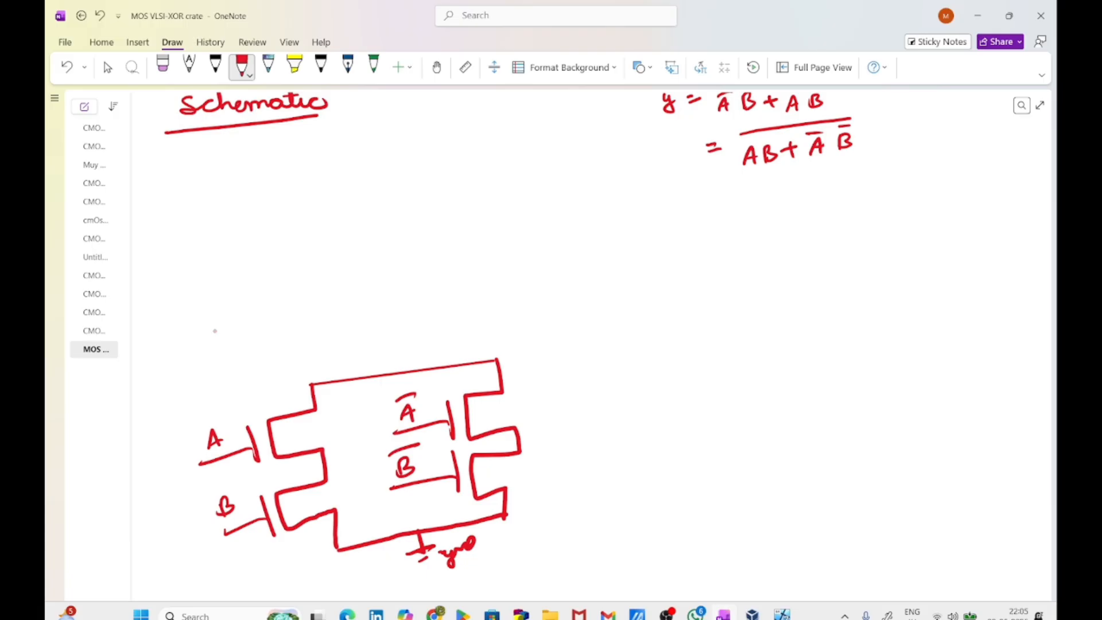
Draw the source arrows and substrate connections of the pull-down transistors, labelling the substrates "sub"
mouse_move(329, 512)
left_mouse_down()
mouse_move(323, 497)
mouse_move(344, 510)
mouse_move(360, 500)
left_mouse_up()
mouse_move(274, 442)
left_mouse_down()
mouse_move(315, 428)
mouse_move(344, 445)
mouse_move(362, 517)
left_mouse_up()
left_click_drag(333, 422, 351, 416)
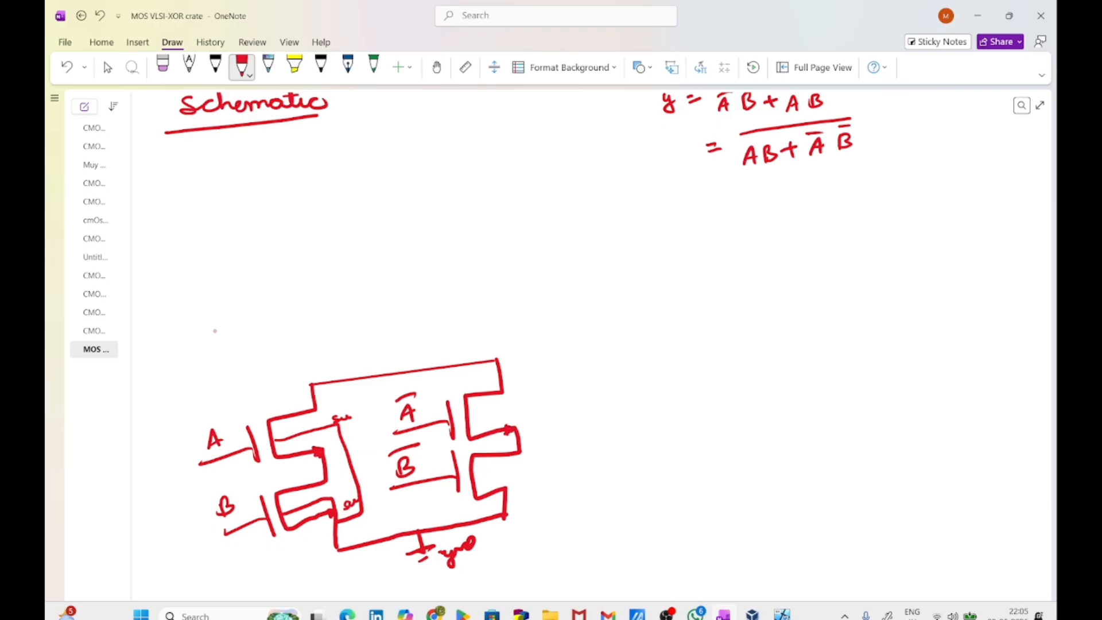
mouse_move(466, 418)
left_mouse_down()
mouse_move(541, 408)
mouse_move(555, 479)
mouse_move(508, 496)
left_mouse_up()
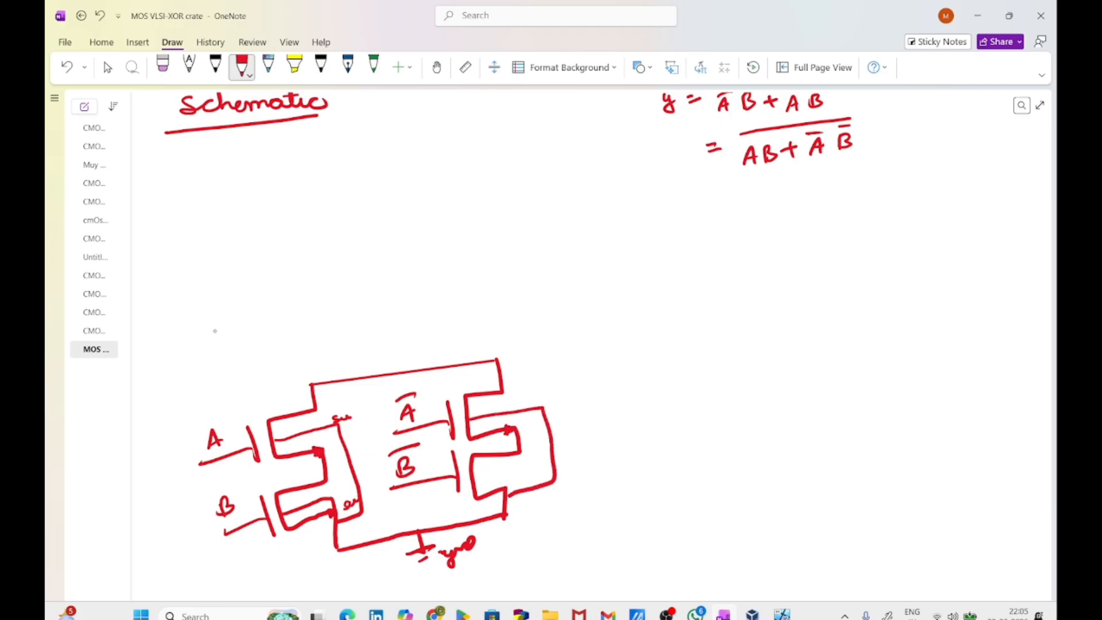
mouse_move(574, 428)
left_mouse_down()
mouse_move(567, 437)
mouse_move(596, 430)
left_mouse_up()
mouse_move(475, 479)
left_mouse_down()
mouse_move(503, 489)
mouse_move(540, 471)
left_mouse_up()
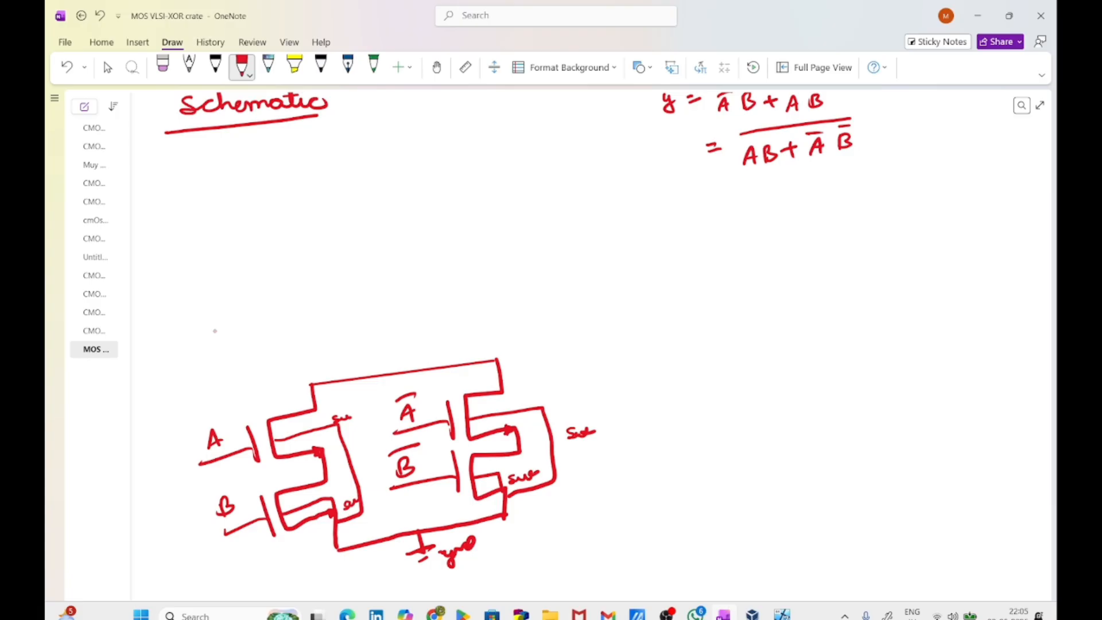
Mark the pull-down transistors' sources S and drains D, and draw a vertical wire up from their common drain node, labelled D
left_click_drag(360, 529, 347, 543)
left_click_drag(522, 505, 510, 517)
left_click_drag(336, 467, 339, 479)
left_click_drag(526, 442, 529, 451)
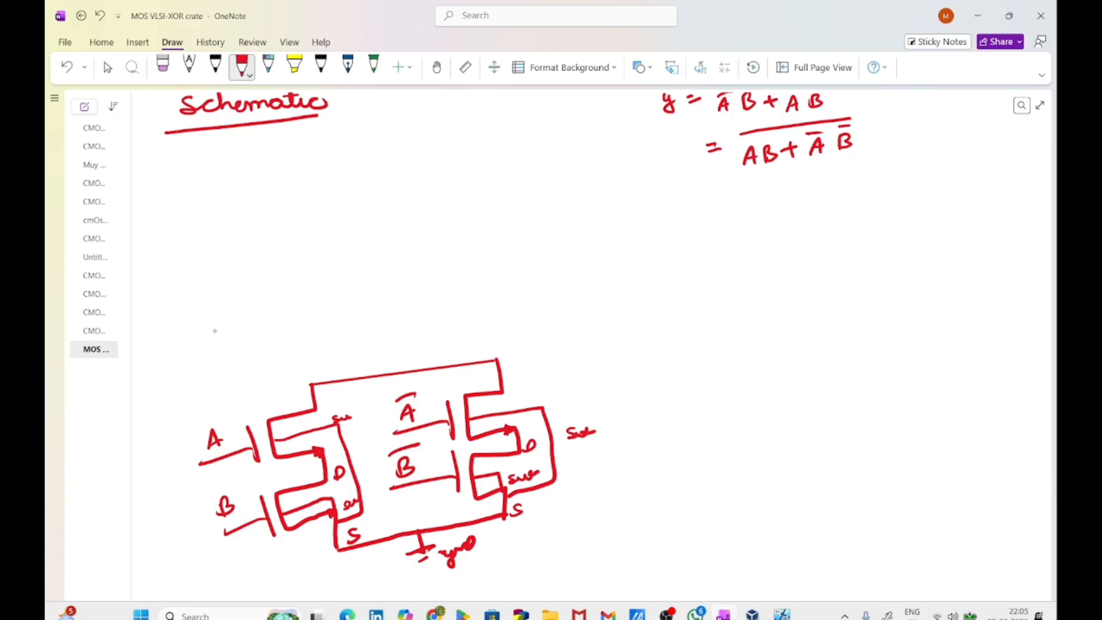
left_click_drag(339, 452, 331, 463)
left_click_drag(531, 428, 522, 440)
left_click_drag(322, 397, 324, 407)
mouse_move(508, 379)
left_mouse_down()
mouse_move(505, 391)
mouse_move(515, 382)
left_mouse_up()
mouse_move(390, 314)
left_mouse_down()
mouse_move(400, 377)
mouse_move(407, 360)
left_mouse_up()
left_click_drag(407, 345, 407, 359)
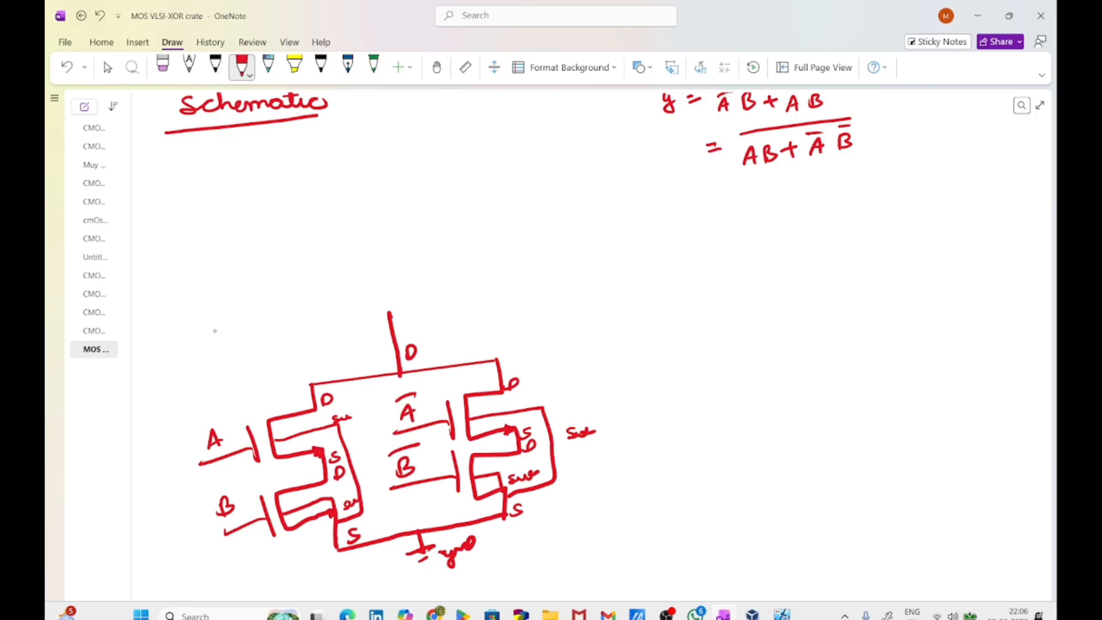
Draw a horizontal wire across the output node and two parallel pull-up transistors above it with gates labelled A̅ and B̅
left_click_drag(278, 326, 529, 294)
mouse_move(266, 234)
left_mouse_down()
mouse_move(273, 264)
mouse_move(239, 268)
mouse_move(244, 299)
mouse_move(284, 290)
mouse_move(281, 323)
left_mouse_up()
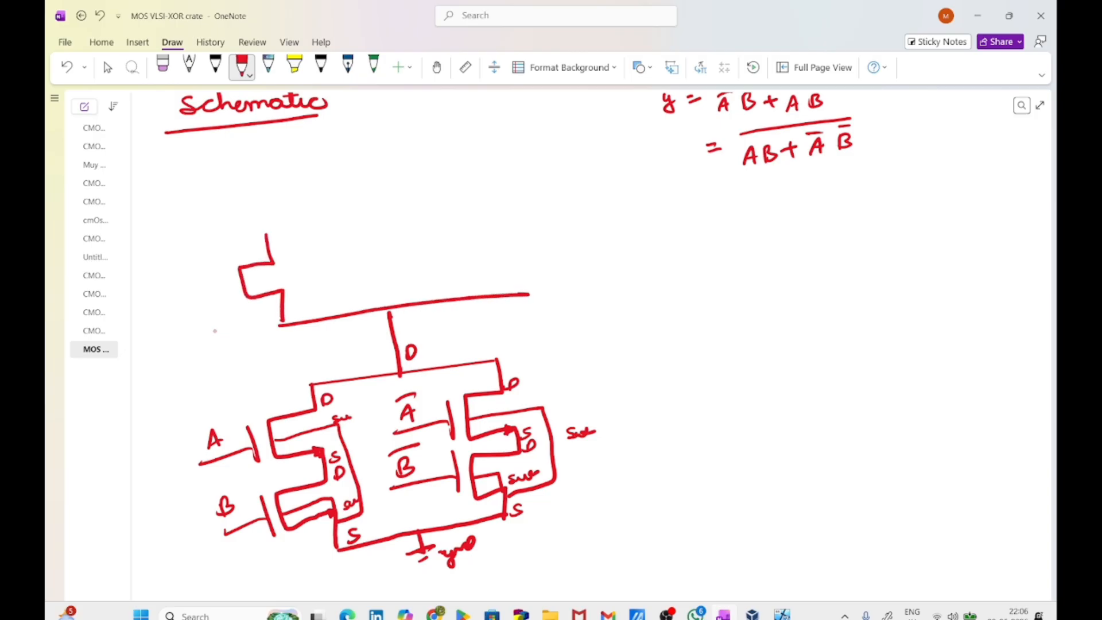
mouse_move(222, 275)
left_mouse_down()
mouse_move(232, 306)
mouse_move(224, 291)
left_mouse_up()
mouse_move(189, 292)
left_mouse_down()
mouse_move(195, 273)
mouse_move(201, 290)
mouse_move(205, 263)
left_mouse_up()
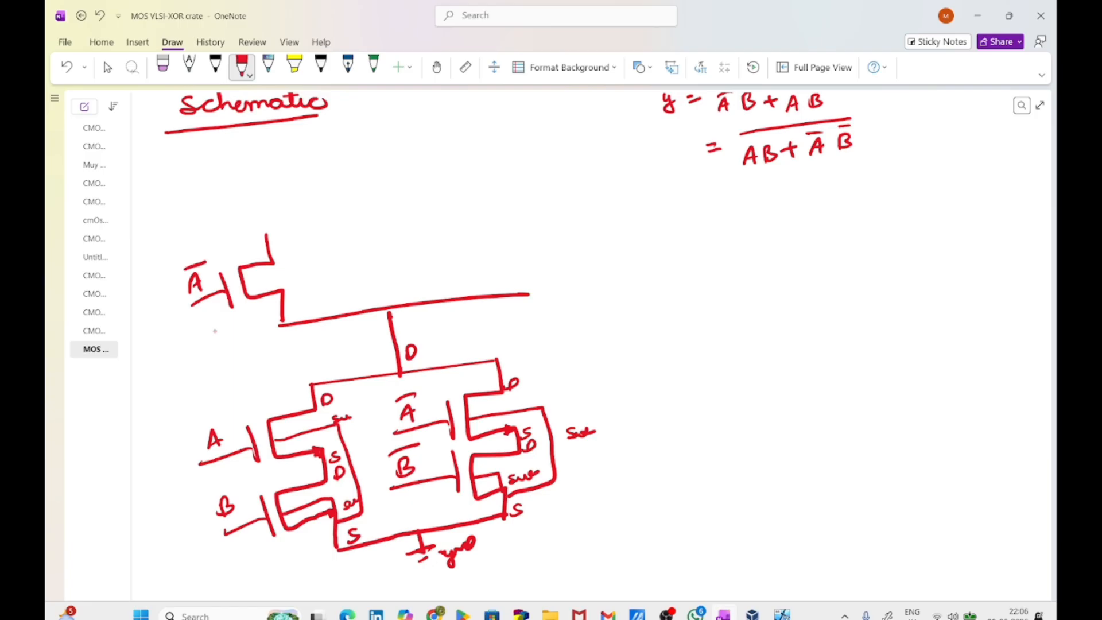
mouse_move(512, 218)
left_mouse_down()
mouse_move(486, 242)
mouse_move(522, 273)
mouse_move(524, 293)
left_mouse_up()
left_click_drag(466, 243, 467, 272)
mouse_move(446, 260)
left_mouse_down()
mouse_move(465, 257)
mouse_move(428, 256)
mouse_move(442, 254)
mouse_move(448, 230)
left_mouse_up()
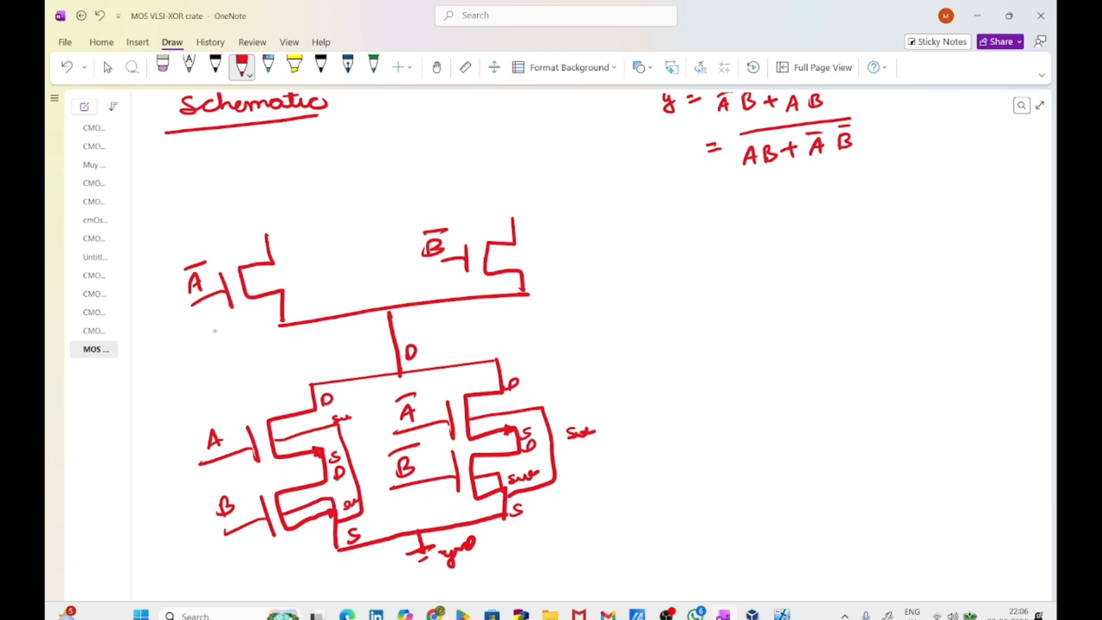
Wire the tops of the A̅ and B̅ pull-up transistors together and add a vertical stub up to a second horizontal wire
mouse_move(265, 233)
left_mouse_down()
mouse_move(482, 206)
mouse_move(508, 208)
mouse_move(516, 223)
left_mouse_up()
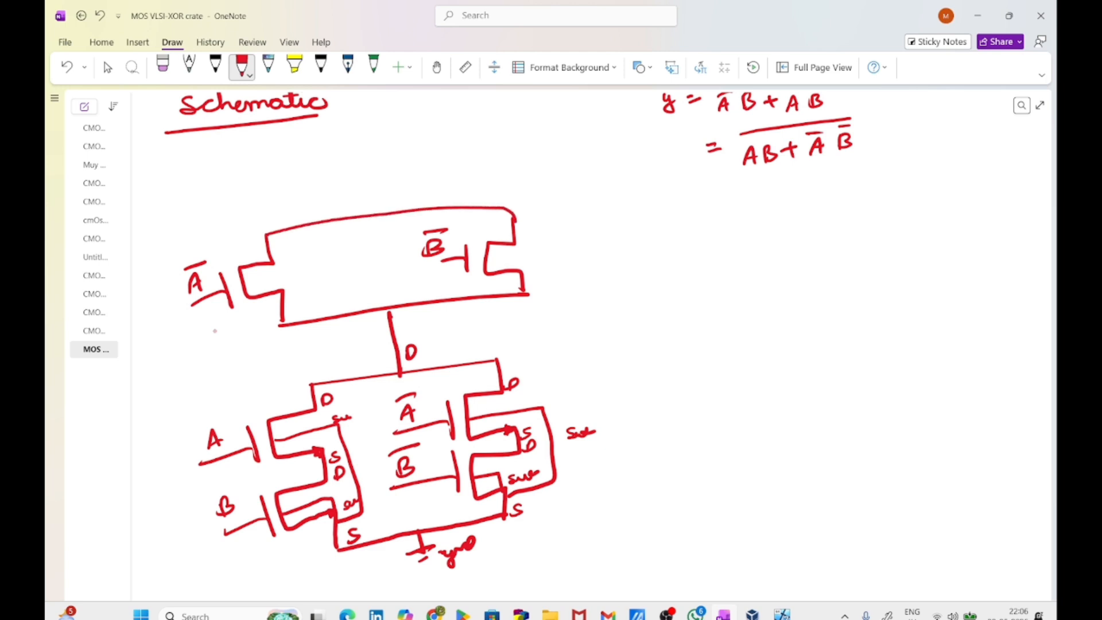
left_click_drag(375, 191, 376, 214)
left_click_drag(277, 201, 453, 184)
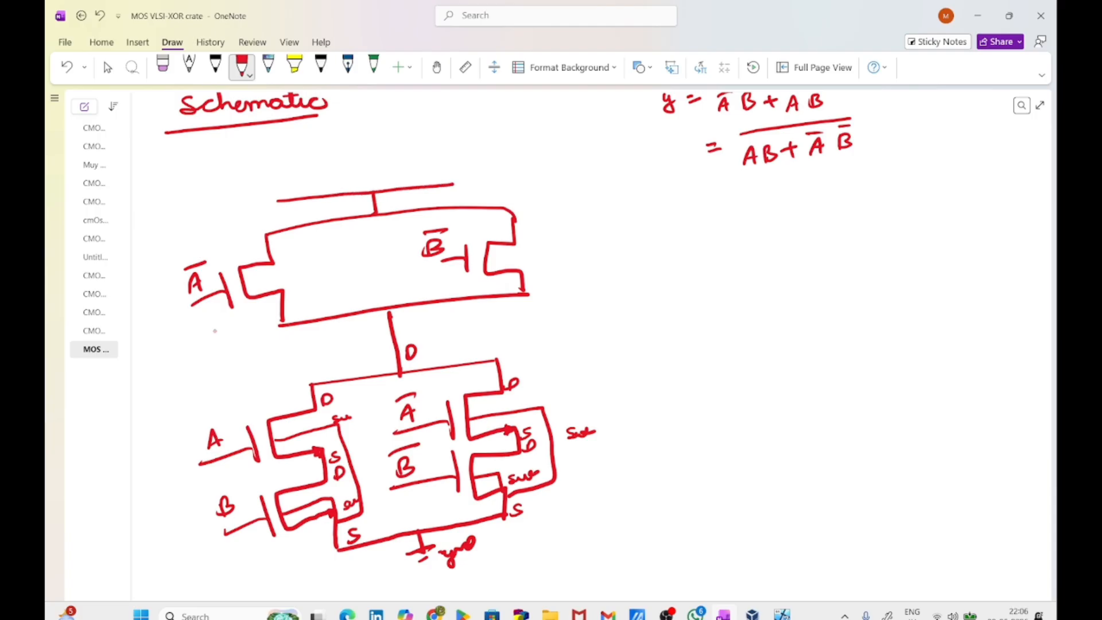
Draw two more parallel pull-up transistors on the second horizontal wire, with gates labelled A and B
mouse_move(272, 137)
left_mouse_down()
mouse_move(256, 163)
mouse_move(281, 200)
left_mouse_up()
left_click_drag(242, 159, 242, 172)
mouse_move(207, 177)
left_mouse_down()
mouse_move(214, 159)
mouse_move(220, 175)
left_mouse_up()
left_click_drag(215, 171, 225, 166)
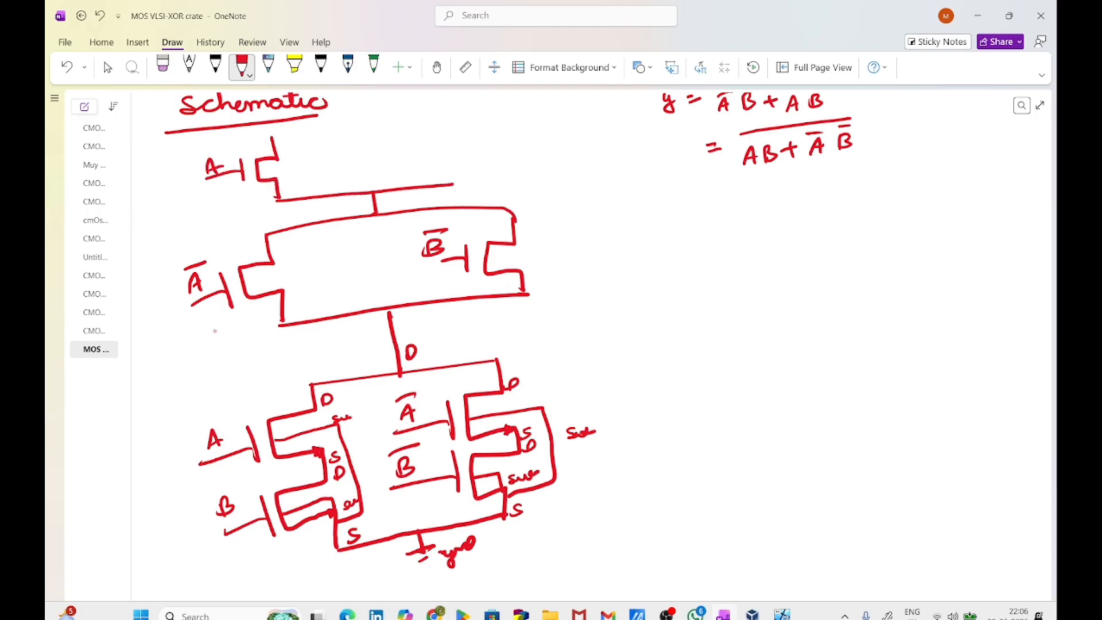
mouse_move(447, 132)
left_mouse_down()
mouse_move(427, 169)
mouse_move(452, 184)
left_mouse_up()
left_click_drag(413, 151, 414, 170)
mouse_move(385, 164)
left_mouse_down()
mouse_move(412, 166)
mouse_move(386, 160)
left_mouse_up()
left_click_drag(385, 147, 388, 159)
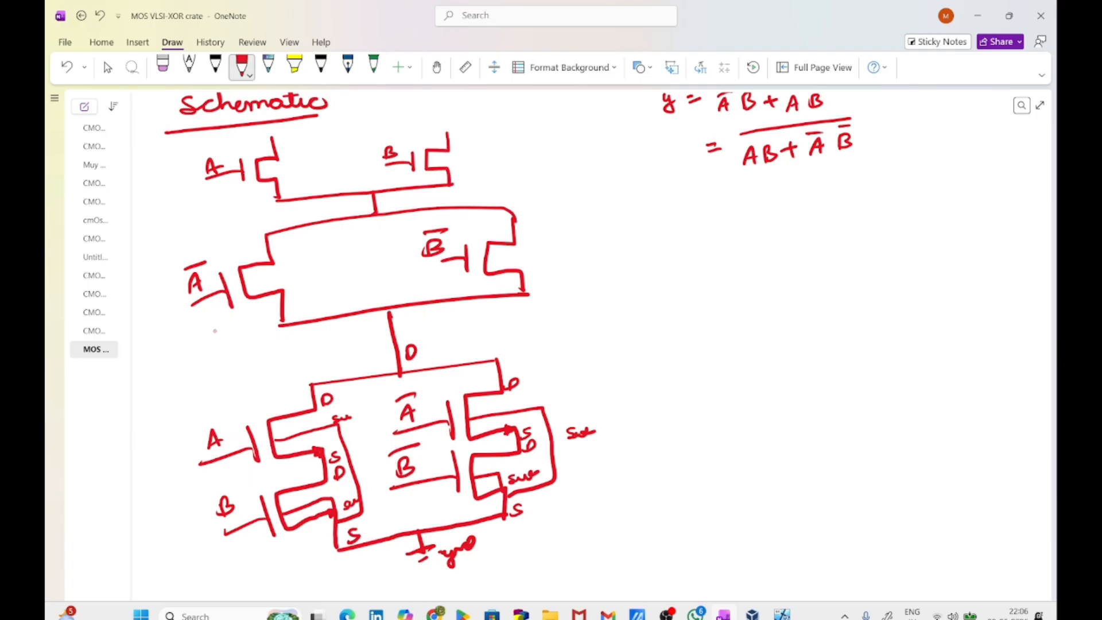
Join the tops of the A and B pull-up transistors with a wire and add a supply terminal labelled VDD
mouse_move(273, 139)
left_mouse_down()
mouse_move(442, 124)
mouse_move(452, 136)
left_mouse_up()
left_click_drag(353, 109, 353, 130)
left_click_drag(337, 110, 362, 107)
mouse_move(362, 98)
left_mouse_down()
mouse_move(372, 109)
mouse_move(376, 97)
left_mouse_up()
left_click_drag(378, 102, 387, 106)
mouse_move(389, 97)
left_mouse_down()
mouse_move(388, 111)
mouse_move(397, 101)
left_mouse_up()
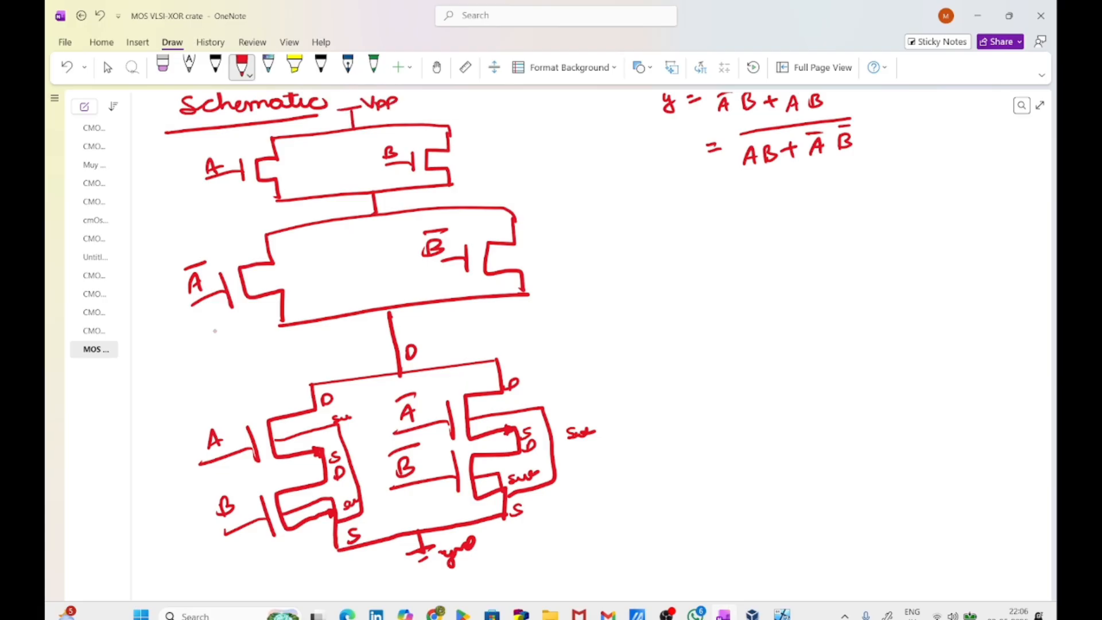
Connect the A̅ and B̅ pull-up substrates to the supply wire, label them "sub", and draw the substrate lines of the A and B pull-ups
mouse_move(247, 284)
left_mouse_down()
mouse_move(315, 267)
mouse_move(299, 137)
left_mouse_up()
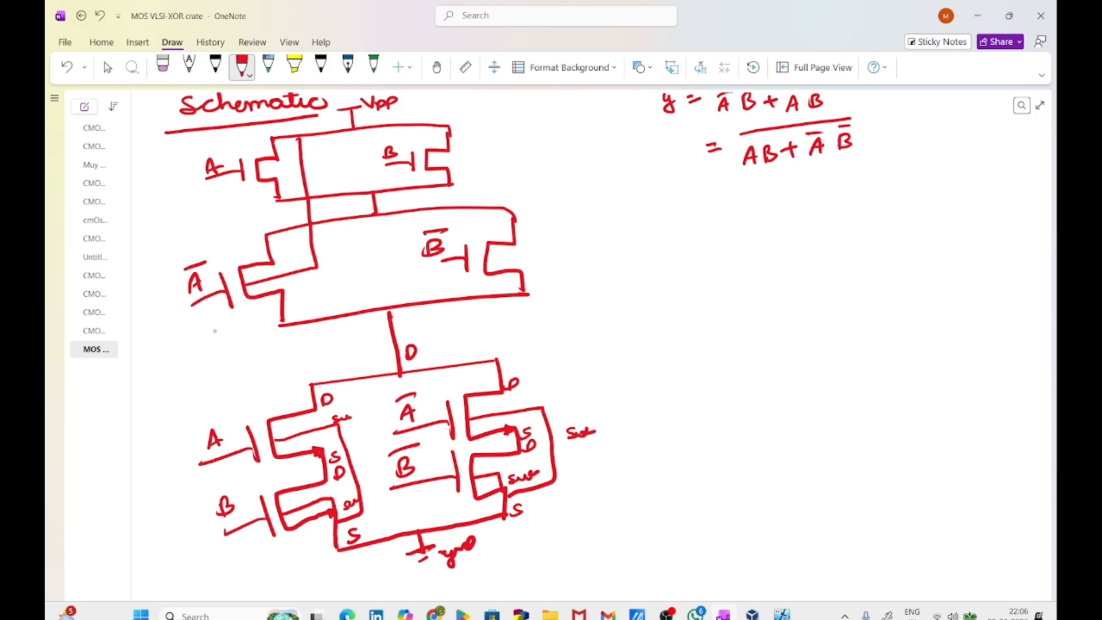
mouse_move(485, 265)
left_mouse_down()
mouse_move(543, 256)
mouse_move(532, 142)
mouse_move(449, 133)
left_mouse_up()
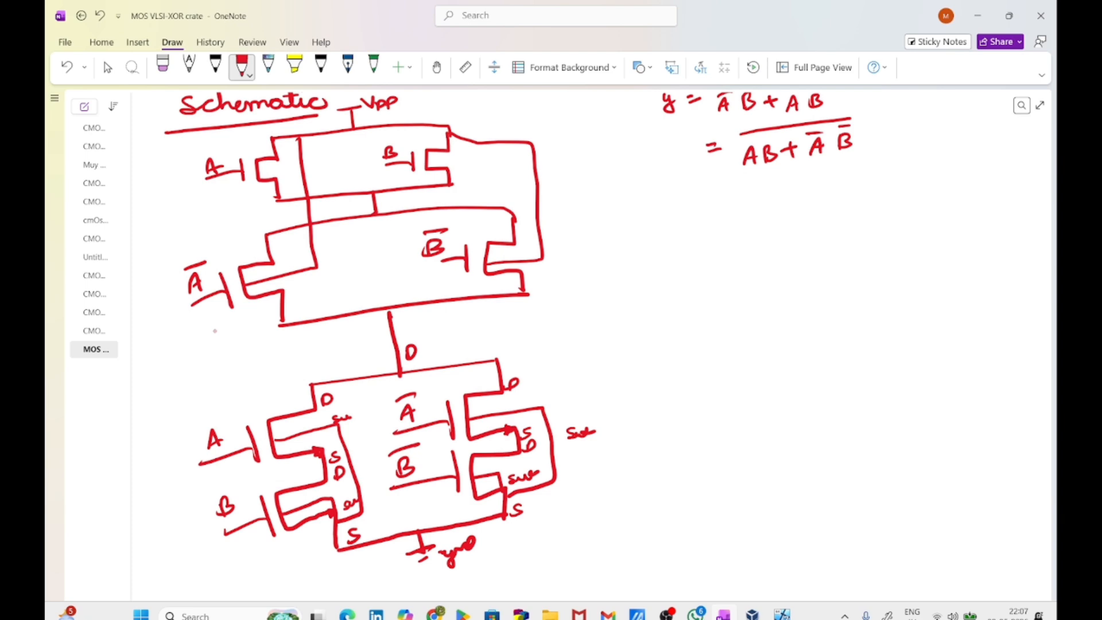
left_click_drag(321, 263, 353, 249)
left_click_drag(548, 253, 591, 244)
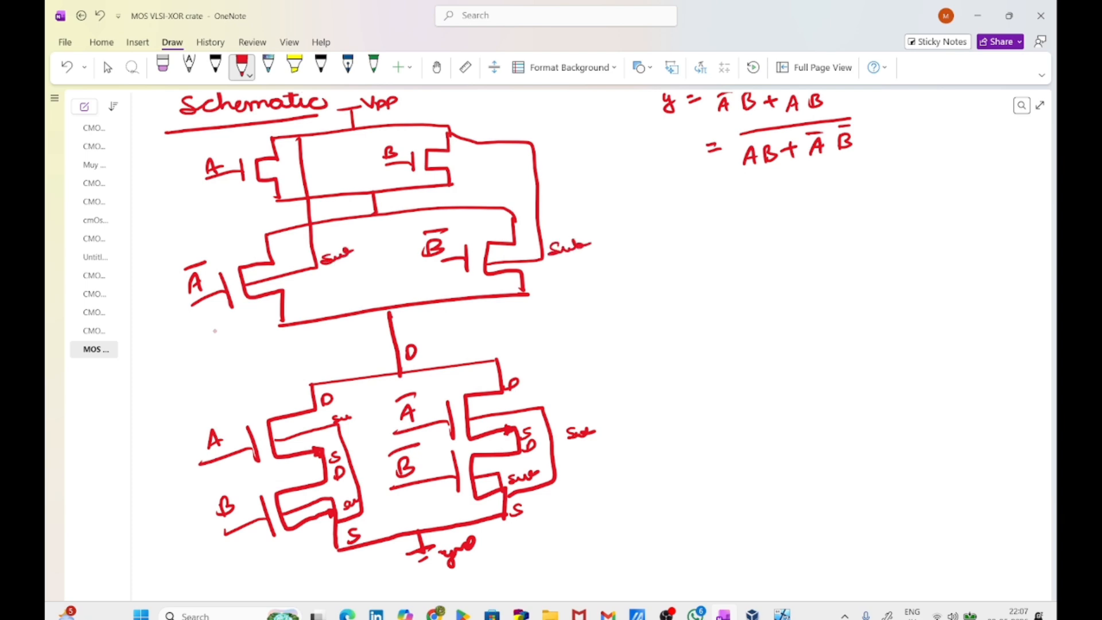
left_click_drag(259, 172, 281, 168)
left_click_drag(430, 162, 449, 157)
left_click_drag(447, 147, 454, 160)
Mark the gate of every pull-down and pull-up transistor in the schematic with G
left_click_drag(238, 430, 240, 442)
left_click_drag(241, 482, 250, 492)
mouse_move(431, 407)
left_mouse_down()
mouse_move(426, 418)
mouse_move(439, 414)
left_mouse_up()
left_click_drag(429, 461, 432, 468)
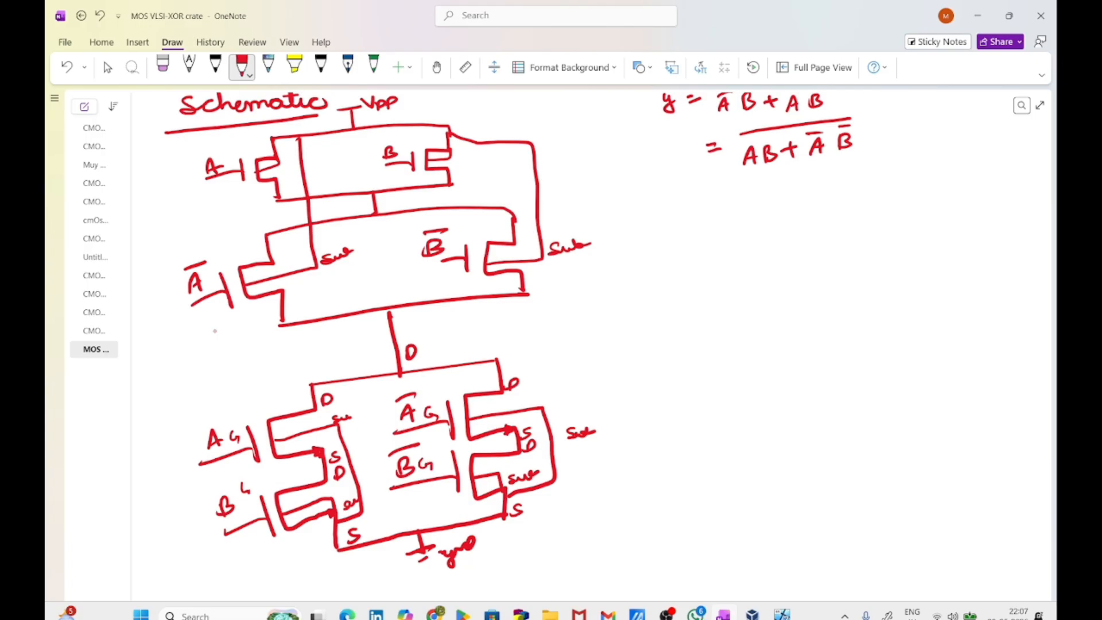
mouse_move(182, 166)
left_mouse_down()
mouse_move(180, 177)
mouse_move(193, 172)
left_mouse_up()
mouse_move(178, 297)
left_mouse_down()
mouse_move(172, 314)
mouse_move(184, 309)
left_mouse_up()
left_click_drag(386, 170, 390, 175)
mouse_move(446, 272)
left_mouse_down()
mouse_move(447, 285)
mouse_move(453, 278)
left_mouse_up()
Mark the drains of the A̅ and B̅ pull-up transistors with D
left_click_drag(297, 303, 296, 318)
left_click_drag(297, 300, 299, 313)
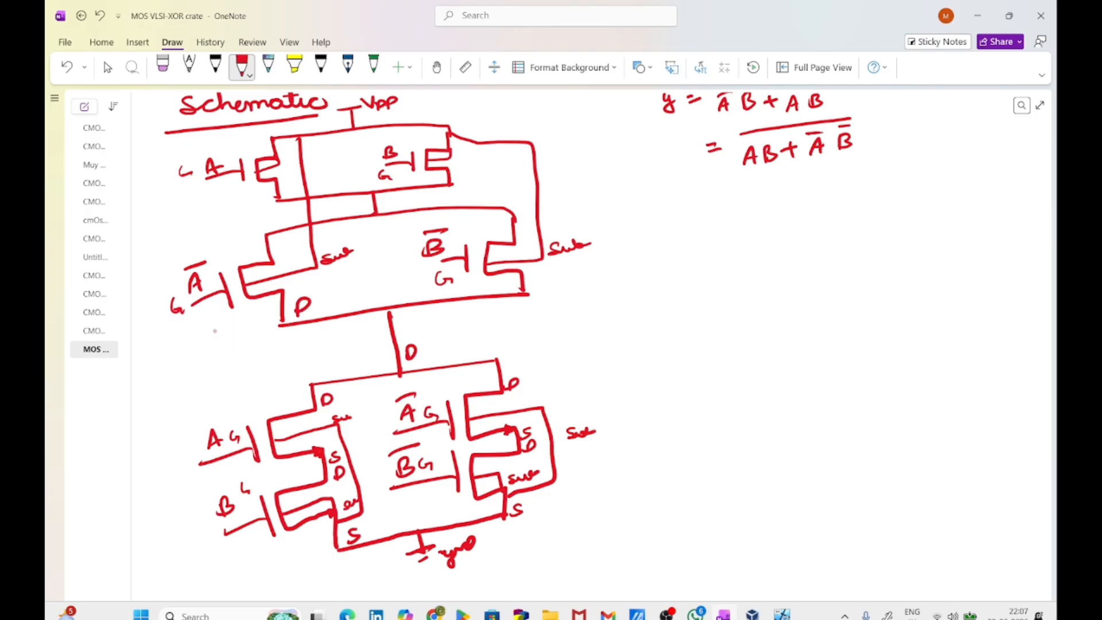
left_click_drag(528, 280, 533, 291)
Mark the output node D, draw the output line from it, and label the output y = A̅B + AB̅
mouse_move(411, 313)
left_mouse_down()
mouse_move(411, 328)
mouse_move(544, 315)
mouse_move(542, 332)
mouse_move(566, 316)
left_mouse_up()
mouse_move(556, 323)
left_mouse_down()
mouse_move(595, 310)
mouse_move(600, 327)
left_mouse_up()
mouse_move(584, 304)
left_mouse_down()
mouse_move(594, 301)
mouse_move(614, 325)
left_mouse_up()
mouse_move(625, 313)
left_mouse_down()
mouse_move(663, 310)
mouse_move(671, 322)
left_mouse_up()
left_click_drag(661, 317, 668, 315)
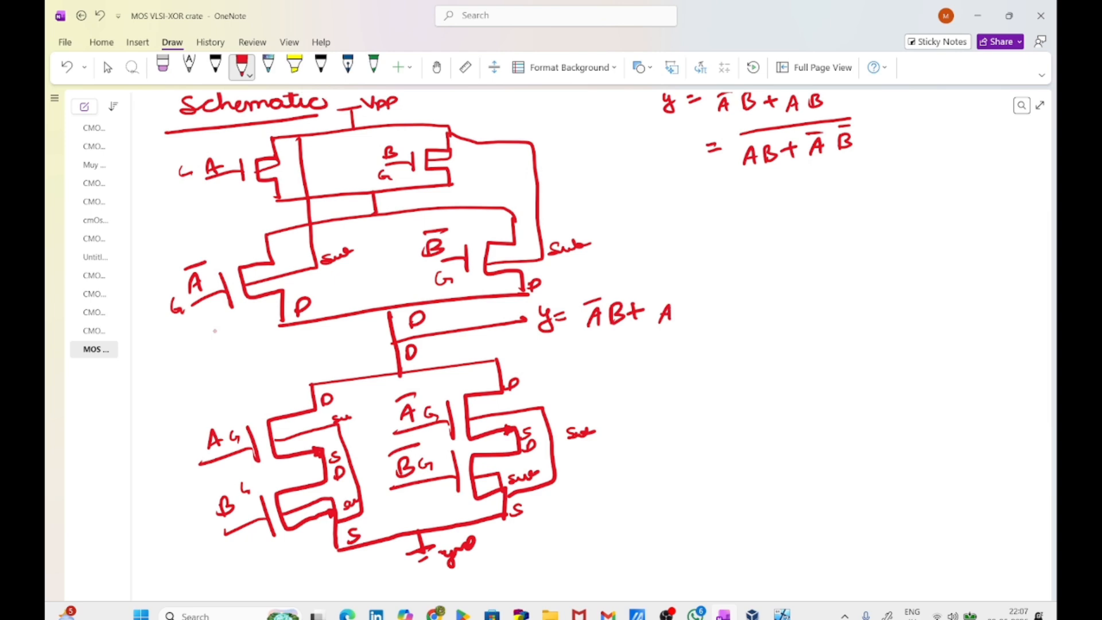
left_click(108, 67)
scroll(260, 308, "up", 3)
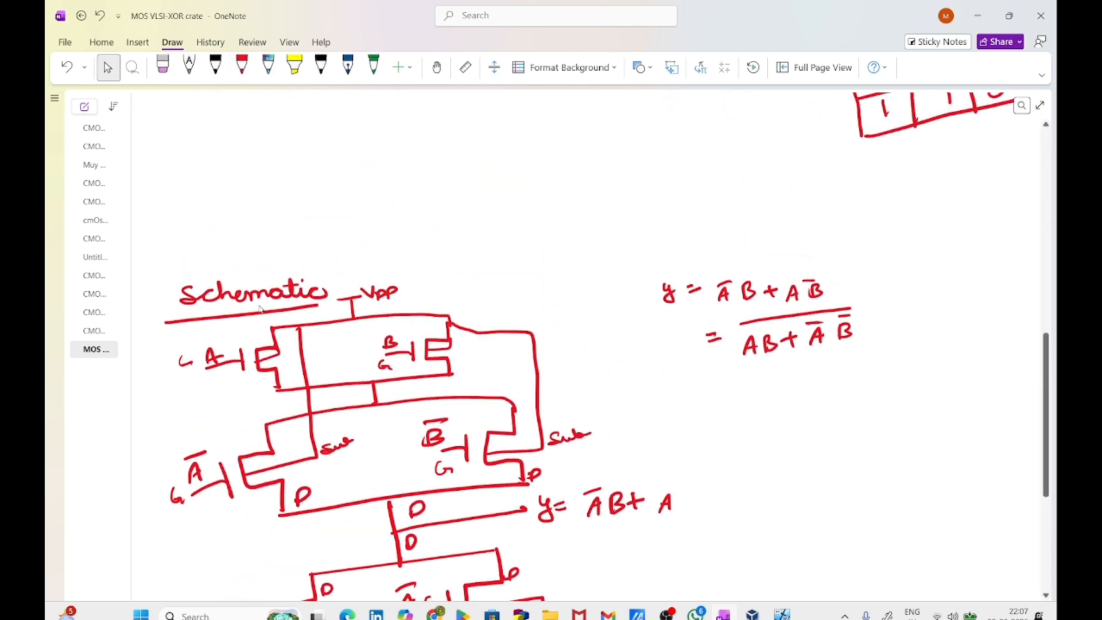
scroll(422, 343, "down", 3)
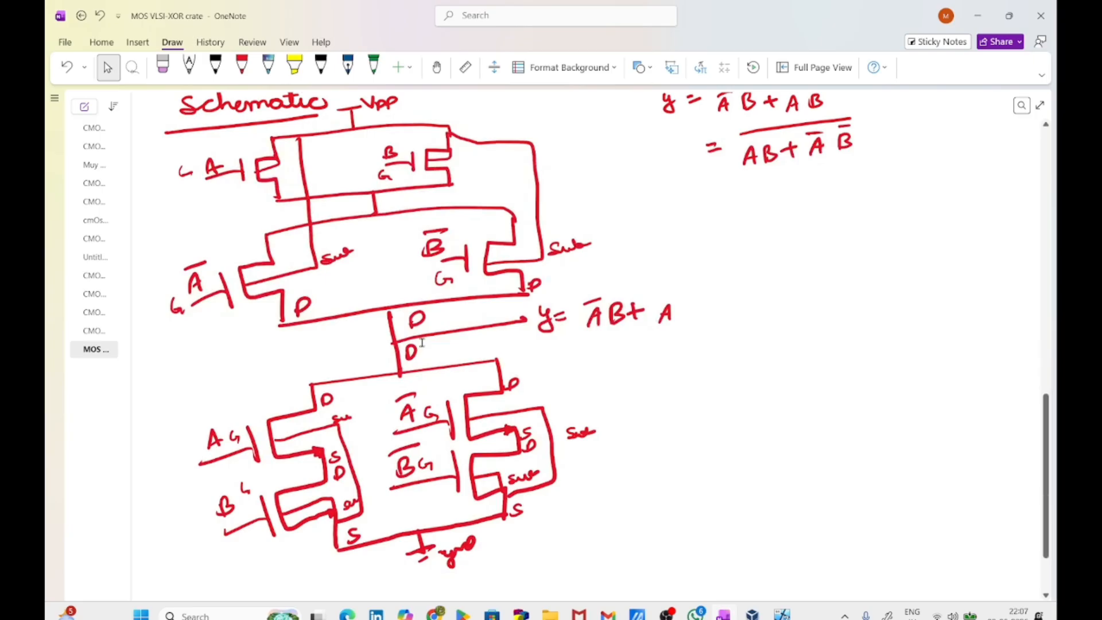
scroll(422, 343, "up", 3)
scroll(422, 342, "down", 3)
scroll(422, 342, "up", 3)
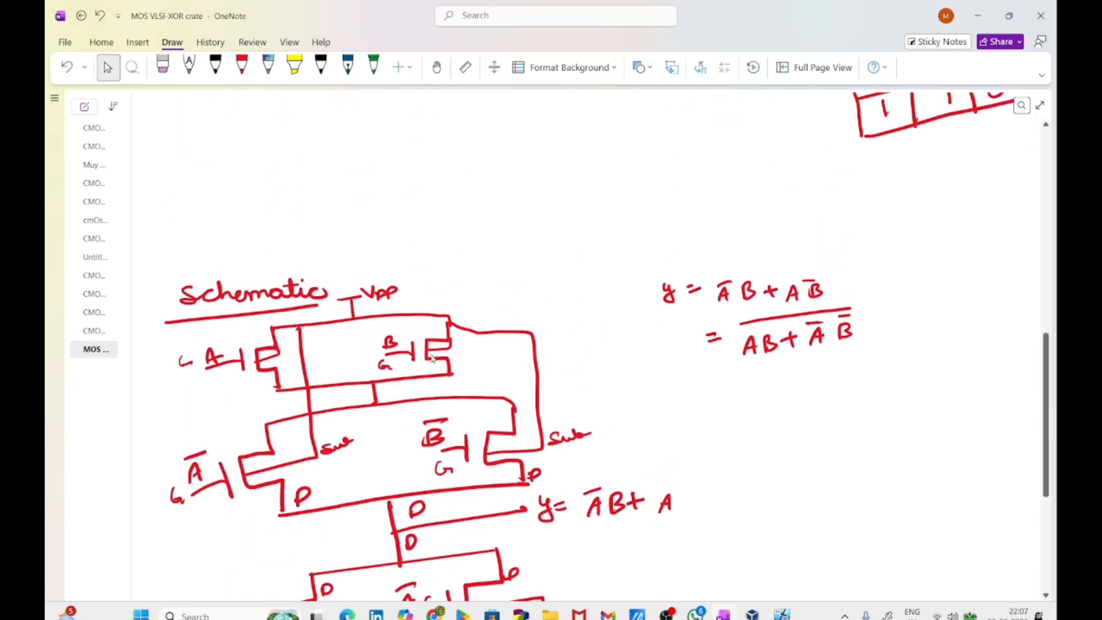
mouse_move(682, 489)
left_mouse_down()
mouse_move(683, 506)
mouse_move(688, 477)
left_mouse_up()
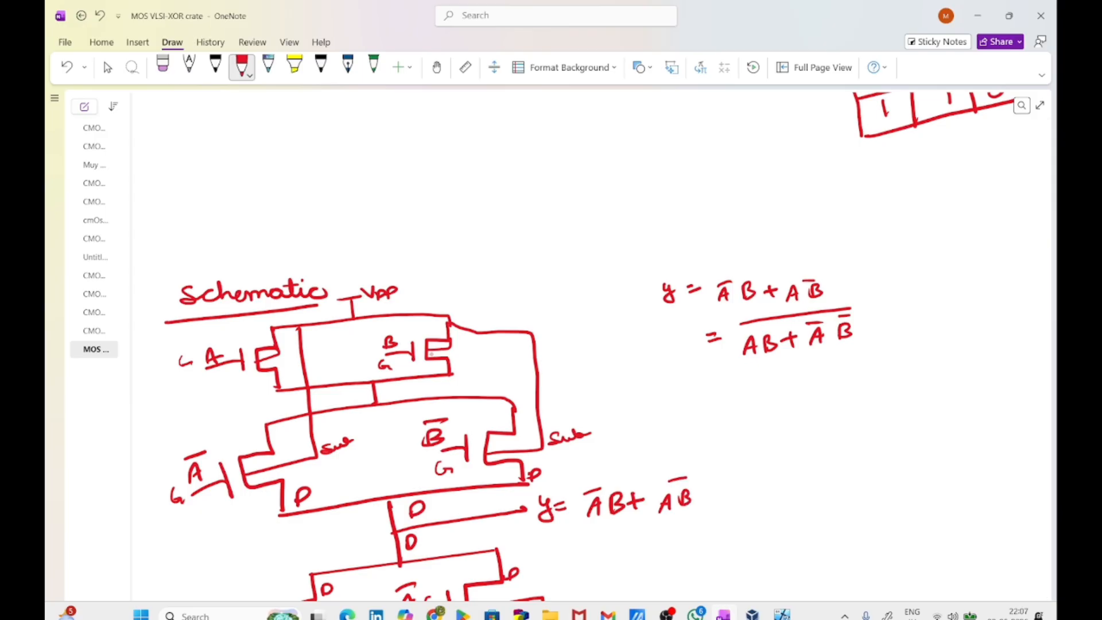
Mark the sources of all four pull-up transistors S and the drains of the A and B pull-ups D
left_click_drag(290, 433, 277, 445)
left_click_drag(529, 413, 517, 431)
left_click_drag(287, 373, 288, 385)
left_click_drag(455, 362, 456, 374)
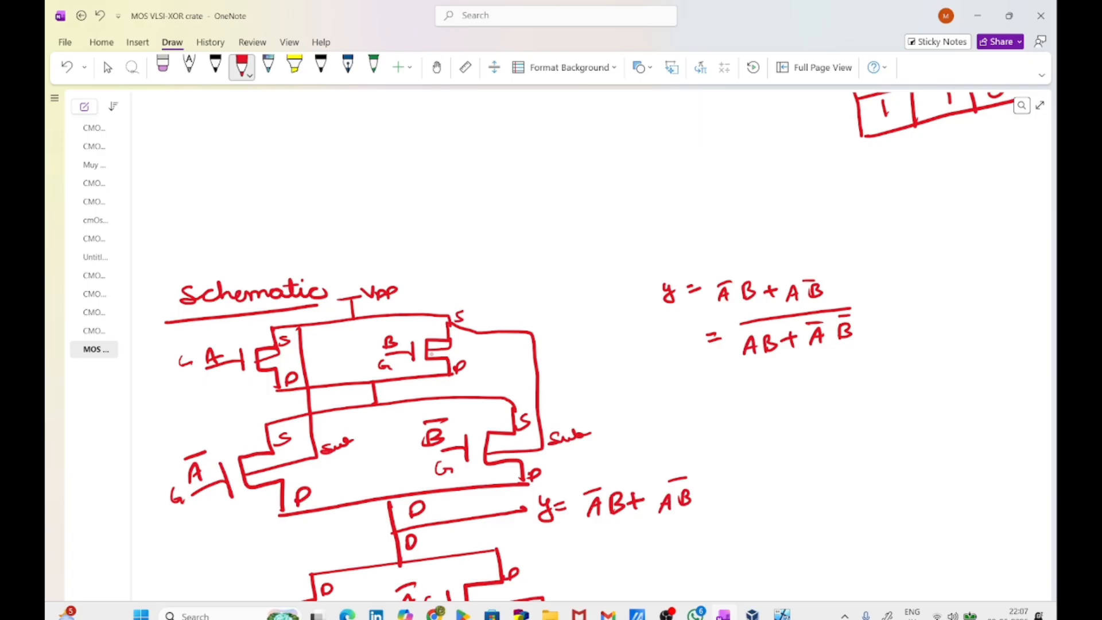
left_click(107, 67)
scroll(448, 378, "down", 3)
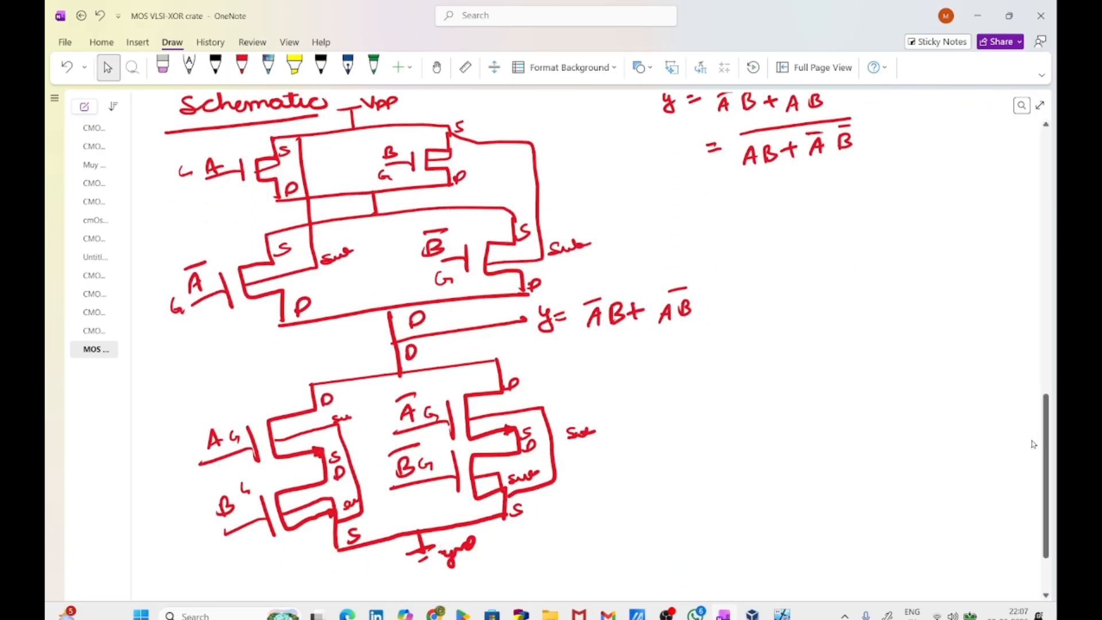
scroll(1041, 444, "up", 1)
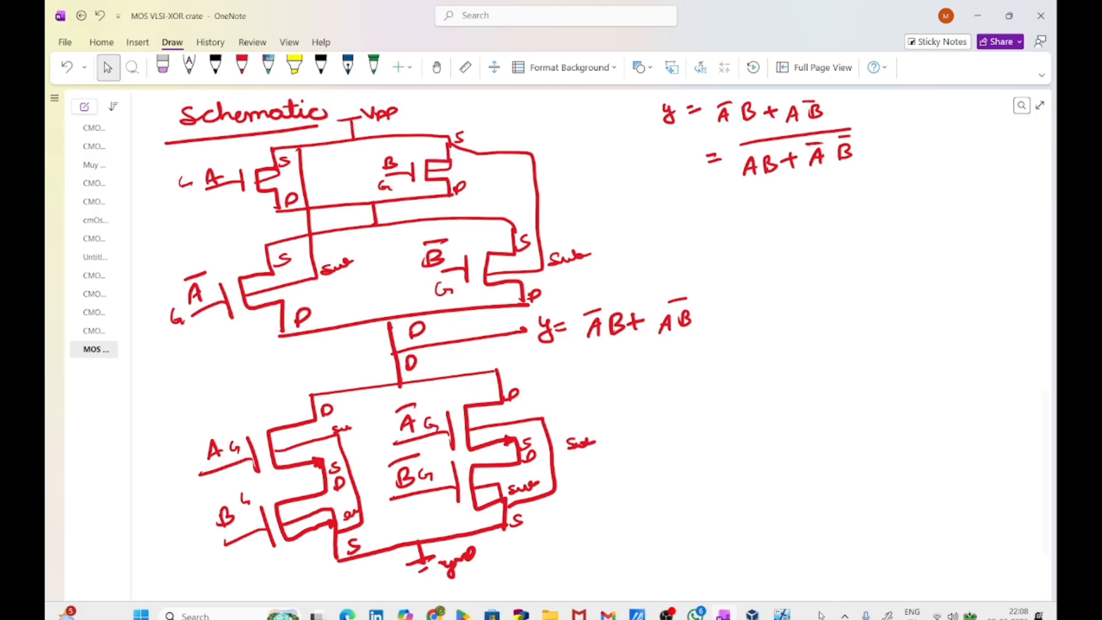
Switch to the Cadence virtual machine in VirtualBox and start Virtuoso from a terminal with the command "virtuoso &"
left_click(793, 615)
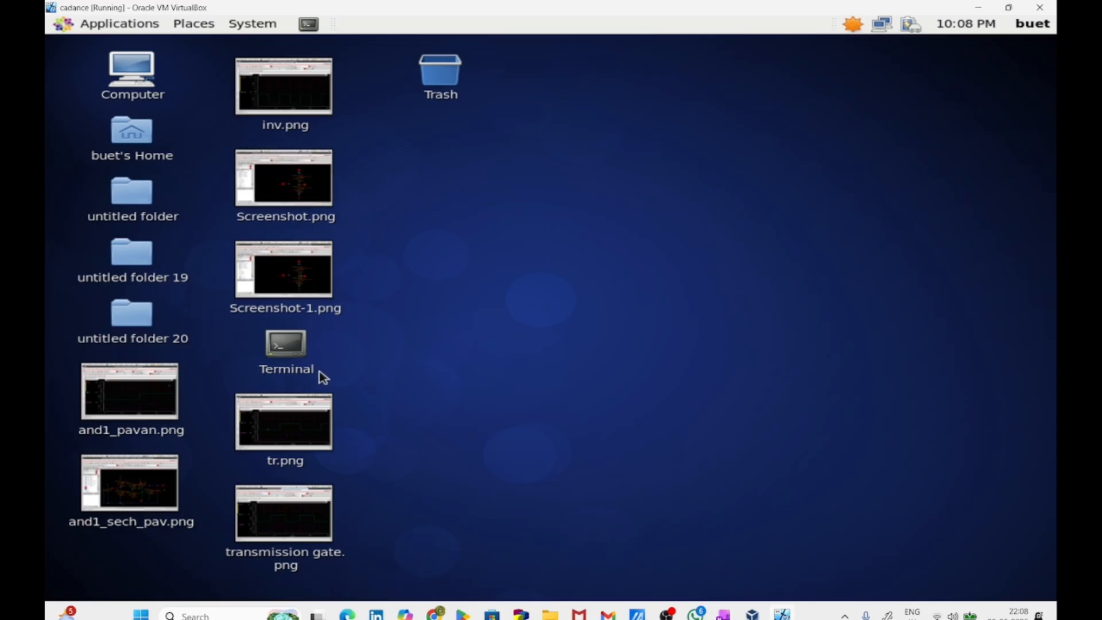
double_click(287, 345)
type("virtuoso &")
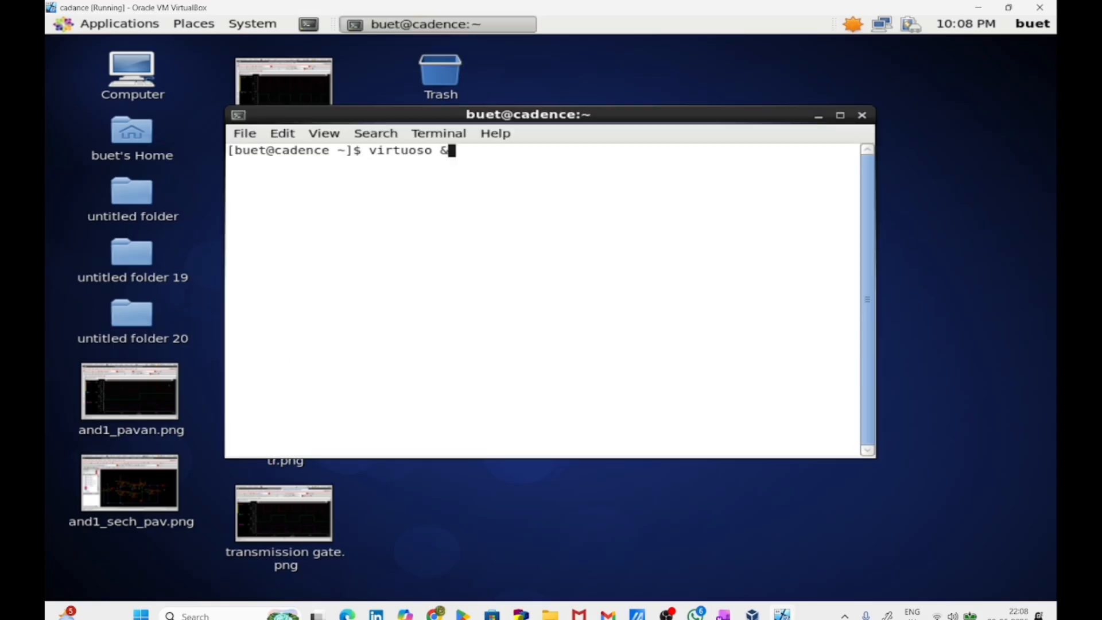
key("Return")
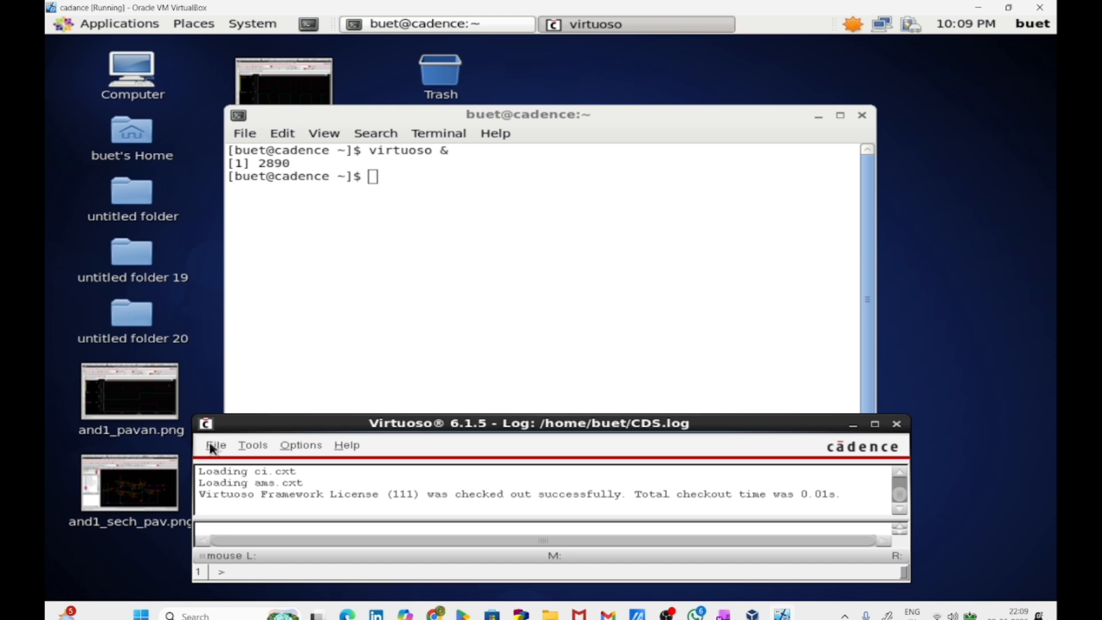
Create a new schematic cellview named XOR in the SUB library
left_click(214, 446)
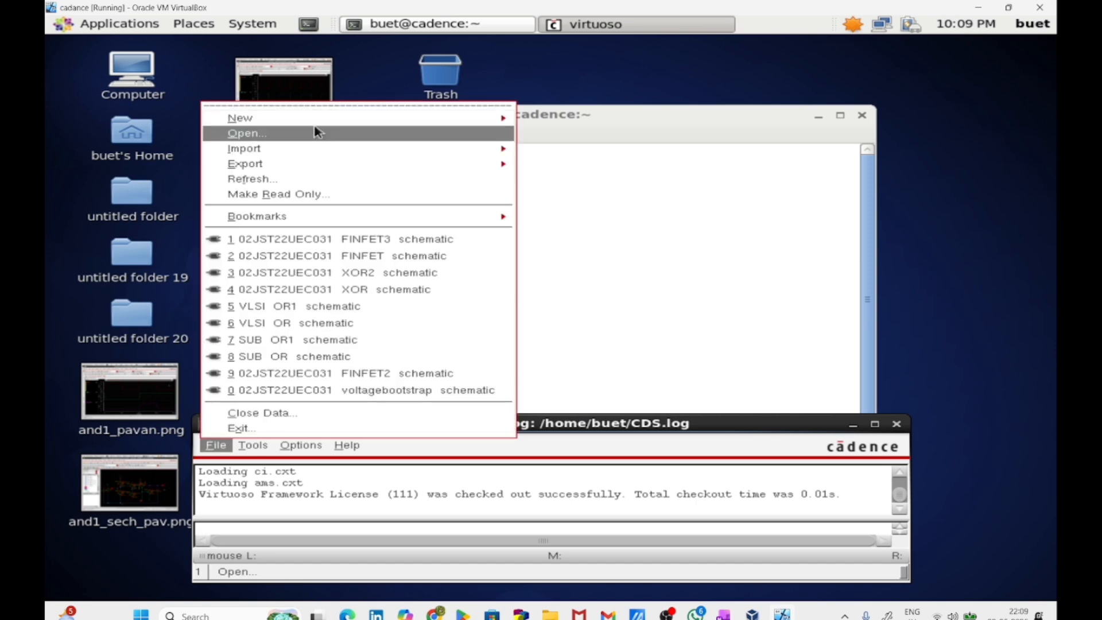
mouse_move(321, 121)
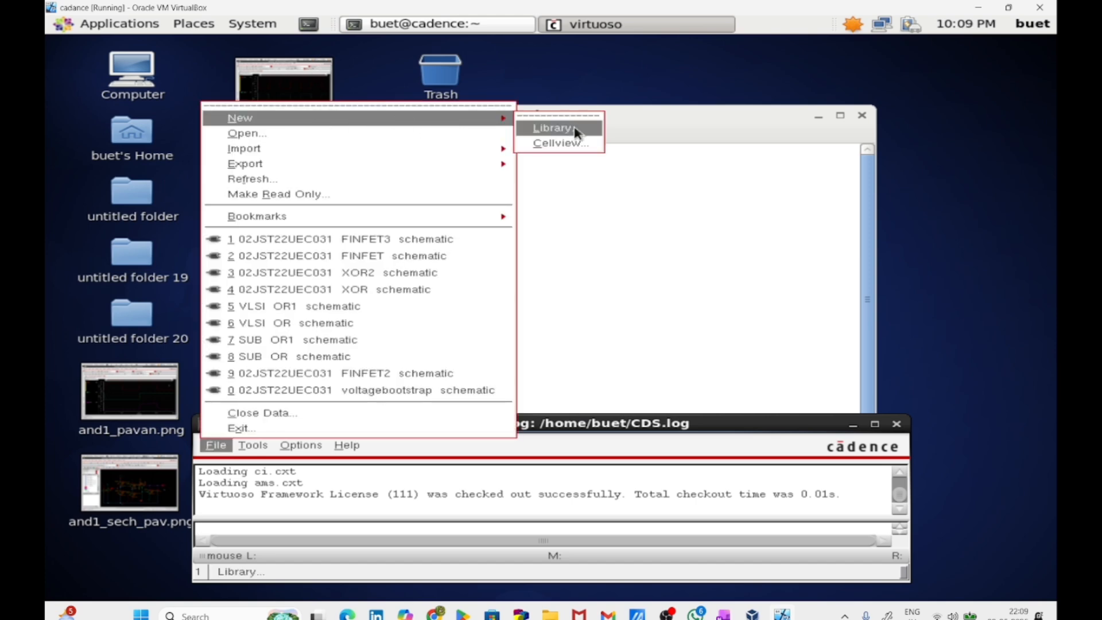
left_click(587, 142)
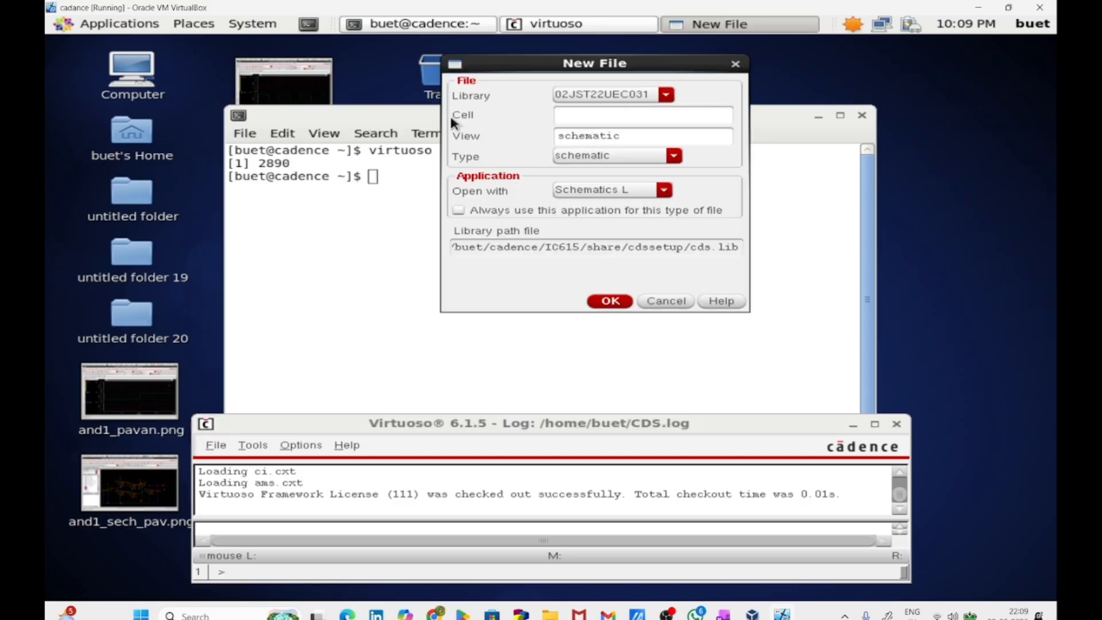
left_click(666, 94)
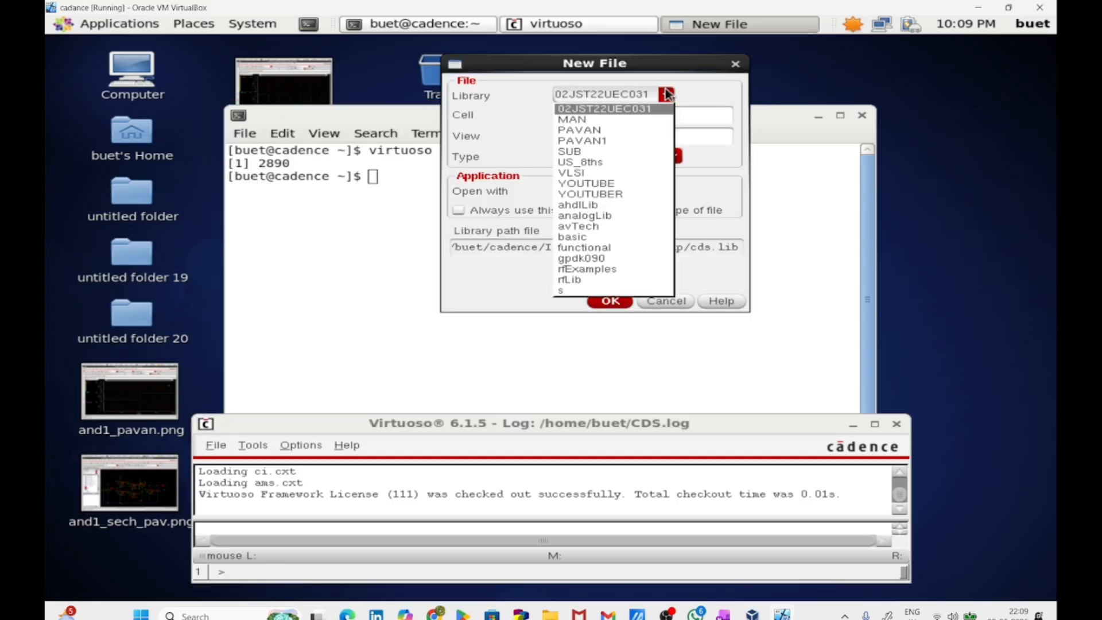
left_click(571, 151)
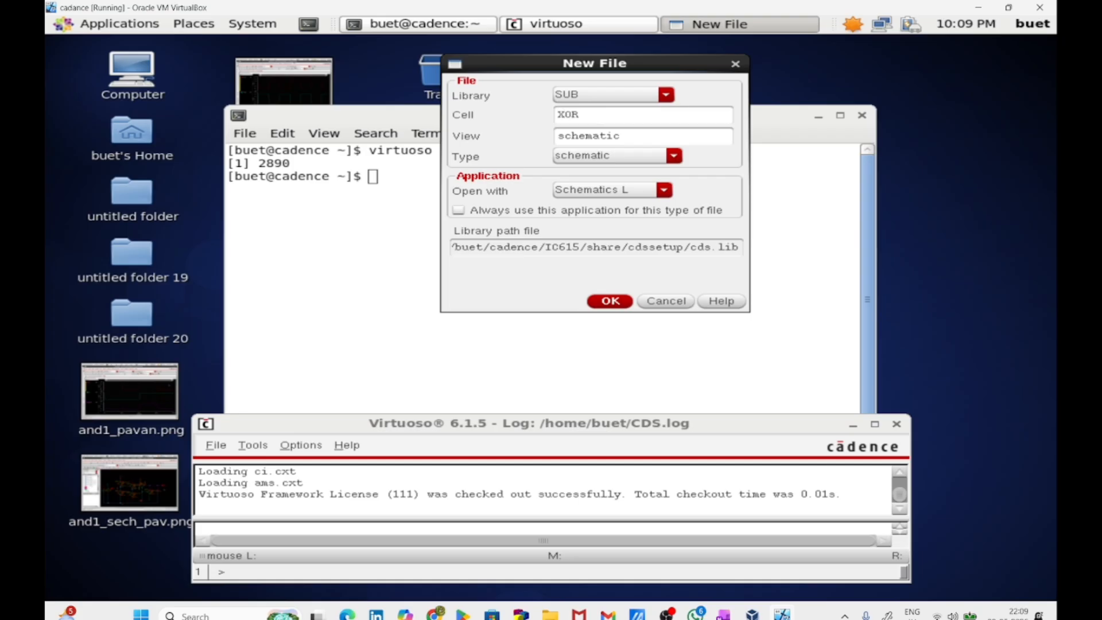
key("Return")
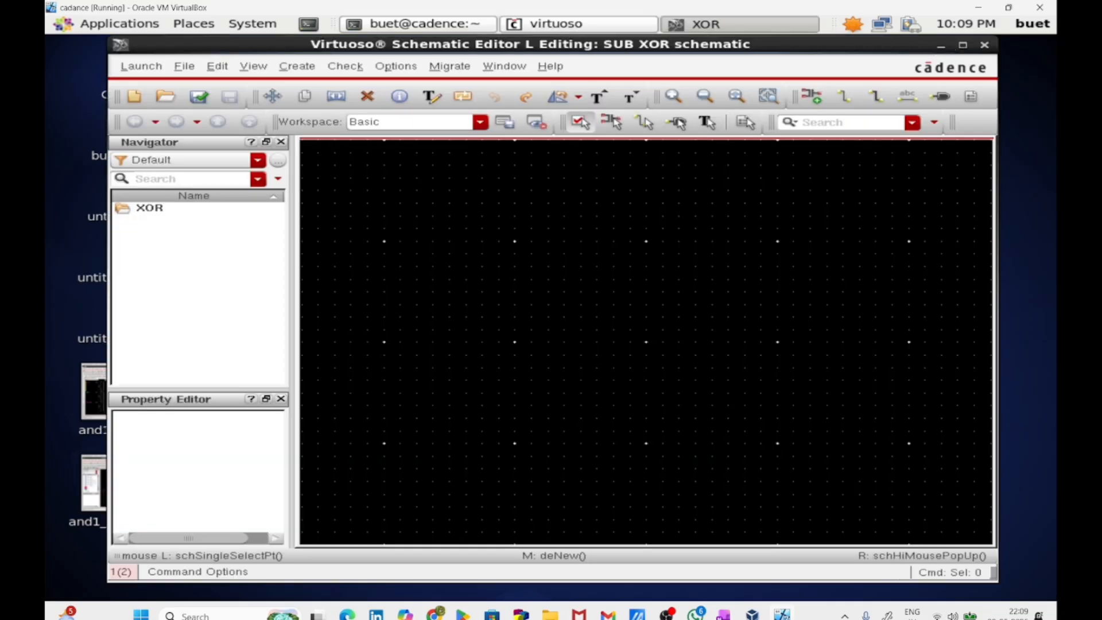
Maximize the schematic editor and place an nmos1v symbol instance from the gpdk090 library in the lower middle of the sheet
left_click(962, 45)
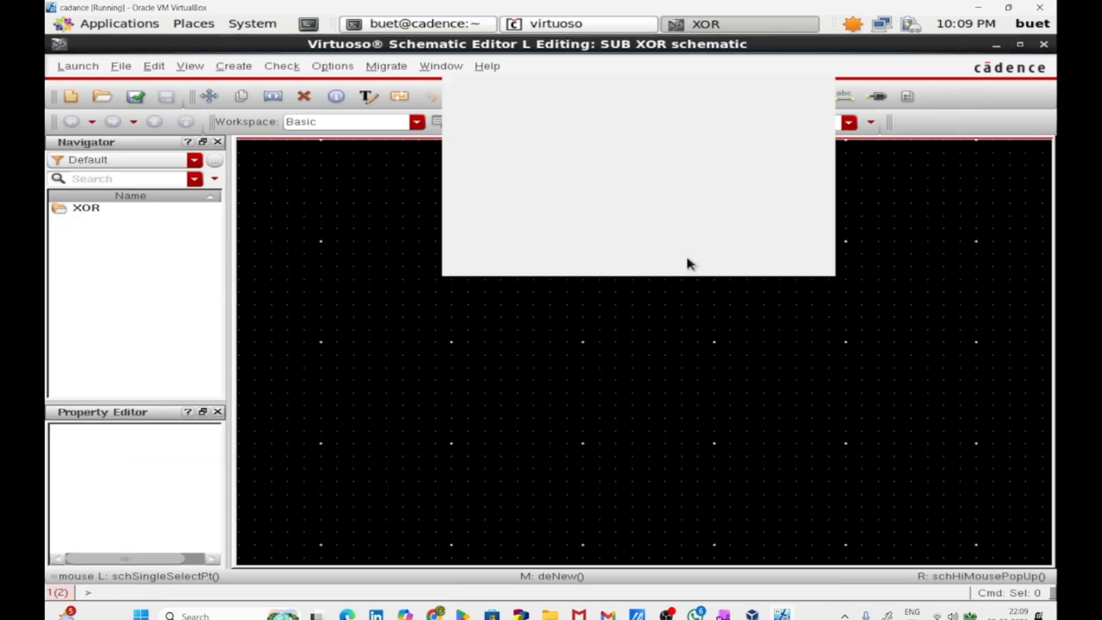
key("i")
left_click(772, 91)
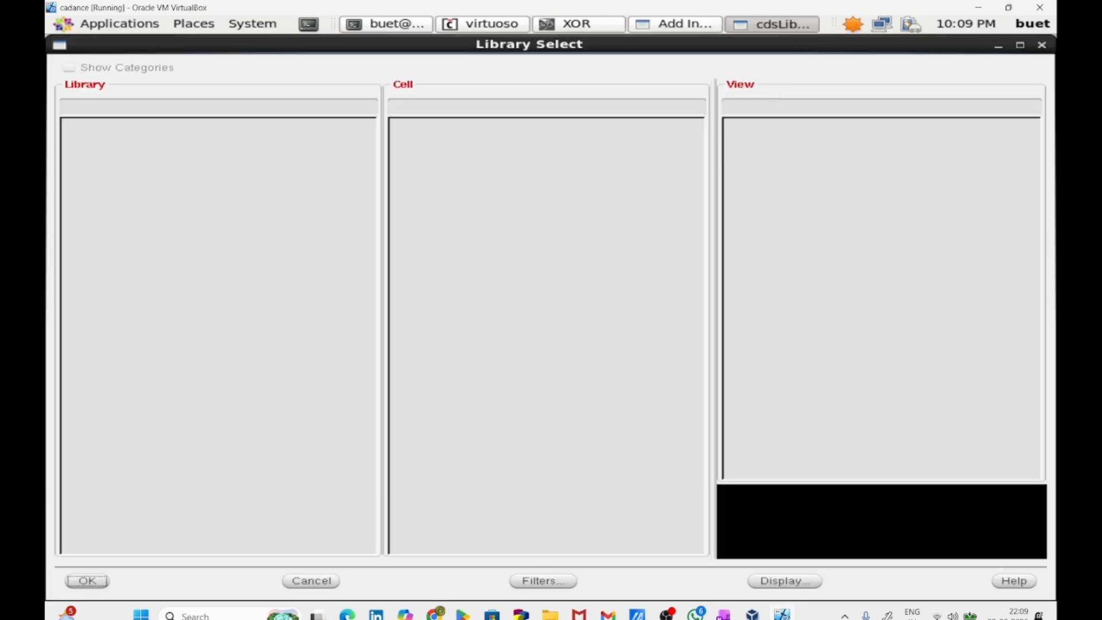
left_click(95, 295)
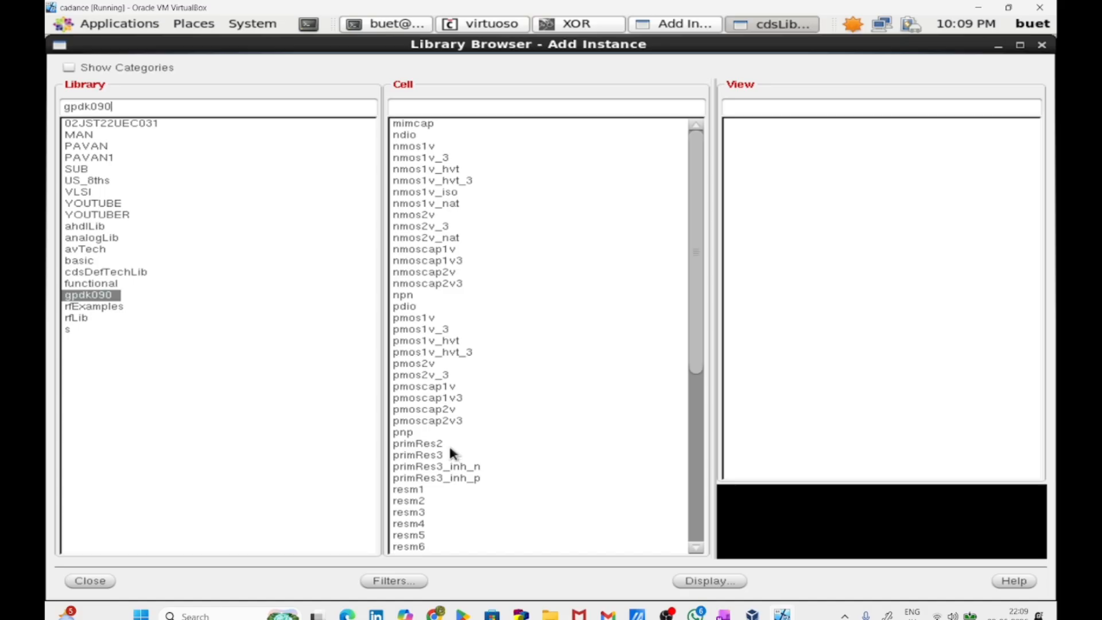
left_click(423, 148)
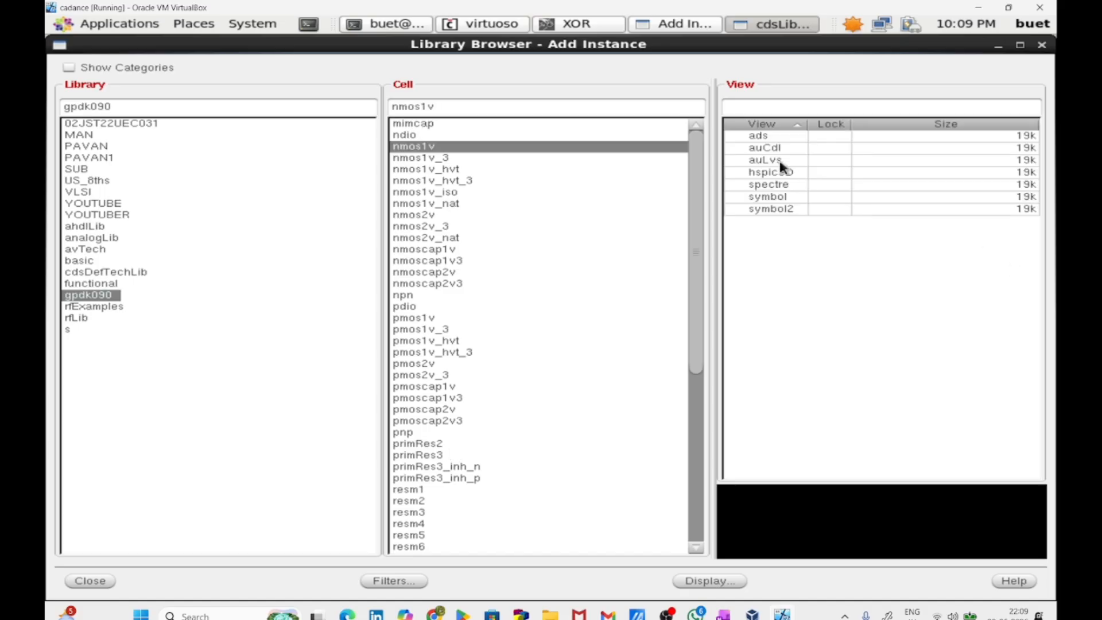
left_click(784, 198)
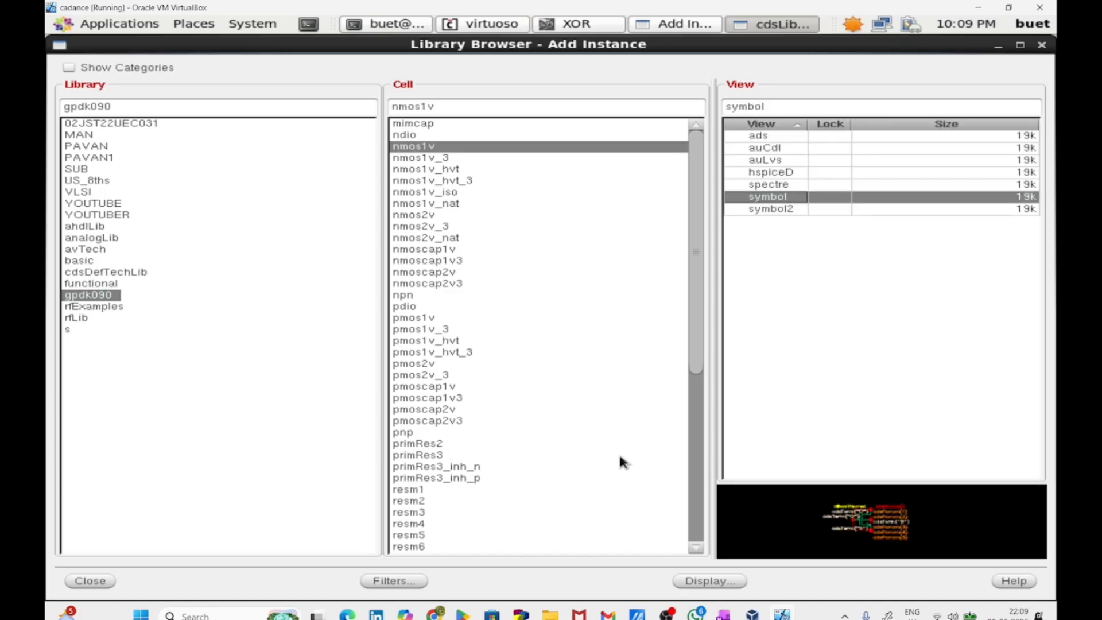
left_click(86, 581)
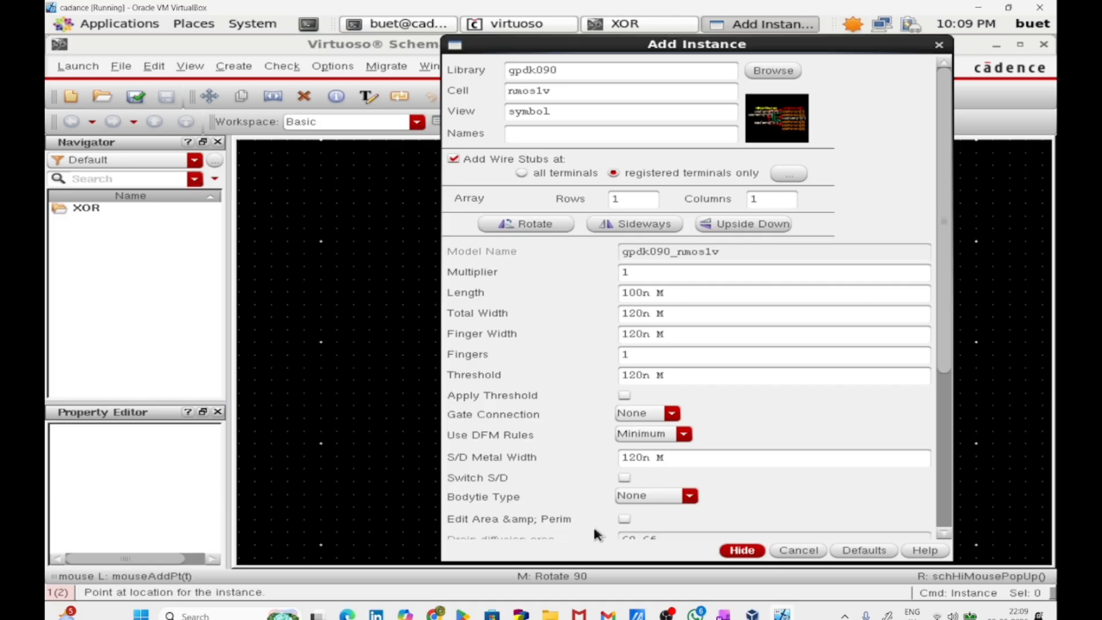
left_click(741, 550)
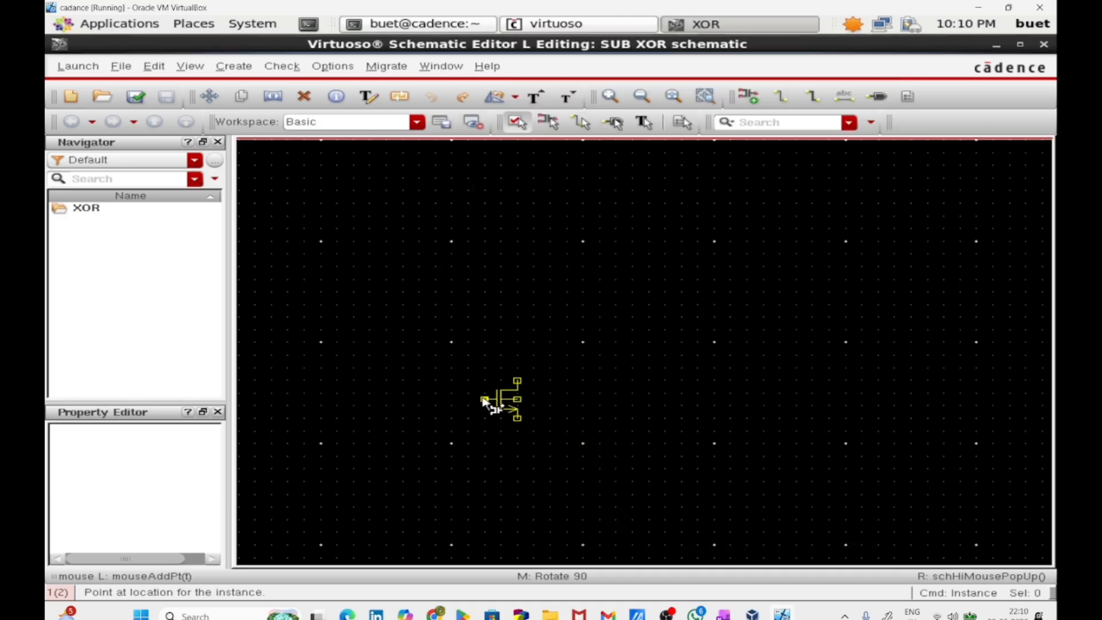
left_click(483, 398)
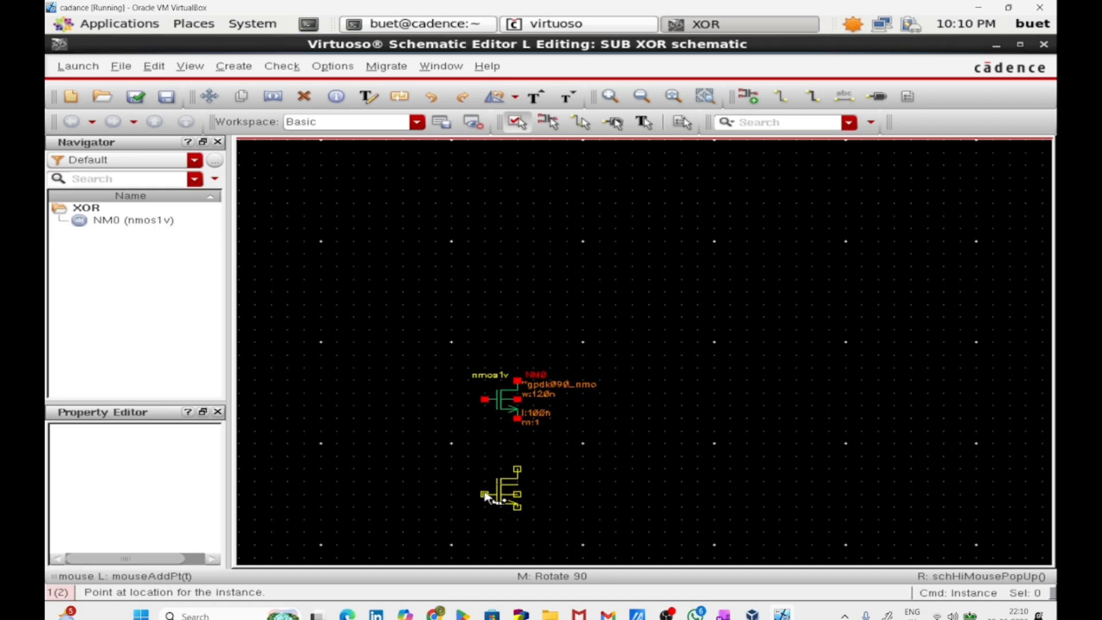
Place three more nmos1v instances to complete a two-by-two grid in the lower part of the sheet
left_click(484, 494)
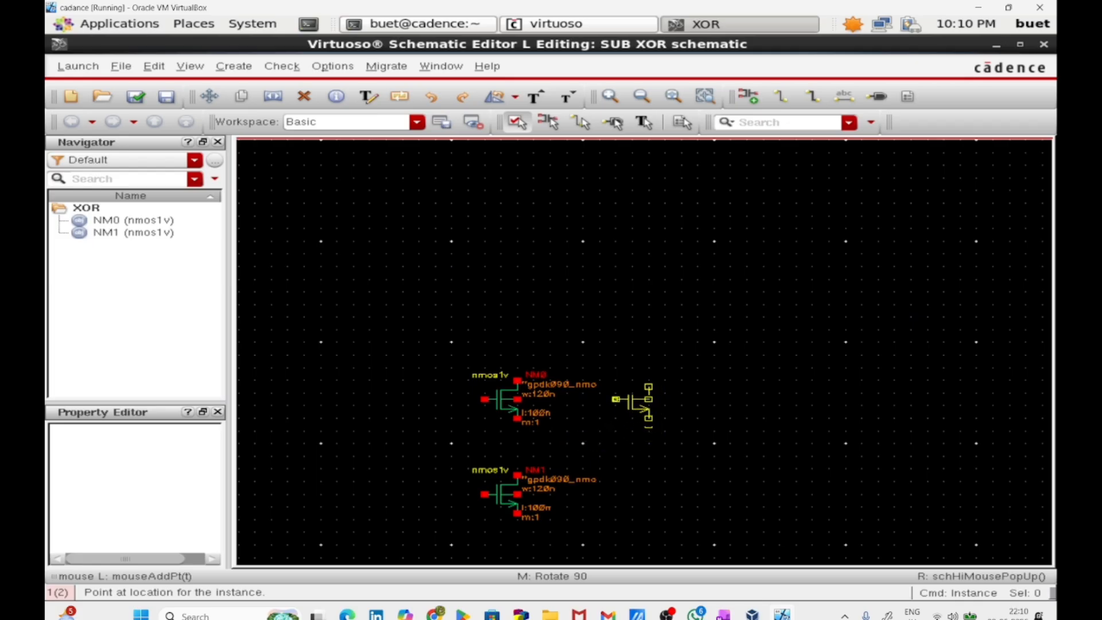
left_click(615, 398)
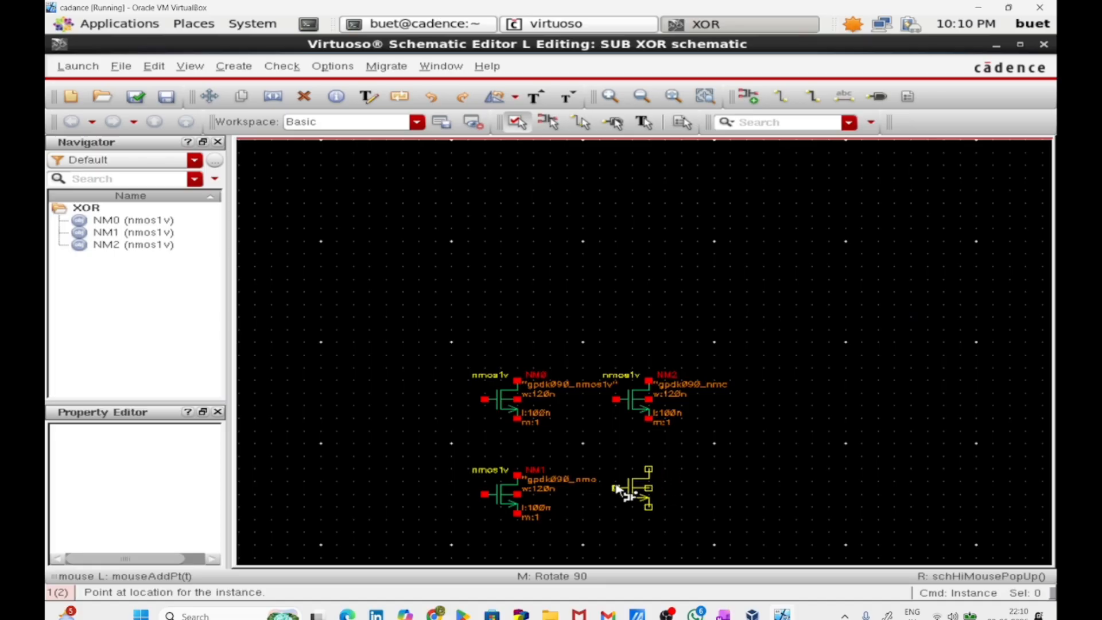
left_click(617, 487)
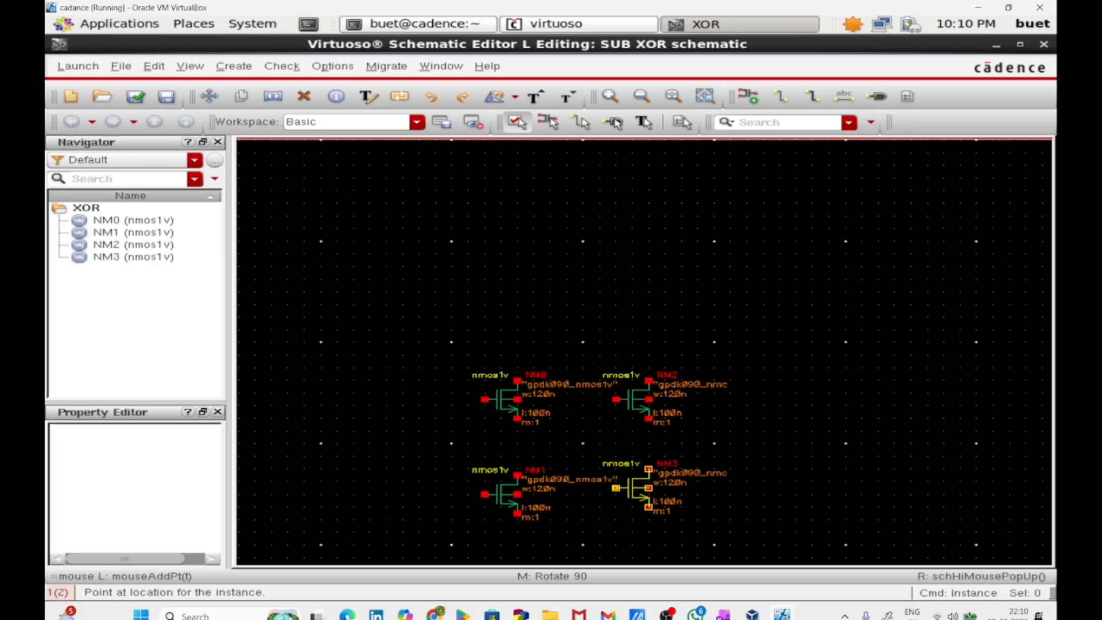
key("Escape")
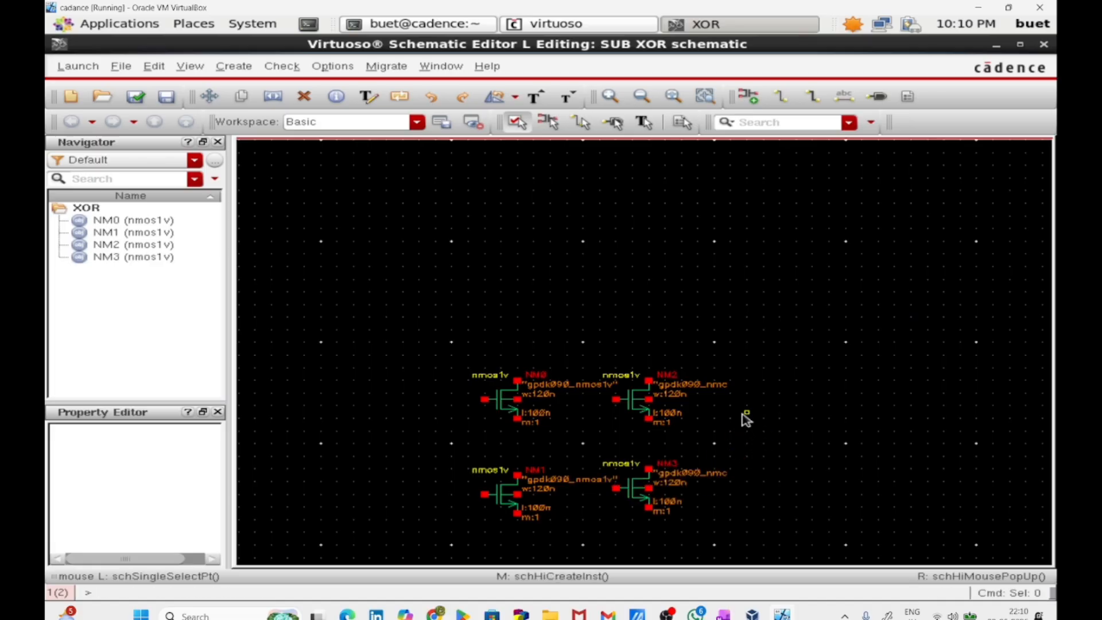
Place four pmos1v symbol instances from the gpdk090 library in a two-by-two grid above the NMOS transistors
key("i")
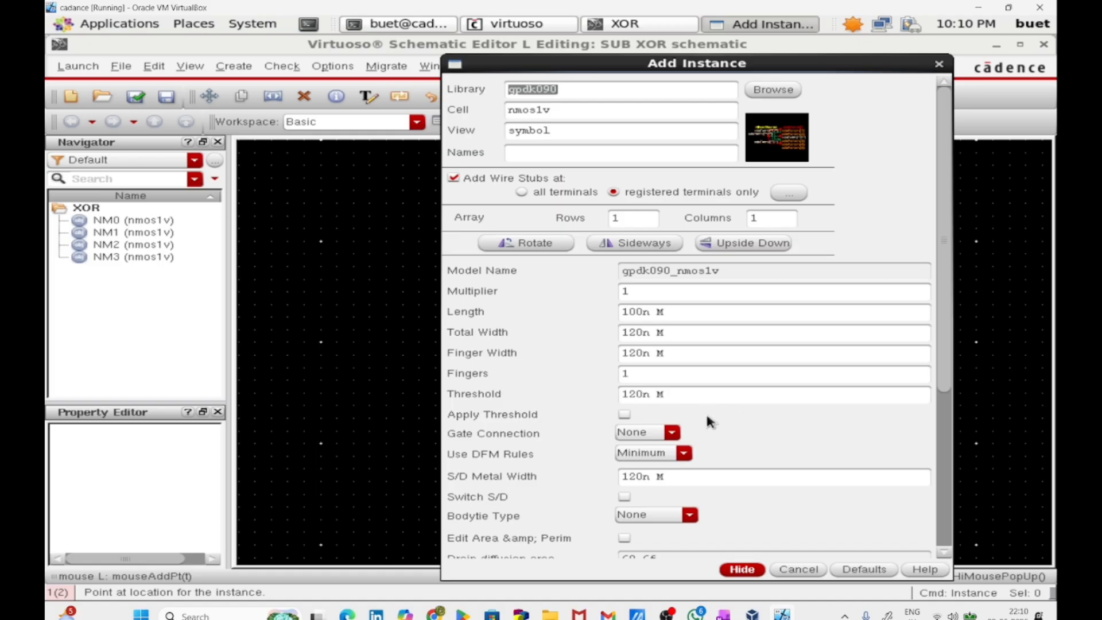
left_click(773, 89)
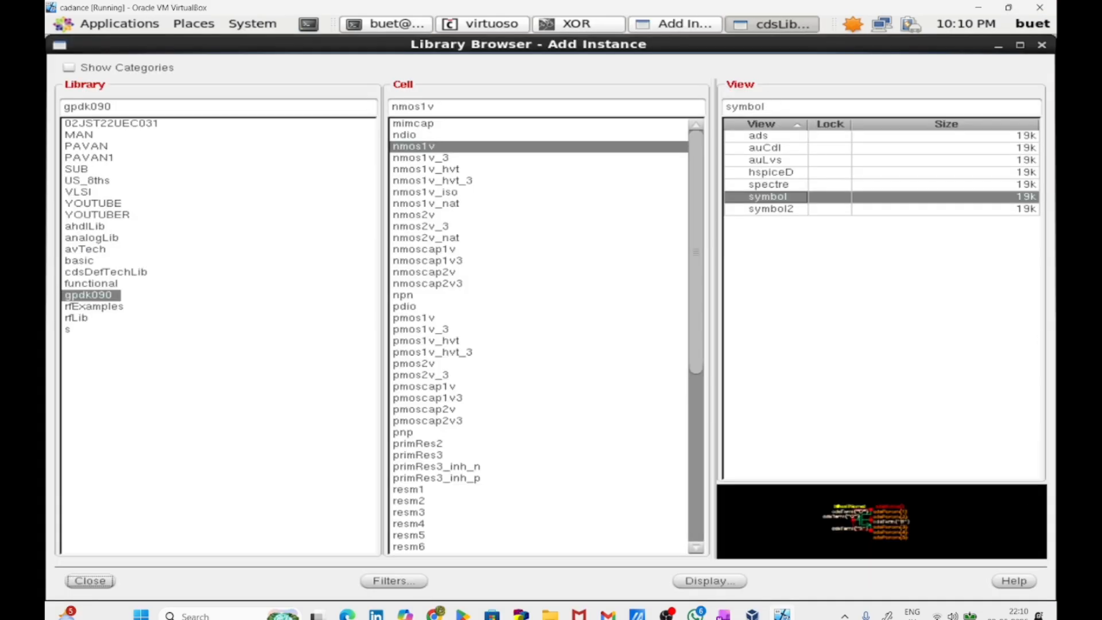
left_click(420, 319)
left_click(99, 580)
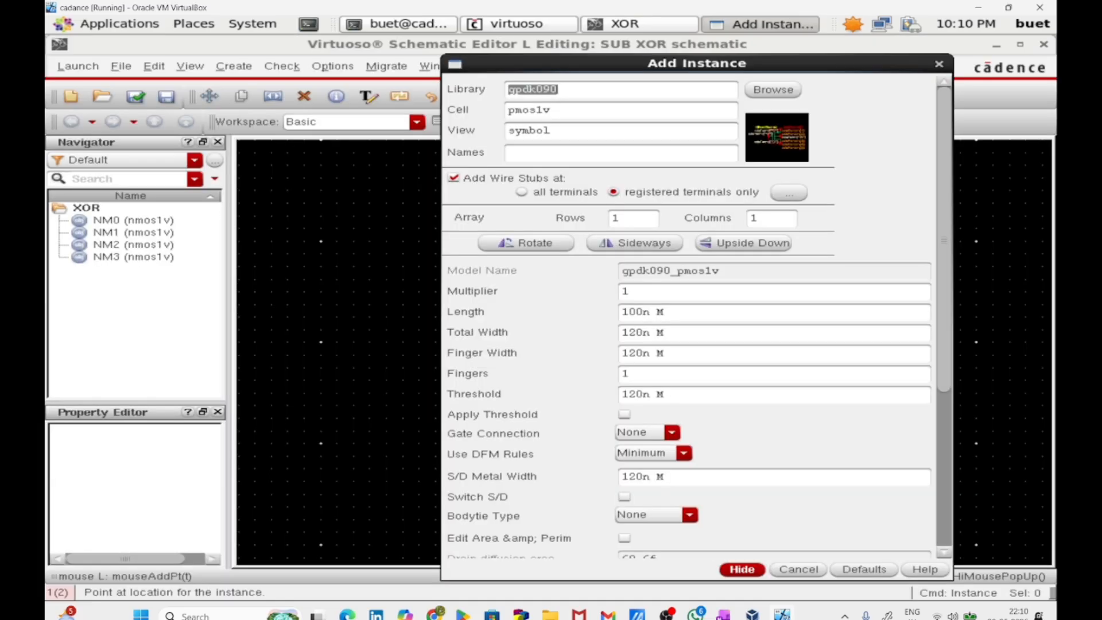
left_click(751, 572)
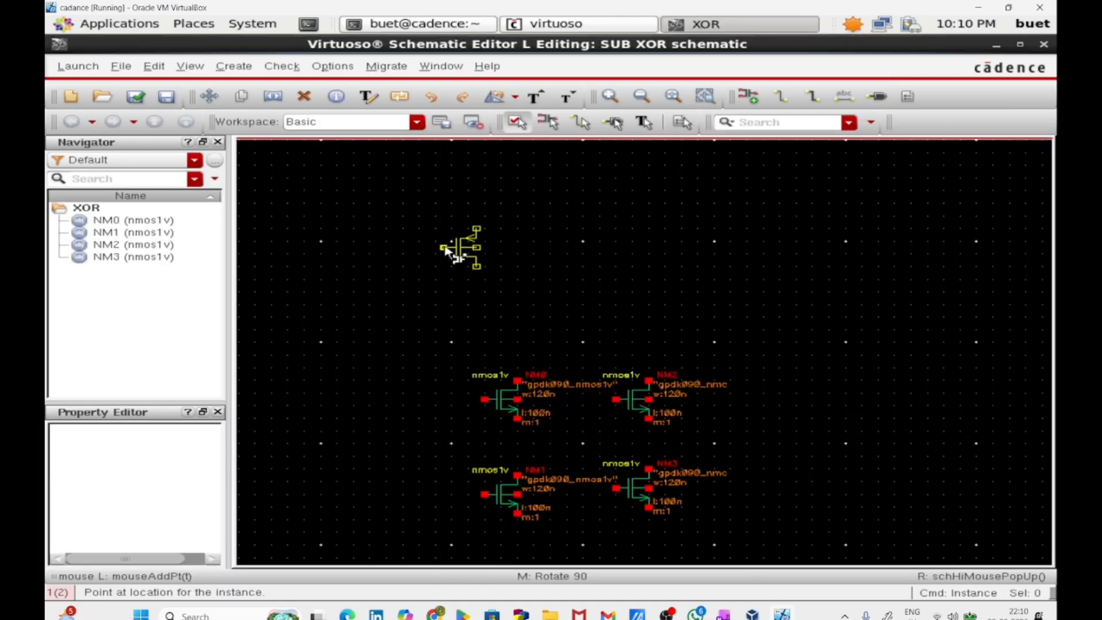
left_click(477, 279)
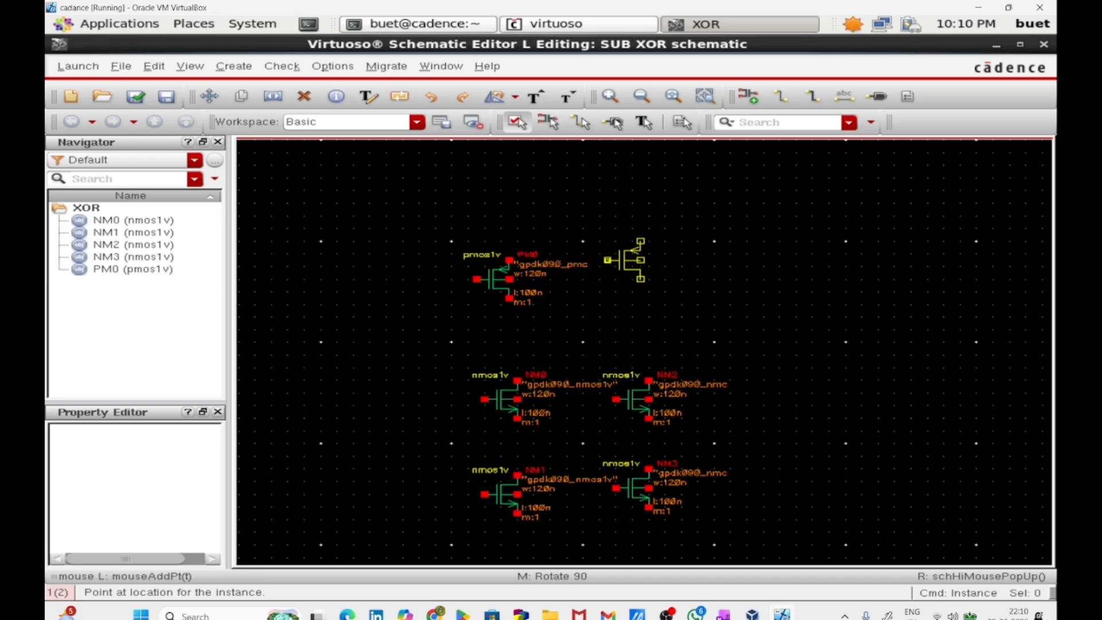
left_click(615, 273)
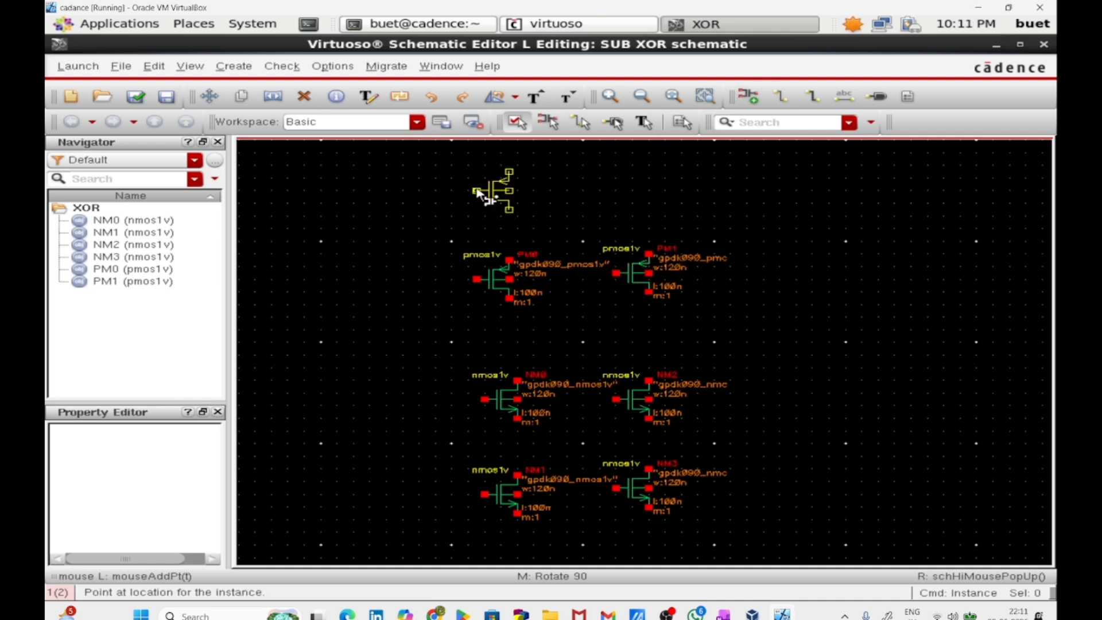
left_click(479, 179)
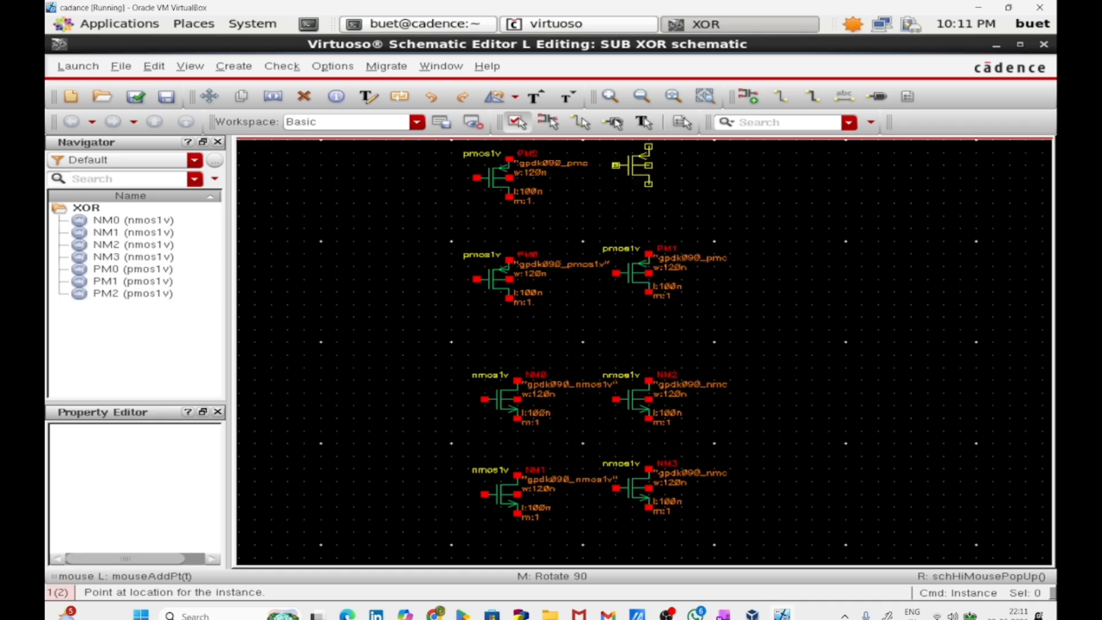
left_click(617, 178)
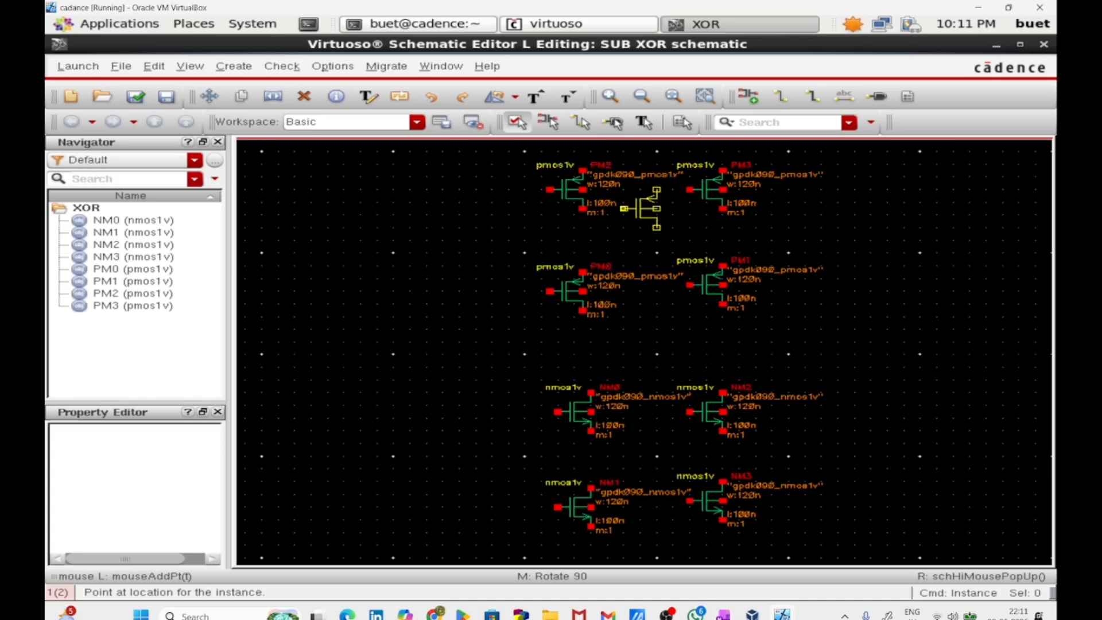
key("Escape")
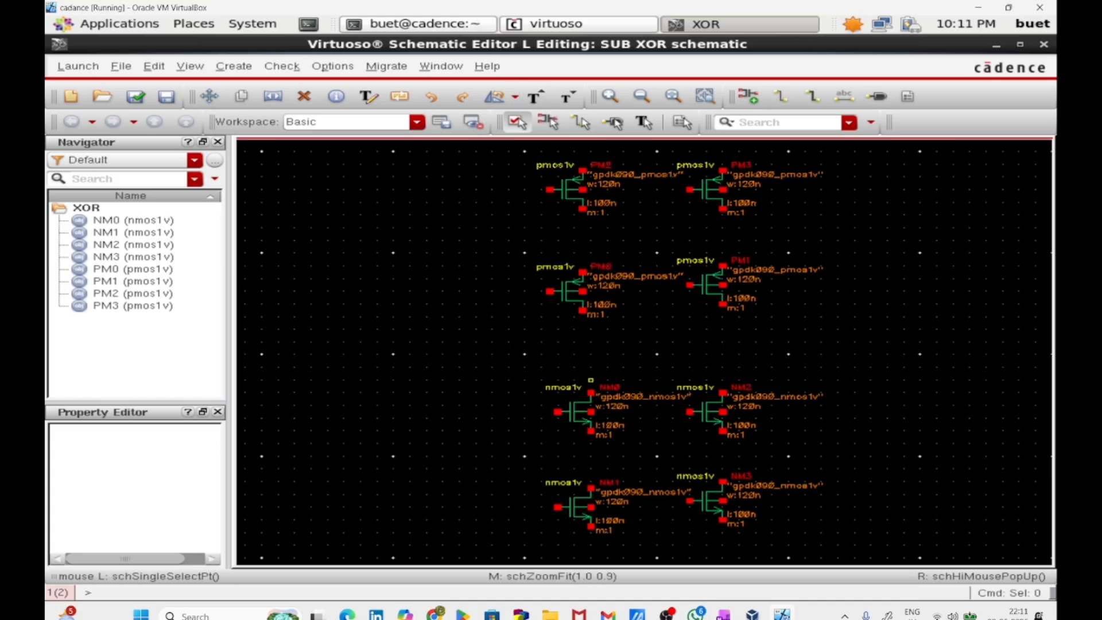
Wire the source of NM0 to the drain of NM1 and the source of NM2 to the drain of NM3
key("w")
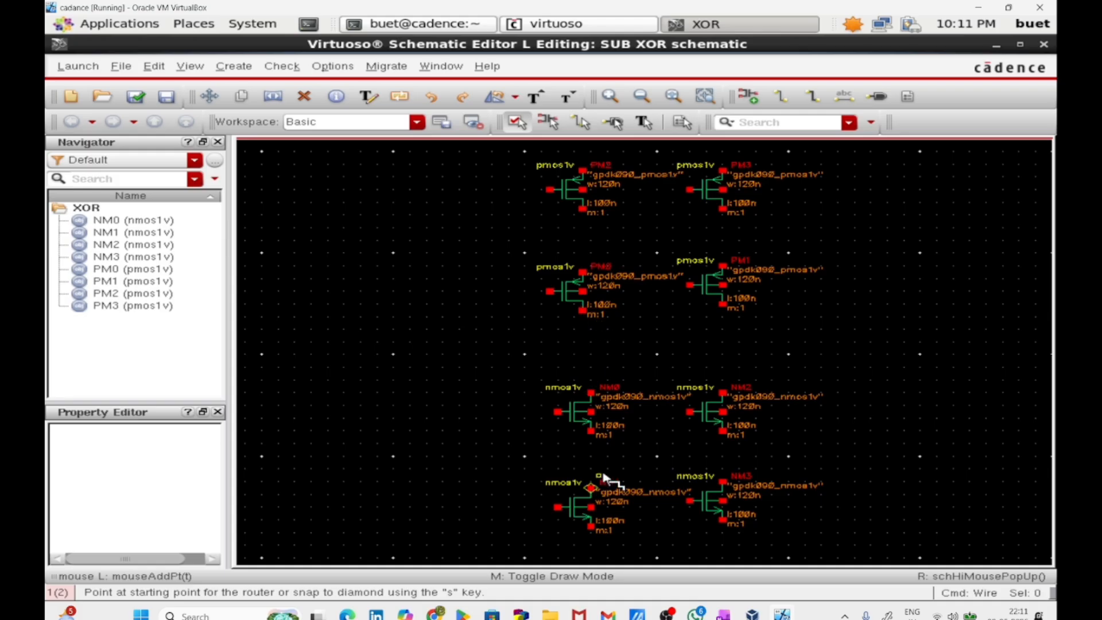
left_click(591, 430)
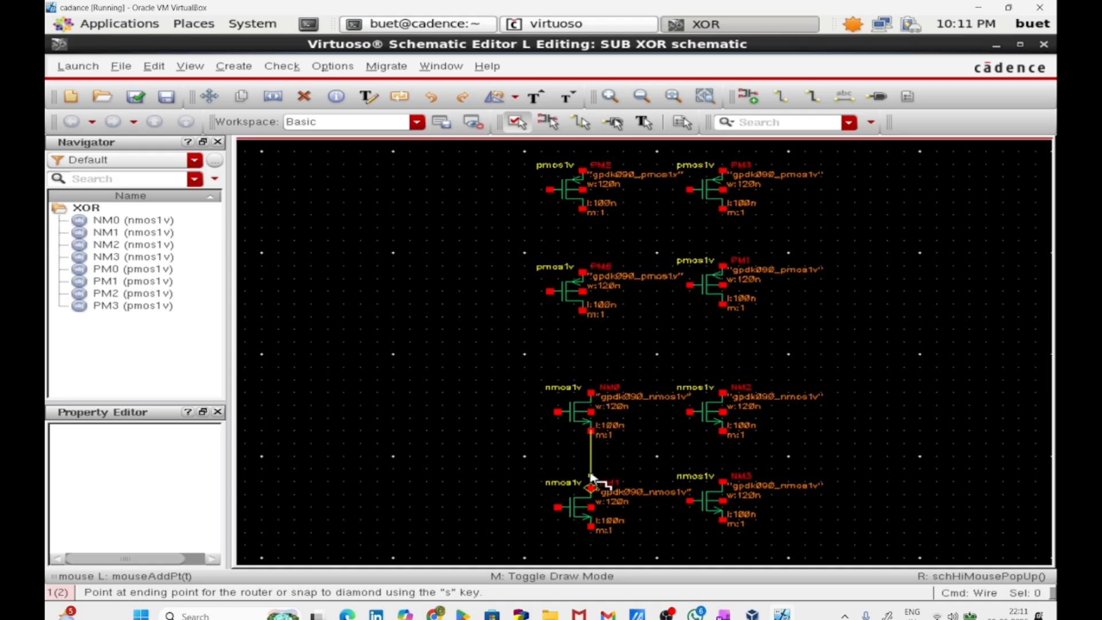
left_click(591, 484)
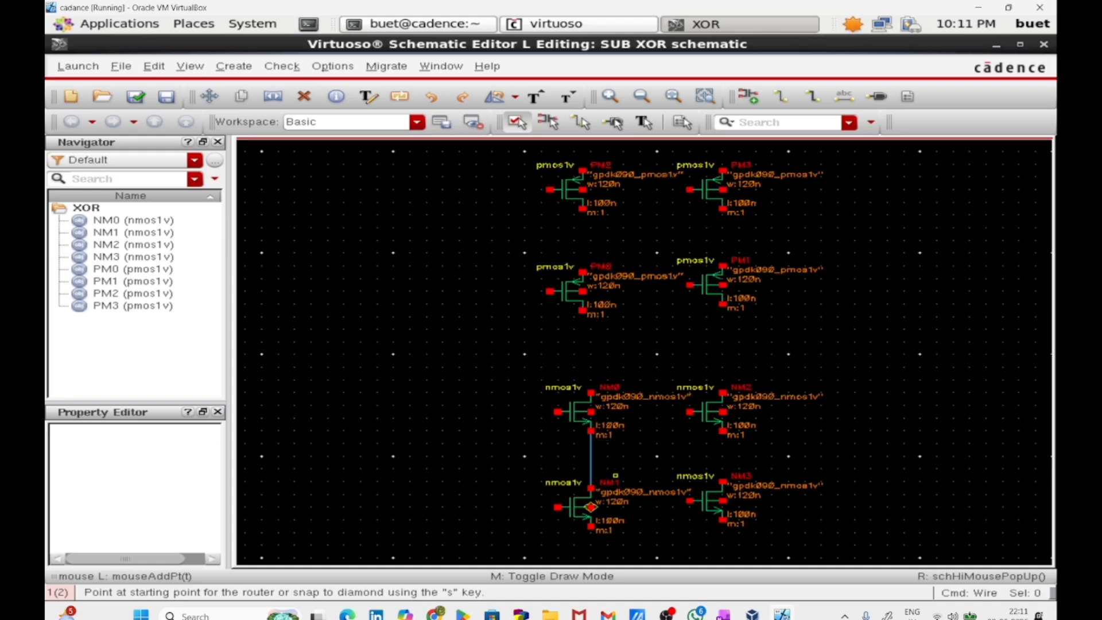
key("Escape")
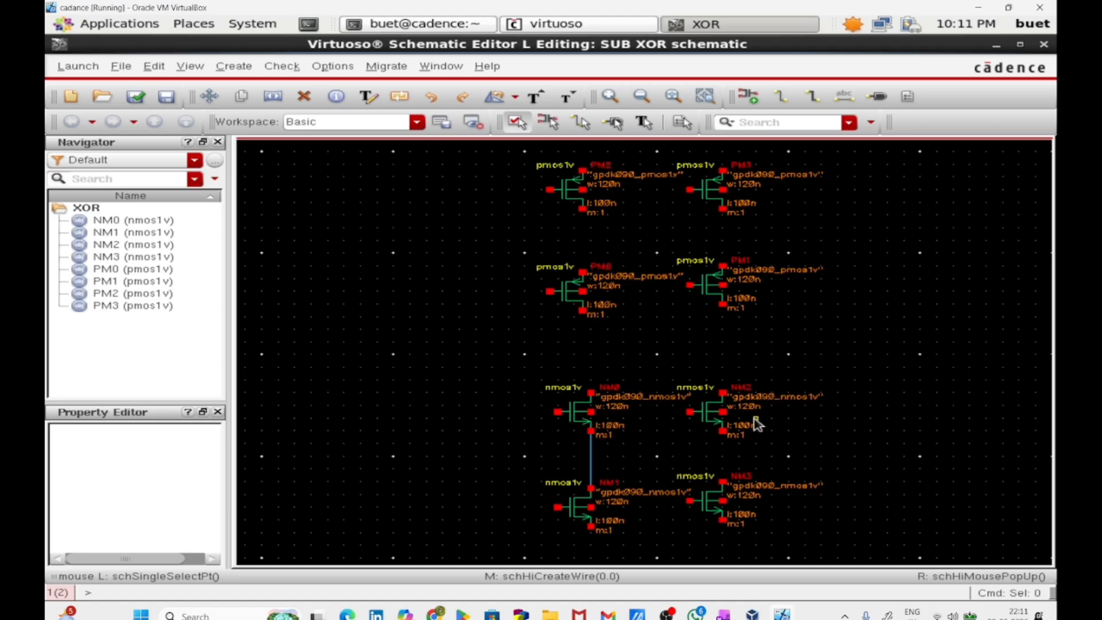
key("w")
left_click(722, 430)
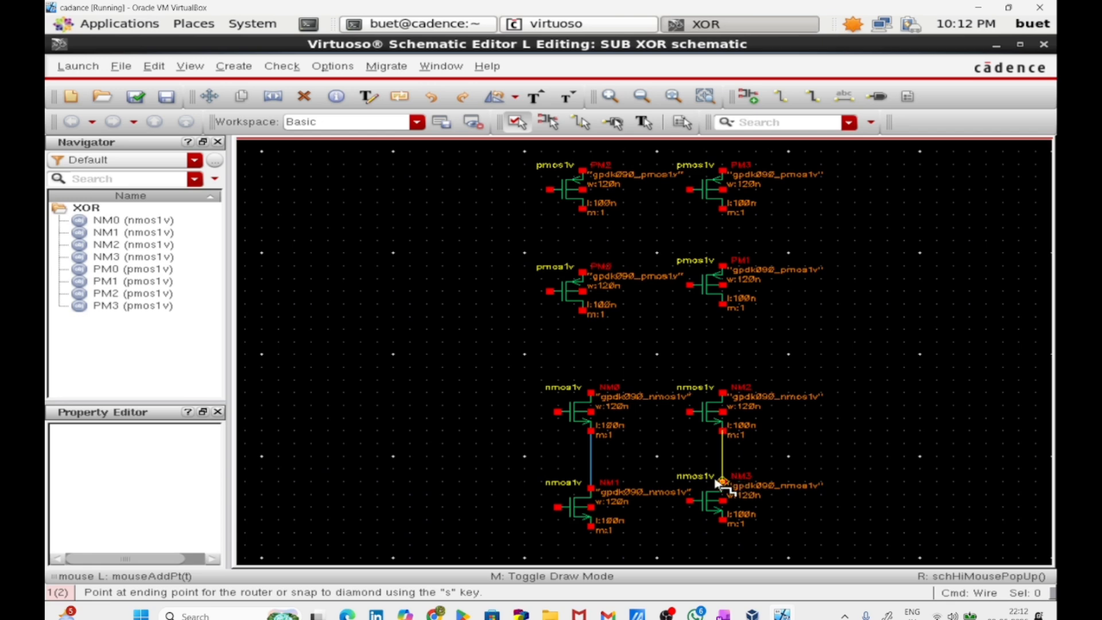
left_click(722, 476)
key("Escape")
Wire the sources of the lower NMOS transistors NM1 and NM3 together with a line running below them
key("Down")
key("Down")
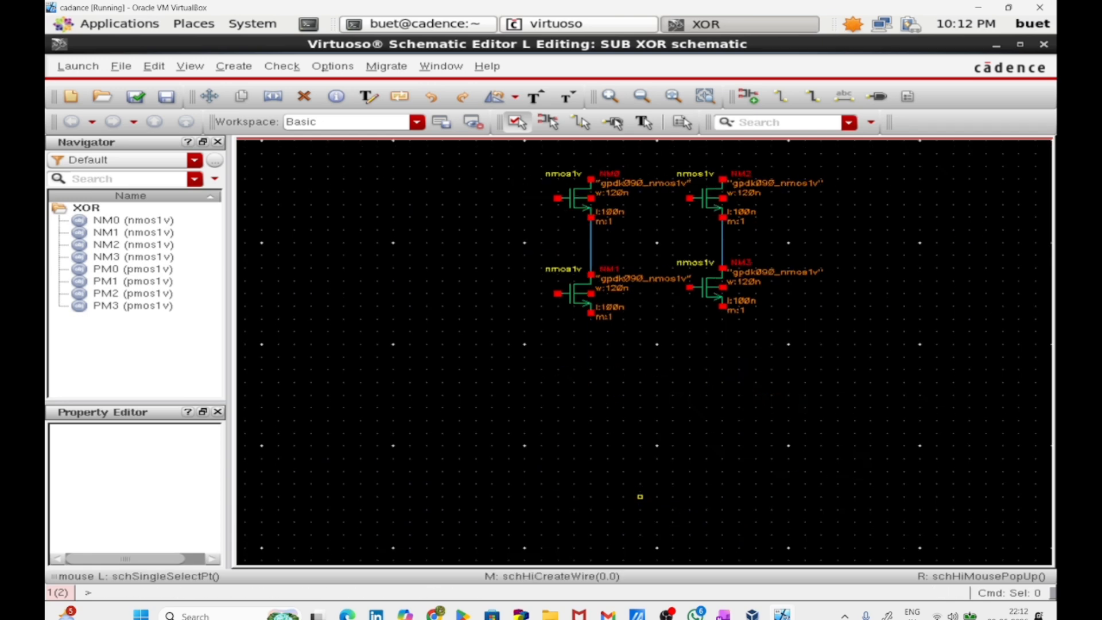
key("Up")
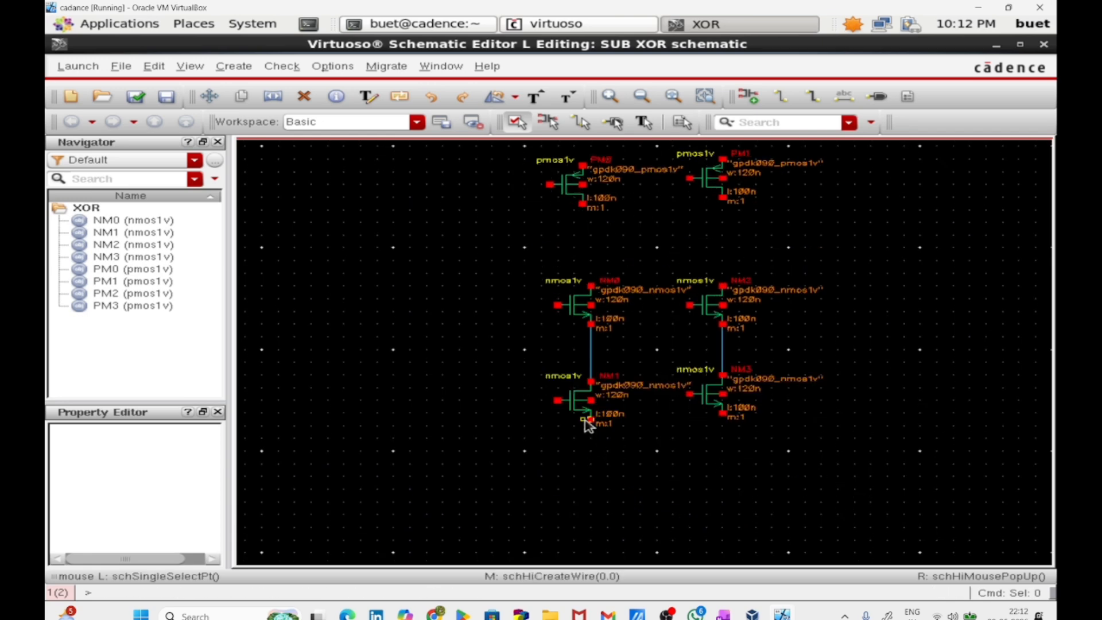
key("w")
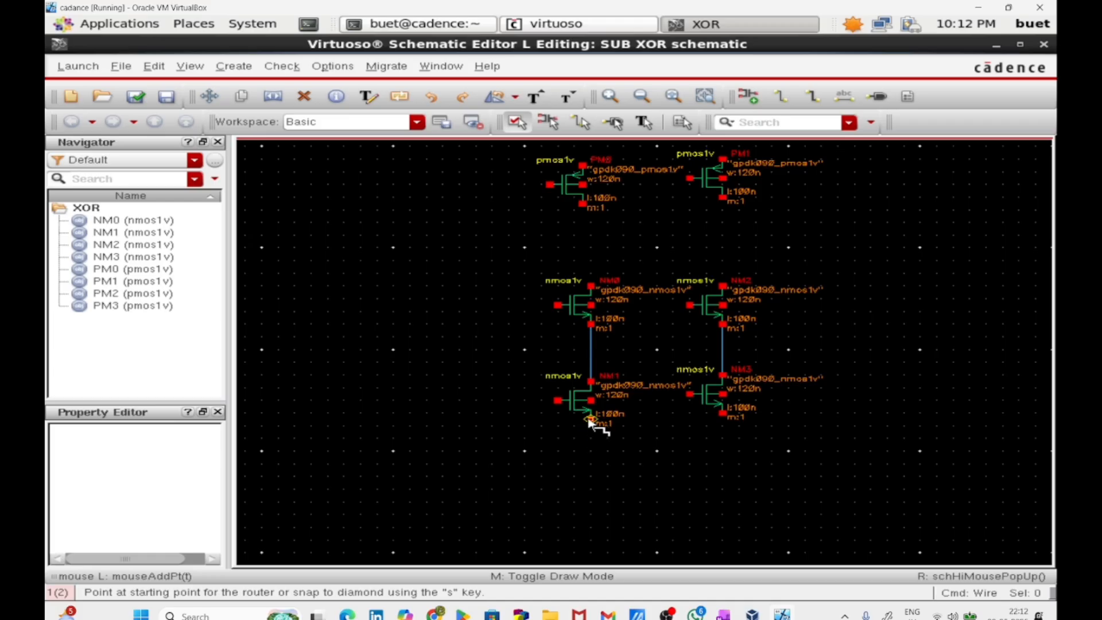
left_click(590, 420)
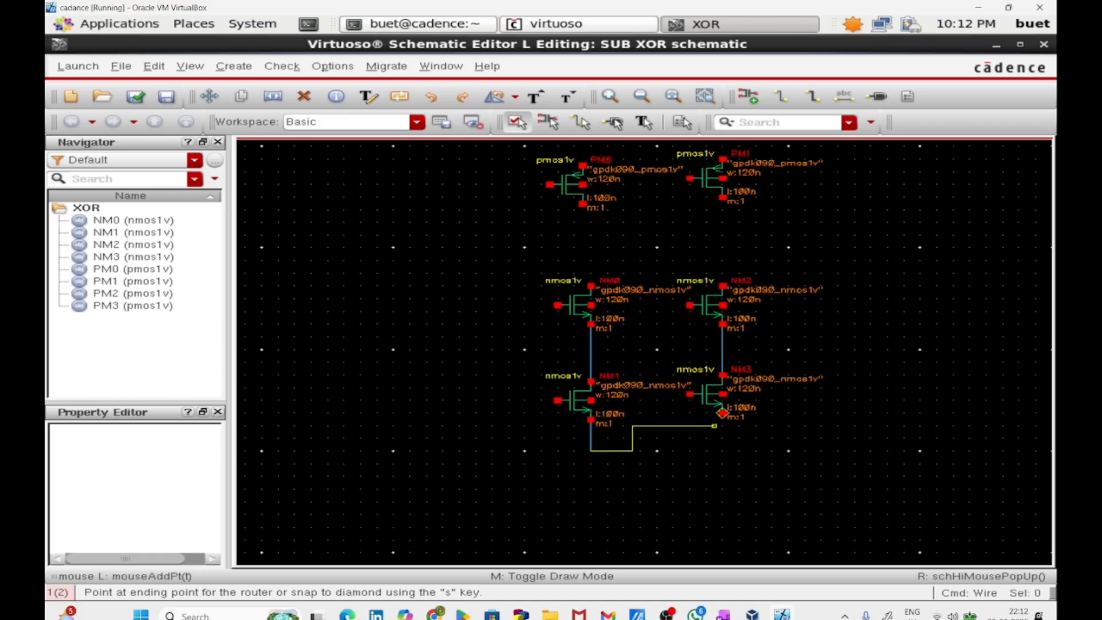
left_click(722, 439)
scroll(722, 439, "up", 2)
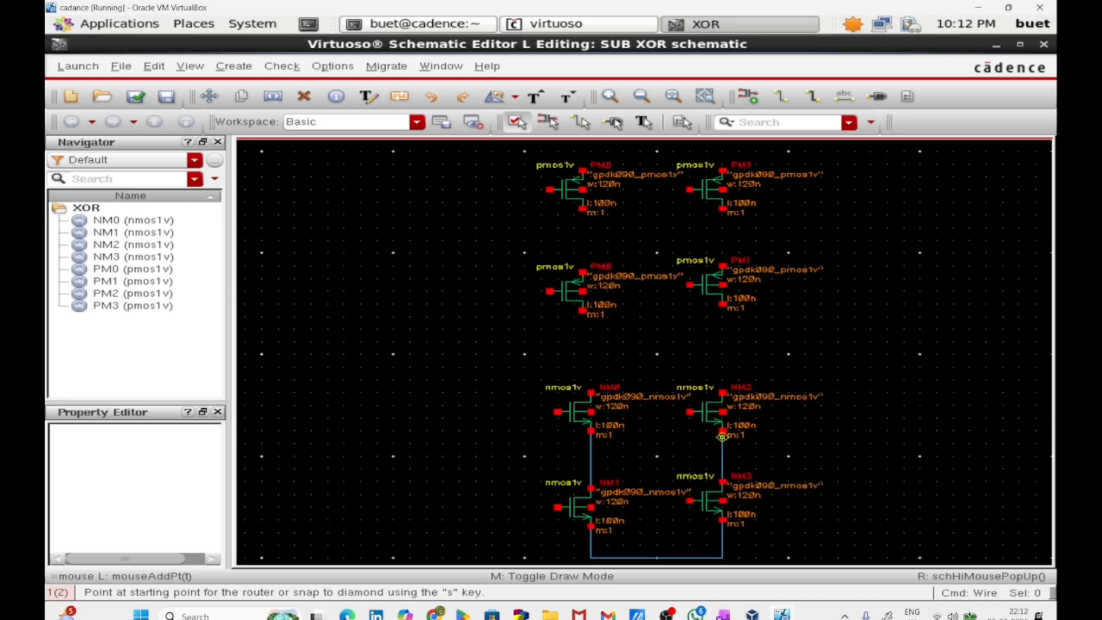
key("Escape")
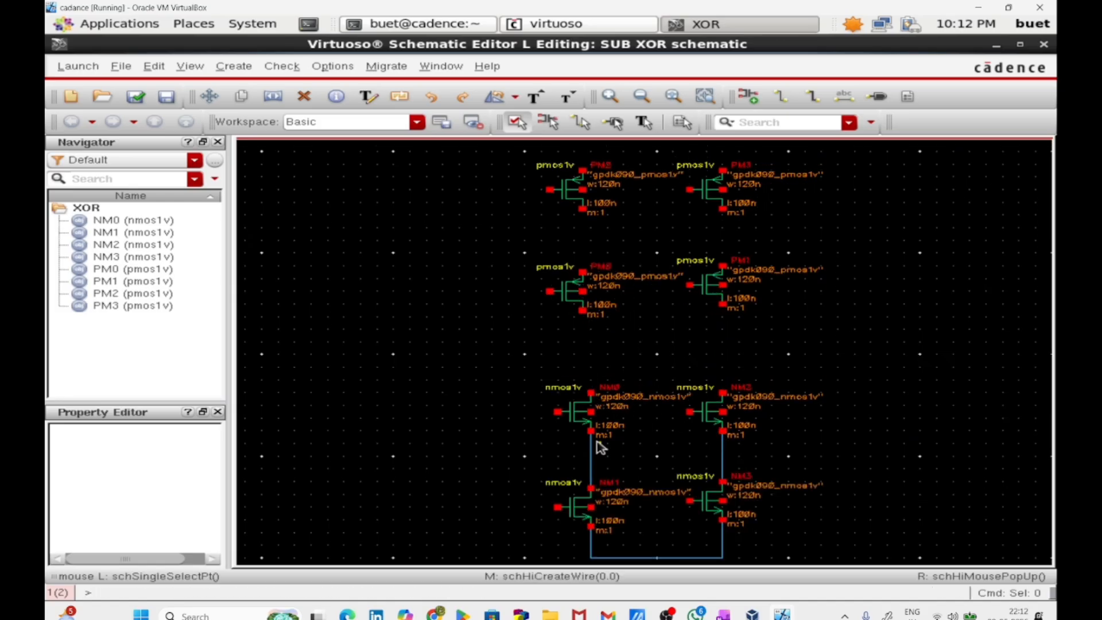
Wire the drains of NM0 and NM2 together, and the drains of PM0 and PM1 together
key("w")
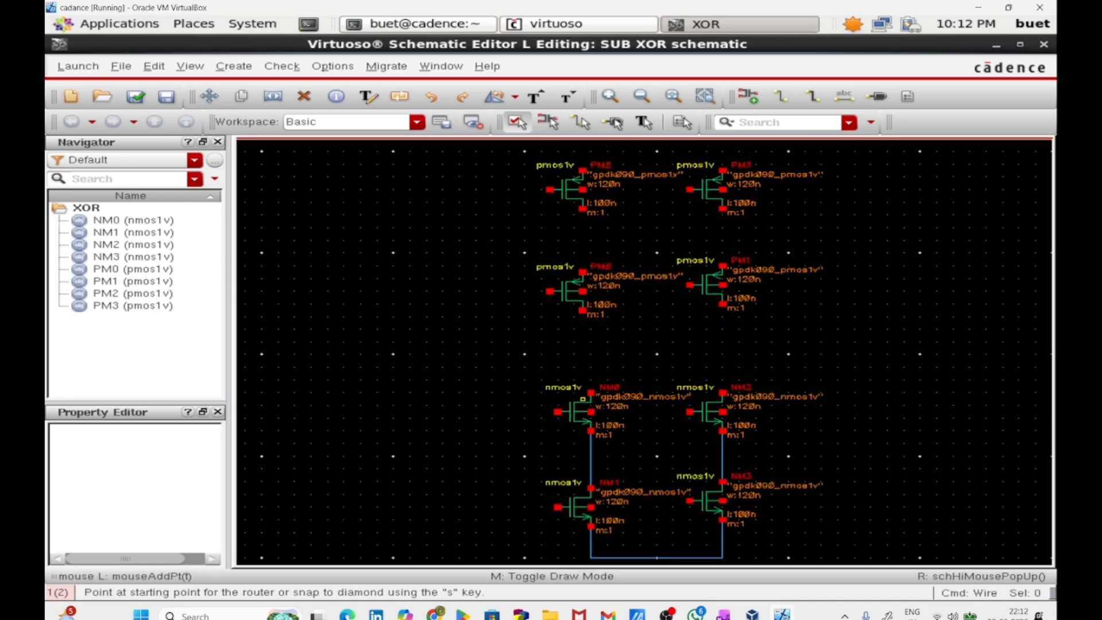
left_click(590, 393)
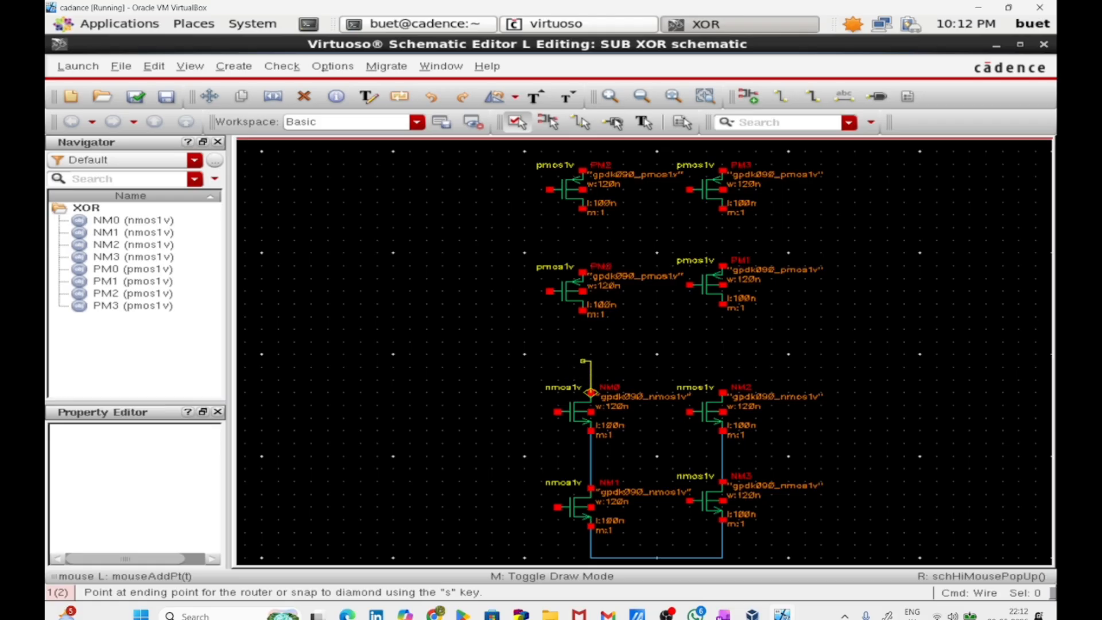
left_click(722, 394)
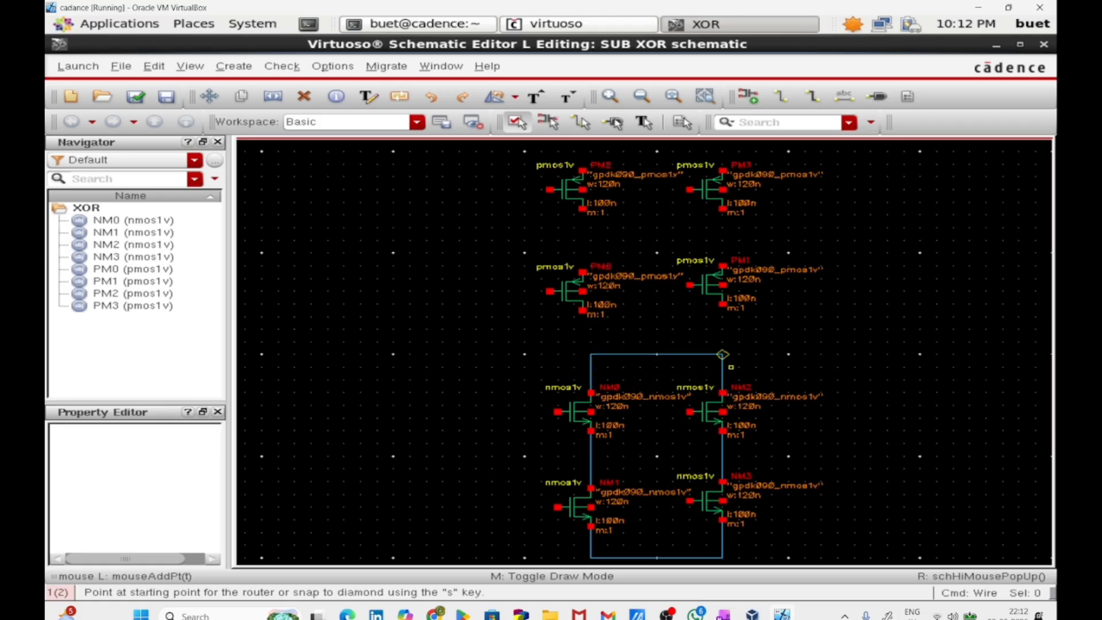
left_click(583, 312)
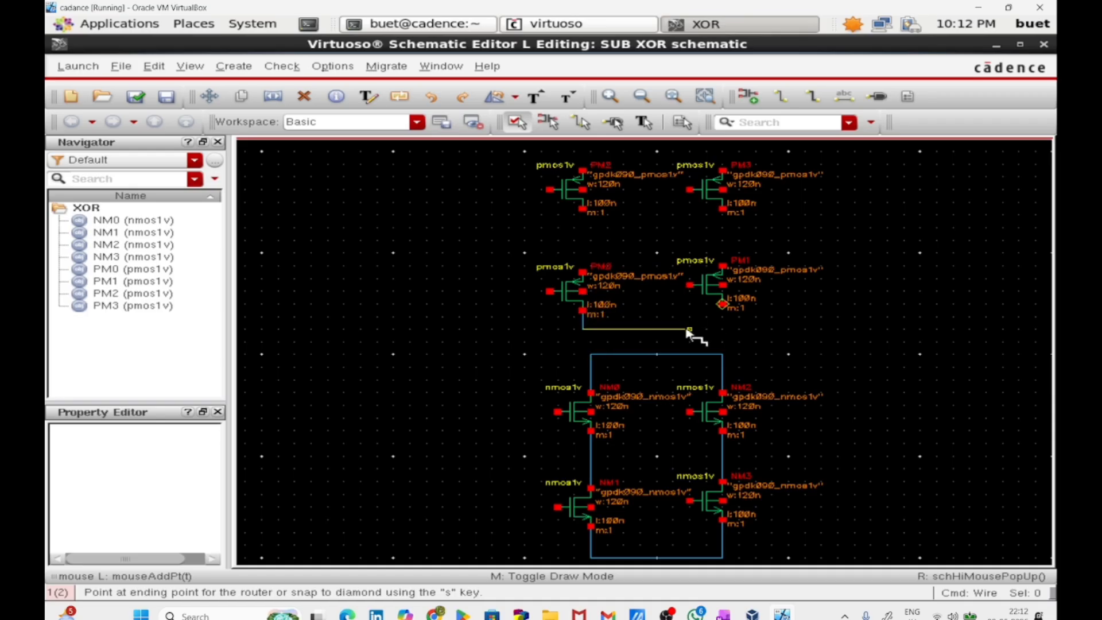
left_click(722, 305)
key("Escape")
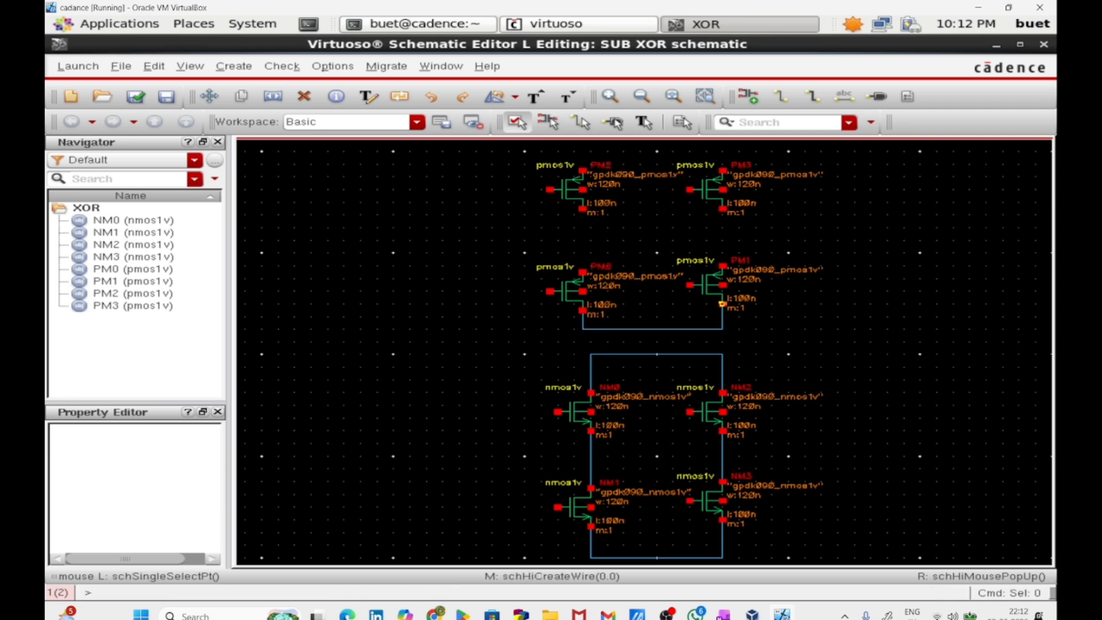
Connect the common PMOS drain wire to the common NMOS drain wire with a short vertical wire
key("w")
left_click(648, 330)
left_click(648, 353)
key("Escape")
key("Delete")
key("Escape")
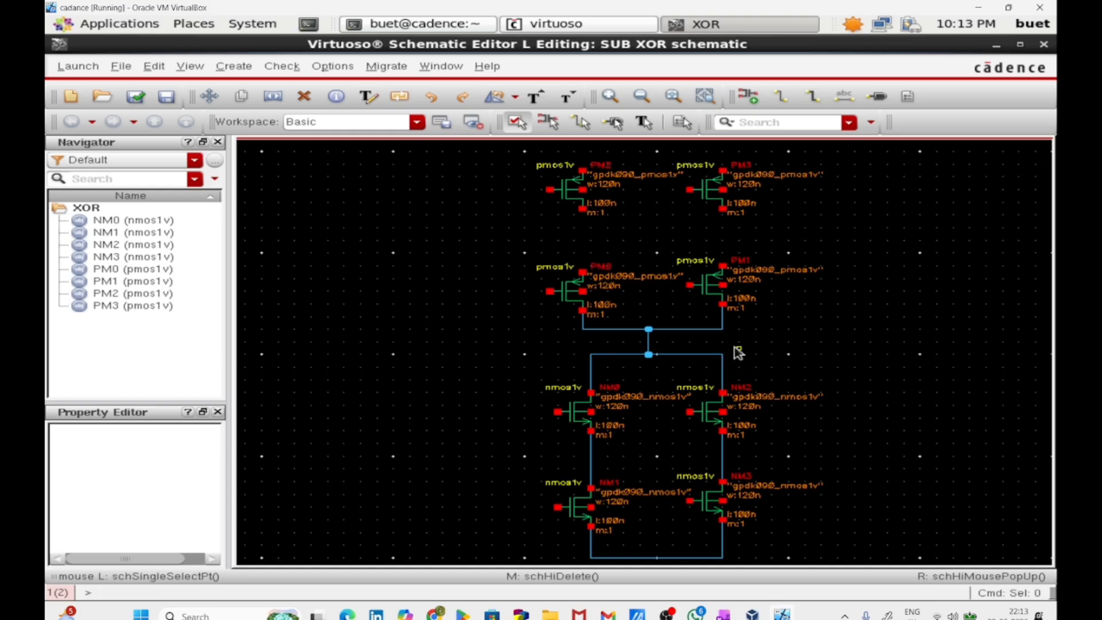
Draw a horizontal output wire from the middle of the vertical drain connection to just past the right-hand transistors
key("w")
left_click(648, 342)
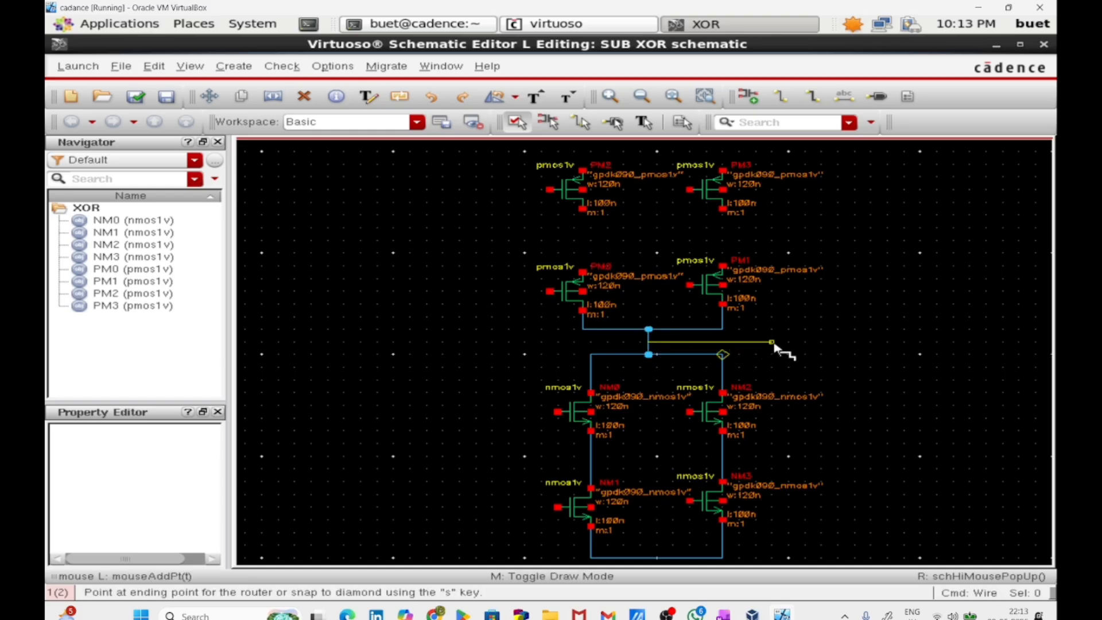
key("Escape")
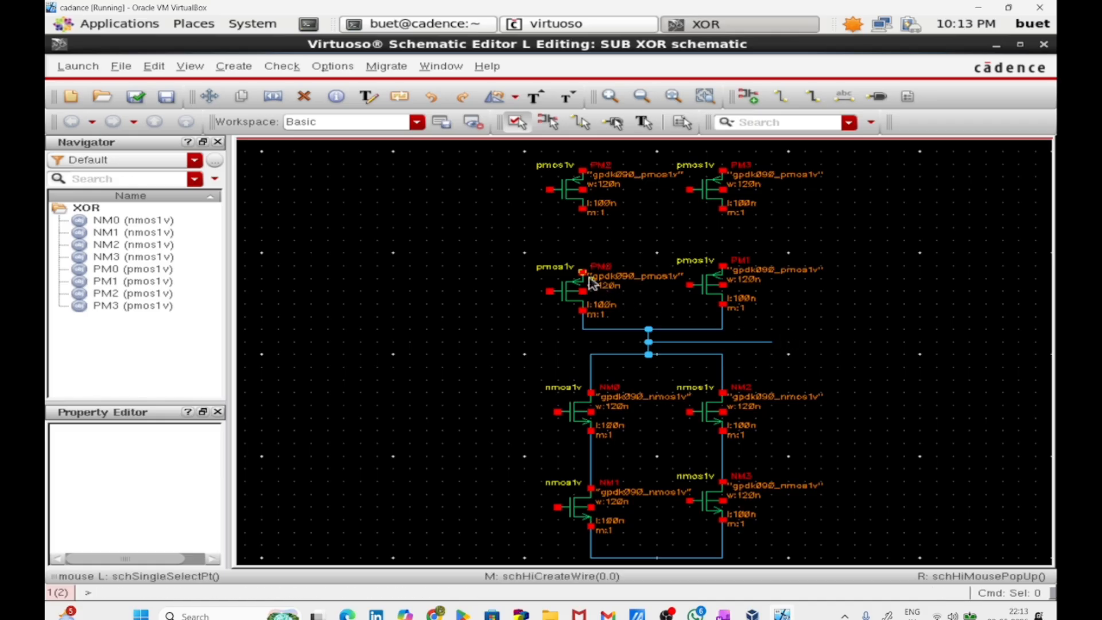
Wire the sources of the lower PMOS transistors PM0 and PM1 together with a line running above them
key("w")
left_click(583, 272)
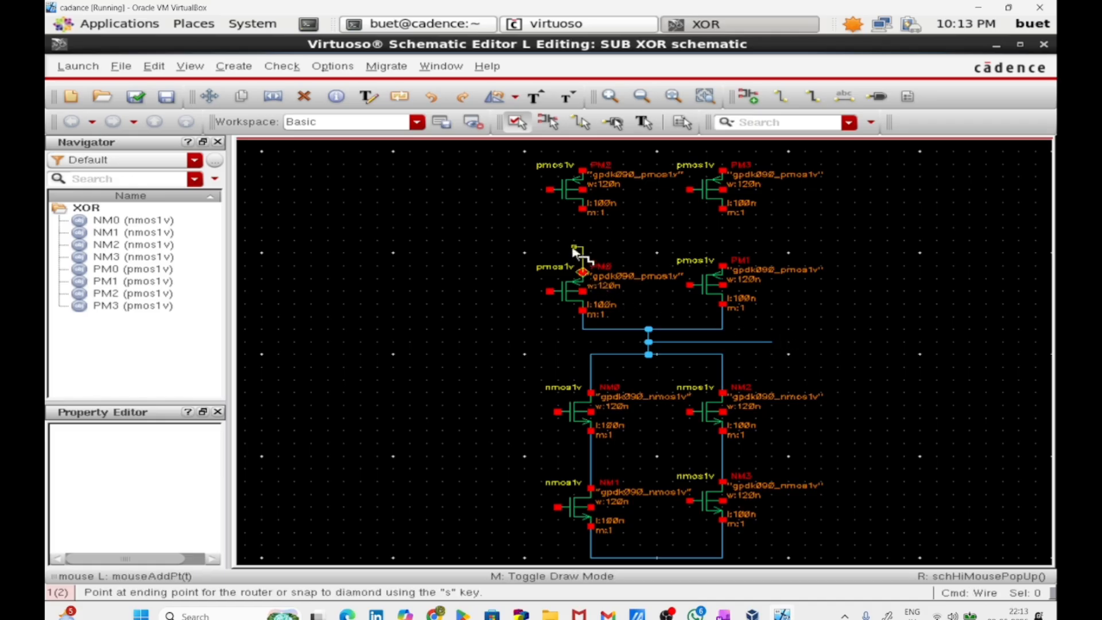
left_click(581, 247)
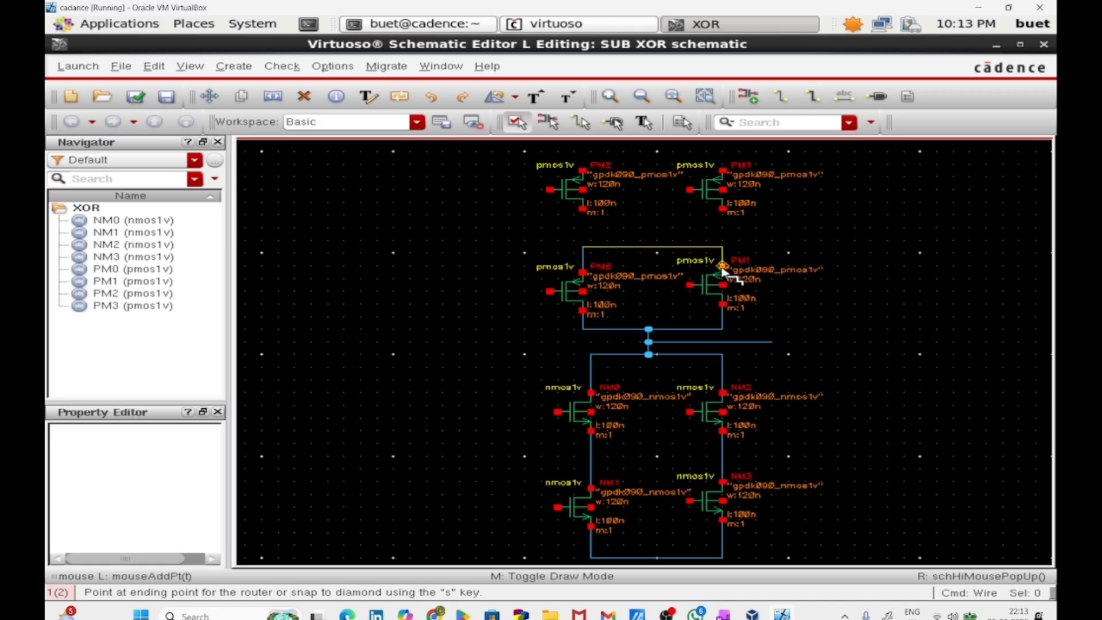
left_click(723, 267)
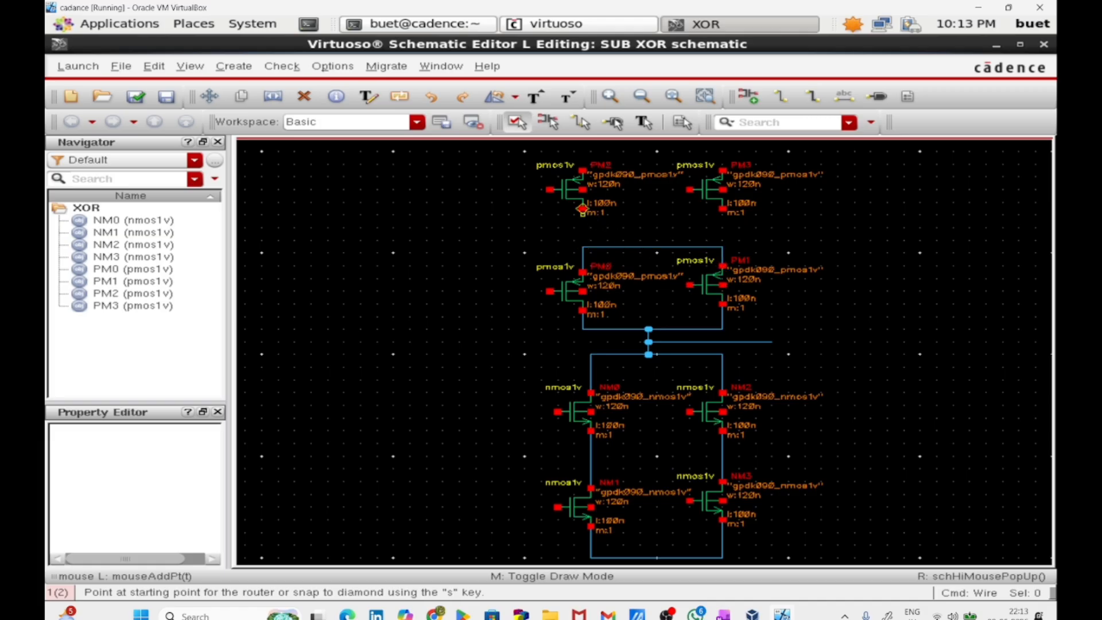
Wire the drains of PM2 and PM3 together and join that wire vertically to the common source wire of PM0 and PM1
left_click(582, 210)
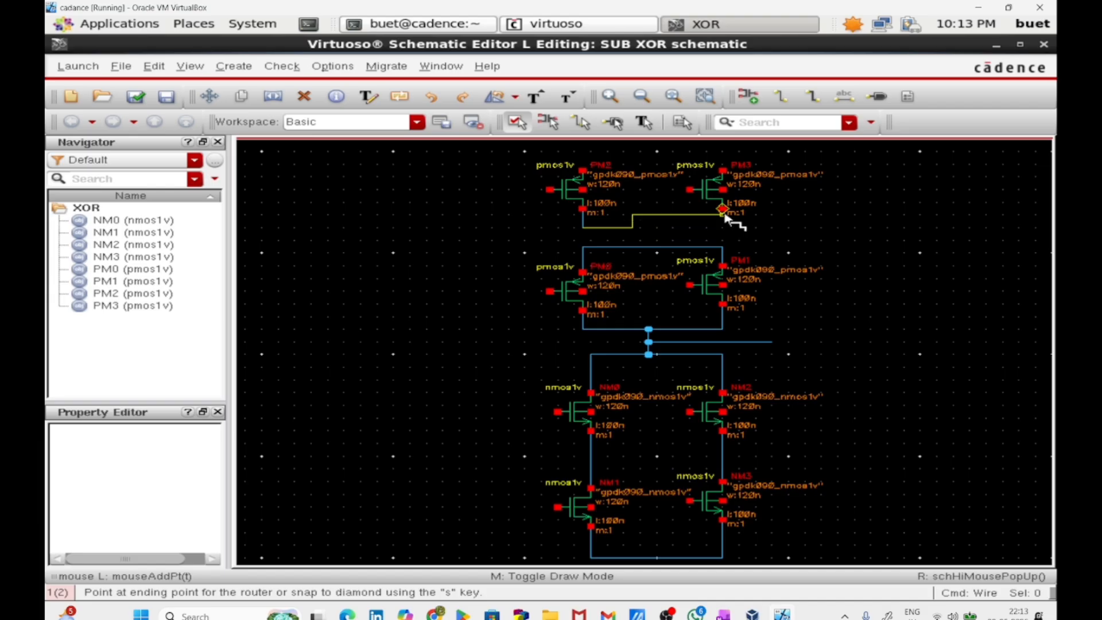
left_click(723, 211)
left_click(641, 247)
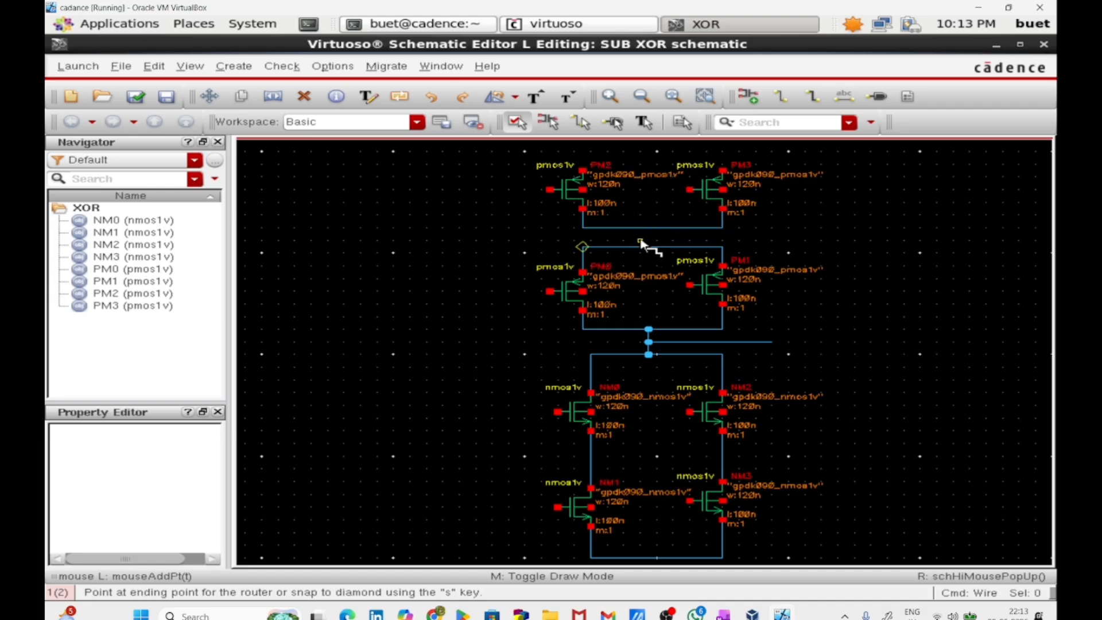
left_click(641, 228)
Wire the sources of the upper PMOS transistors PM2 and PM3 together with a line running above them
scroll(640, 241, "up", 2)
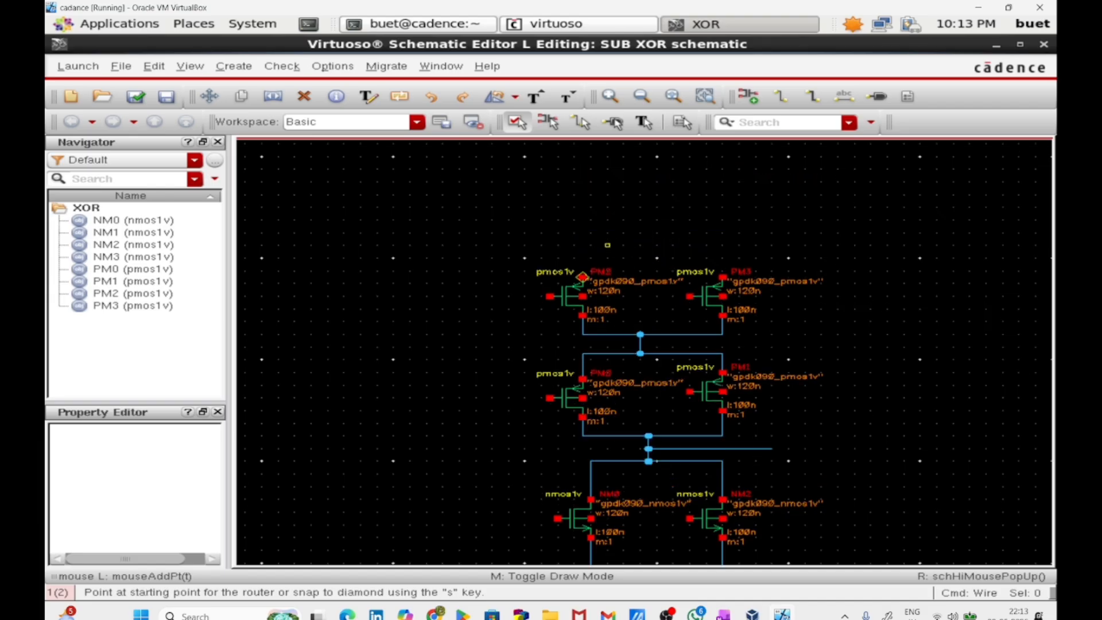
left_click(582, 277)
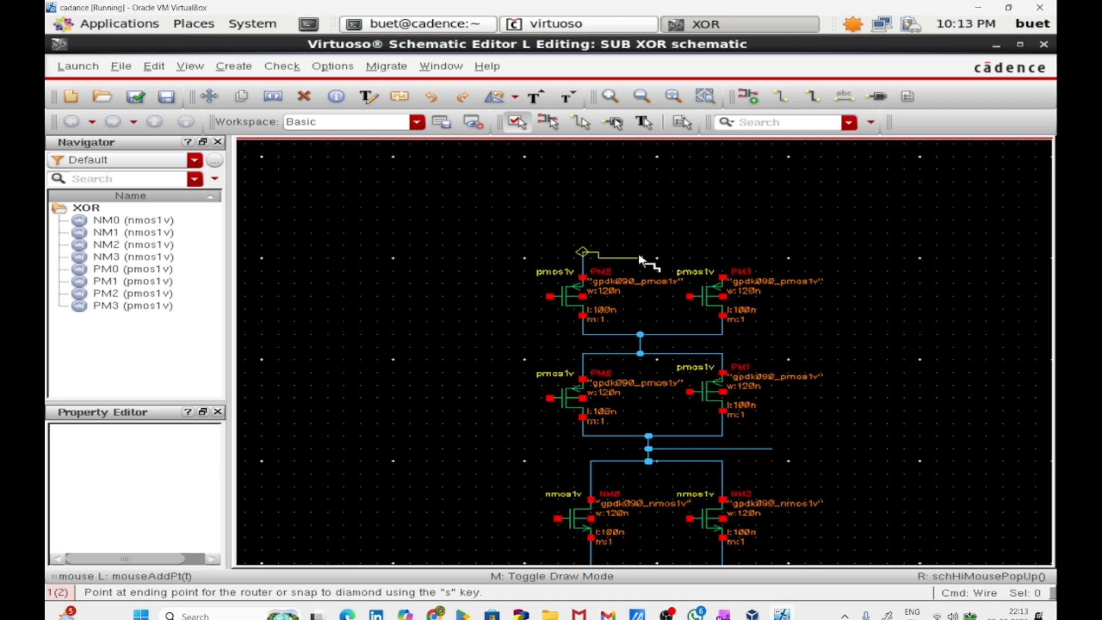
left_click(722, 277)
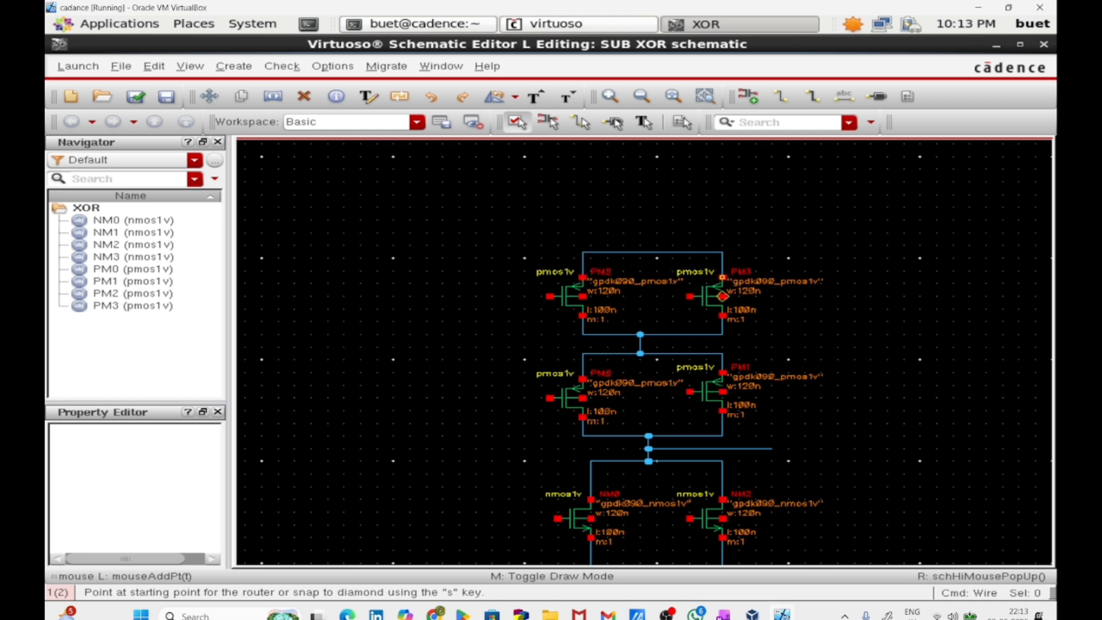
scroll(722, 287, "down", 6)
scroll(722, 322, "up", 2)
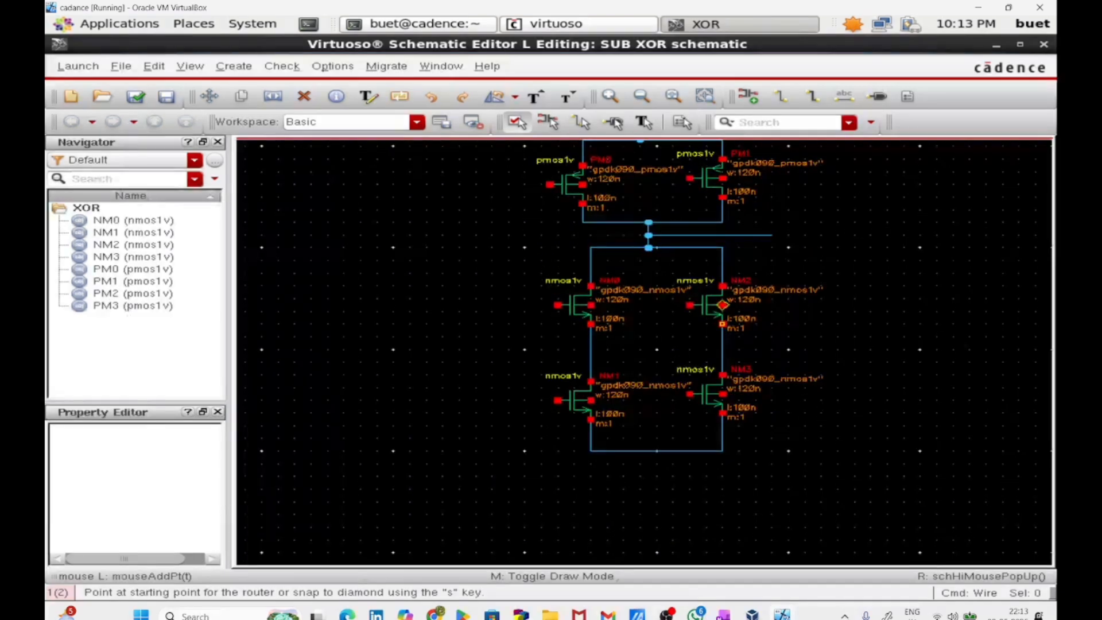
key("Escape")
scroll(578, 341, "up", 2)
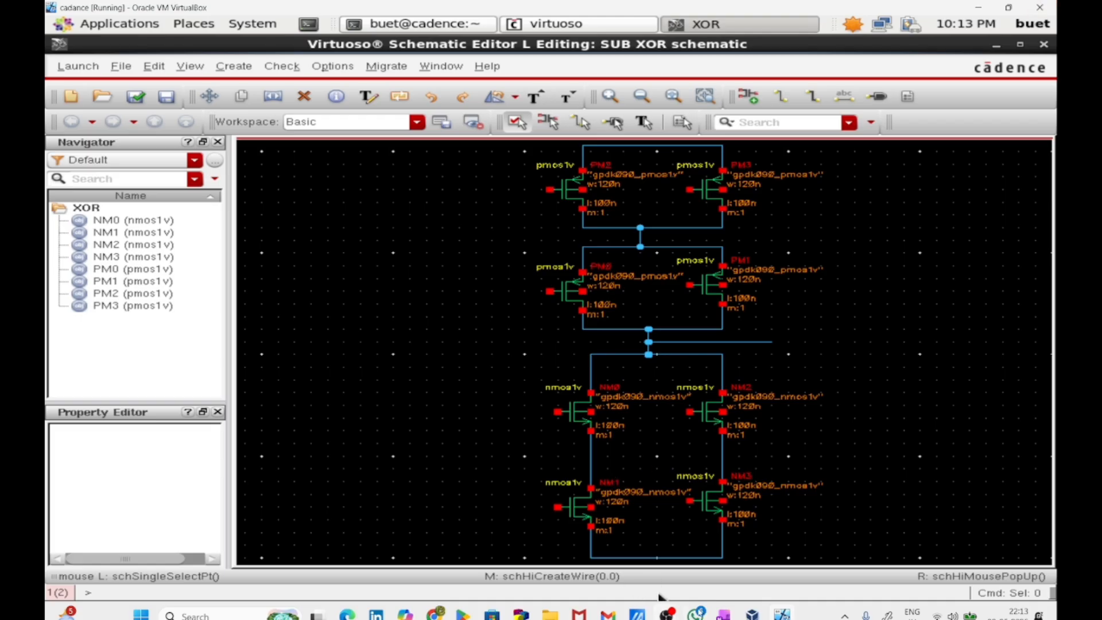
Connect the body terminals of the left-hand NMOS transistors NM1 and NM0 to the common NMOS source wire below them
mouse_move(727, 616)
mouse_move(716, 575)
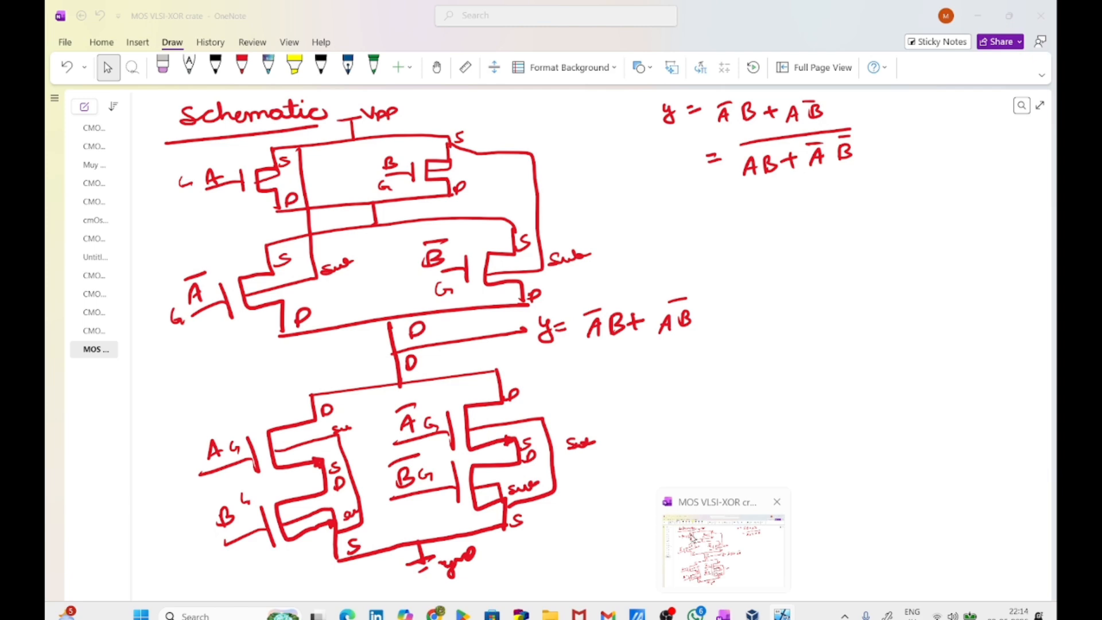
key("Down")
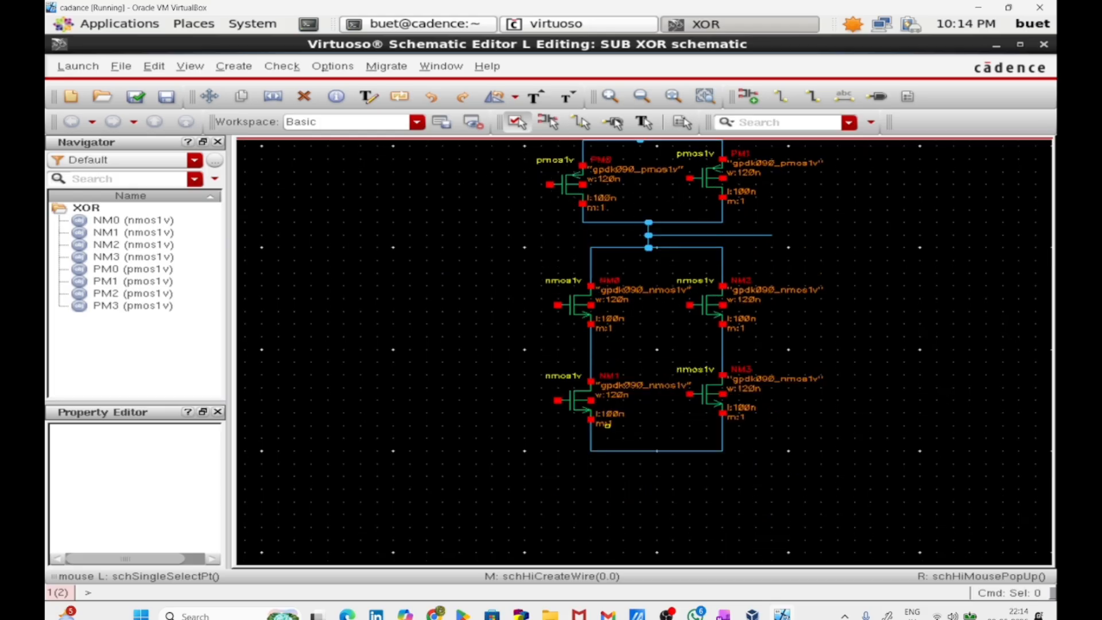
key("w")
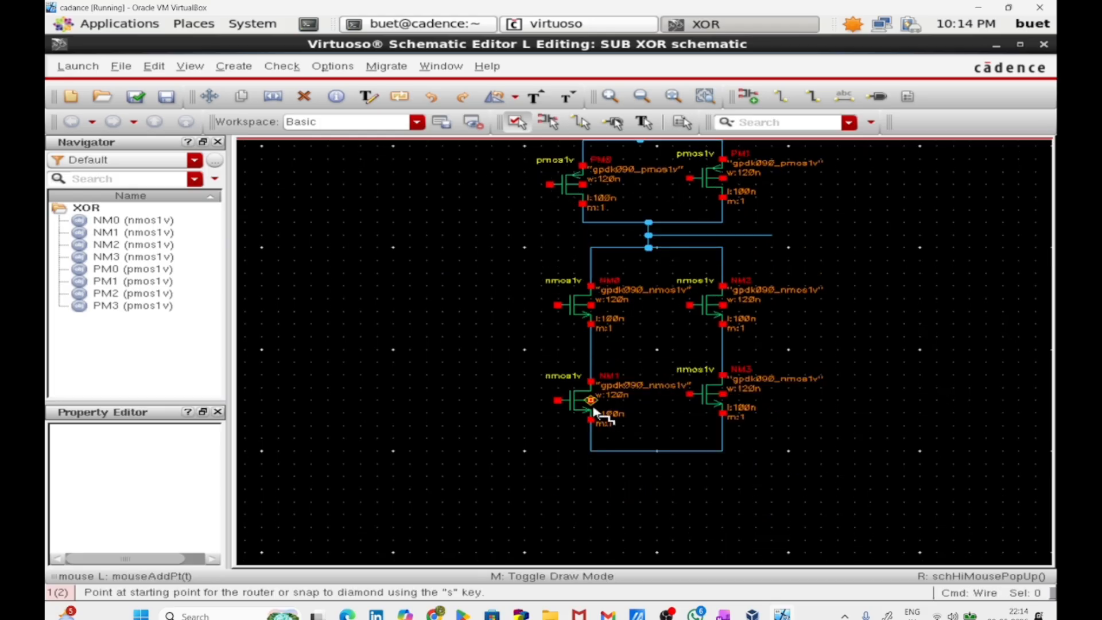
left_click(600, 400)
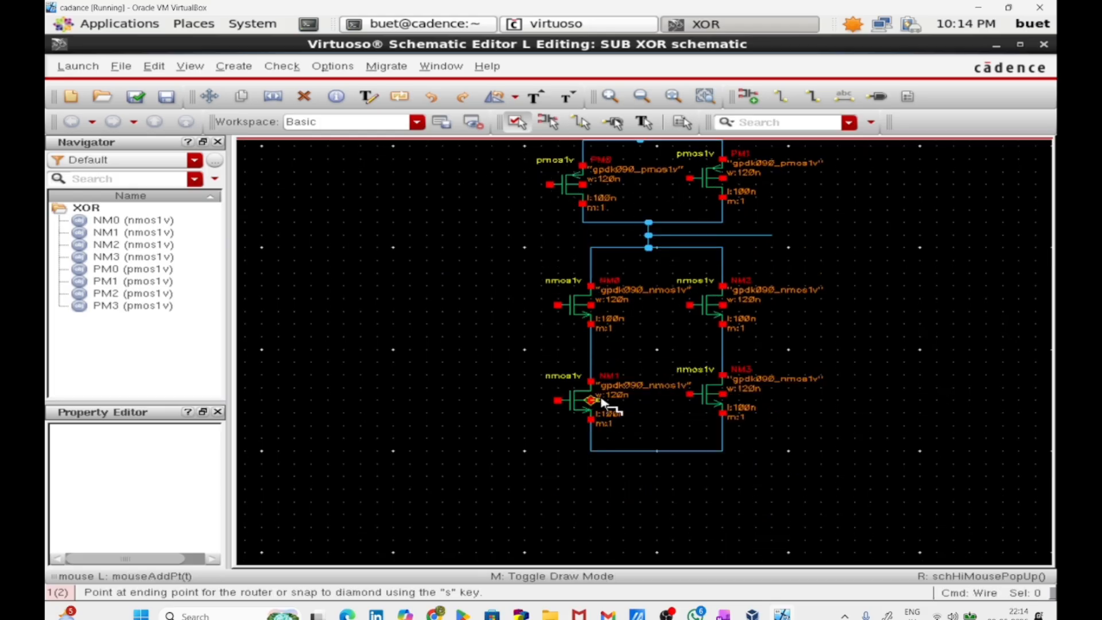
left_click(615, 450)
key("Escape")
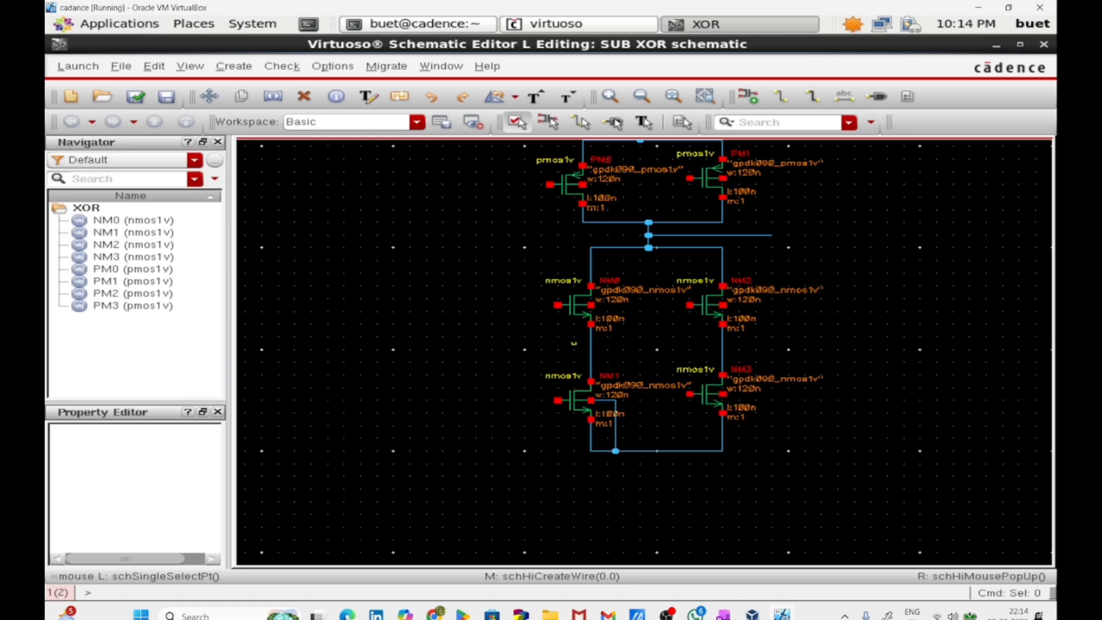
key("w")
left_click(592, 307)
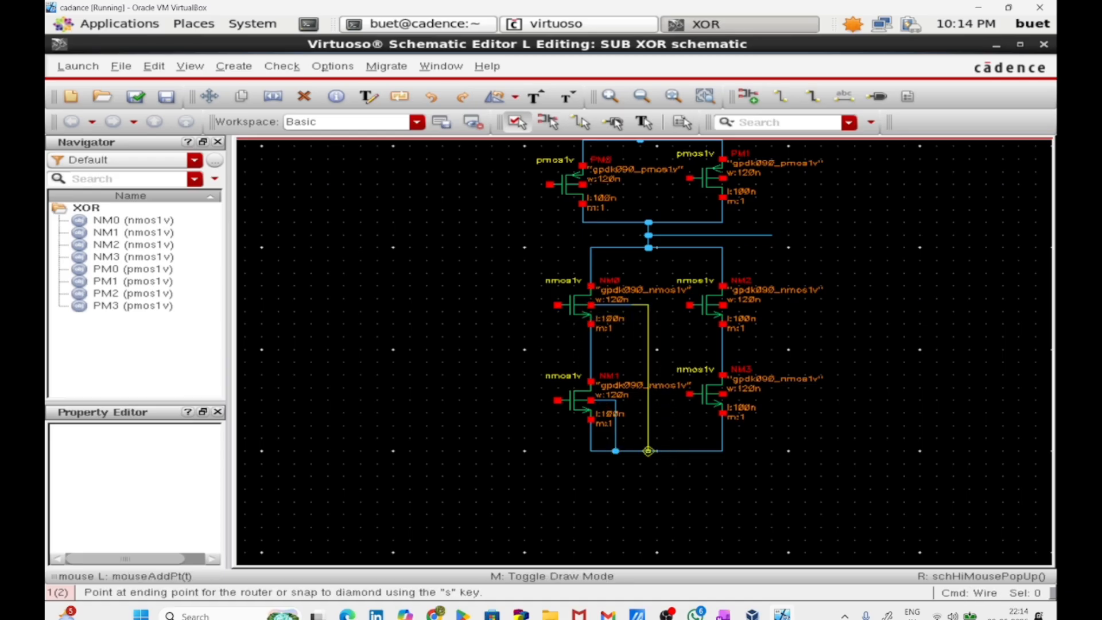
left_click(631, 450)
key("Escape")
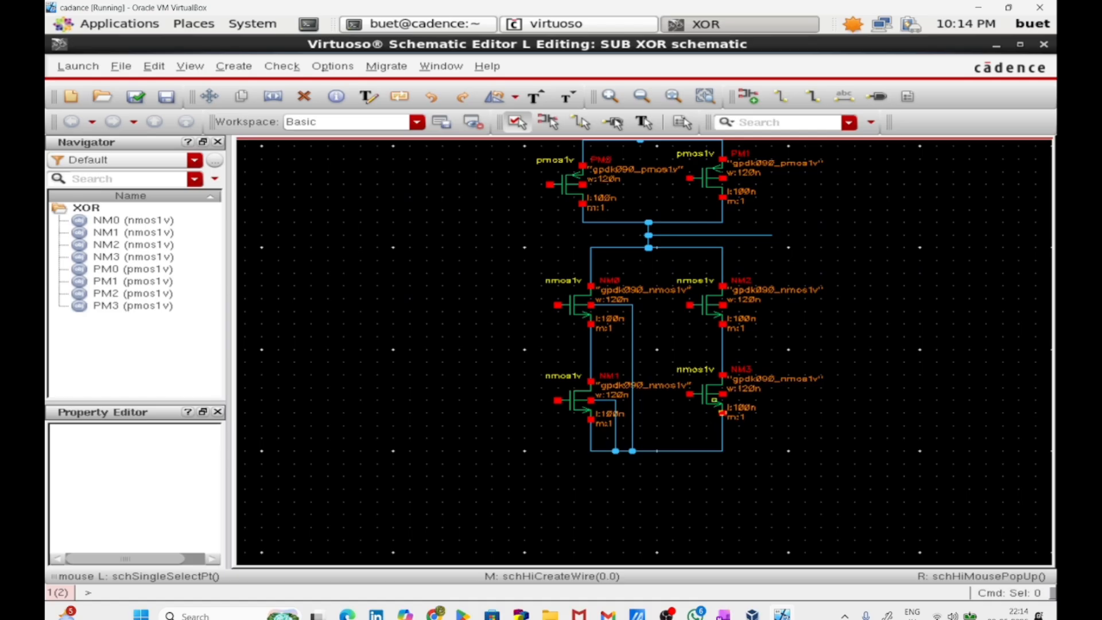
Connect the body terminals of the right-hand NMOS transistors NM3 and NM2 to the source wire beneath NM3, routing around their outer side
key("w")
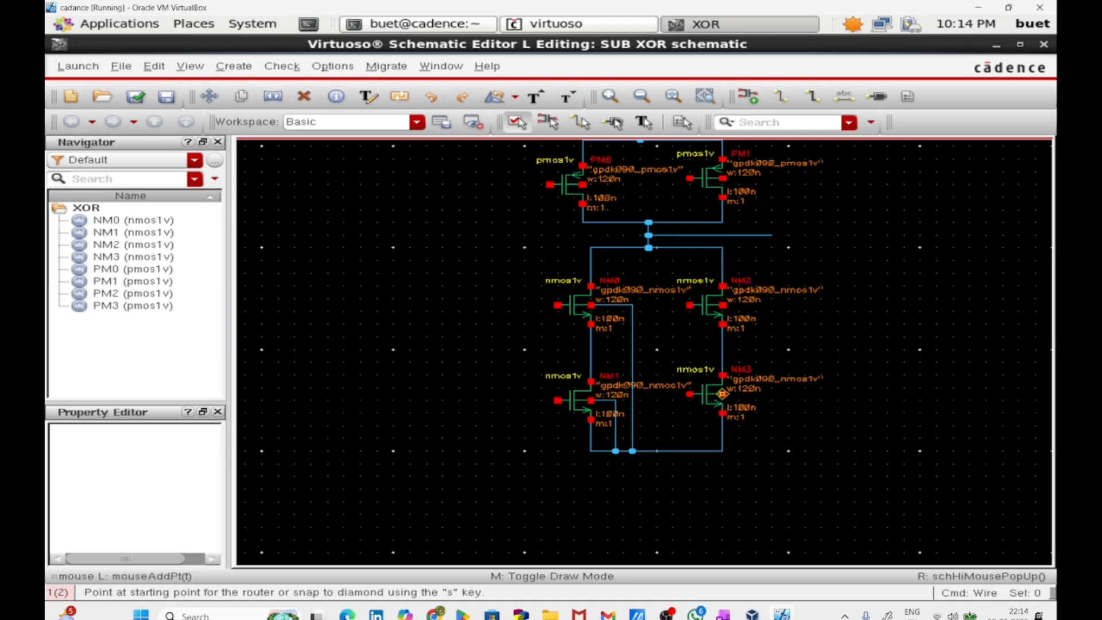
left_click(723, 394)
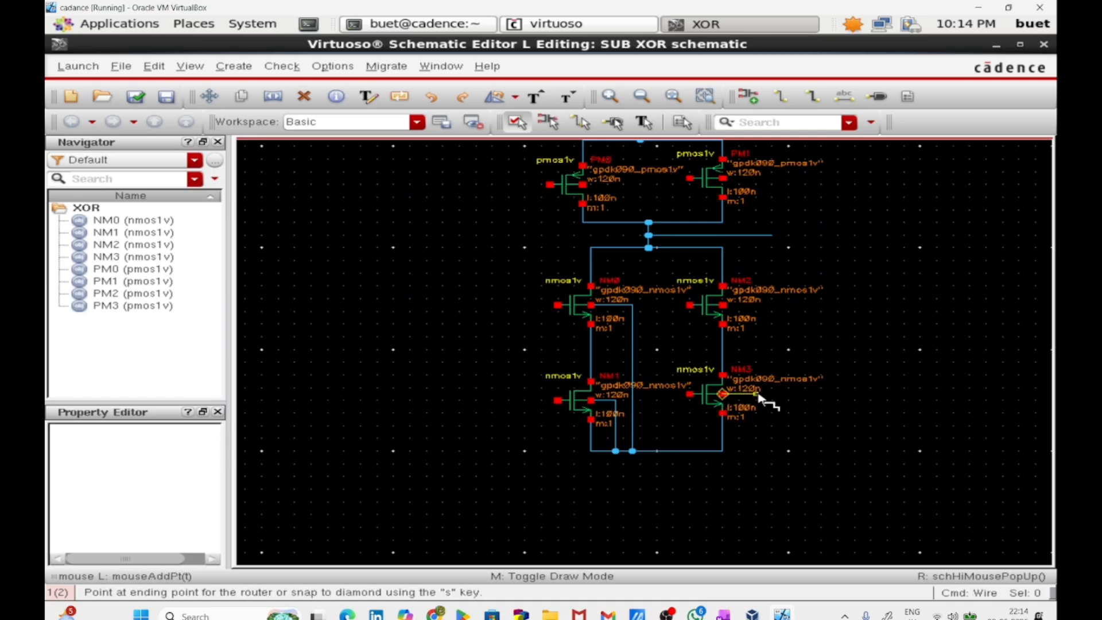
left_click(723, 450)
key("Escape")
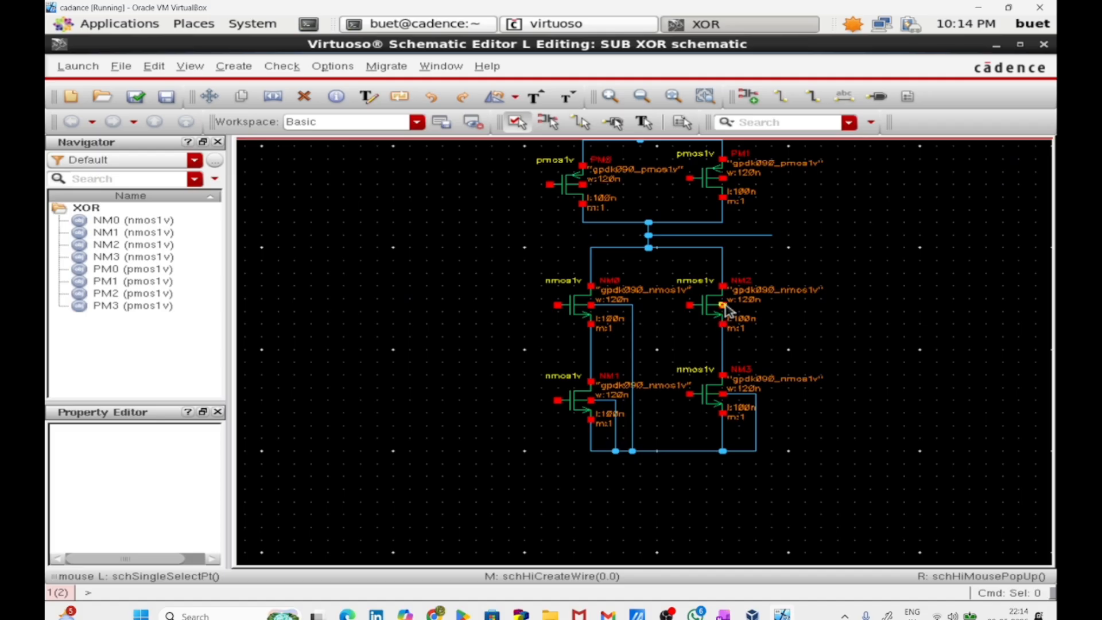
key("w")
left_click(723, 304)
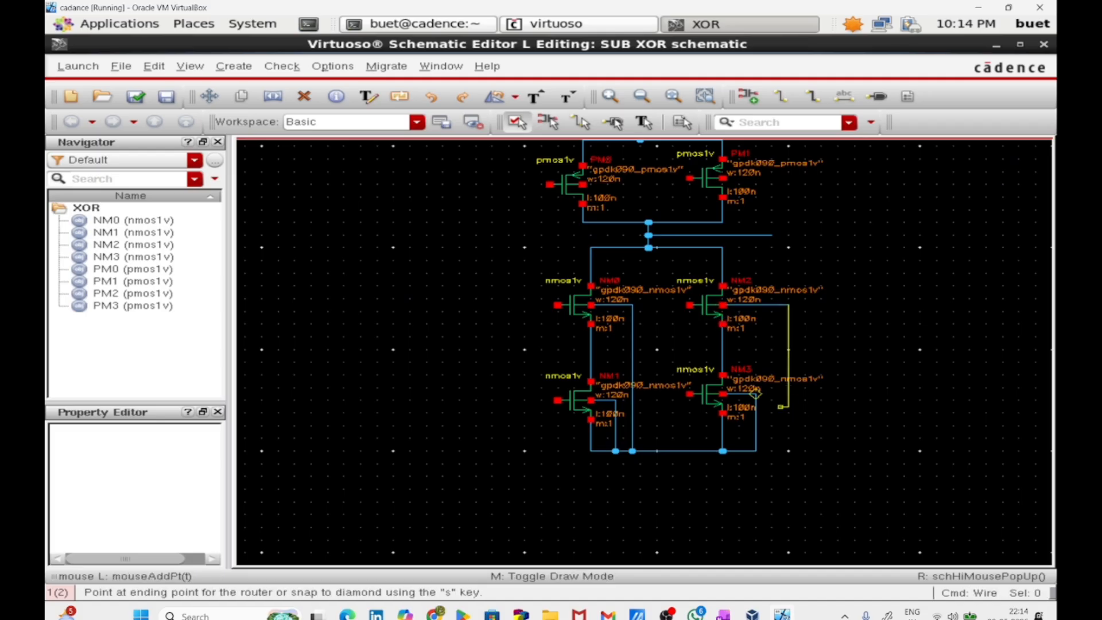
left_click(725, 436)
key("Escape")
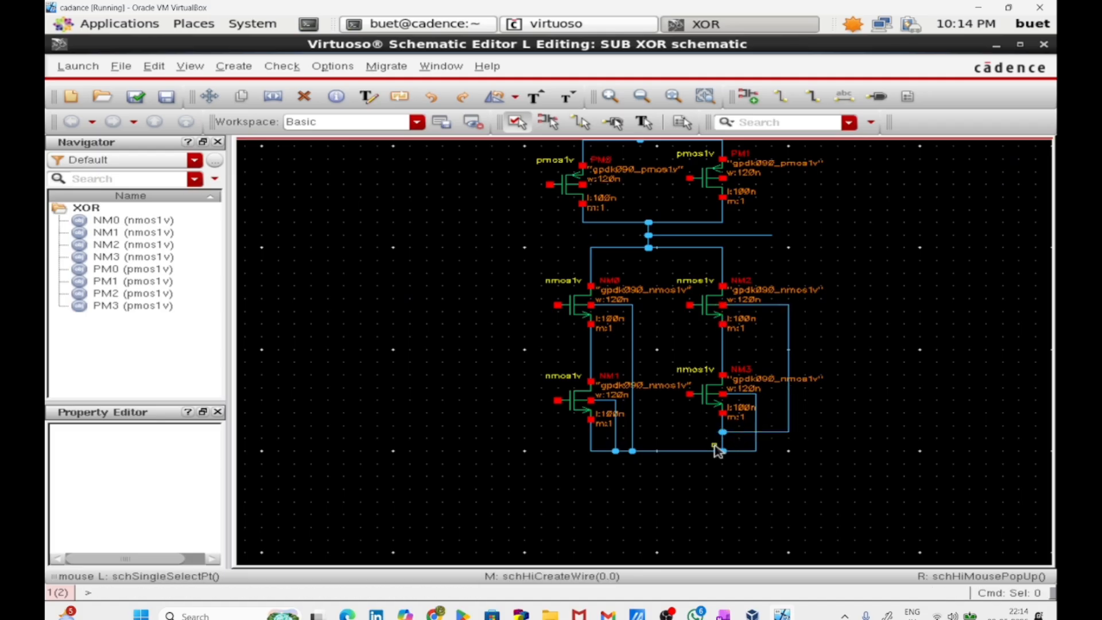
Connect the body terminals of the upper PMOS transistors PM2 and PM3 to their common source wire
scroll(716, 446, "up", 2)
scroll(695, 439, "up", 2)
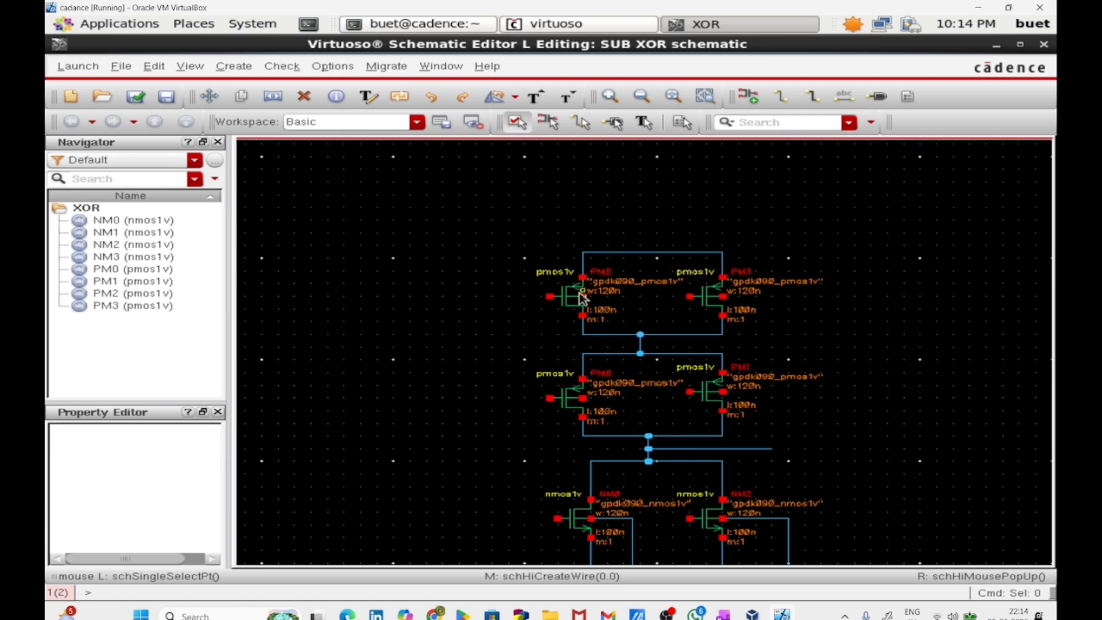
key("w")
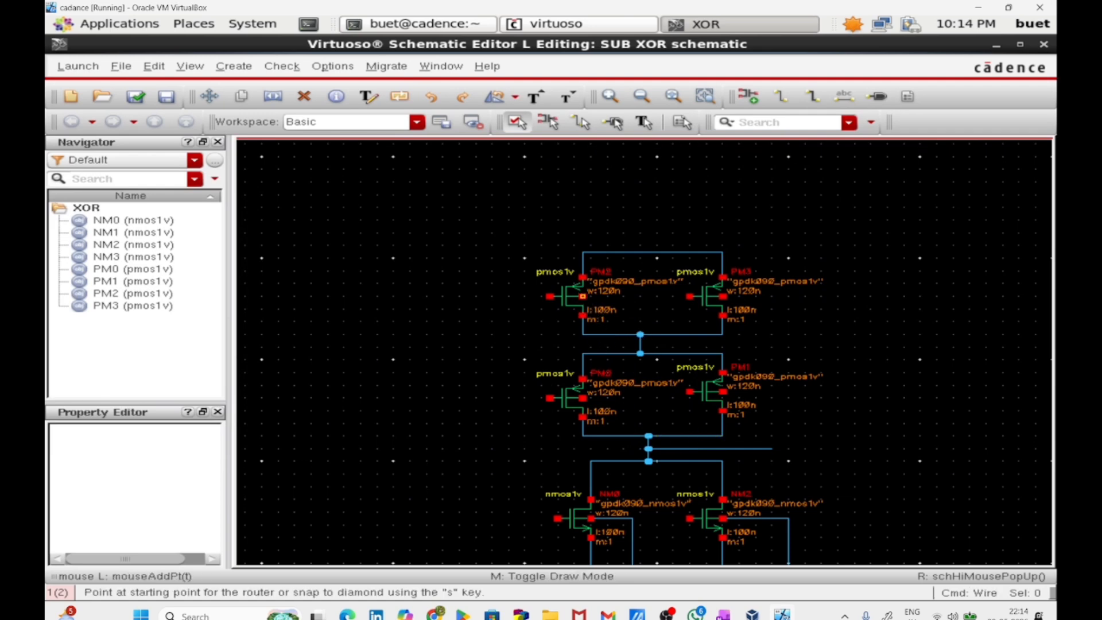
left_click(582, 298)
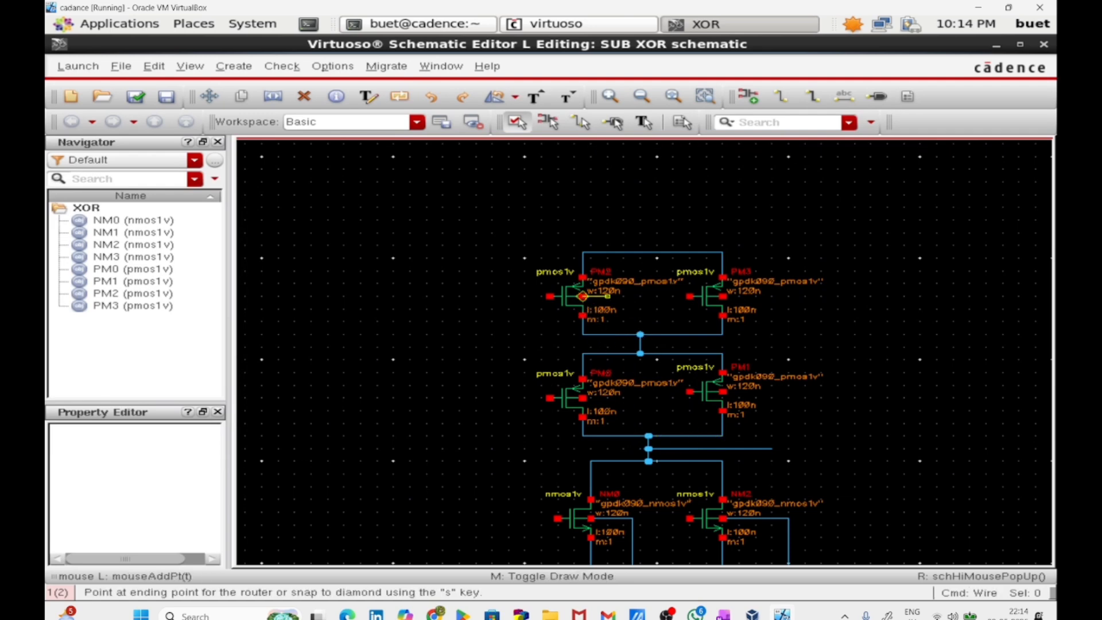
left_click(608, 252)
key("Escape")
key("w")
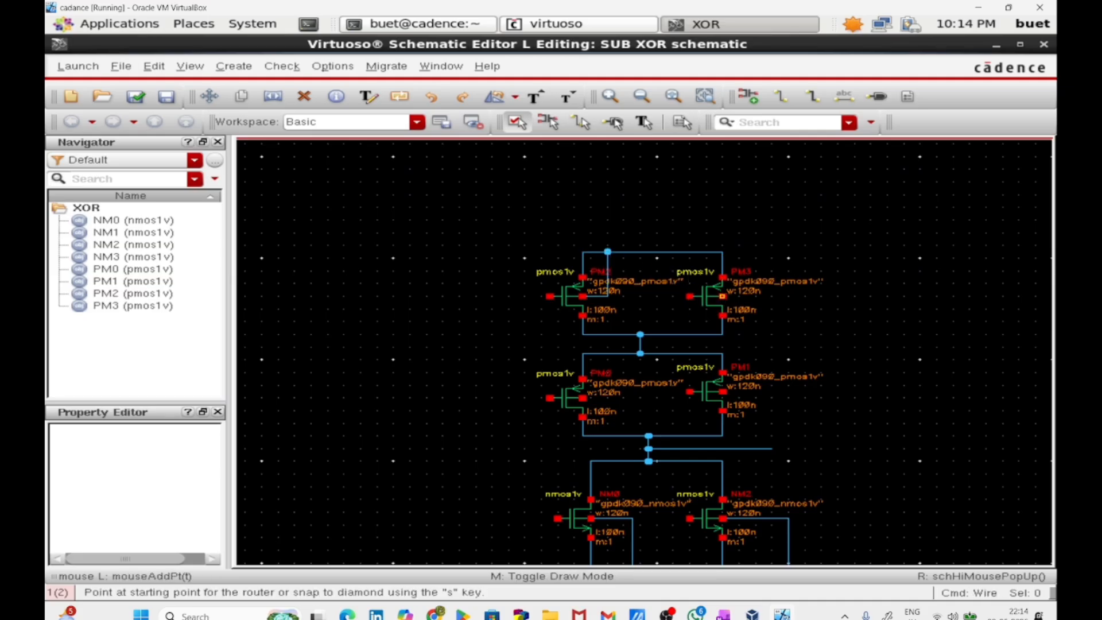
left_click(721, 297)
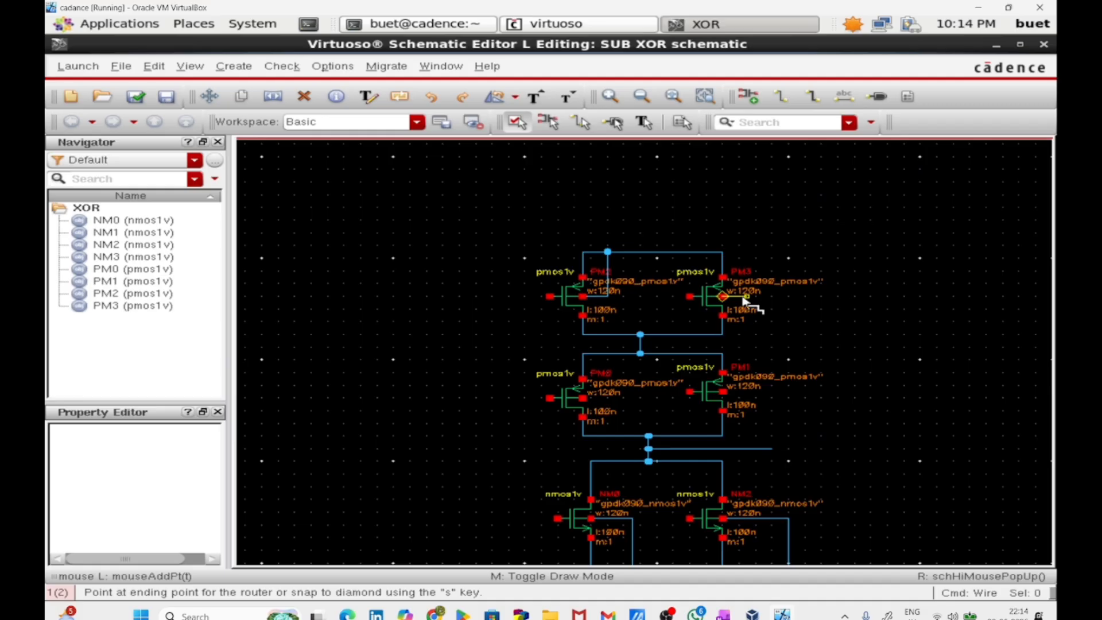
left_click(723, 253)
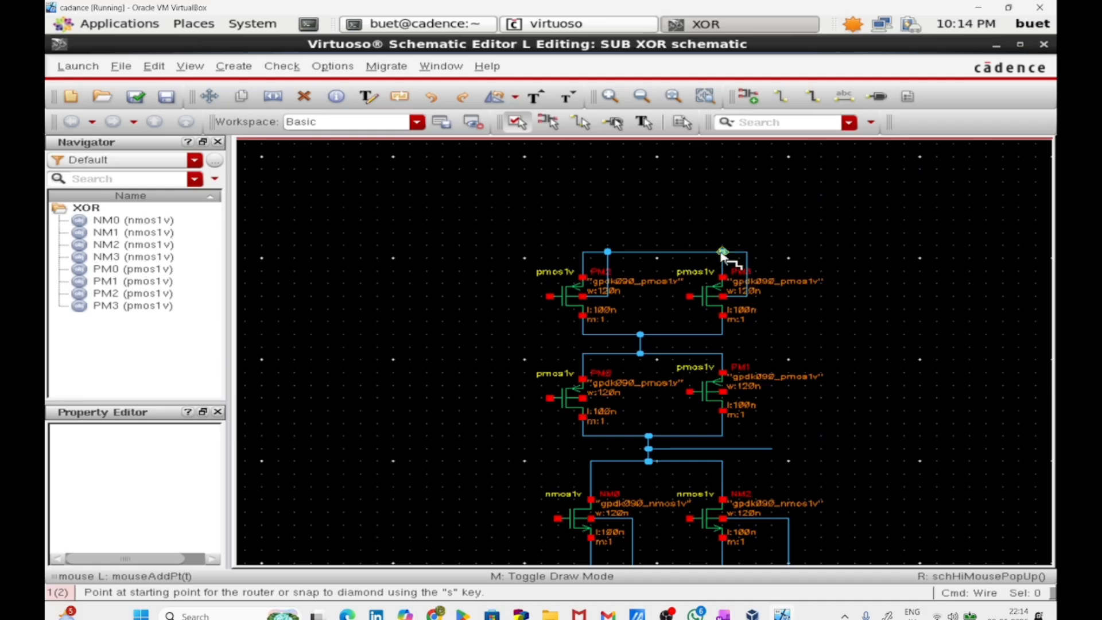
key("Escape")
Connect the body terminals of the lower PMOS transistors PM0 and PM1 to the source wire above PM2 and PM3
scroll(646, 344, "up", 3)
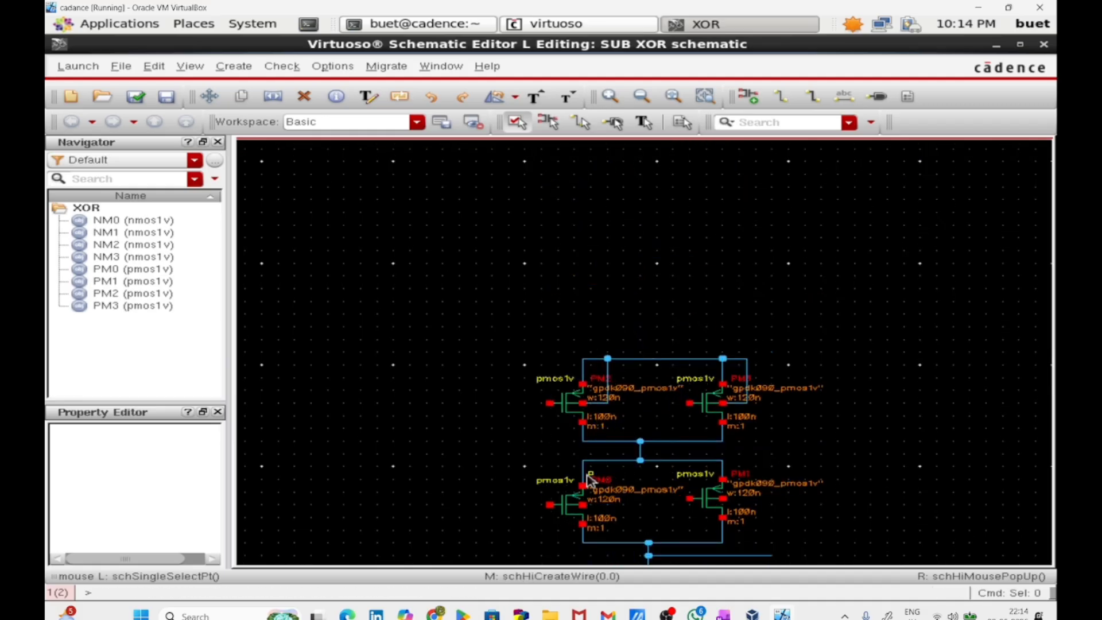
key("w")
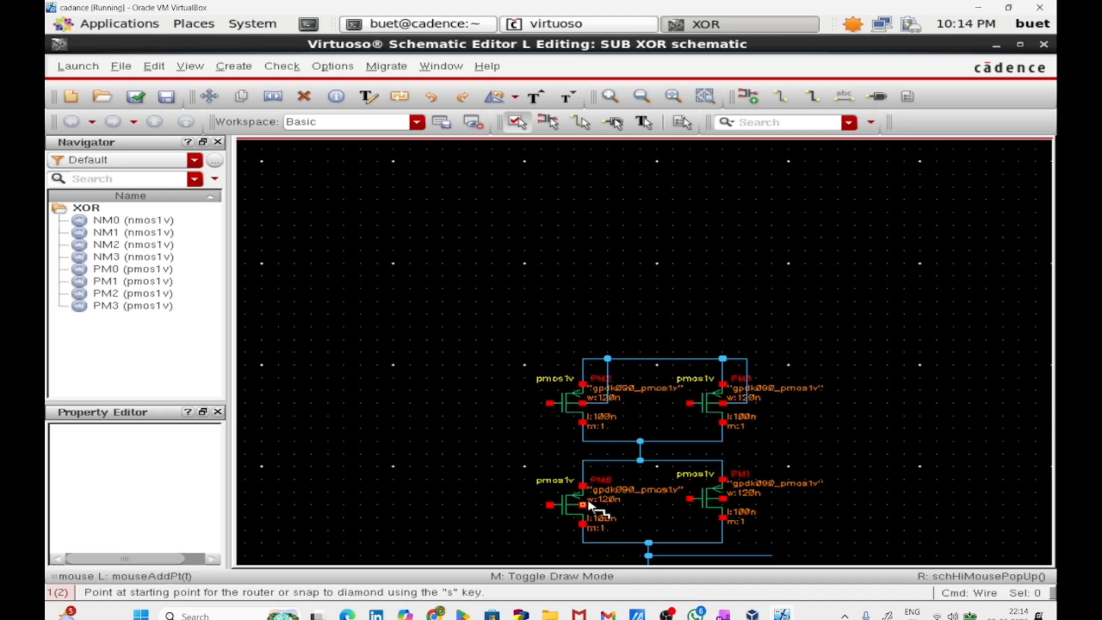
left_click(584, 503)
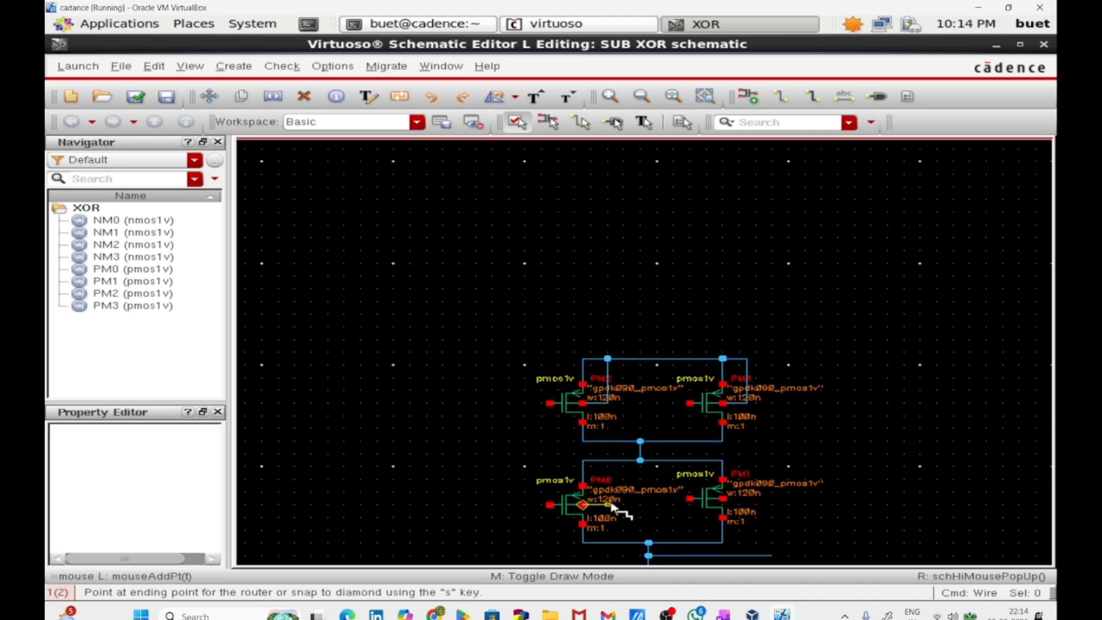
left_click(615, 360)
key("Escape")
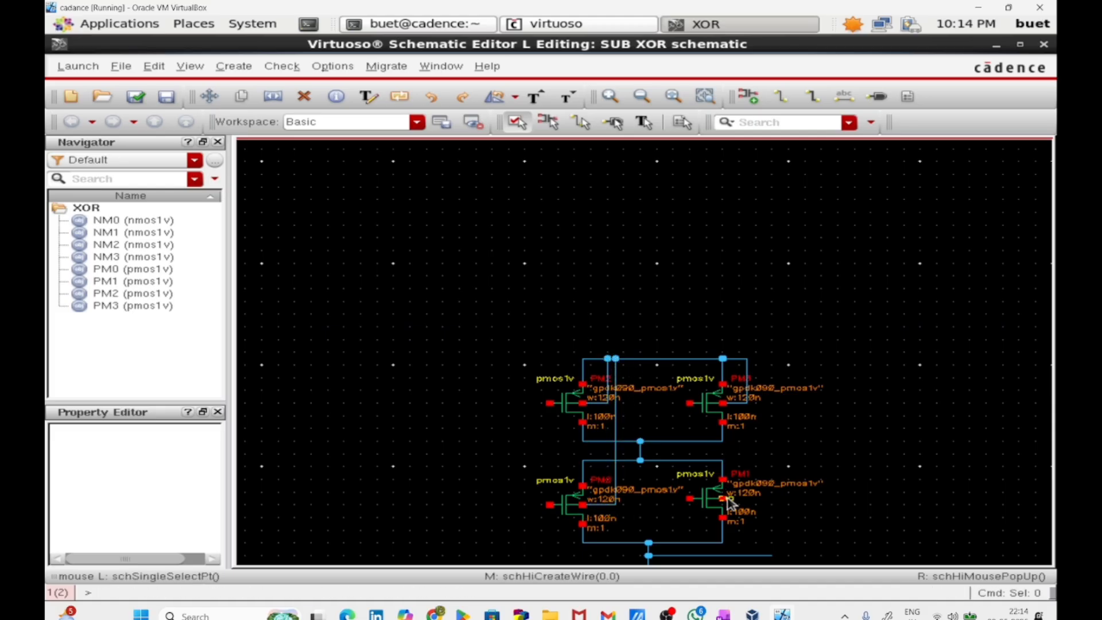
key("w")
left_click(723, 499)
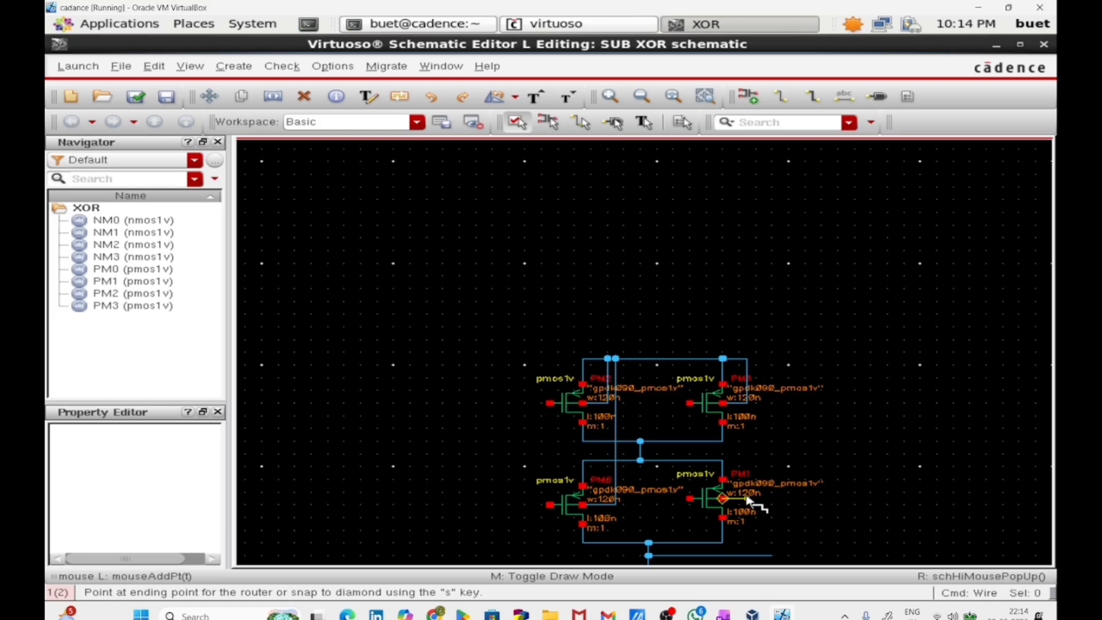
left_click(739, 360)
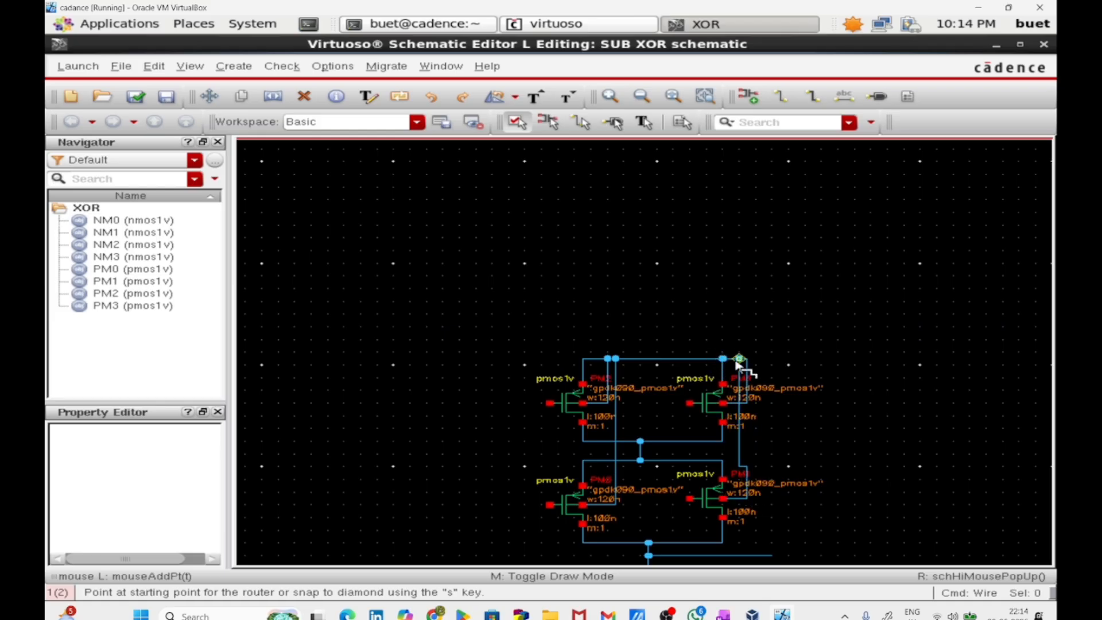
scroll(739, 362, "down", 2)
key("Escape")
Create input pins named A, B, vdd and gnd, placing A beside NM0's gate and B beside NM1's gate
scroll(739, 364, "down", 4)
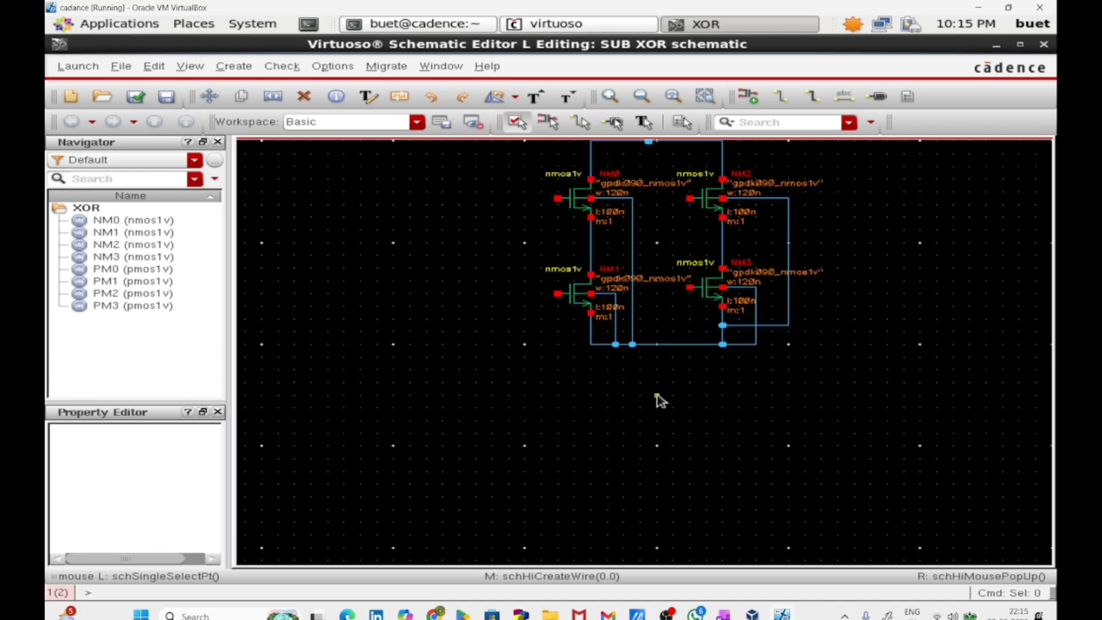
scroll(684, 401, "up", 2)
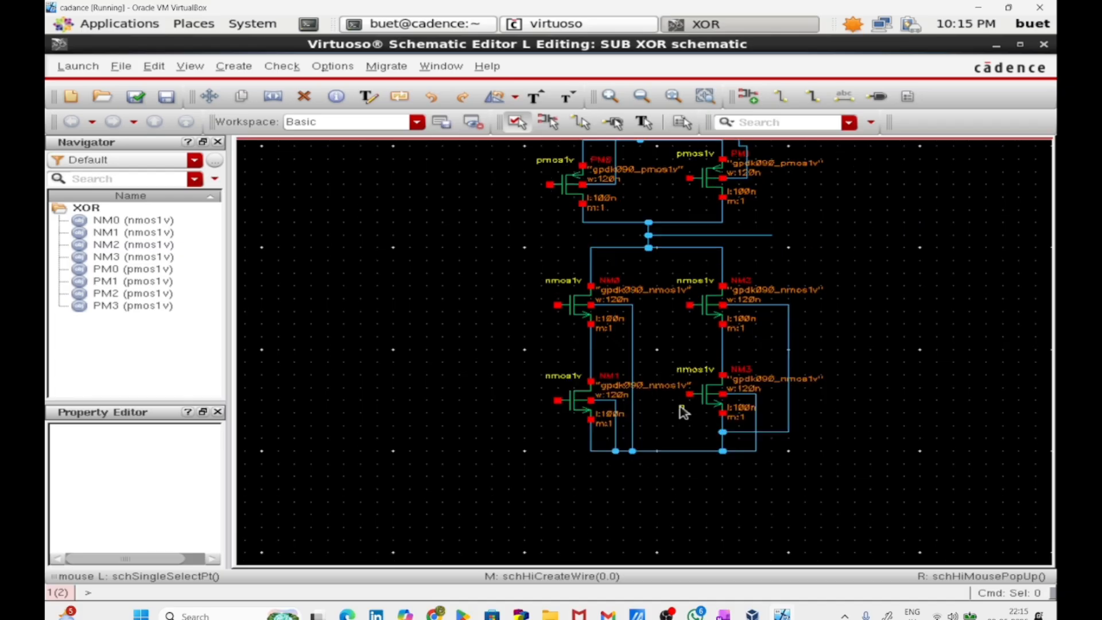
scroll(684, 412, "up", 4)
key("p")
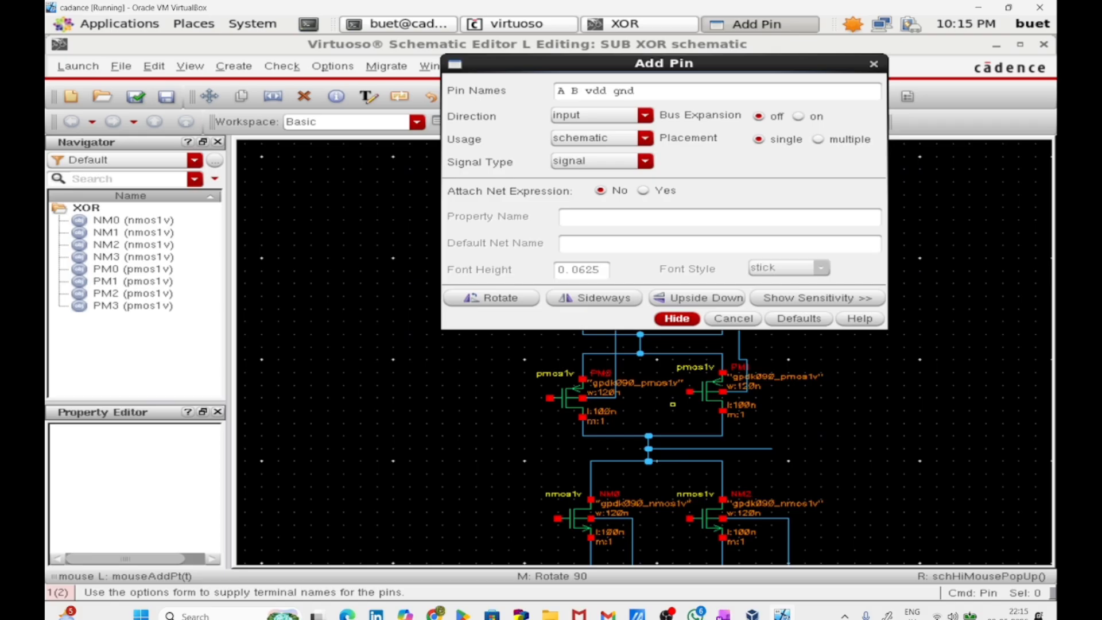
key("Return")
scroll(528, 374, "down", 2)
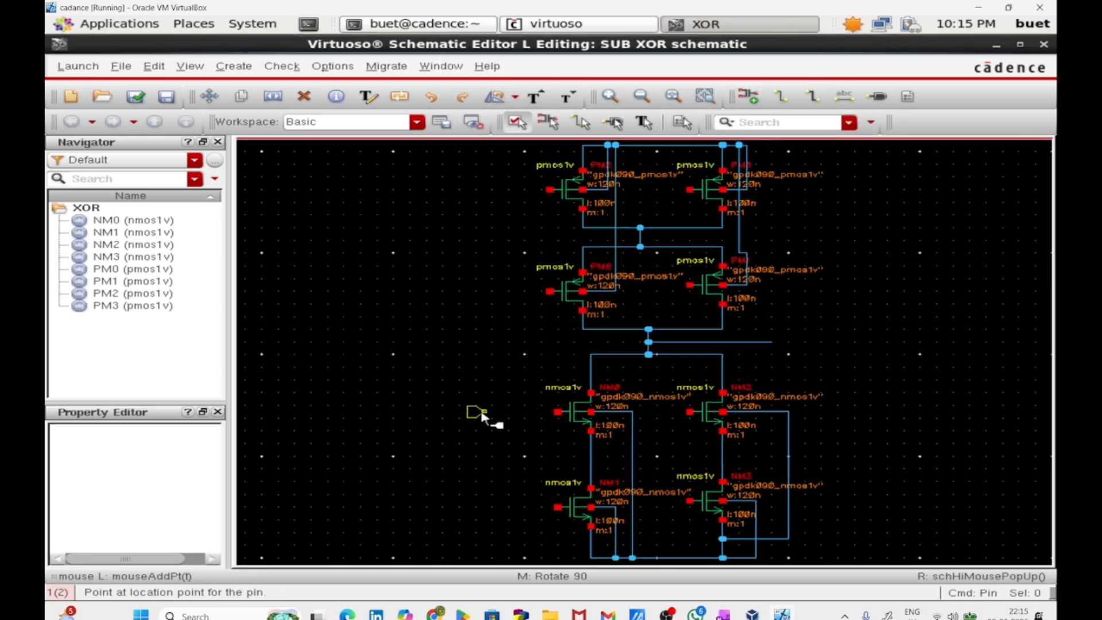
left_click(476, 414)
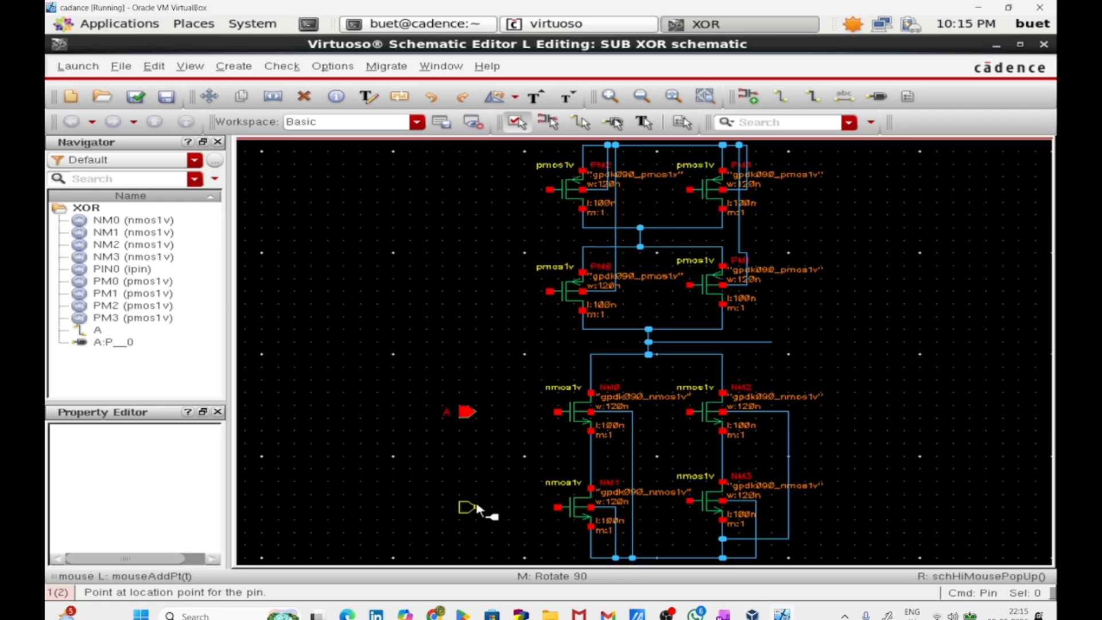
left_click(476, 508)
Place the vdd pin pointing down above the upper PMOS pair and the gnd pin pointing up below the NMOS source wire
scroll(559, 467, "up", 2)
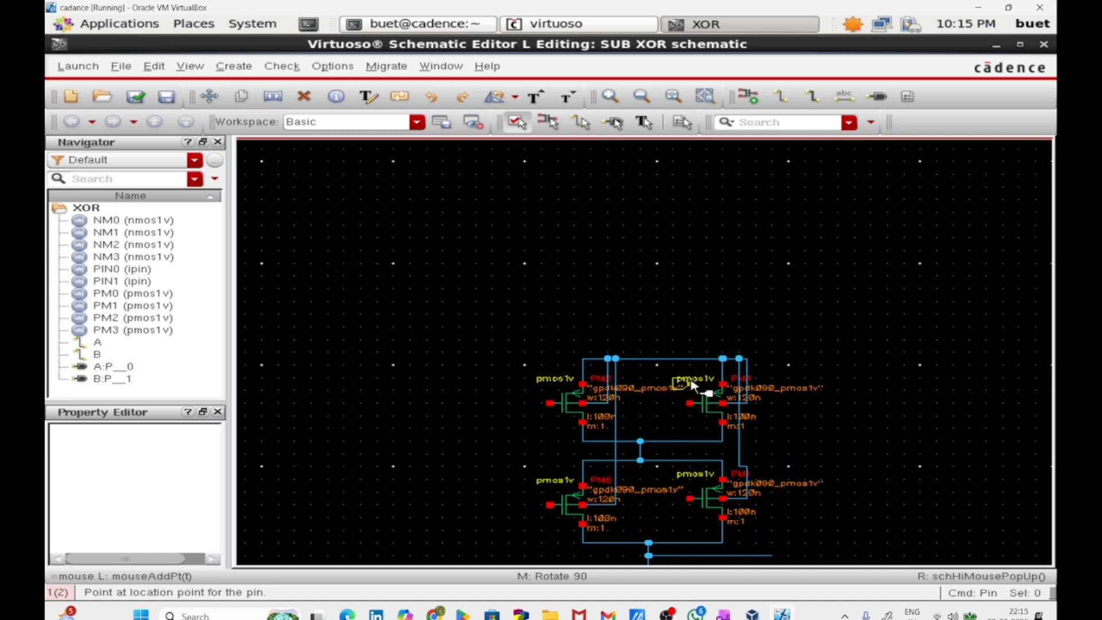
key("r")
key("r")
key("r")
left_click(659, 339)
scroll(658, 338, "down", 4)
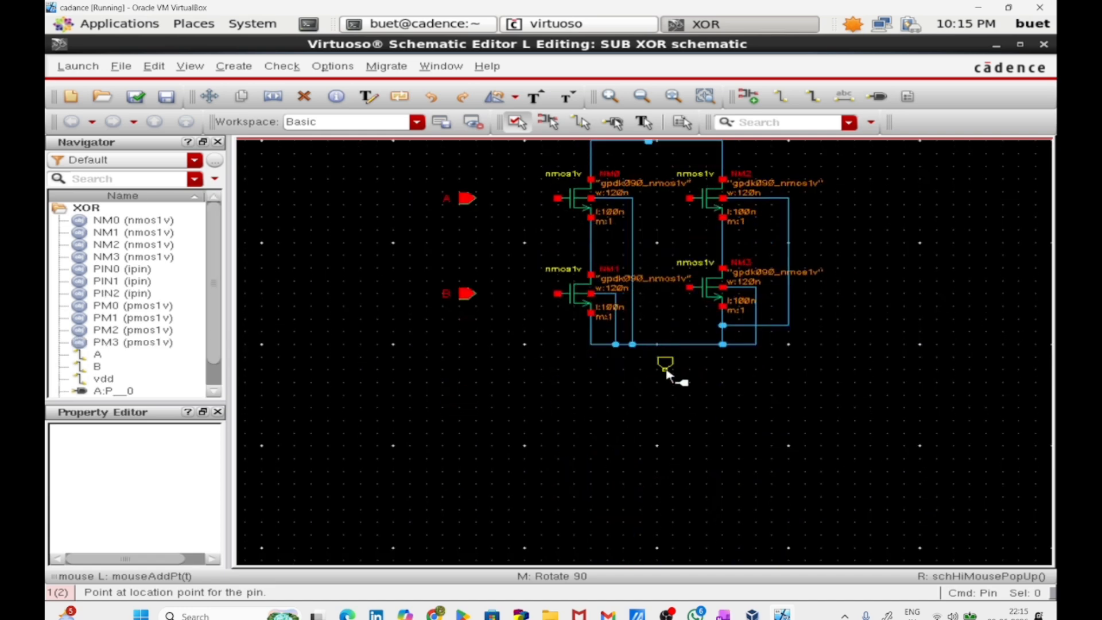
left_click(665, 385)
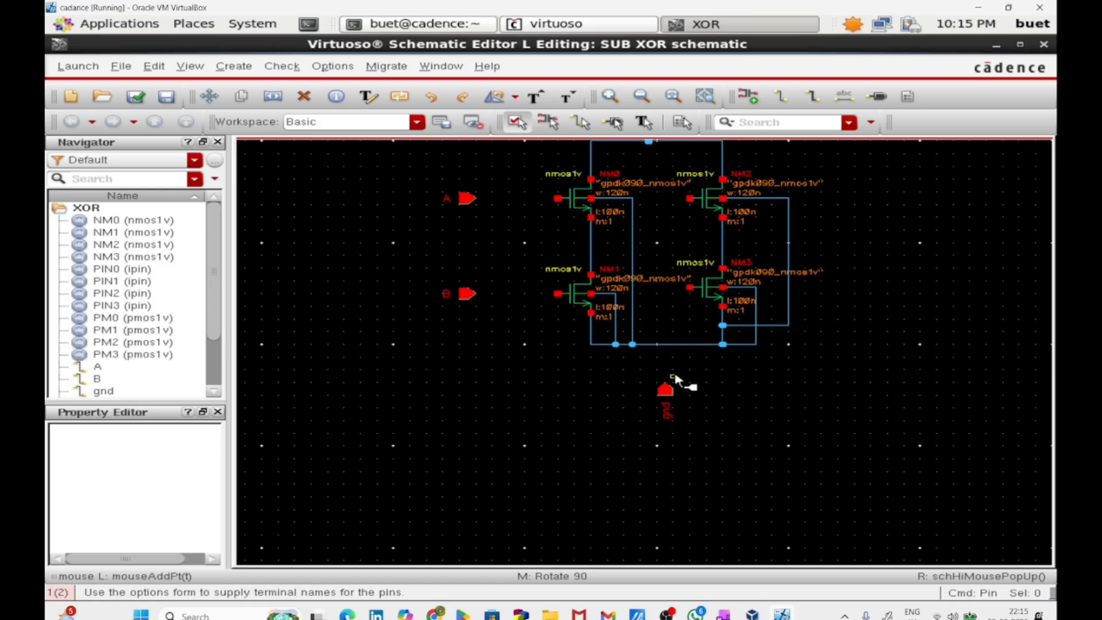
key("Escape")
Wire the gnd pin to the common NMOS source wire above it
key("w")
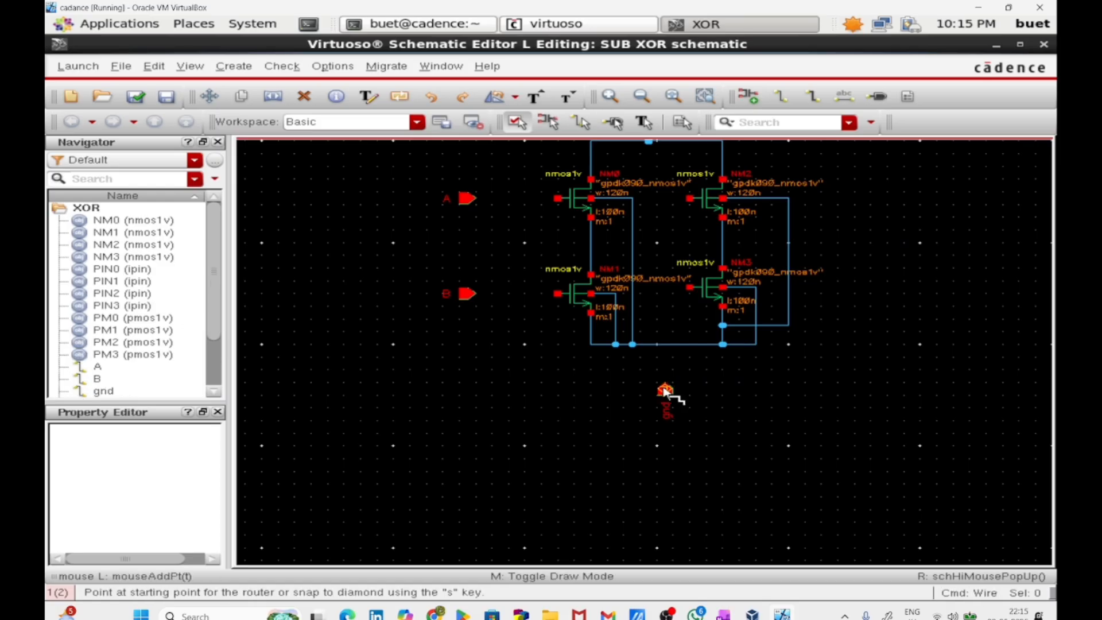
left_click(664, 384)
left_click(665, 344)
key("Escape")
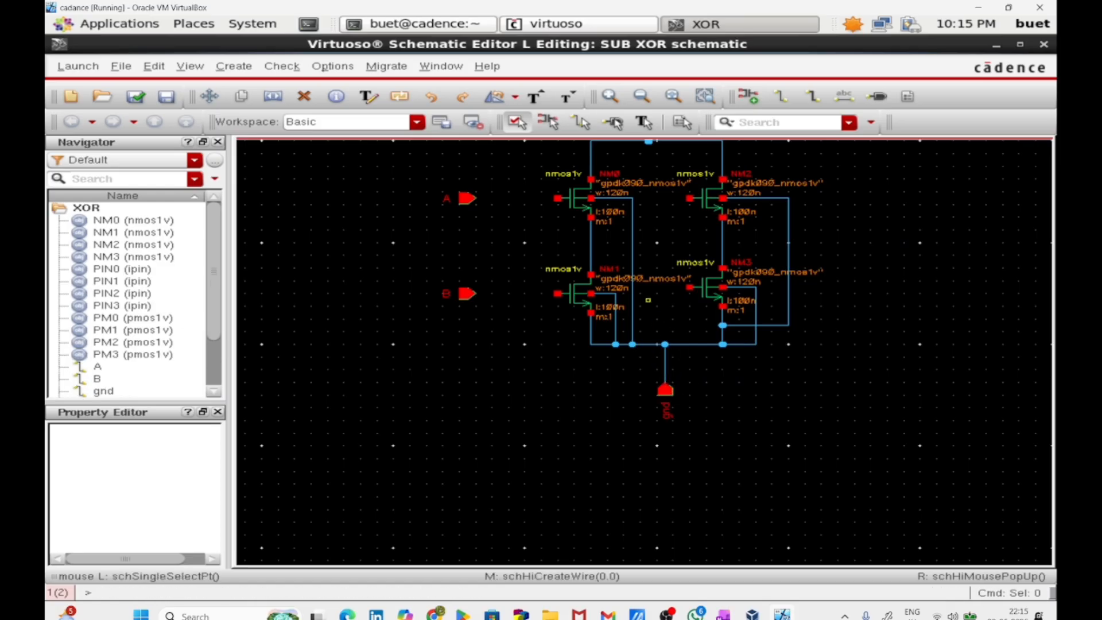
Wire pin B to the gate of NM1 and pin A to the gate of NM0
key("w")
left_click(468, 293)
left_click(558, 294)
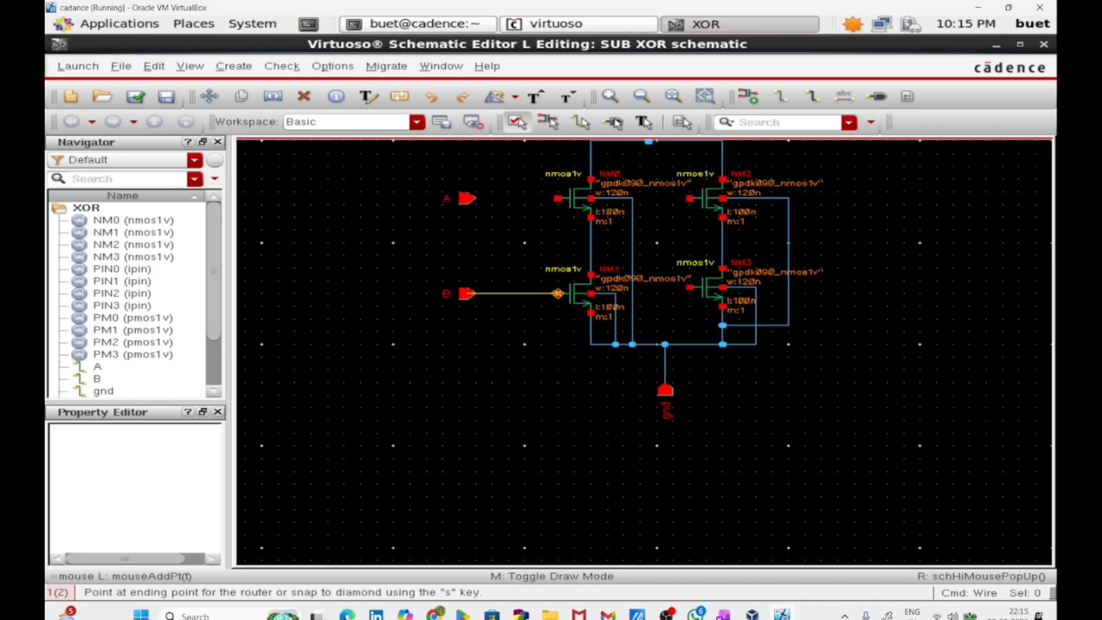
key("Escape")
scroll(540, 290, "up", 4)
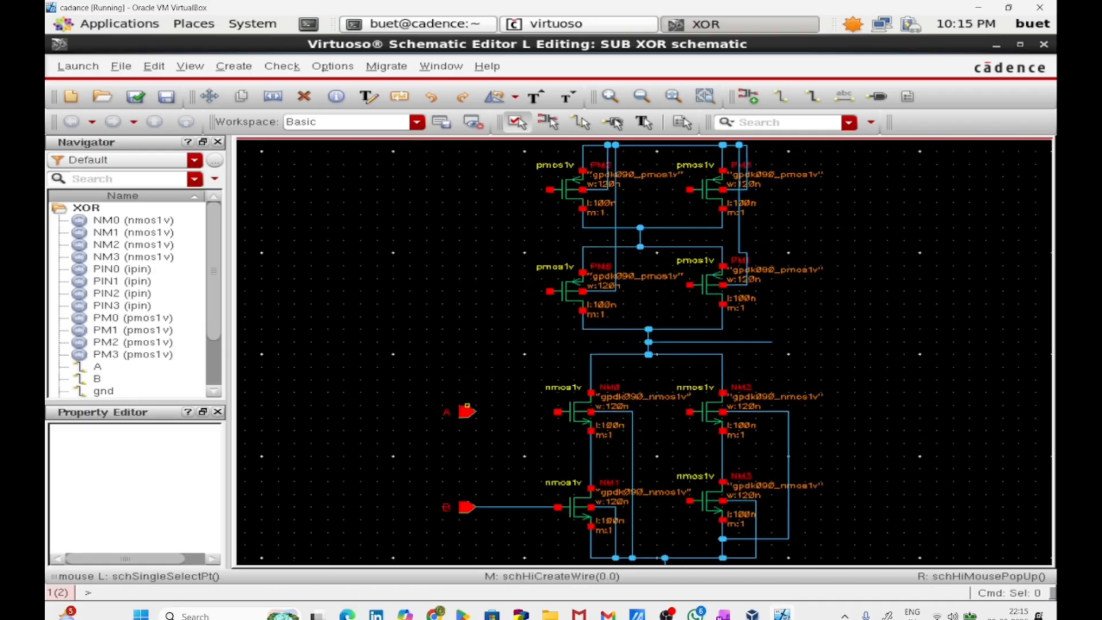
key("w")
left_click(467, 411)
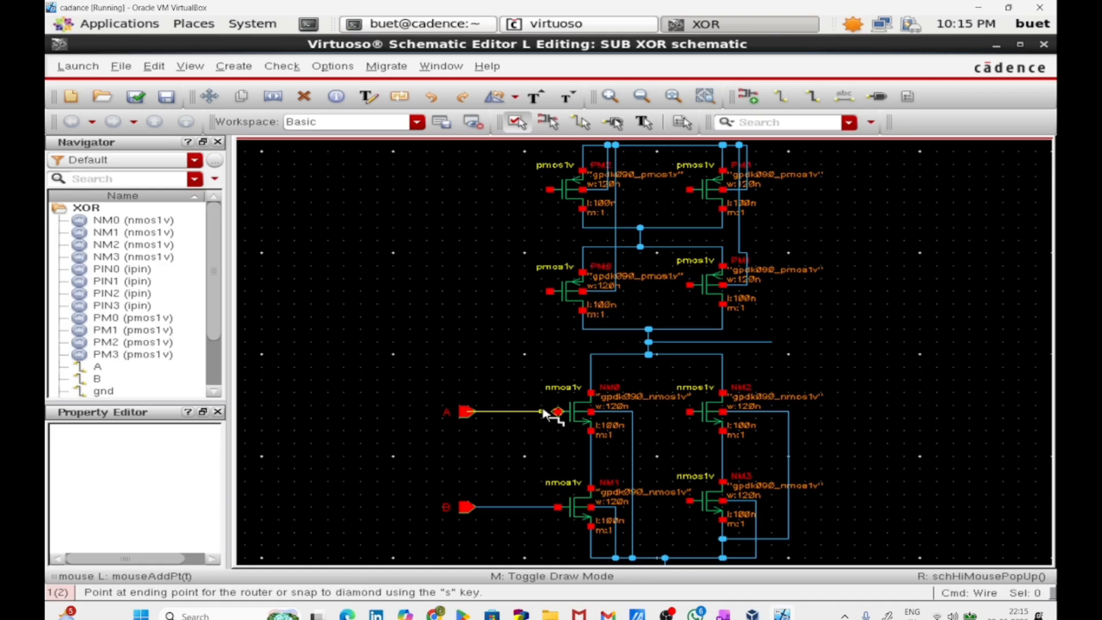
left_click(557, 411)
key("Escape")
Wire the vdd pin to the common source wire of the upper PMOS transistors PM2 and PM3
scroll(561, 413, "up", 2)
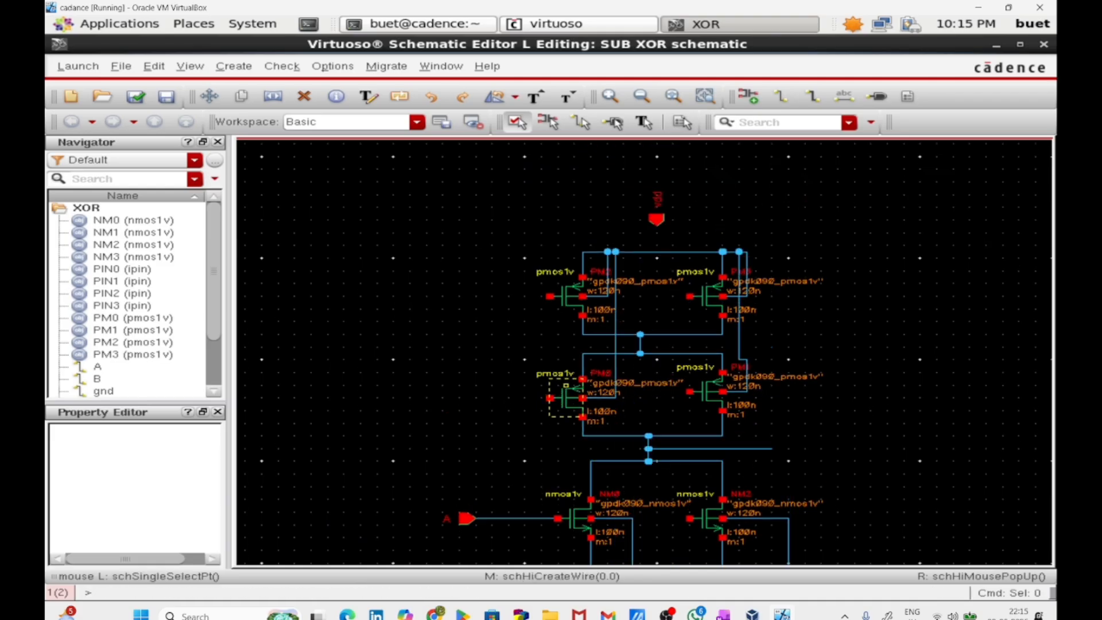
middle_click(655, 253)
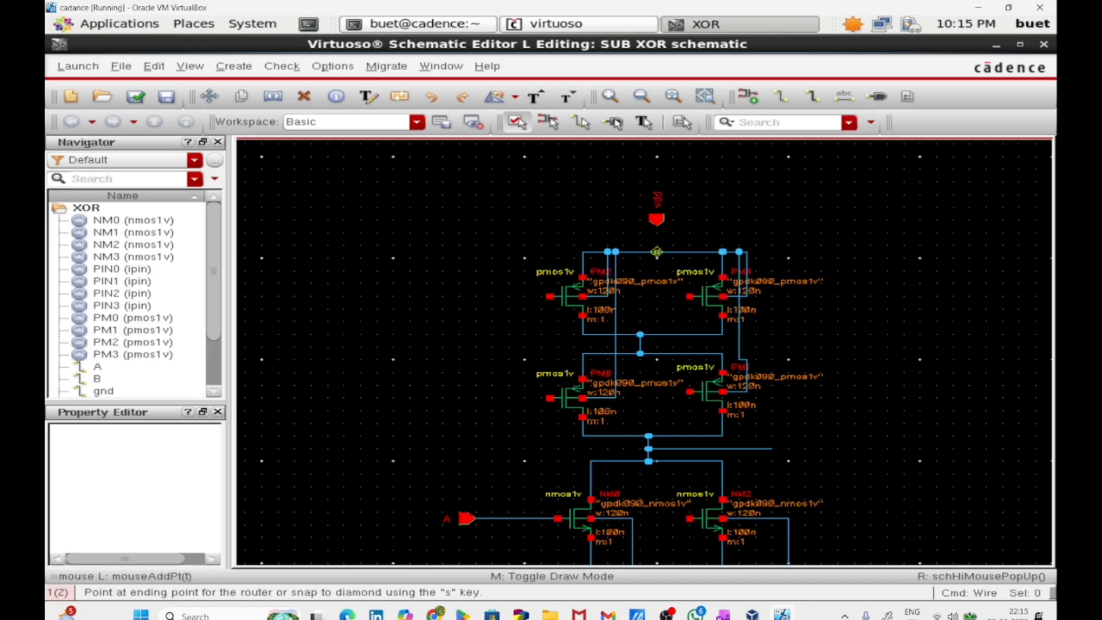
left_click(656, 220)
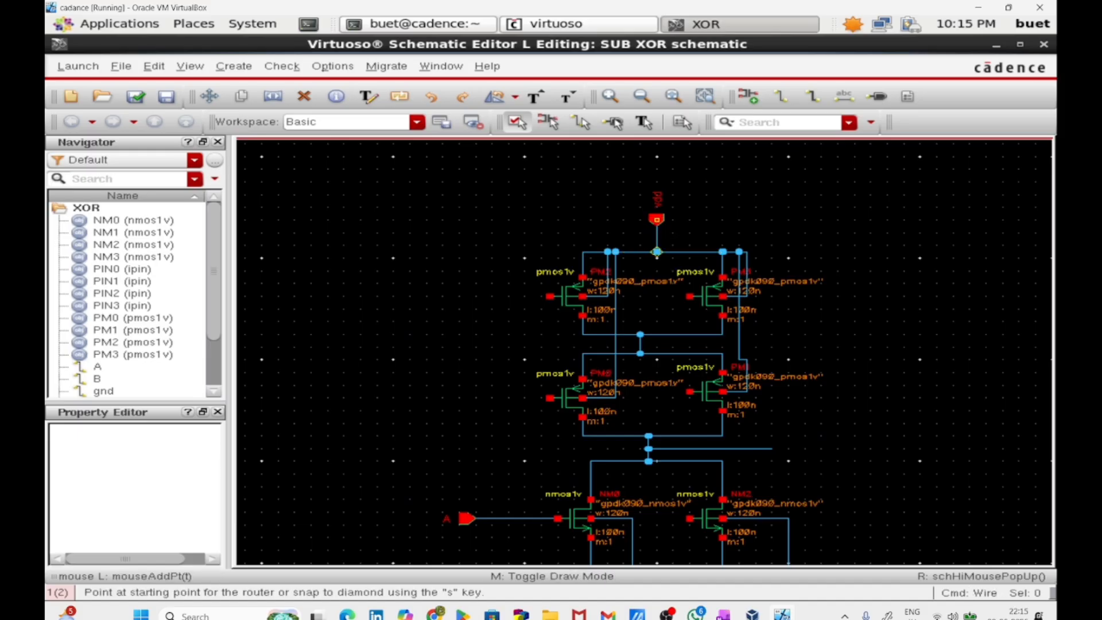
key("Escape")
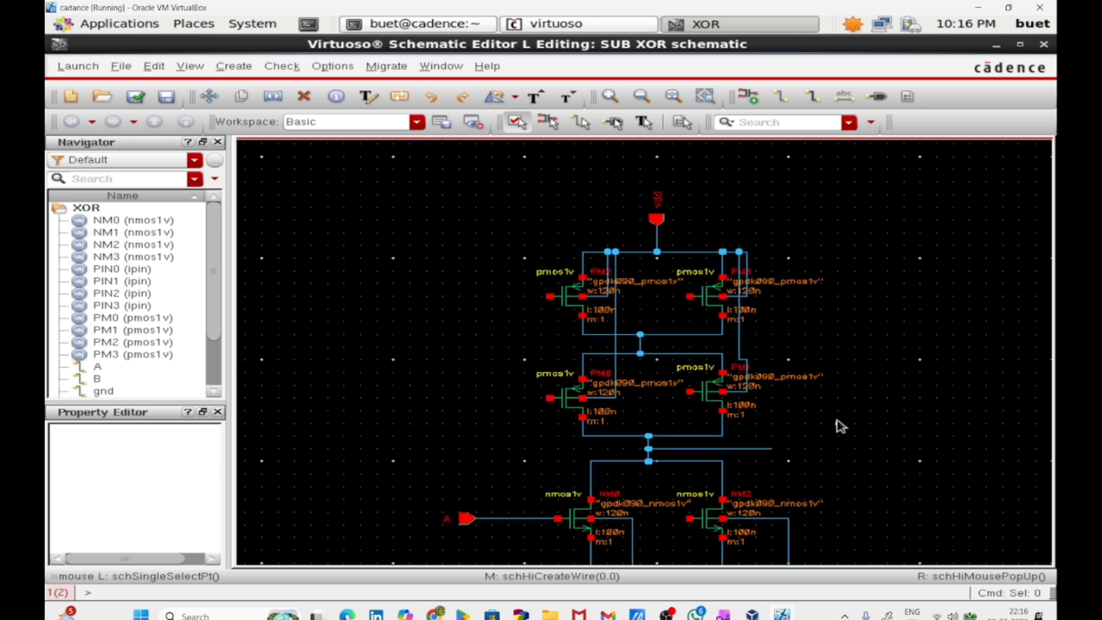
Add an output pin named vout at the free end of the output wire between the PMOS and NMOS networks
key("p")
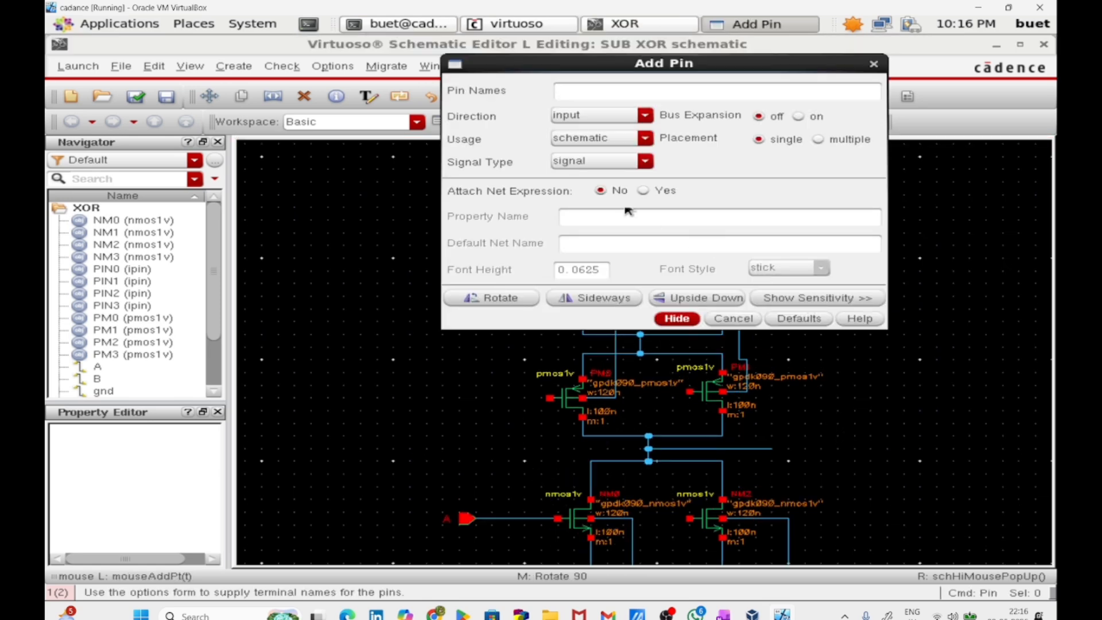
left_click(618, 117)
left_click(623, 133)
type("vout")
key("Return")
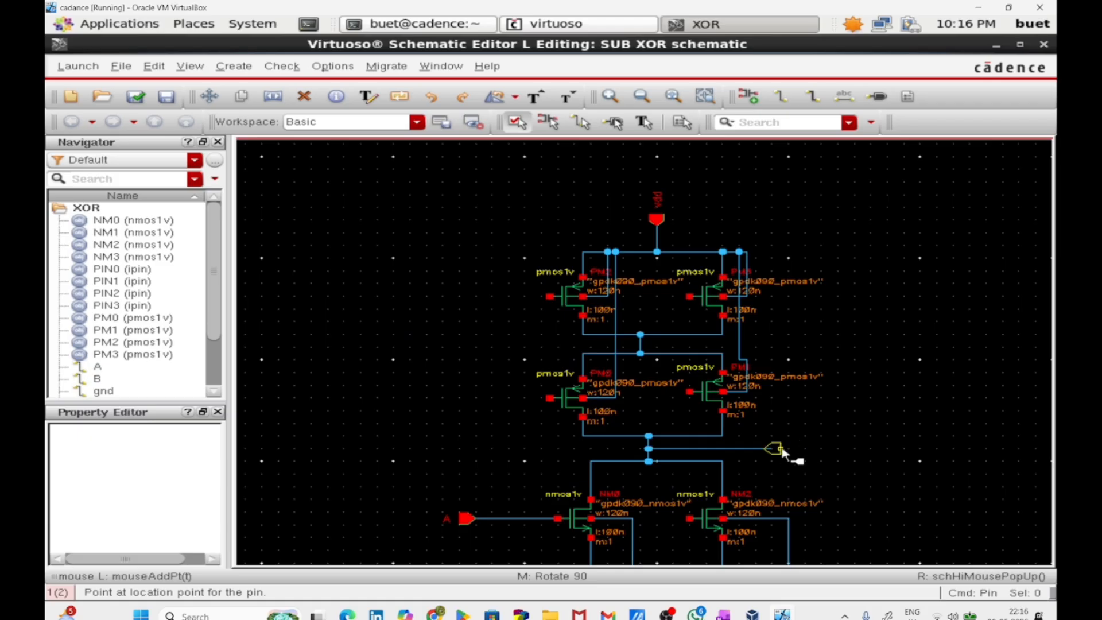
left_click(774, 449)
scroll(820, 437, "down", 2)
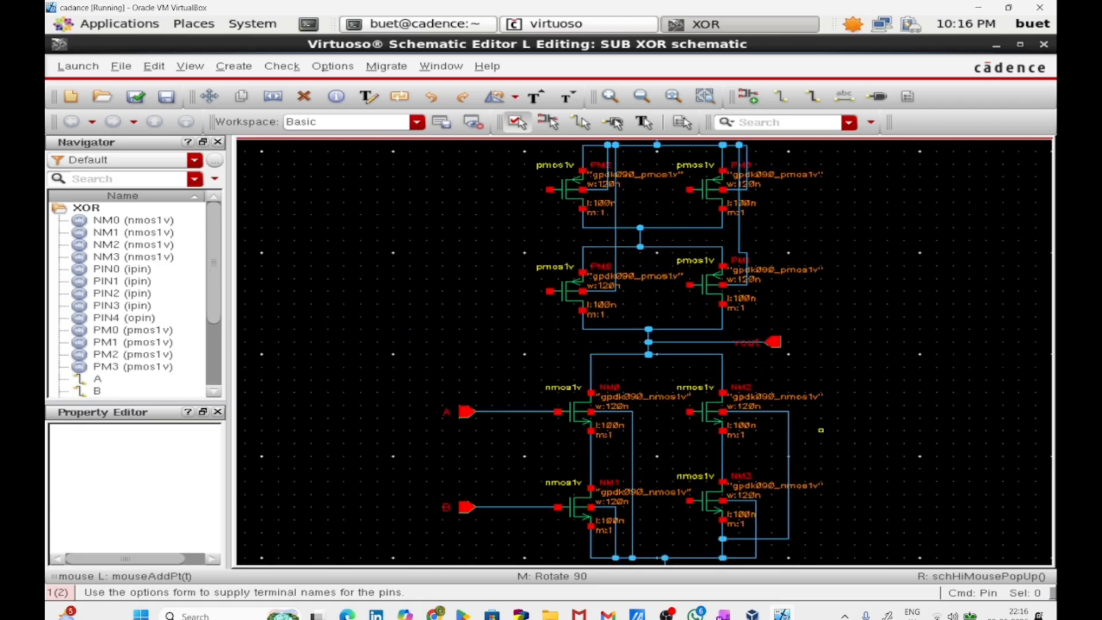
key("Escape")
Consult the handwritten XOR circuit notes and wire the gate of PM2 to the pin A wire
scroll(590, 387, "up", 2)
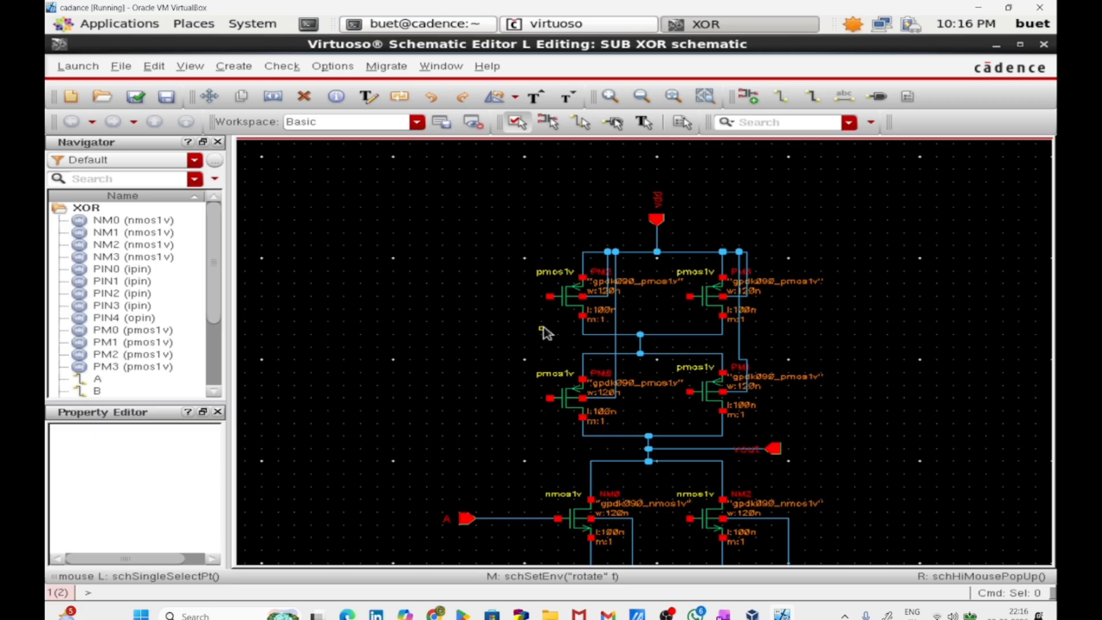
mouse_move(724, 613)
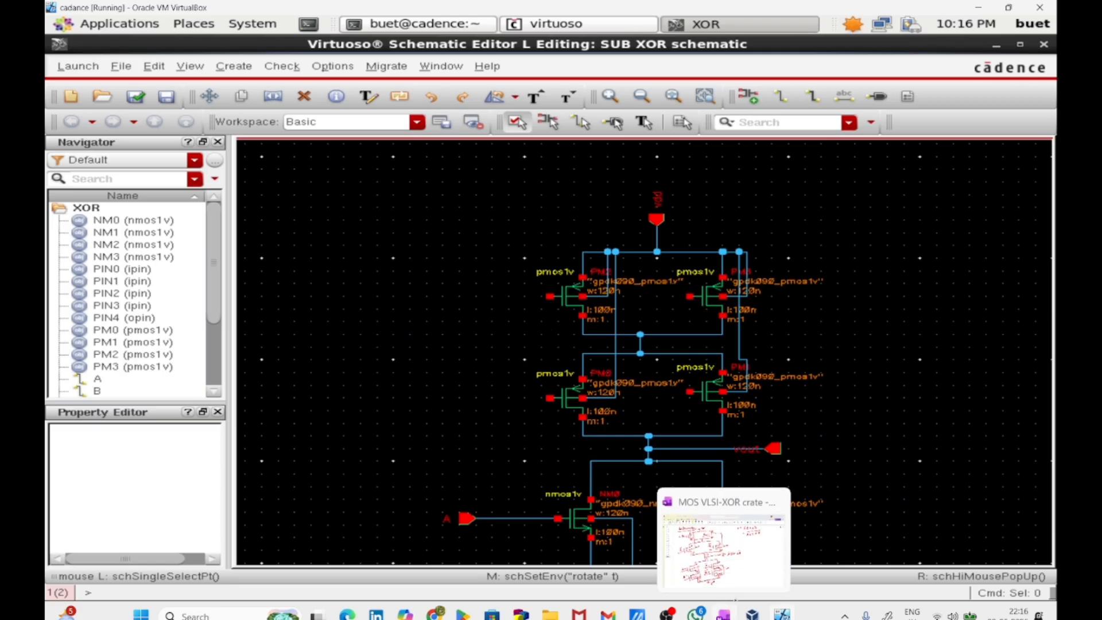
left_click(723, 548)
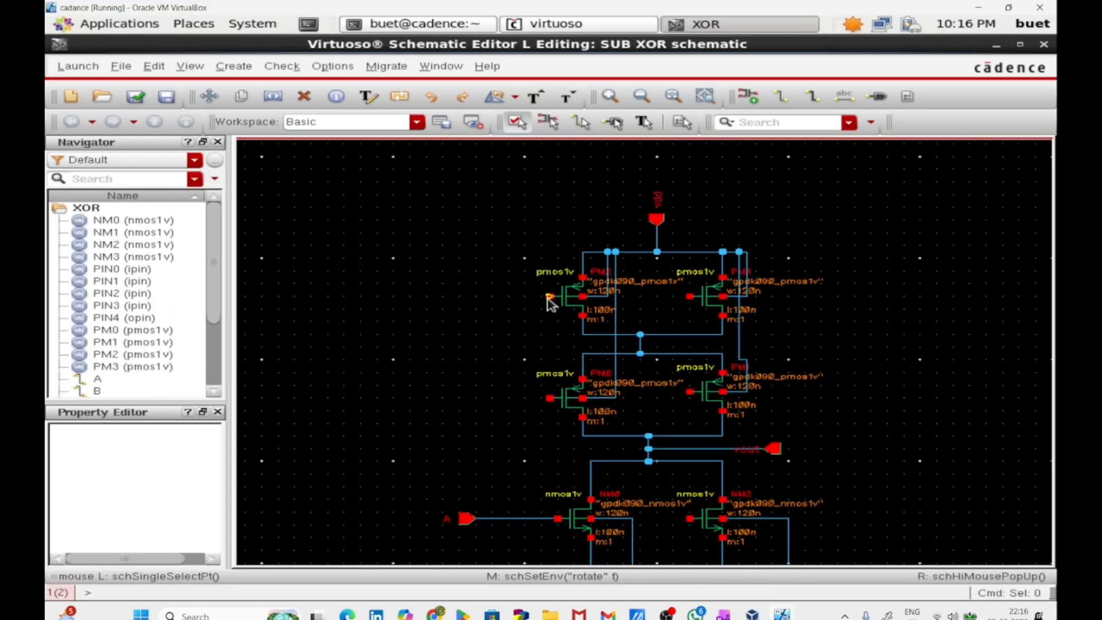
key("w")
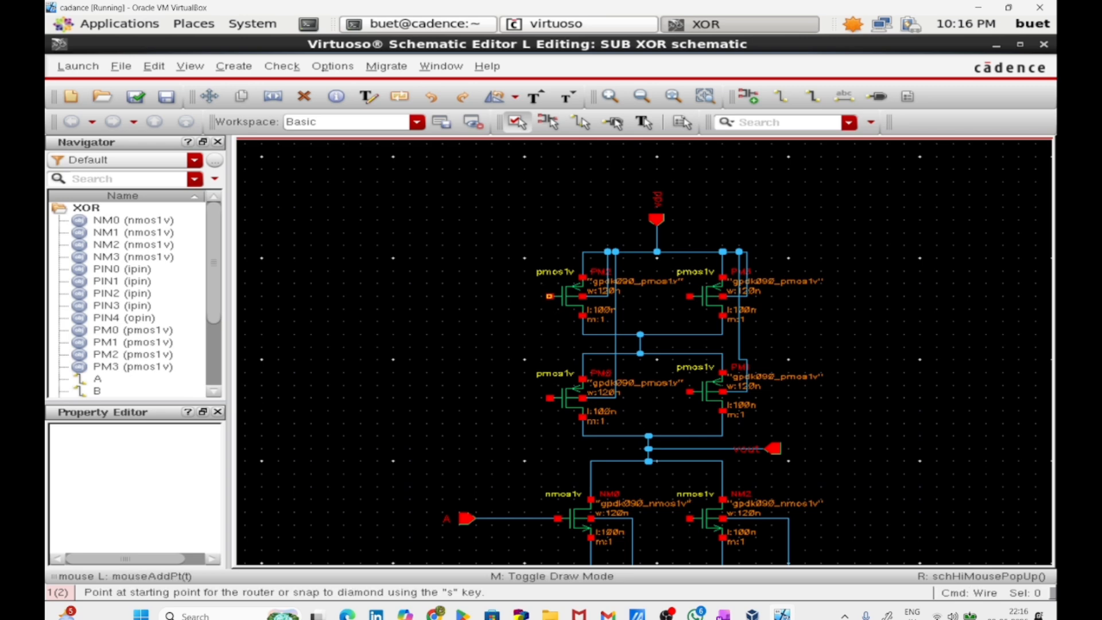
left_click(550, 296)
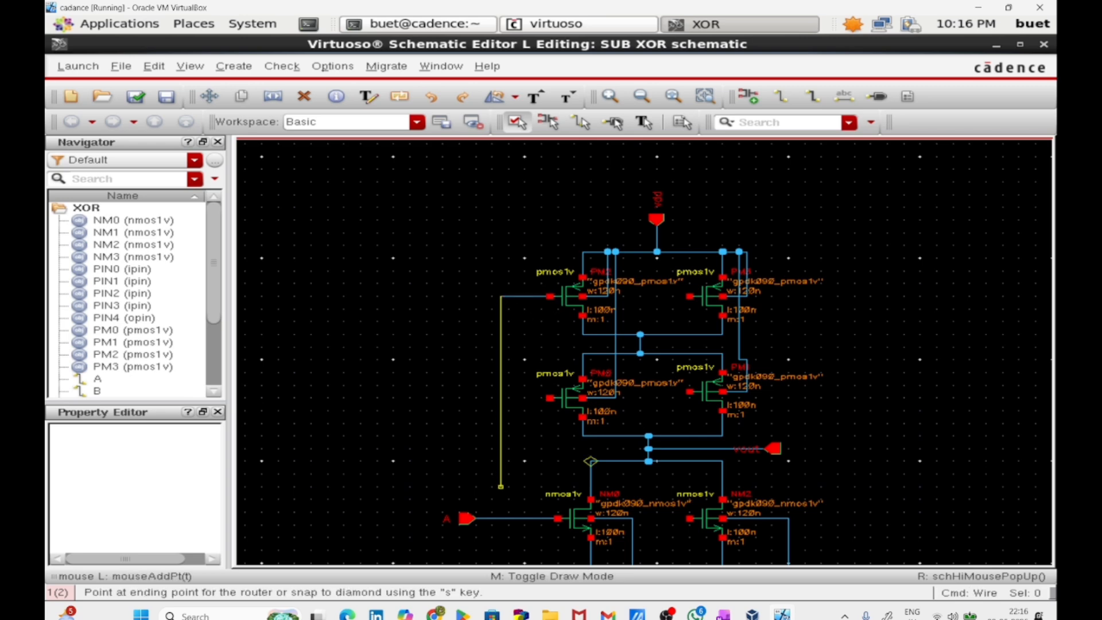
left_click(492, 518)
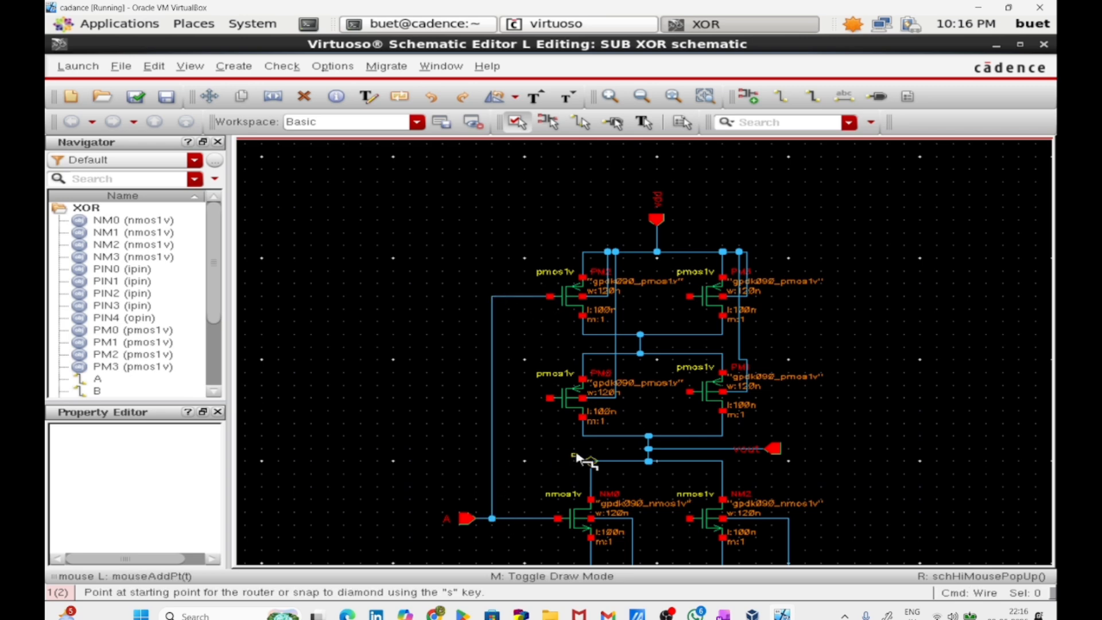
key("Escape")
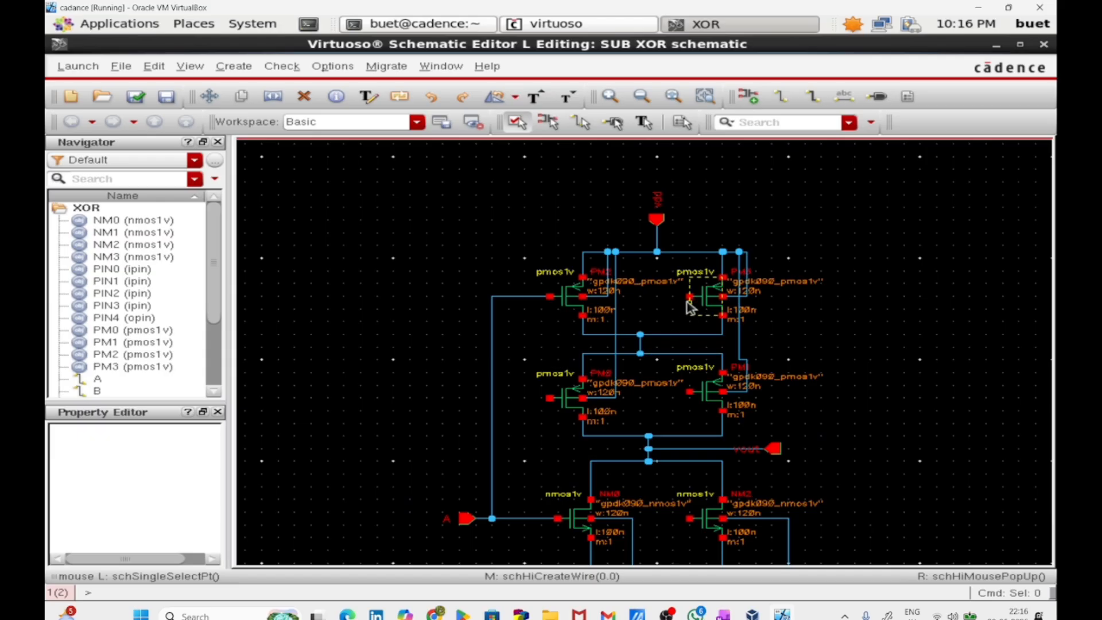
Wire the gate of PM3 to the pin B wire, running it down past the pin A wire
key("w")
left_click(690, 298)
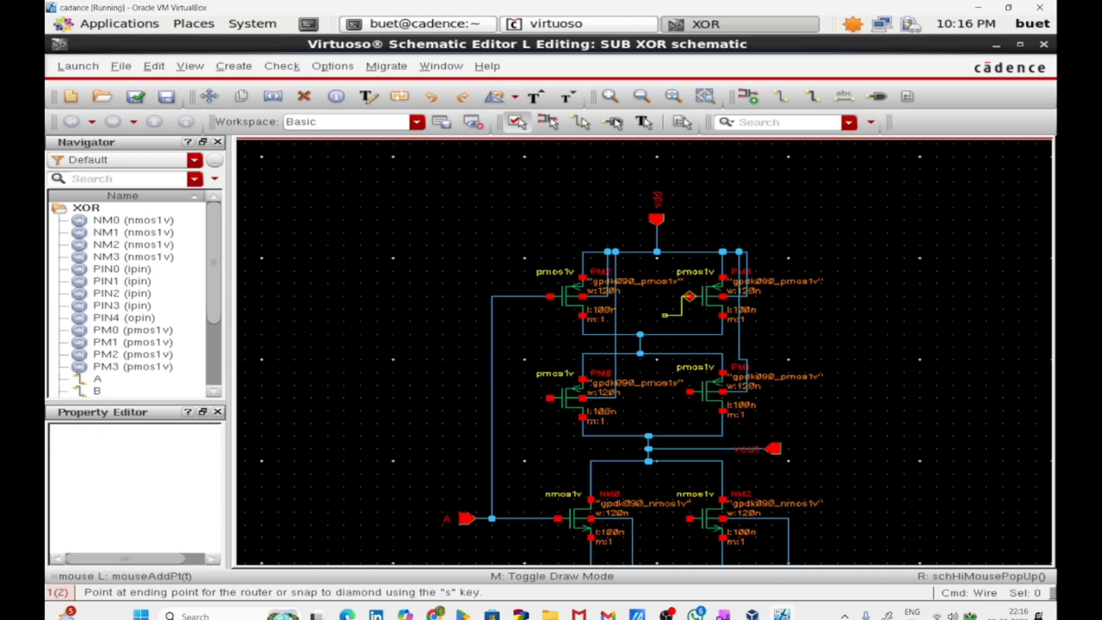
scroll(660, 345, "down", 3)
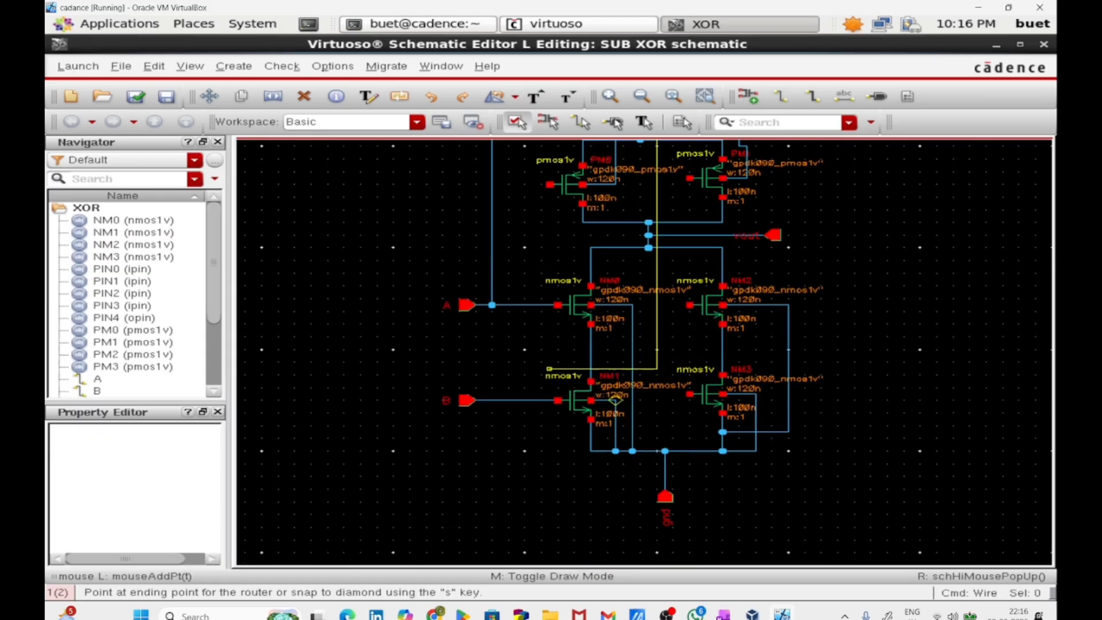
left_click(501, 400)
key("Escape")
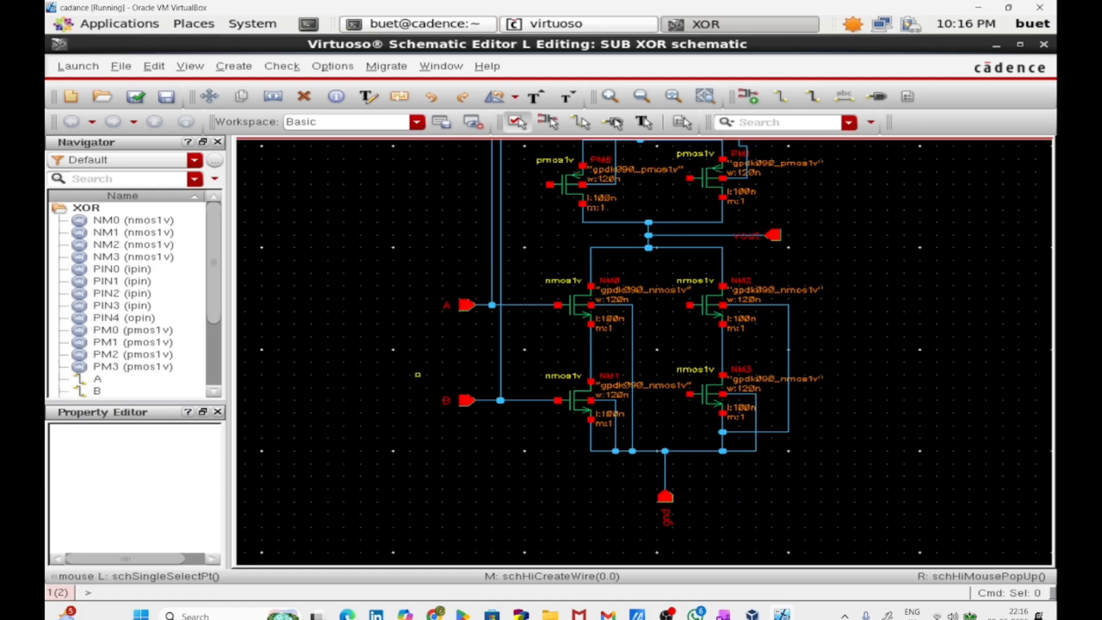
Choose the symbol view of the inv cell from the SUB library as the instance to add
key("i")
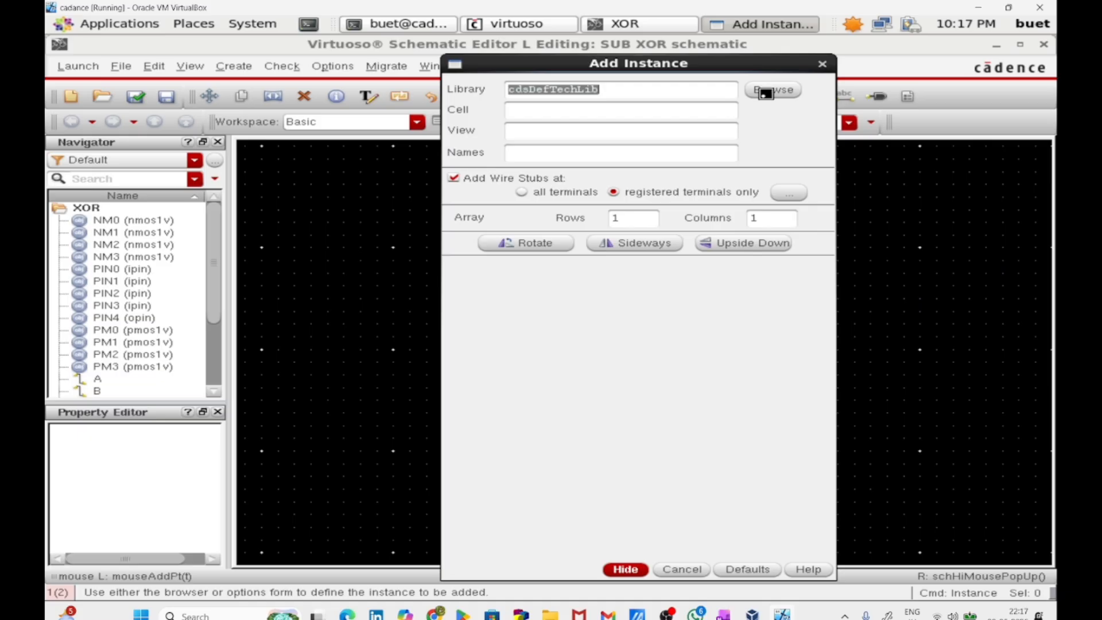
left_click(765, 92)
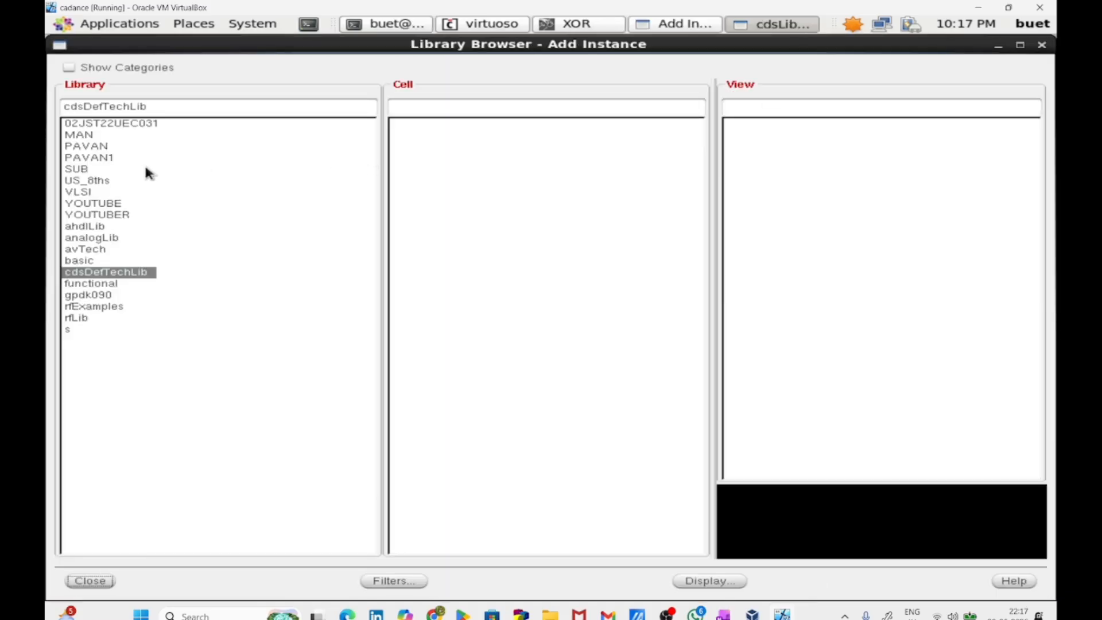
left_click(145, 168)
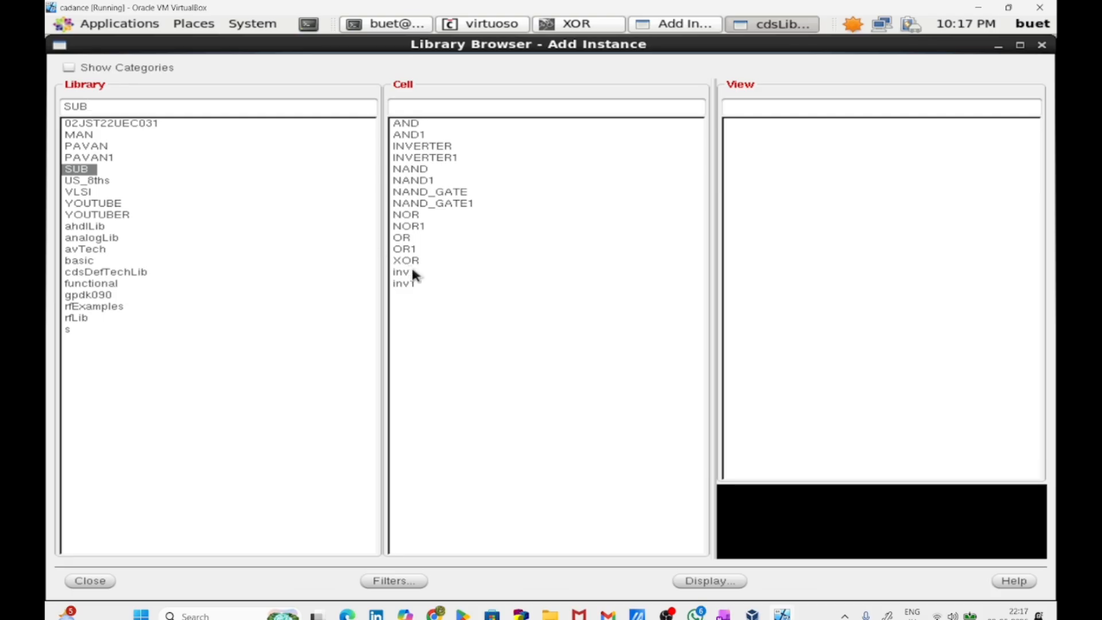
left_click(412, 271)
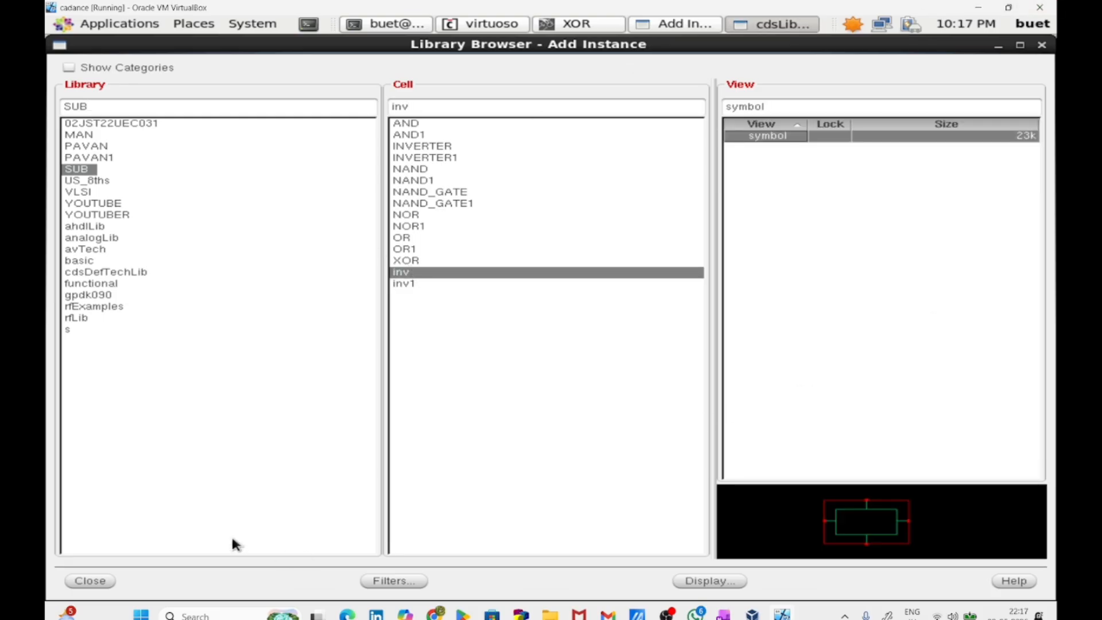
left_click(84, 583)
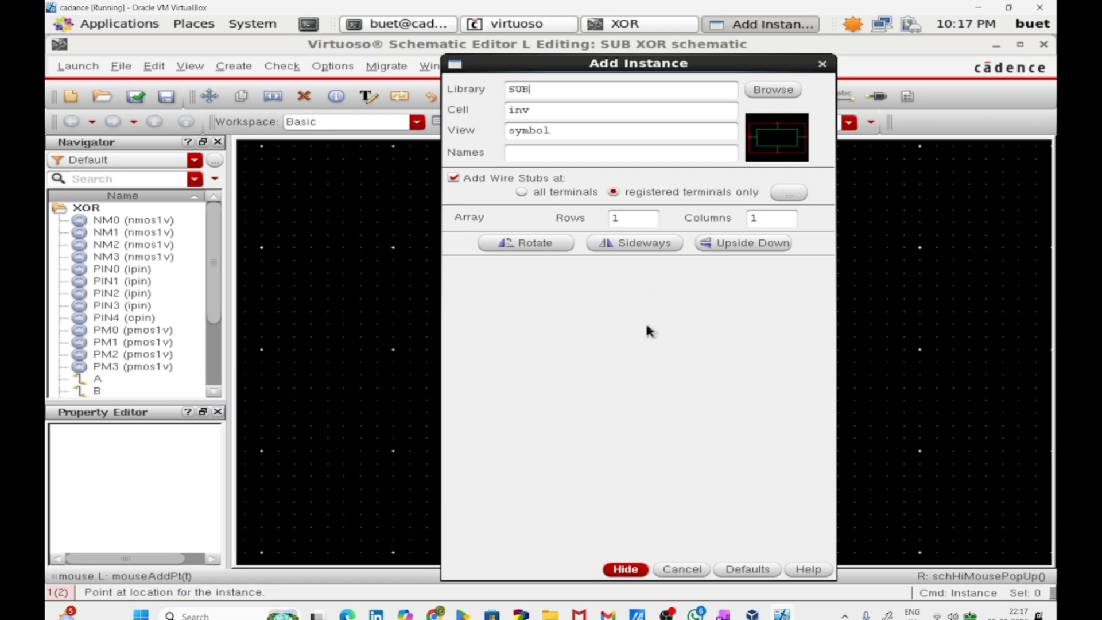
left_click(618, 570)
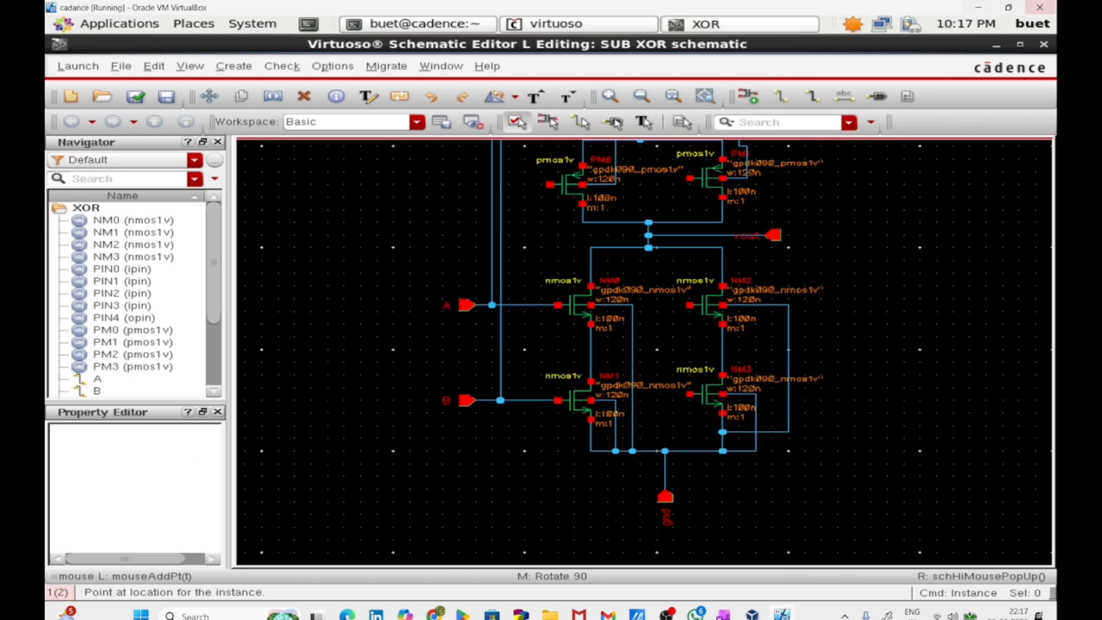
Place two inverter instances left of the transistors, one level with the PMOS network and one below the pin B level
key("f")
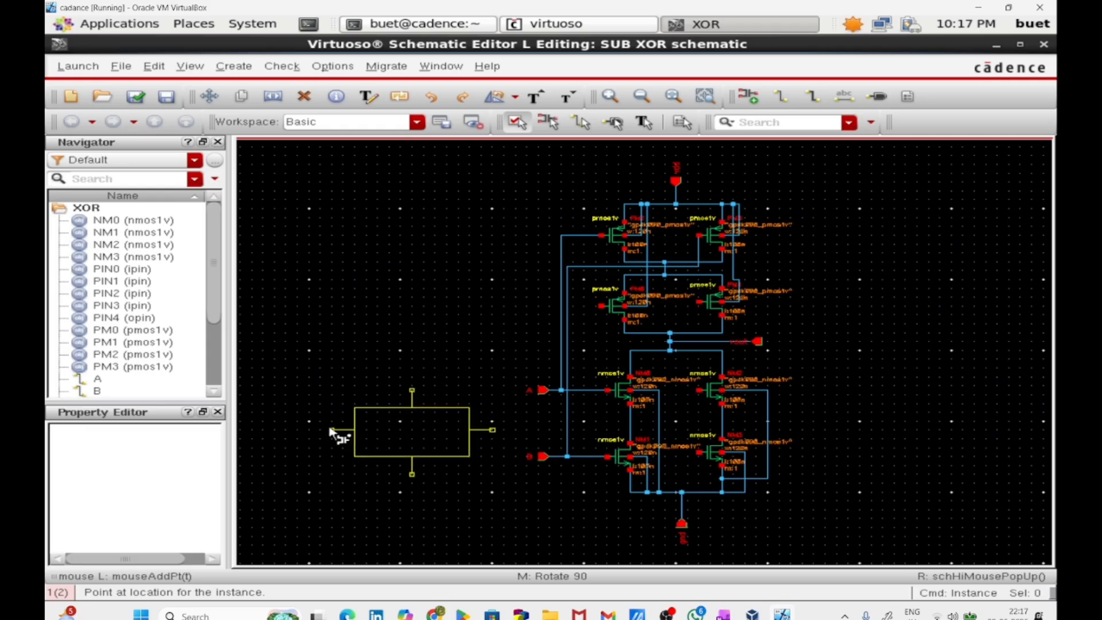
left_click(314, 270)
scroll(344, 339, "down", 3)
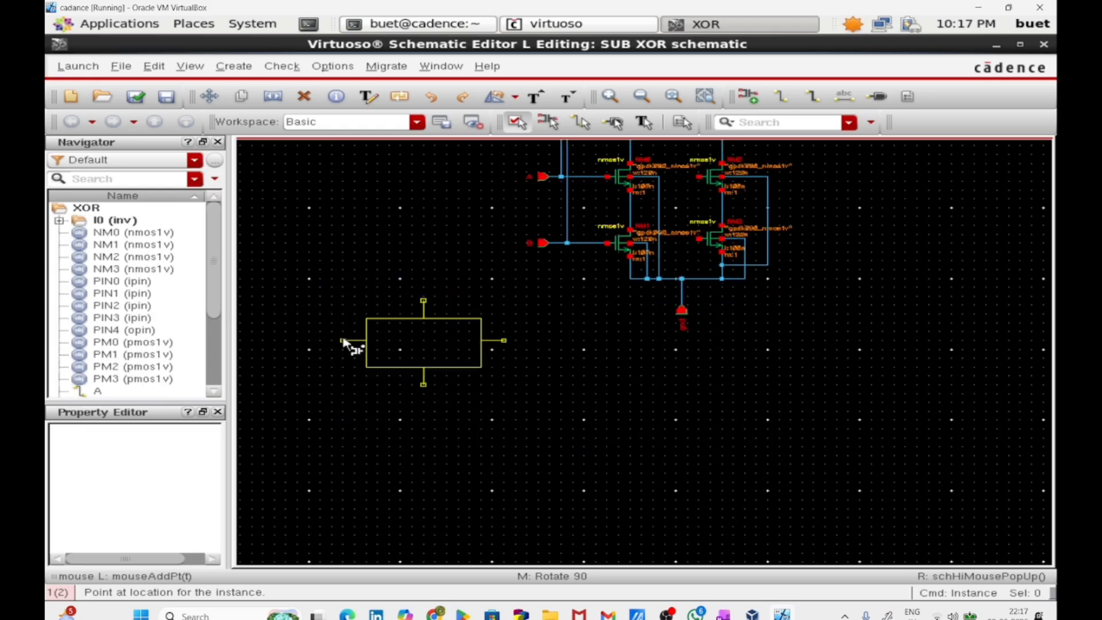
left_click(337, 346)
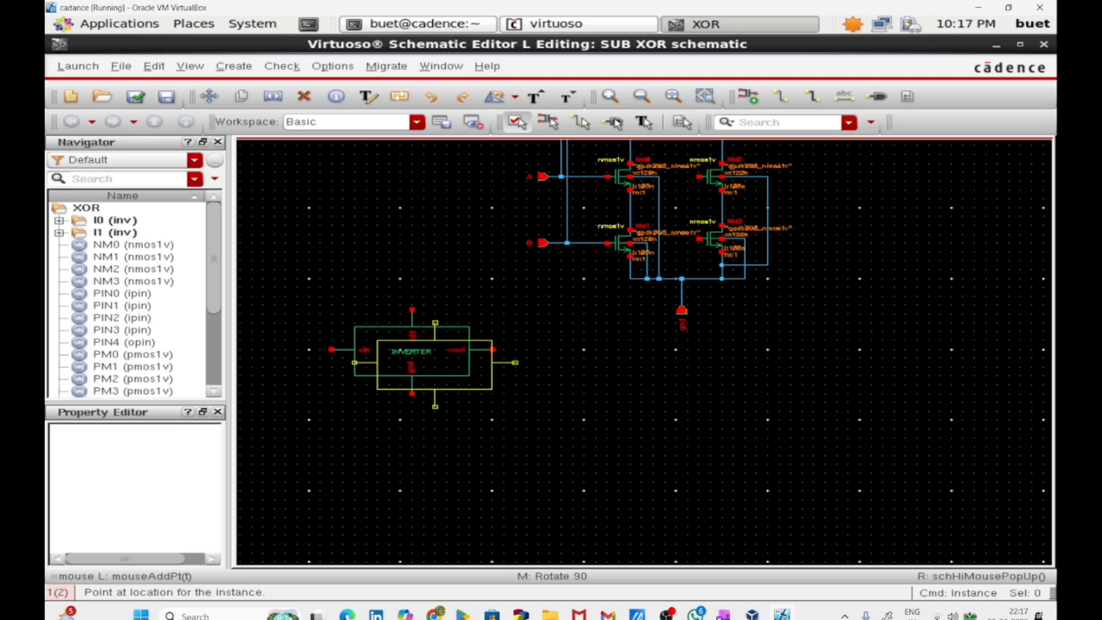
scroll(355, 364, "up", 3)
key("Escape")
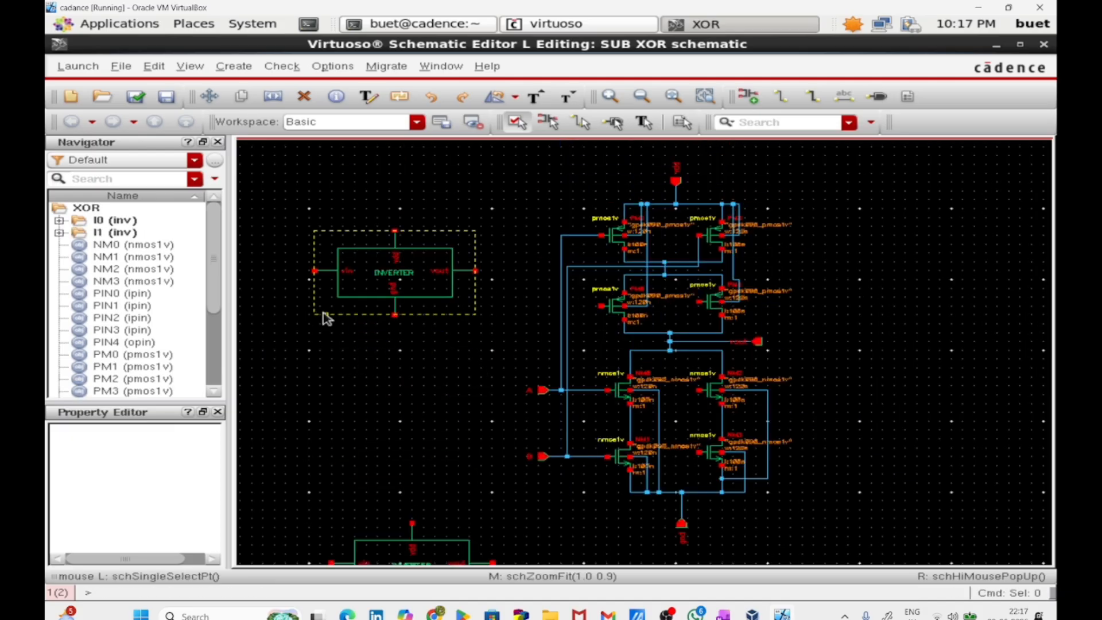
Wire the vdd terminal of the upper inverter to the vdd pin's wire
scroll(325, 316, "down", 3)
scroll(325, 312, "up", 5)
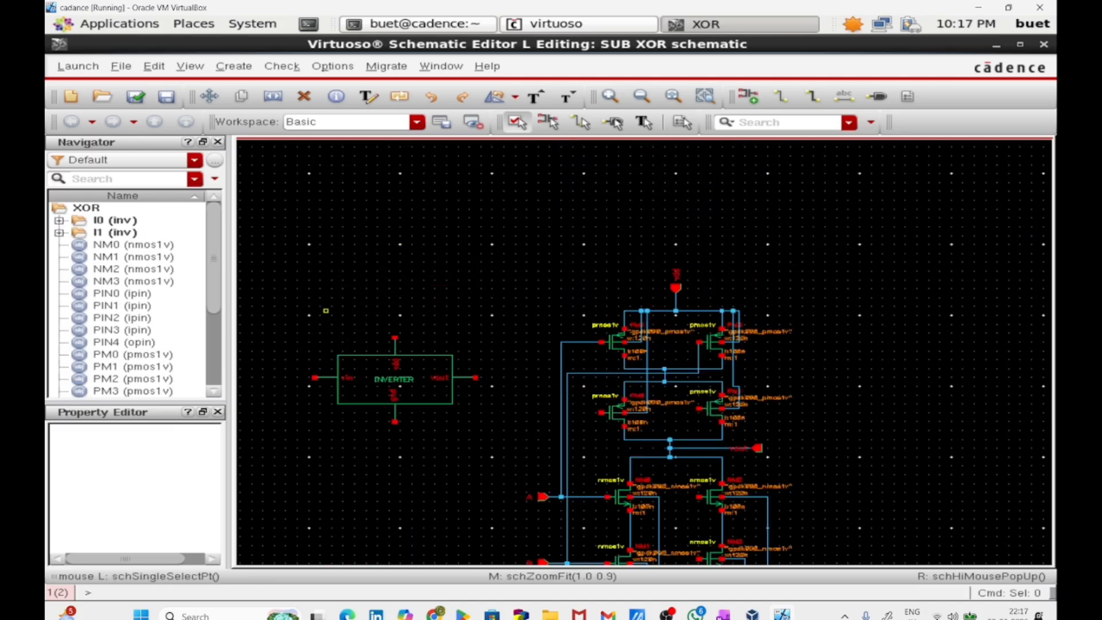
key("w")
left_click(395, 337)
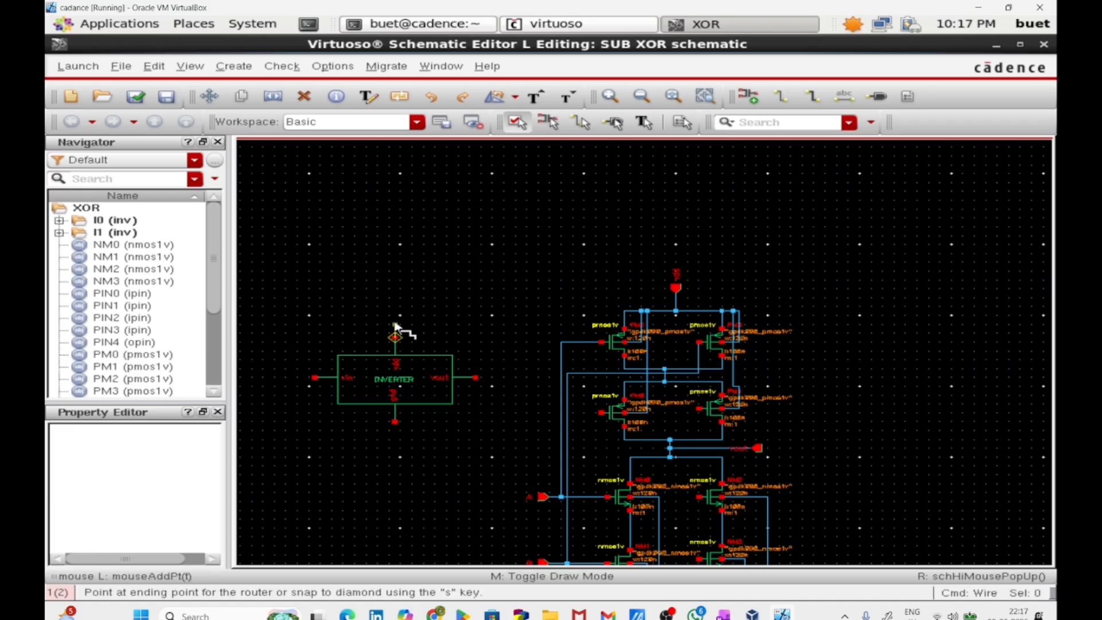
left_click(675, 302)
Wire the gnd terminal of the upper inverter to the common ground wire under the NMOS transistors
scroll(556, 296, "down", 4)
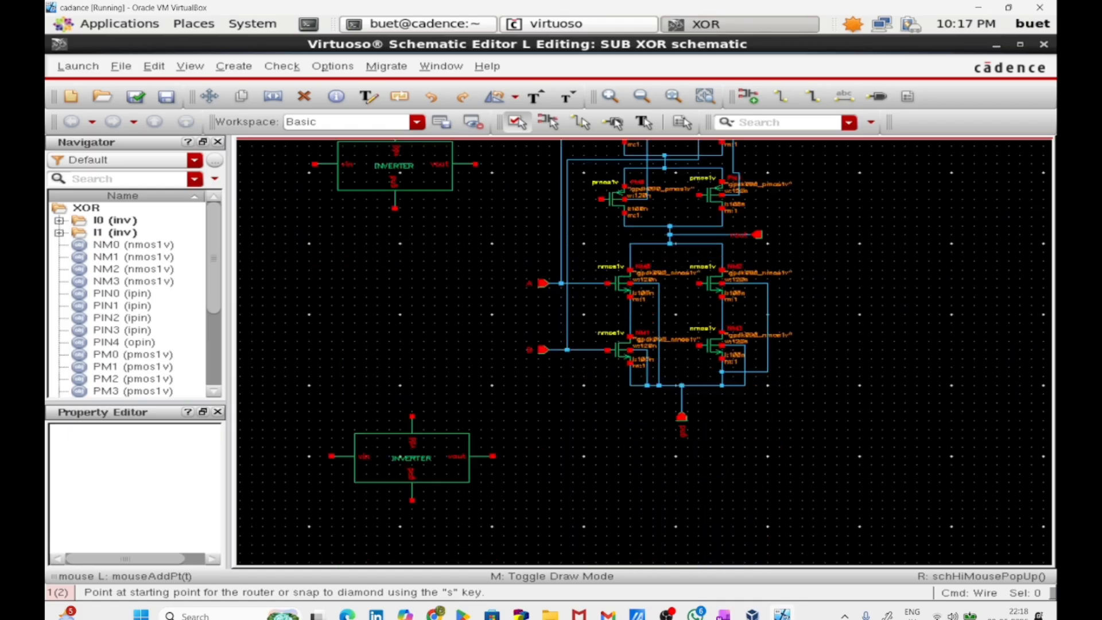
scroll(411, 264, "up", 2)
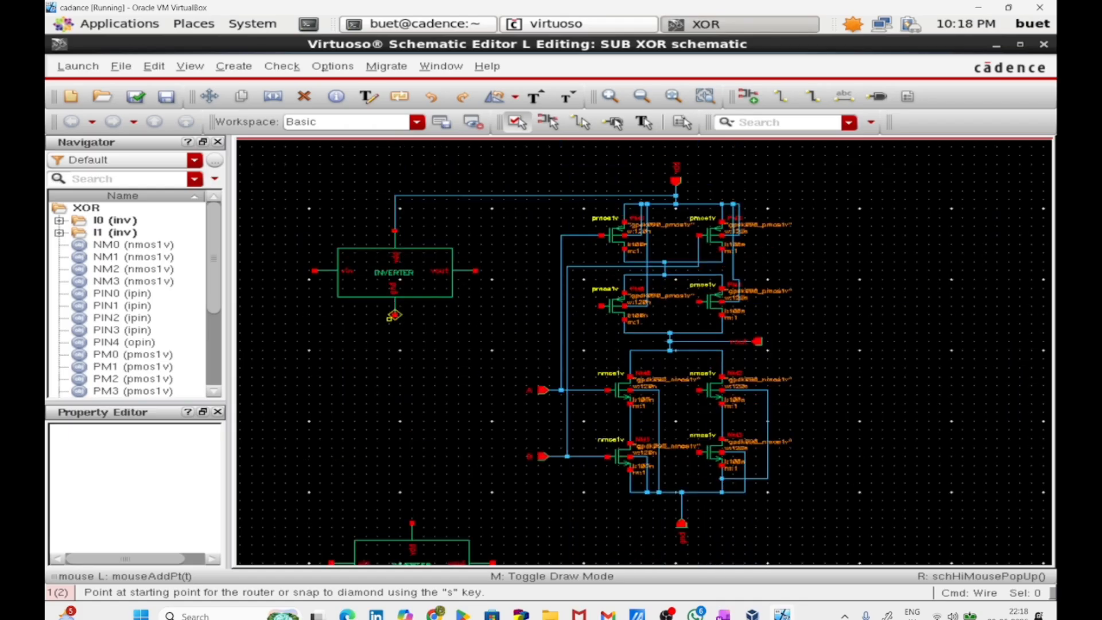
left_click(394, 315)
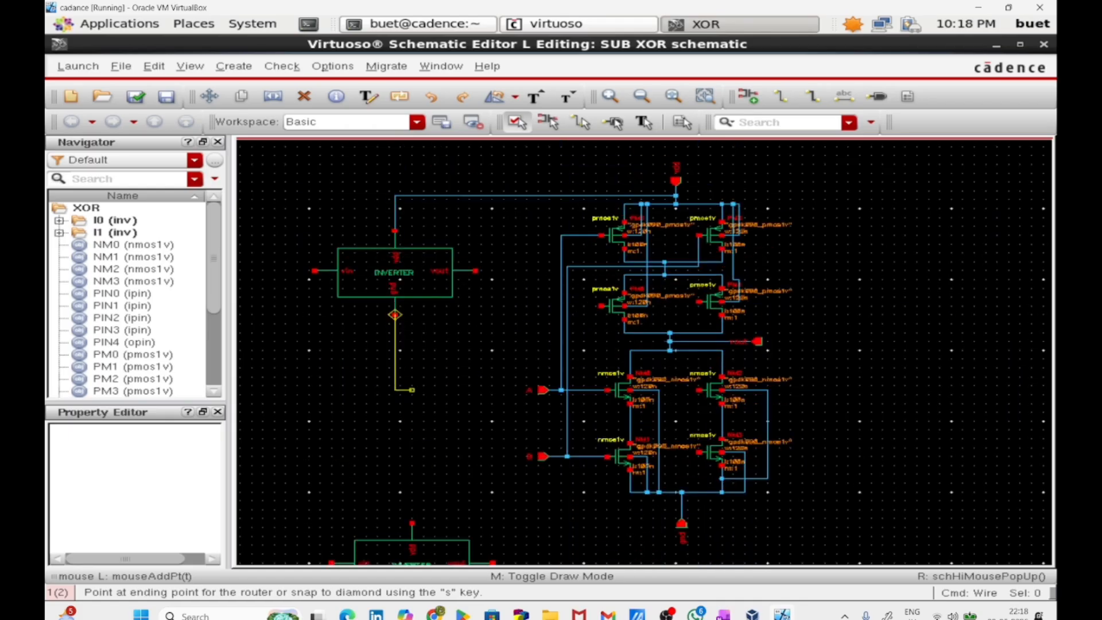
left_click(670, 492)
key("Escape")
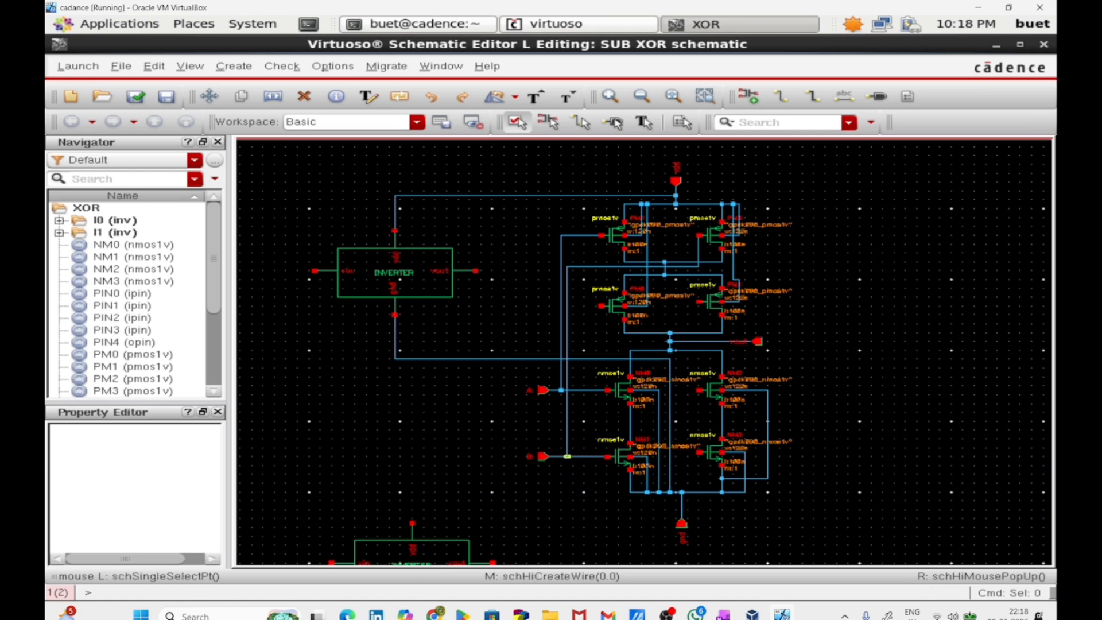
Wire the vdd terminal of the lower inverter to the horizontal vdd wire of the upper inverter
scroll(551, 457, "down", 2)
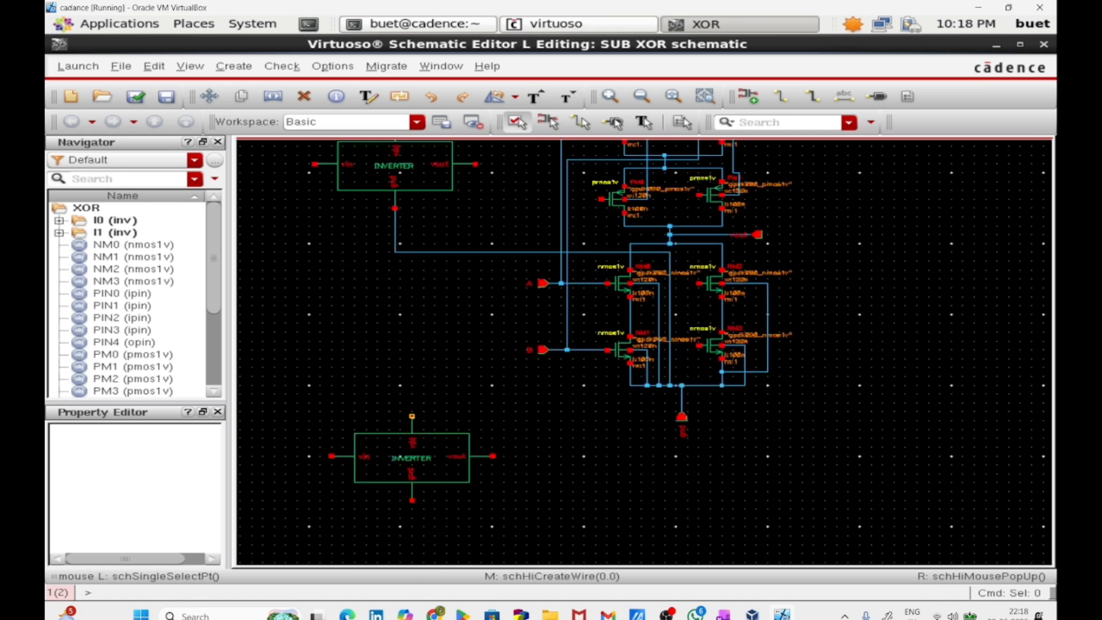
key("w")
left_click(412, 416)
scroll(424, 405, "up", 3)
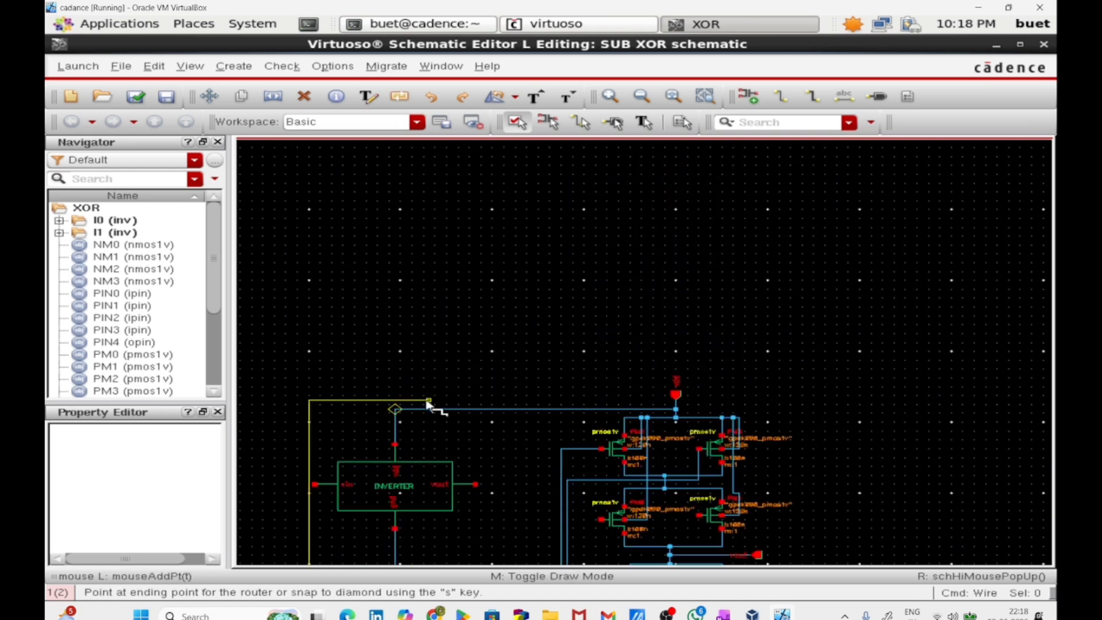
left_click(537, 408)
key("Escape")
Wire the gnd terminal of the lower inverter to the gnd pin's wire
scroll(539, 411, "down", 3)
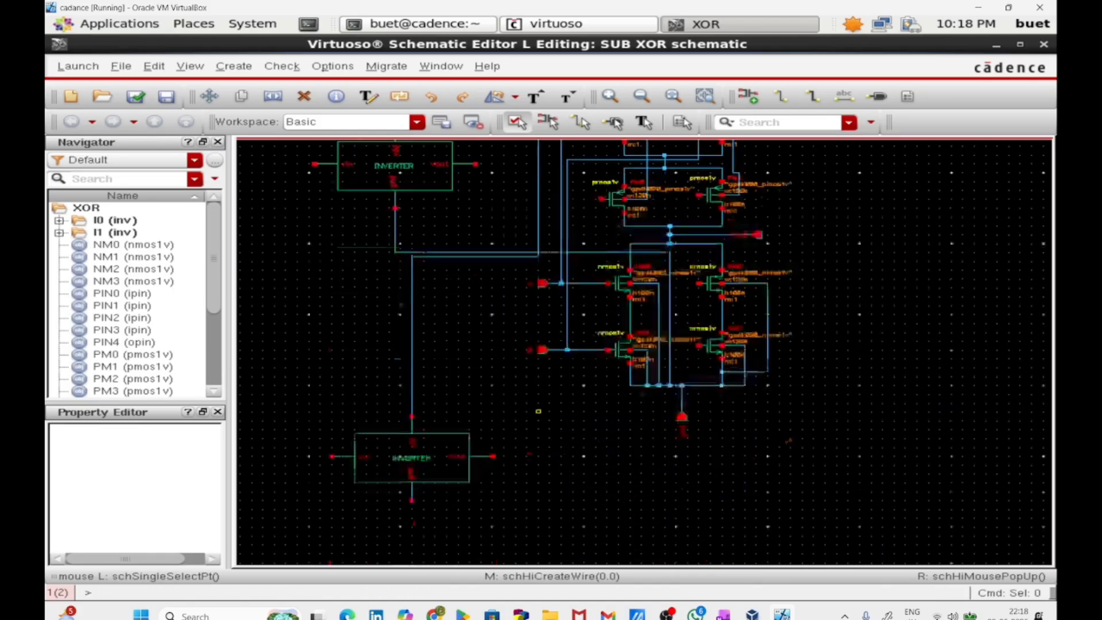
scroll(538, 411, "down", 1)
key("w")
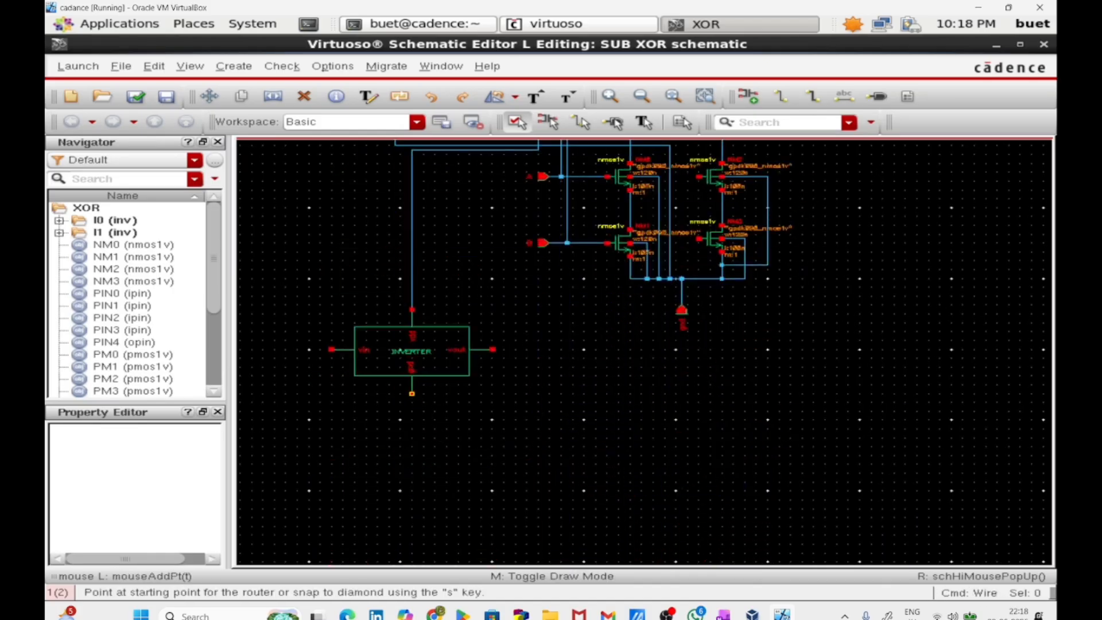
left_click(412, 394)
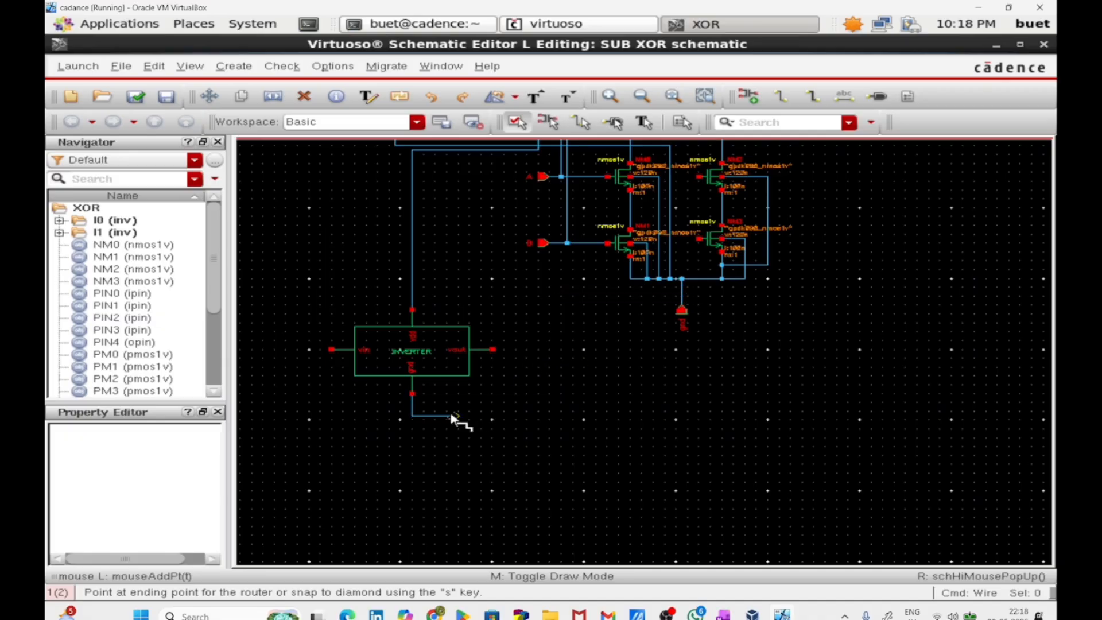
left_click(682, 297)
Wire the pin A wire to the vin terminal of the upper inverter
scroll(652, 361, "up", 4)
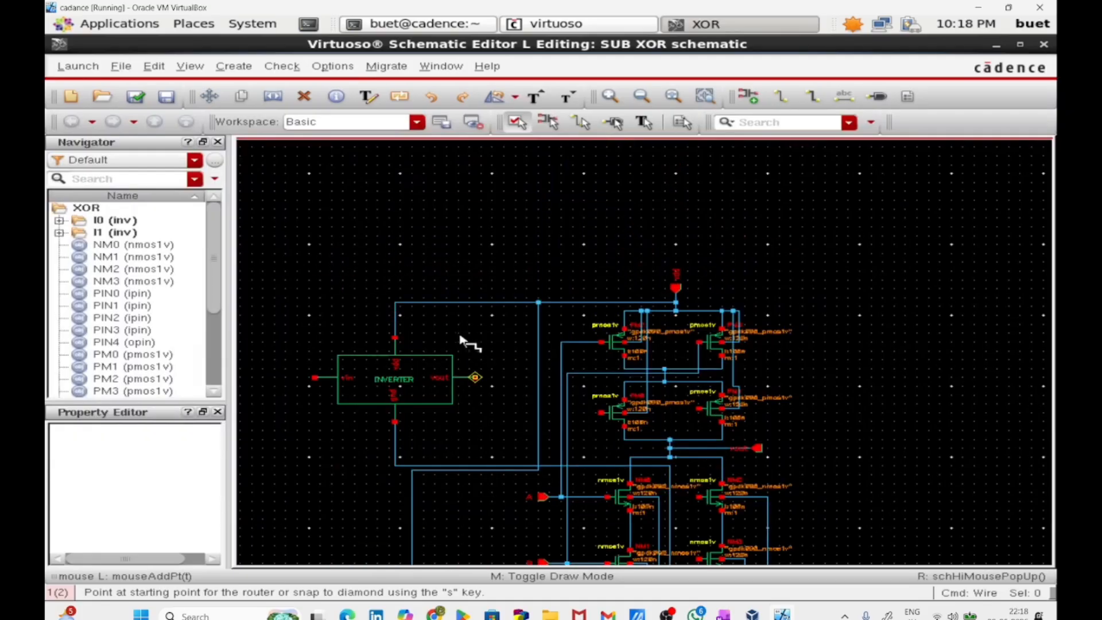
scroll(459, 338, "down", 3)
key("Down")
key("Up")
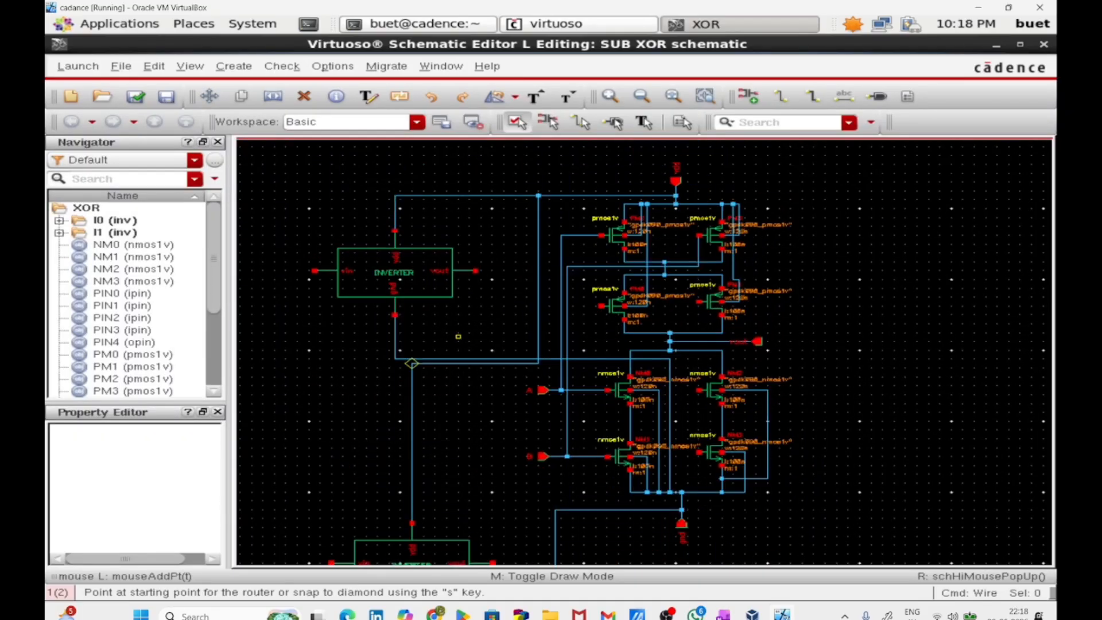
left_click(555, 390)
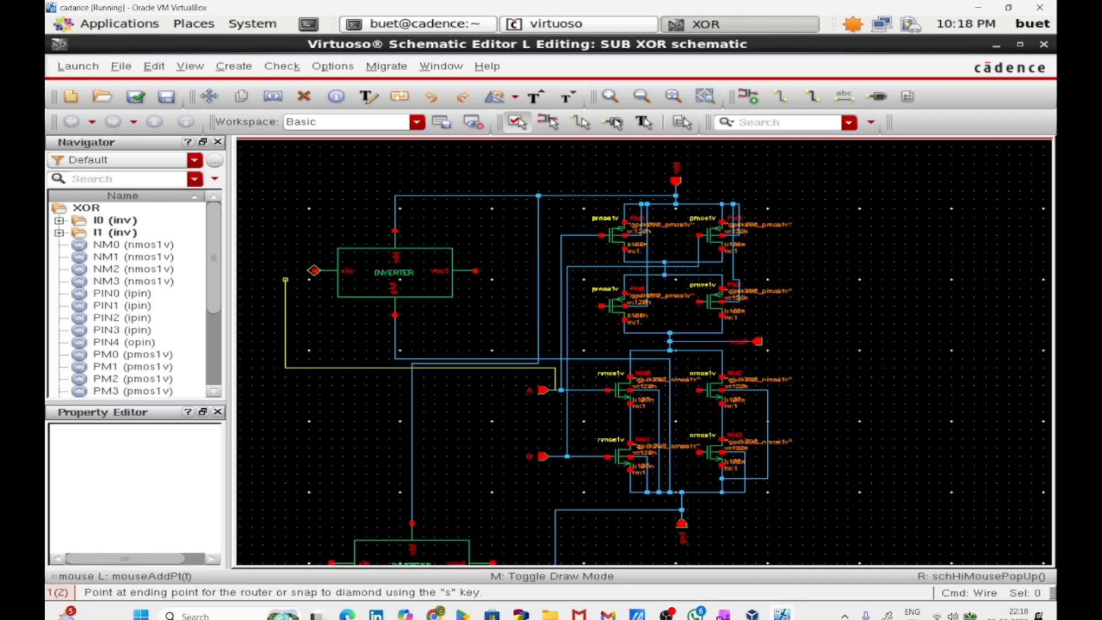
left_click(314, 272)
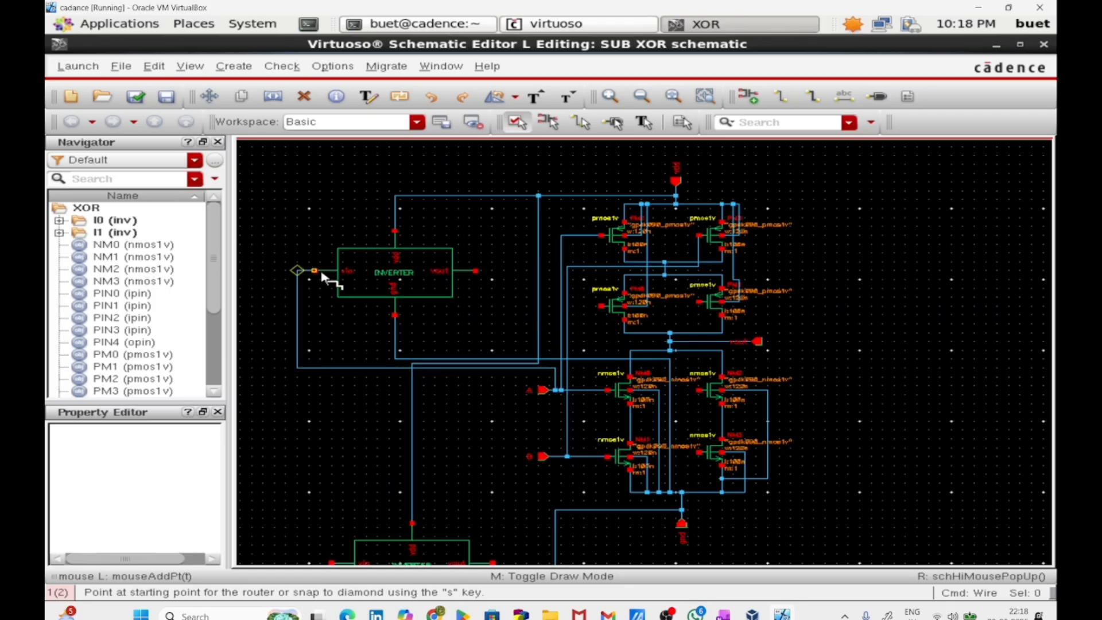
Wire the pin B wire to the vin terminal of the lower inverter
left_click(555, 458)
scroll(555, 457, "down", 3)
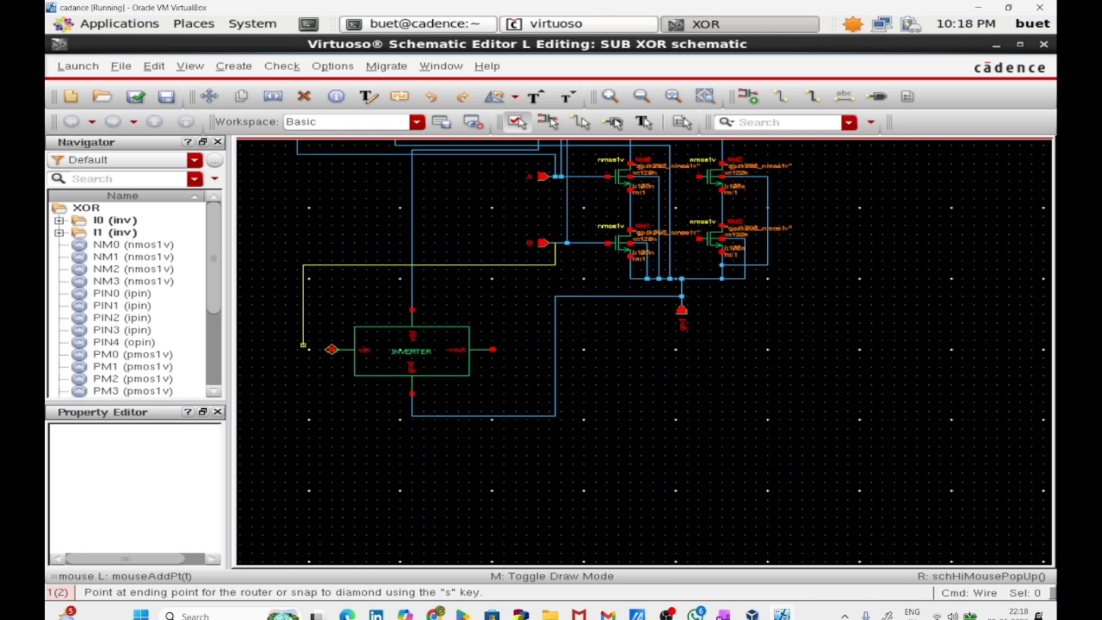
left_click(332, 349)
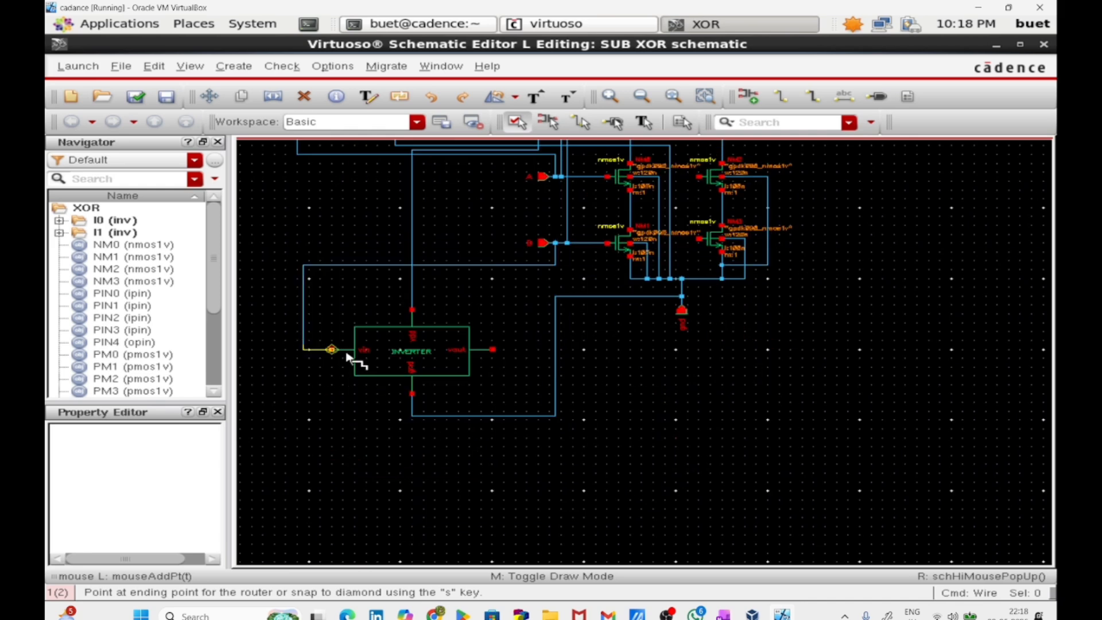
Wire the vout terminal of the upper inverter to the gate of the lower-left PMOS transistor PM0
scroll(458, 356, "up", 2)
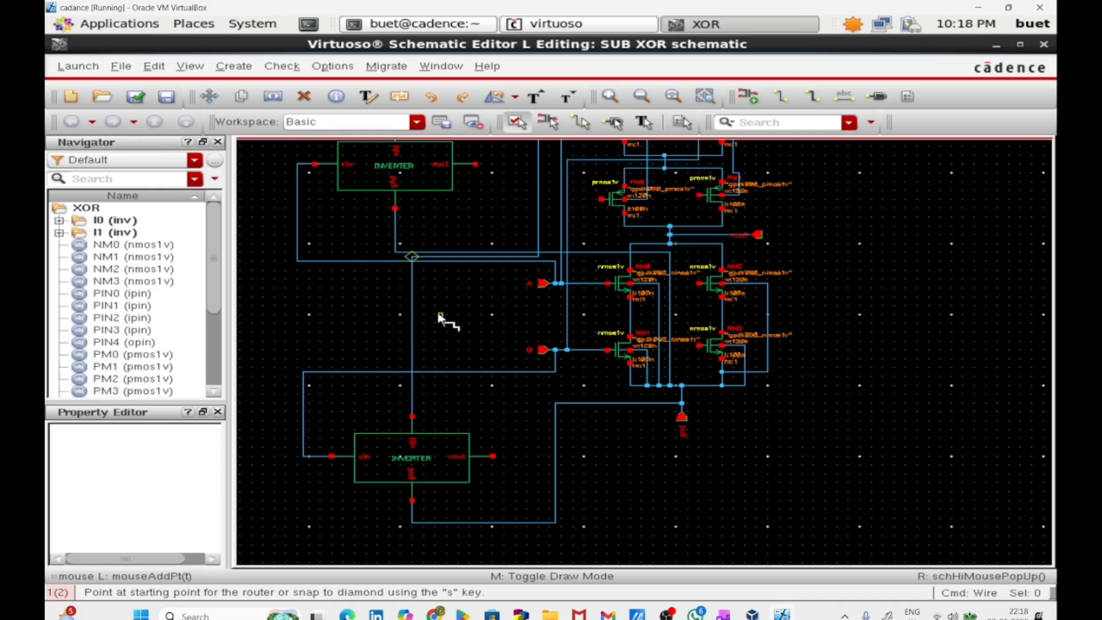
scroll(488, 240, "up", 4)
scroll(487, 243, "down", 4)
scroll(486, 243, "up", 2)
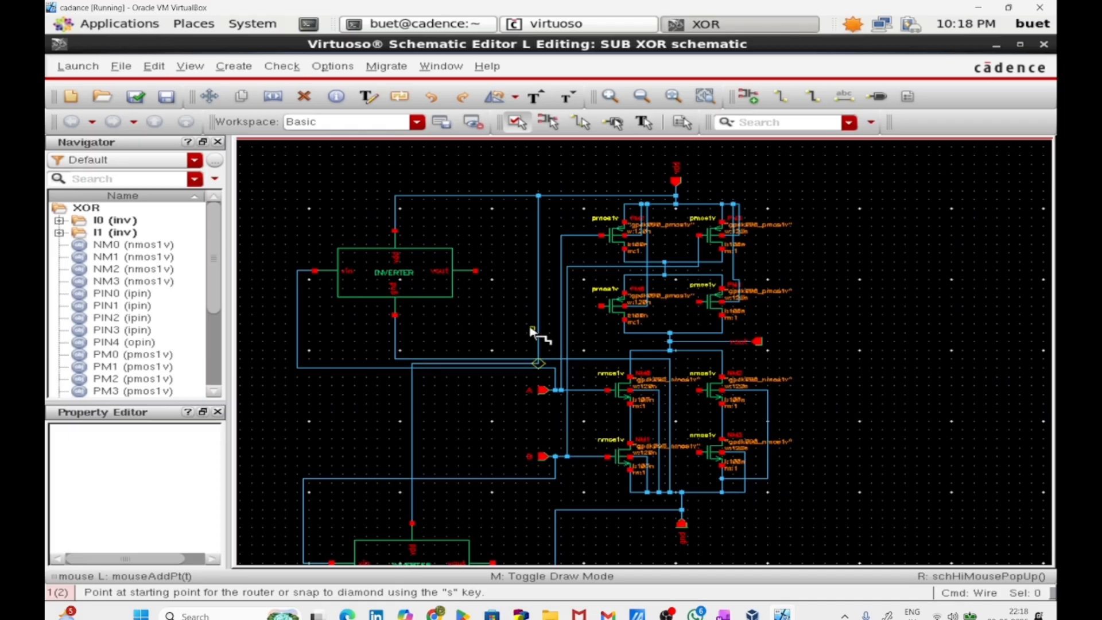
left_click(474, 269)
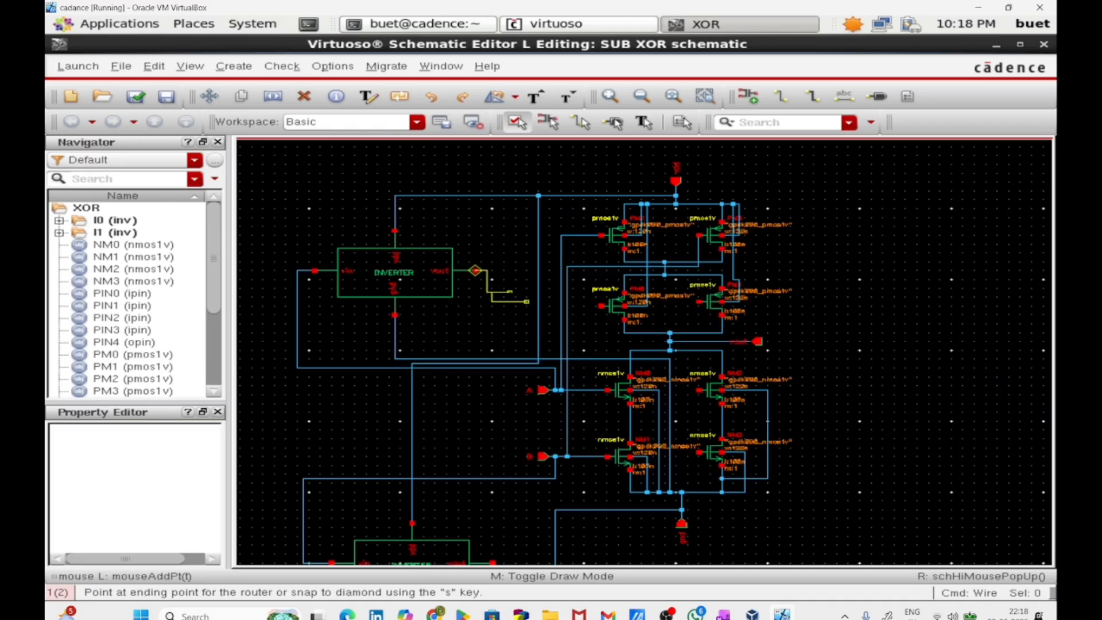
left_click(602, 306)
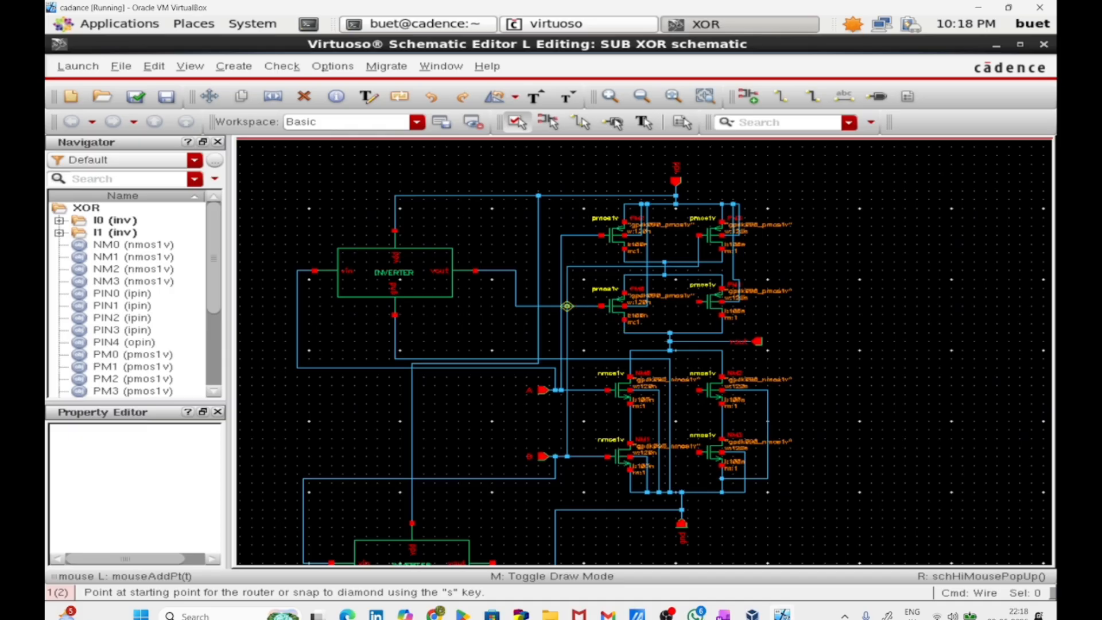
Branch a wire from the upper inverter's output to the gate of NMOS transistor NM2
left_click(492, 271)
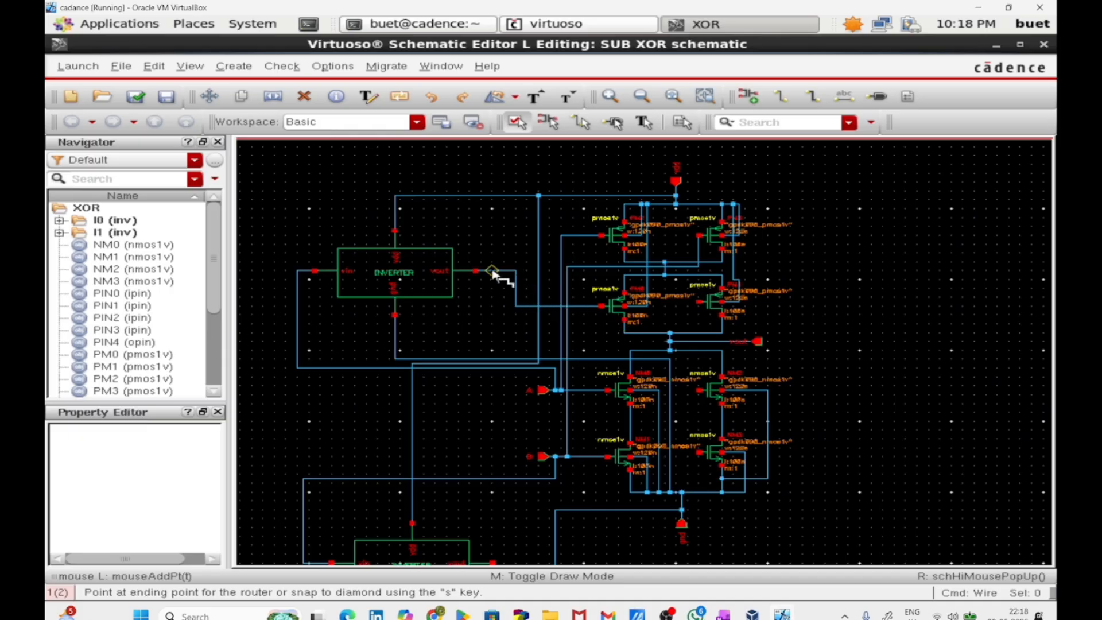
left_click(698, 391)
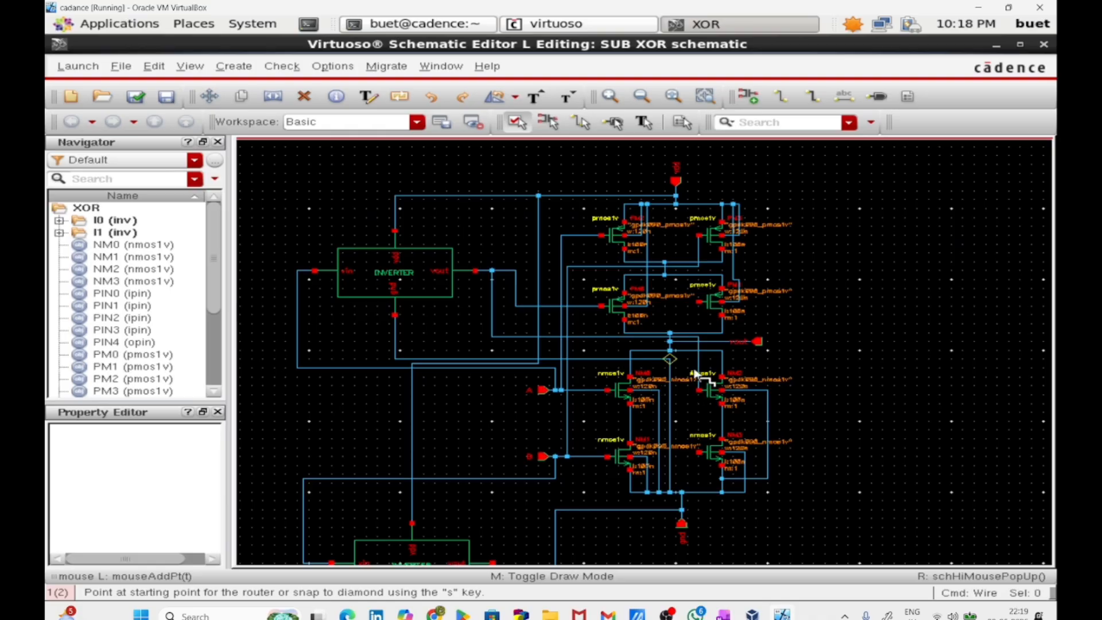
key("Escape")
Wire the vout terminal of the lower inverter to the gate of the lower-right NMOS transistor NM3
scroll(694, 381, "down", 2)
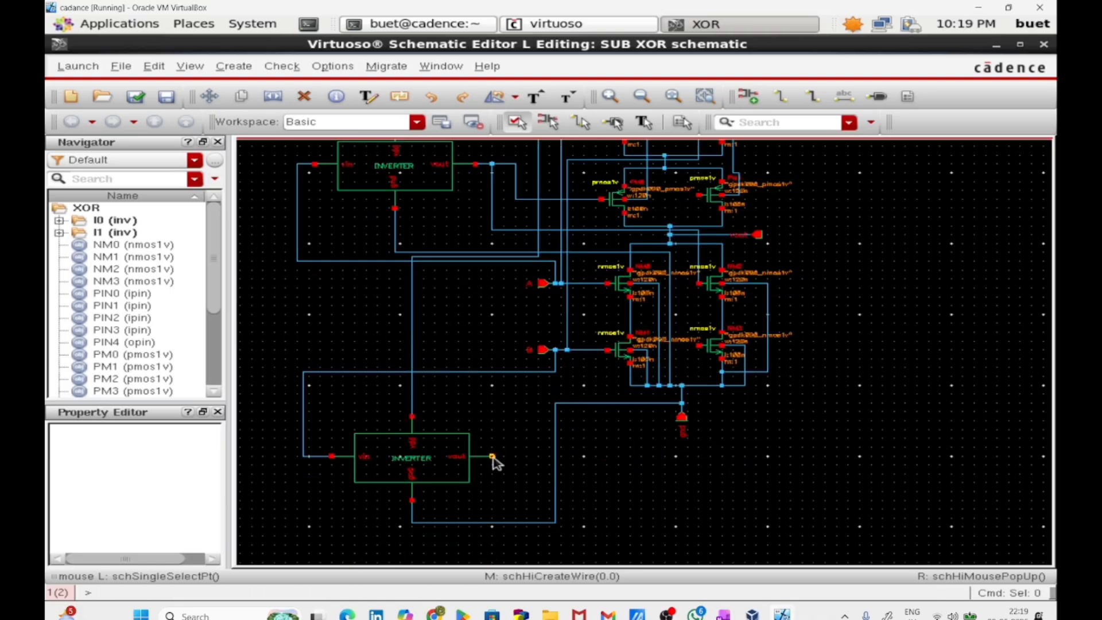
key("w")
left_click(492, 456)
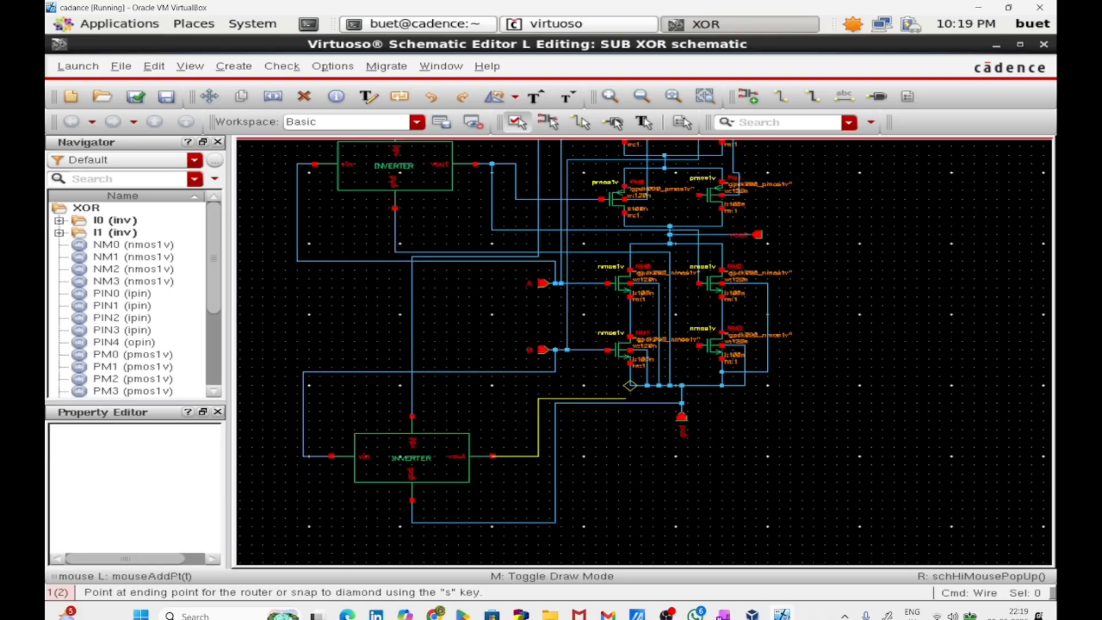
left_click(700, 351)
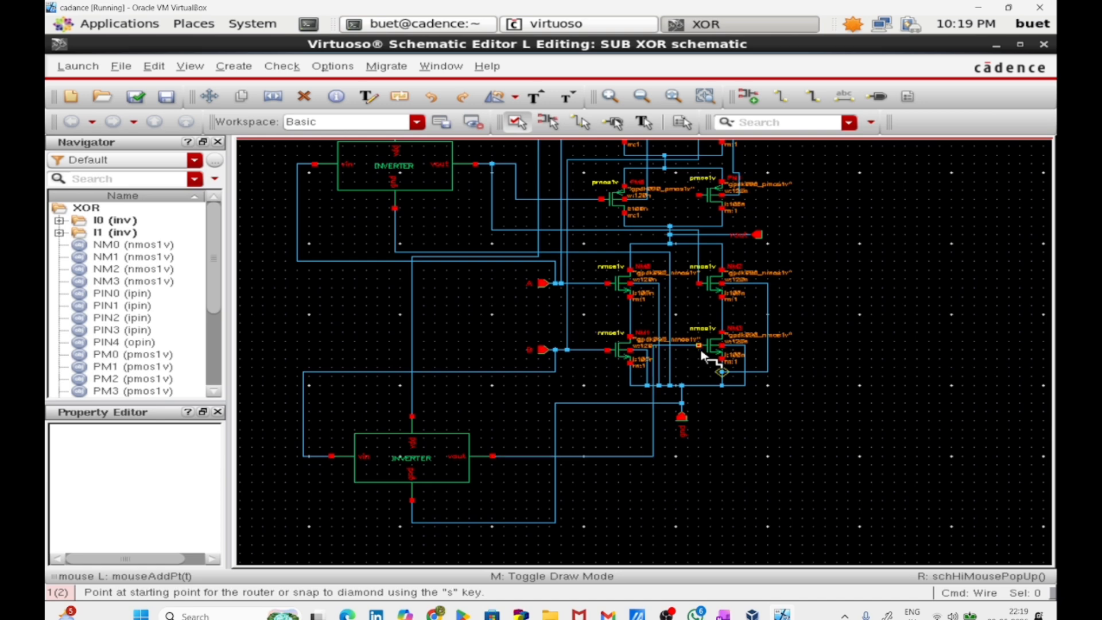
Branch a wire from the lower inverter's output to the gate of the lower-right PMOS transistor
left_click(682, 348)
scroll(678, 327, "up", 3)
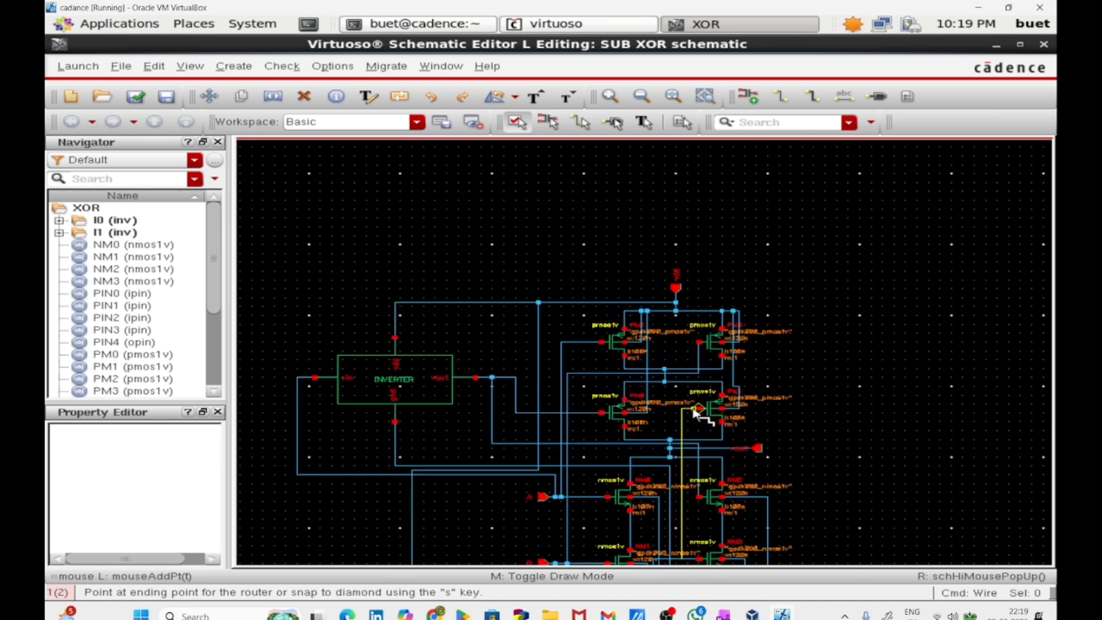
left_click(697, 409)
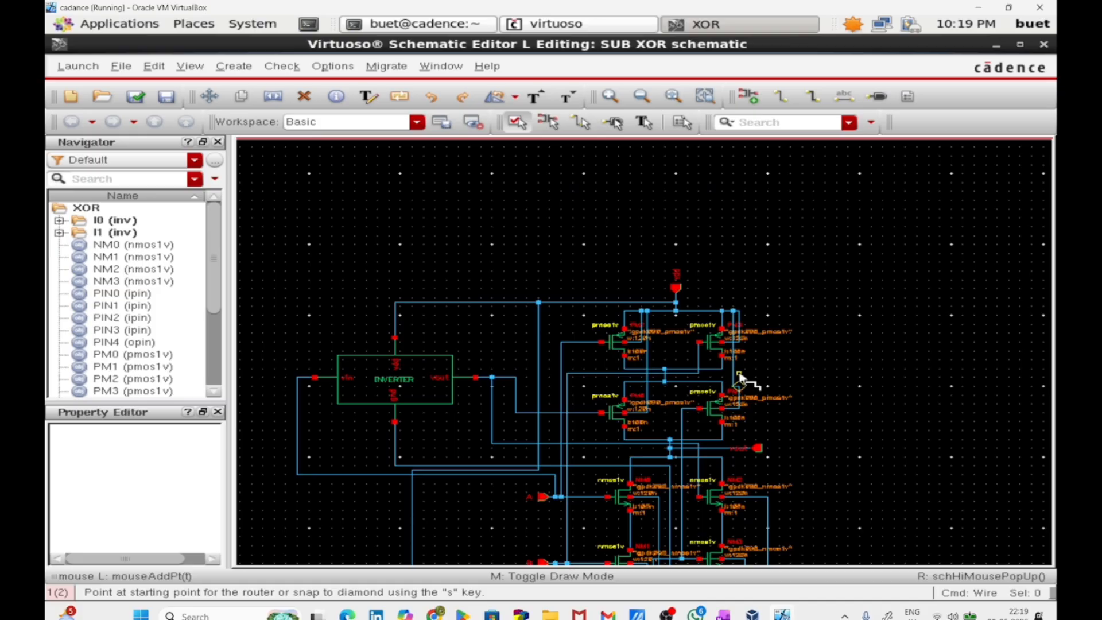
Check and save the XOR schematic, and review the check messages in the Virtuoso log
key("f")
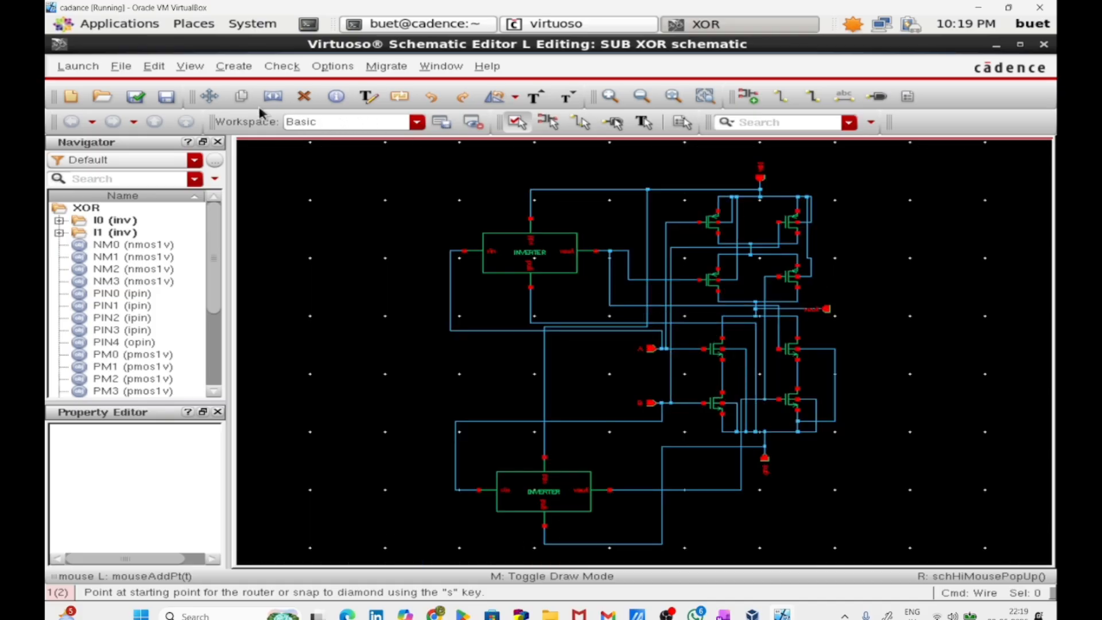
left_click(137, 97)
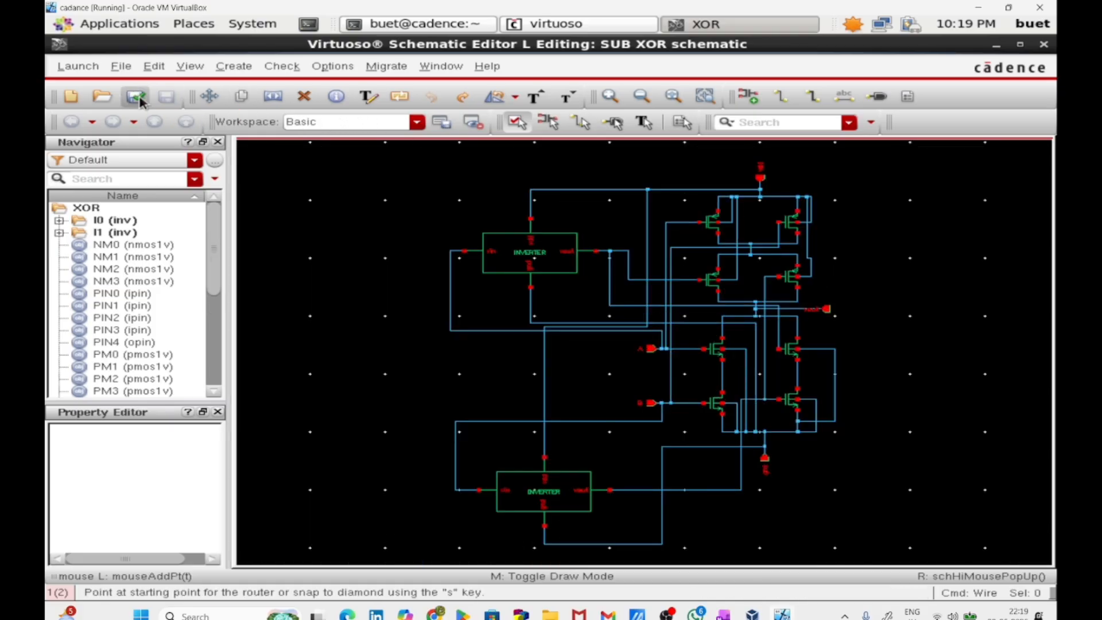
left_click(1020, 45)
left_click_drag(838, 50, 1056, 67)
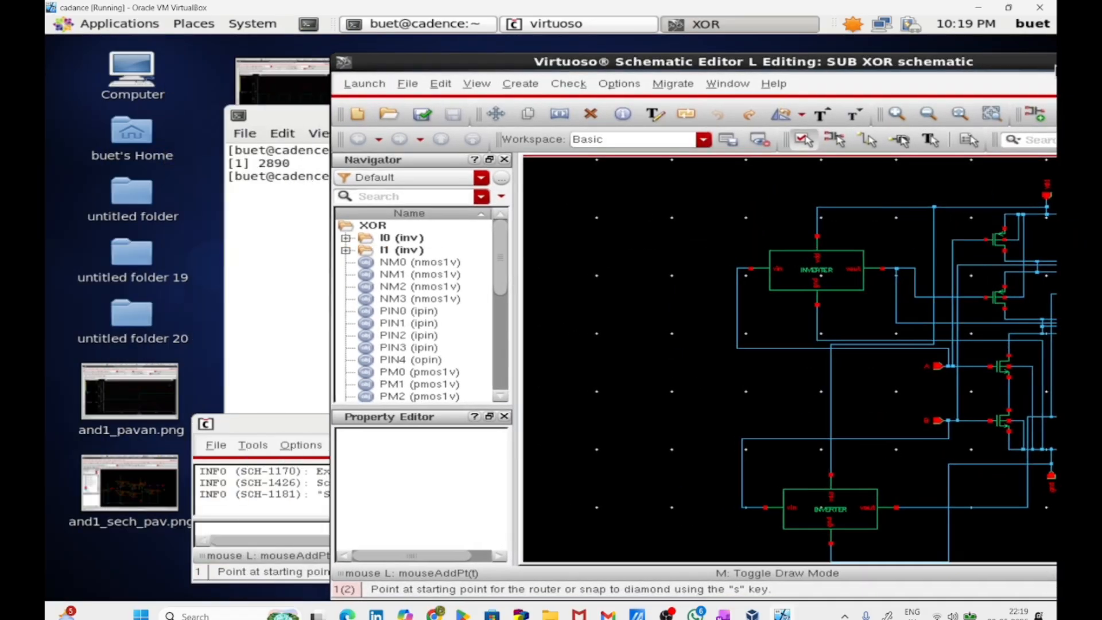
left_click(261, 468)
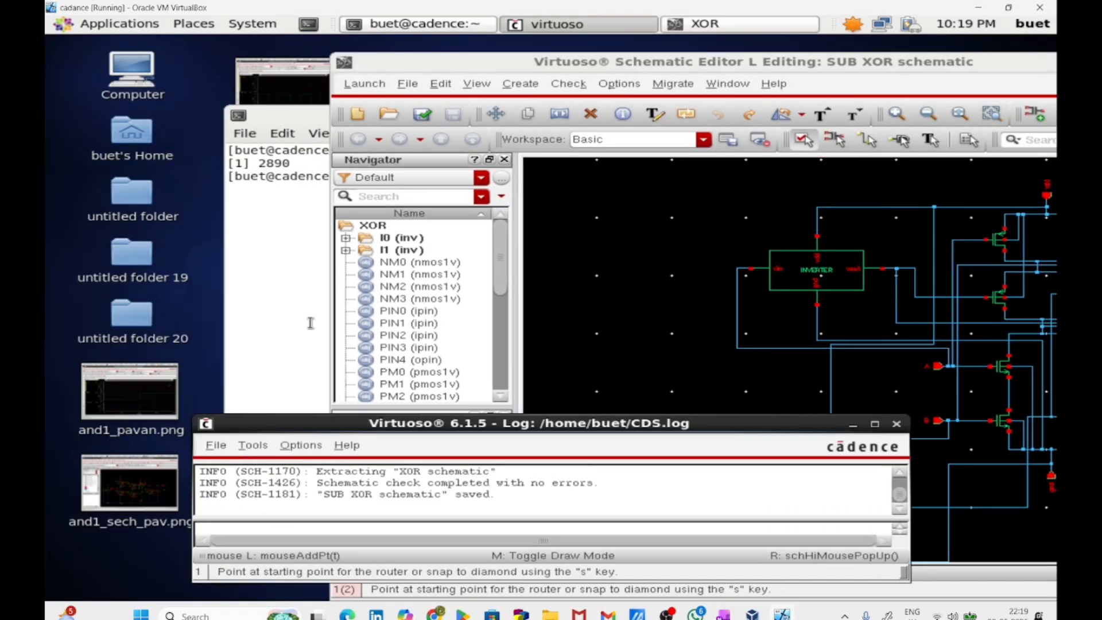
left_click_drag(822, 47, 648, 49)
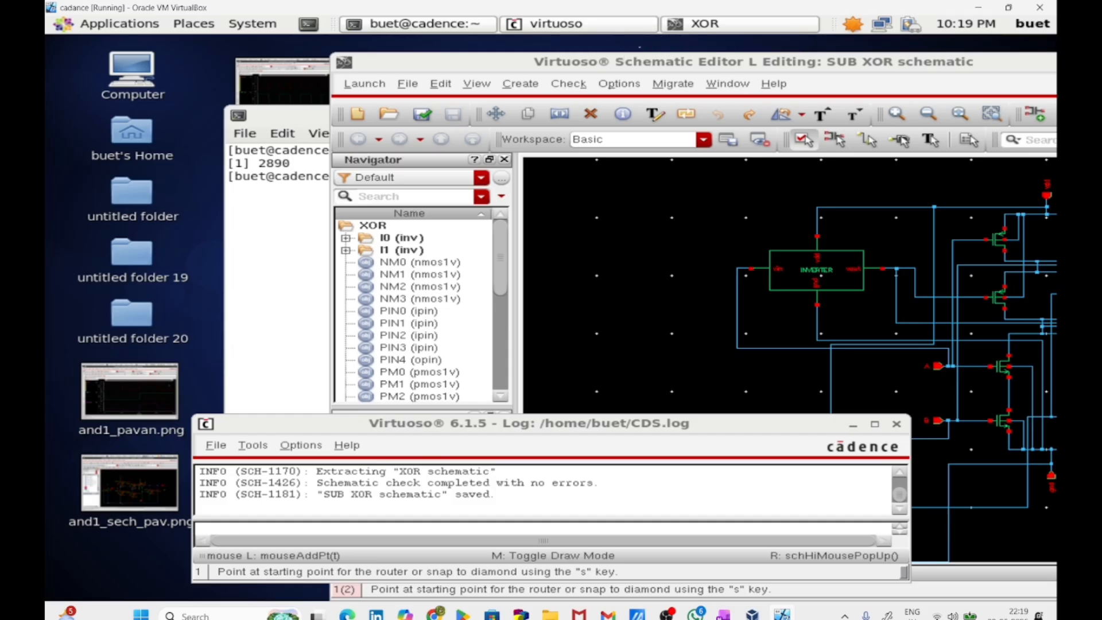
double_click(484, 60)
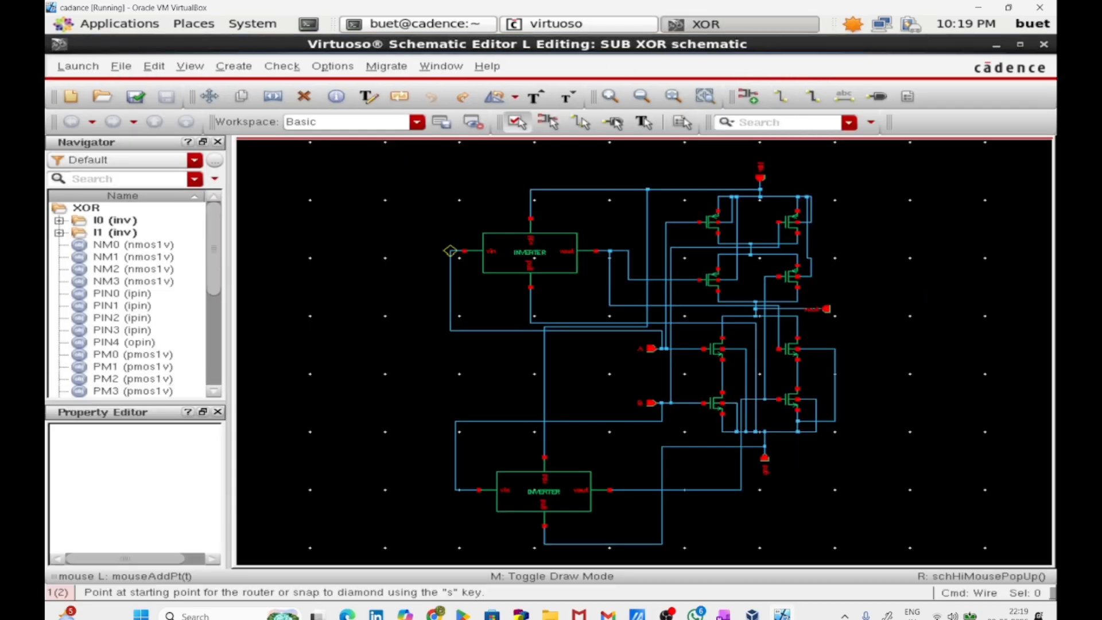
Start generating a symbol cellview from the SUB XOR schematic using the schematicSymbol data type
left_click(233, 66)
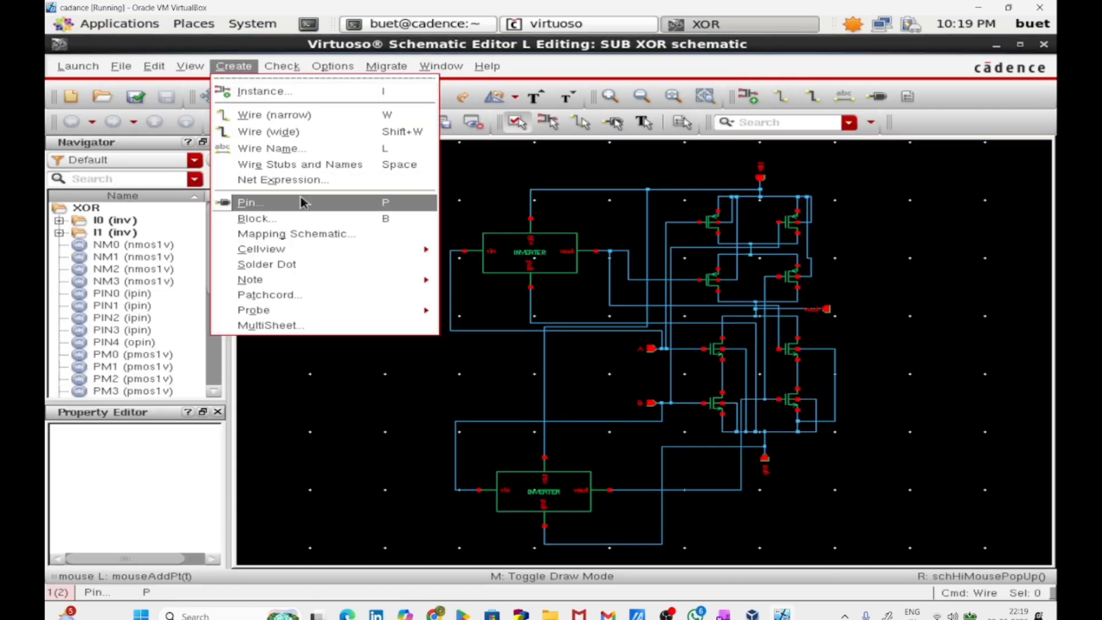
mouse_move(261, 249)
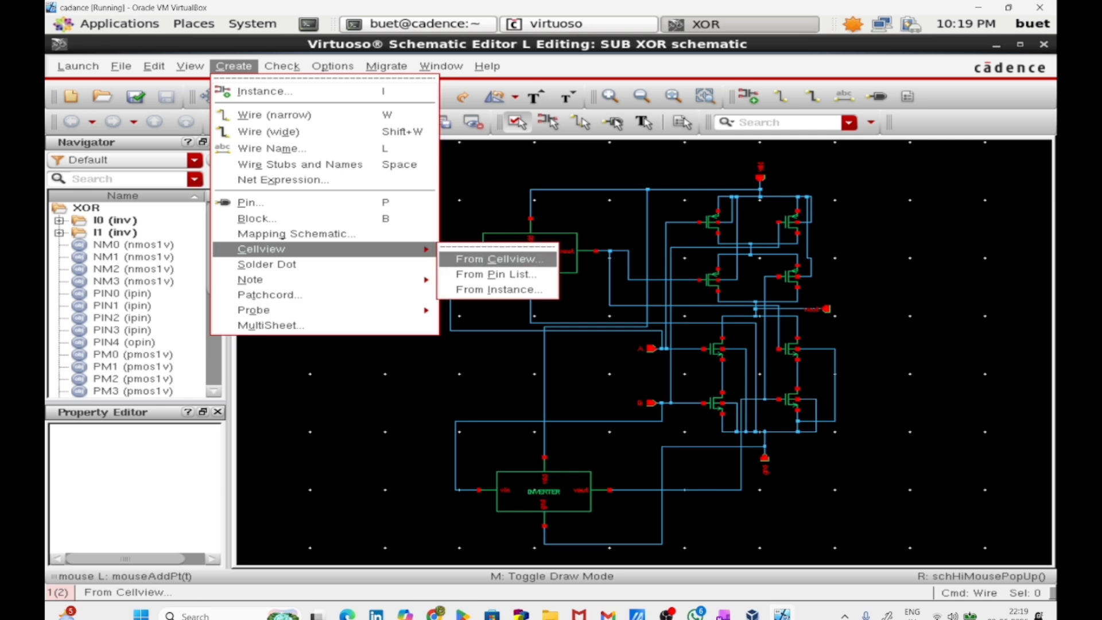
left_click(459, 258)
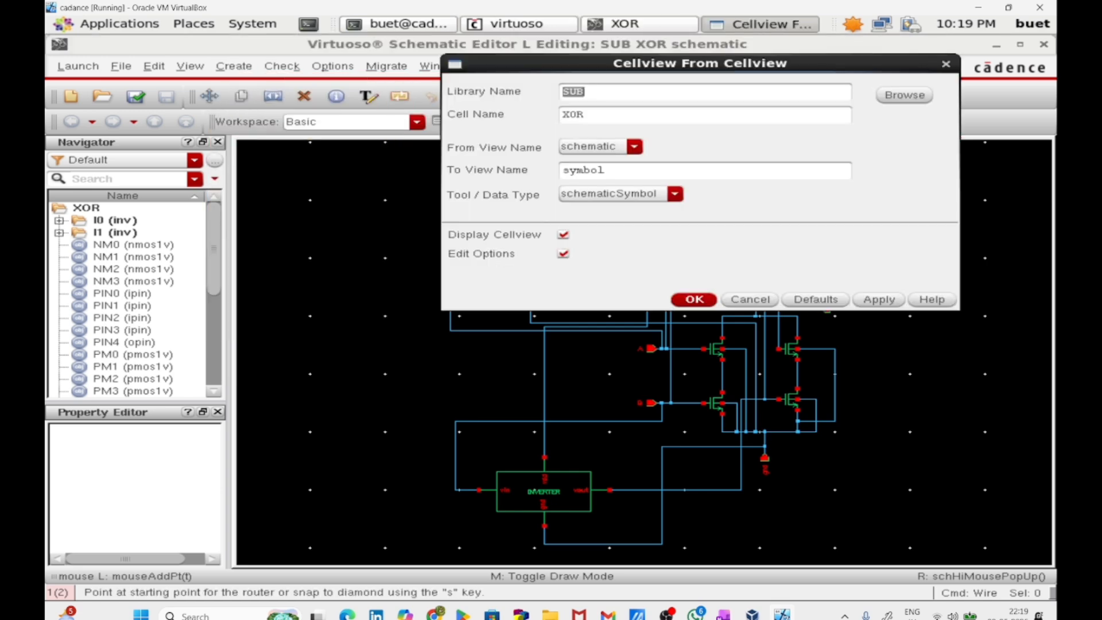
left_click(693, 299)
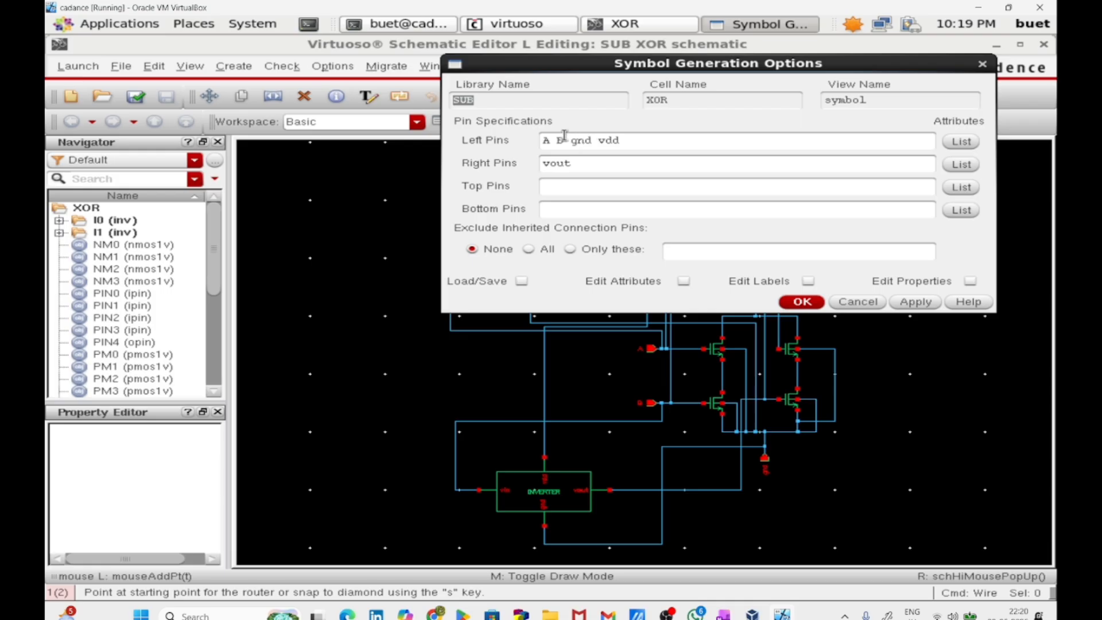
Move gnd and vdd from the symbol's left pins to its top pins, keeping A and B on the left
left_click_drag(562, 140, 626, 140)
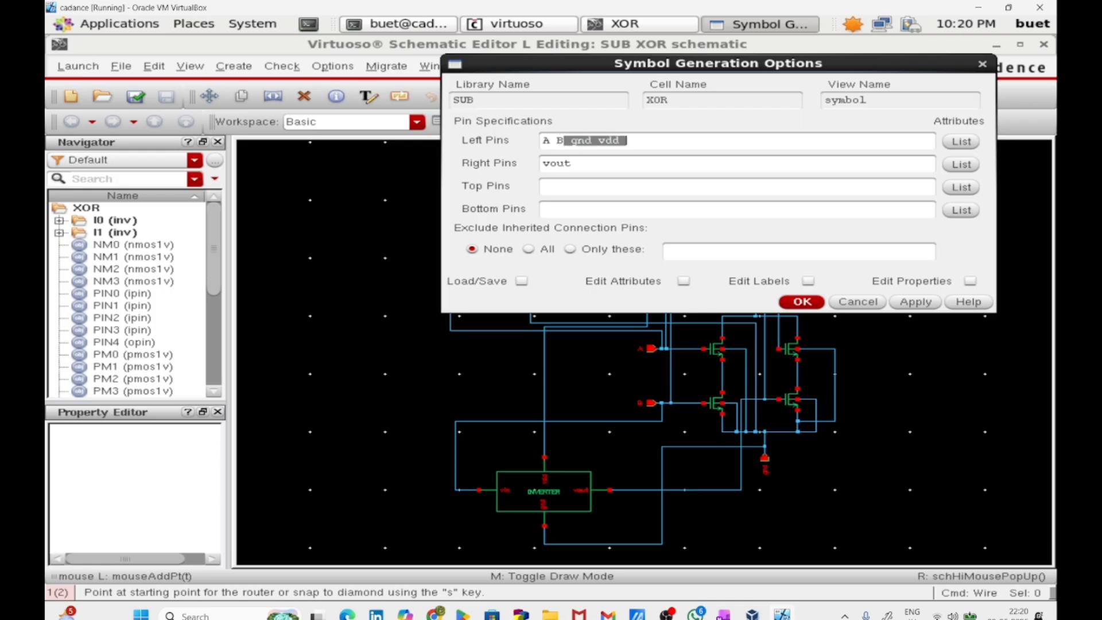
right_click(631, 143)
left_click(646, 186)
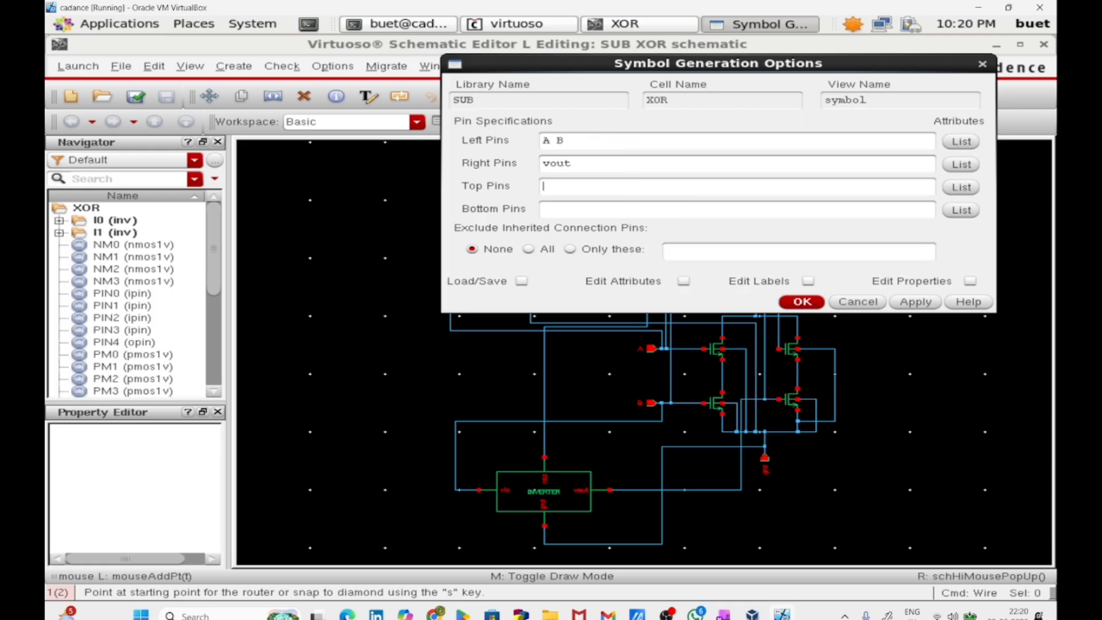
middle_click(632, 186)
left_click_drag(626, 186, 542, 186)
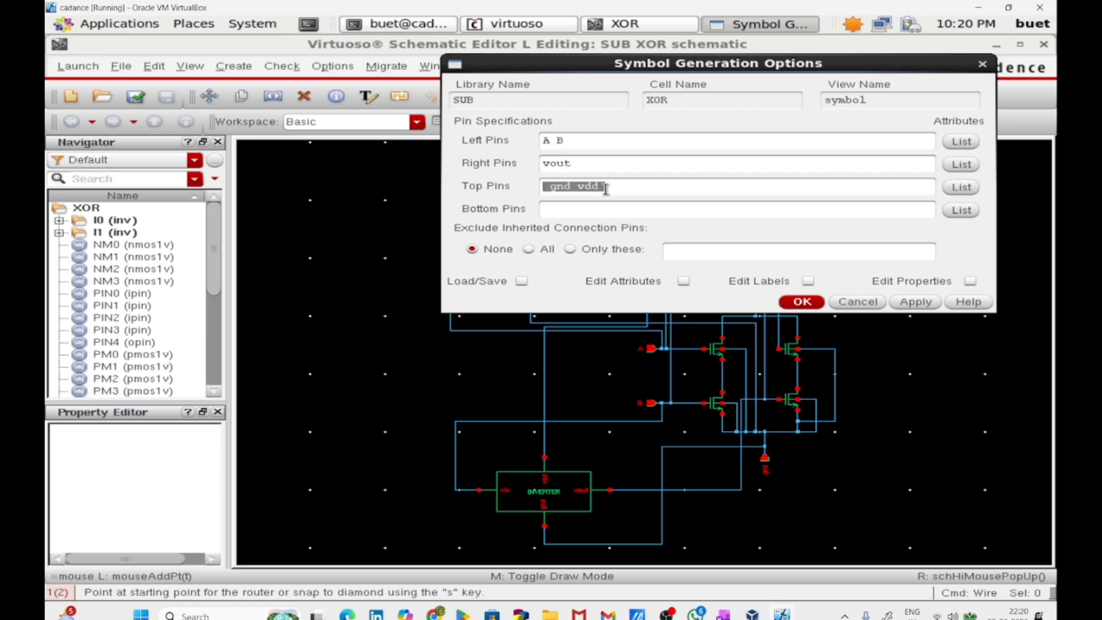
left_click(570, 187)
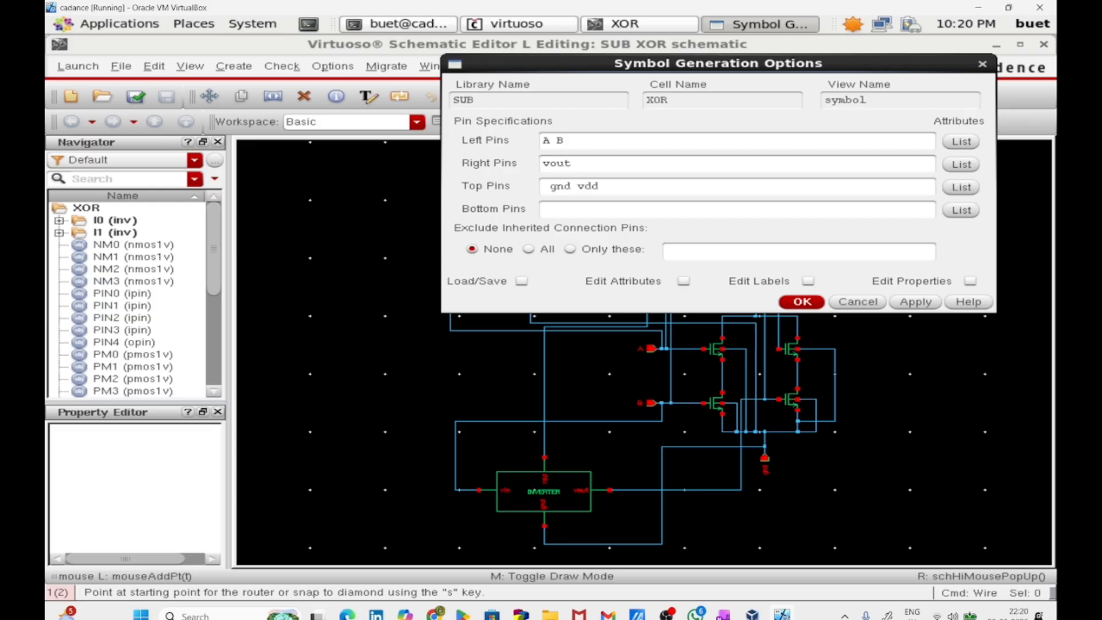
Move gnd from the top pins to the bottom pins and generate the XOR symbol
left_click_drag(557, 186, 577, 187)
right_click(555, 185)
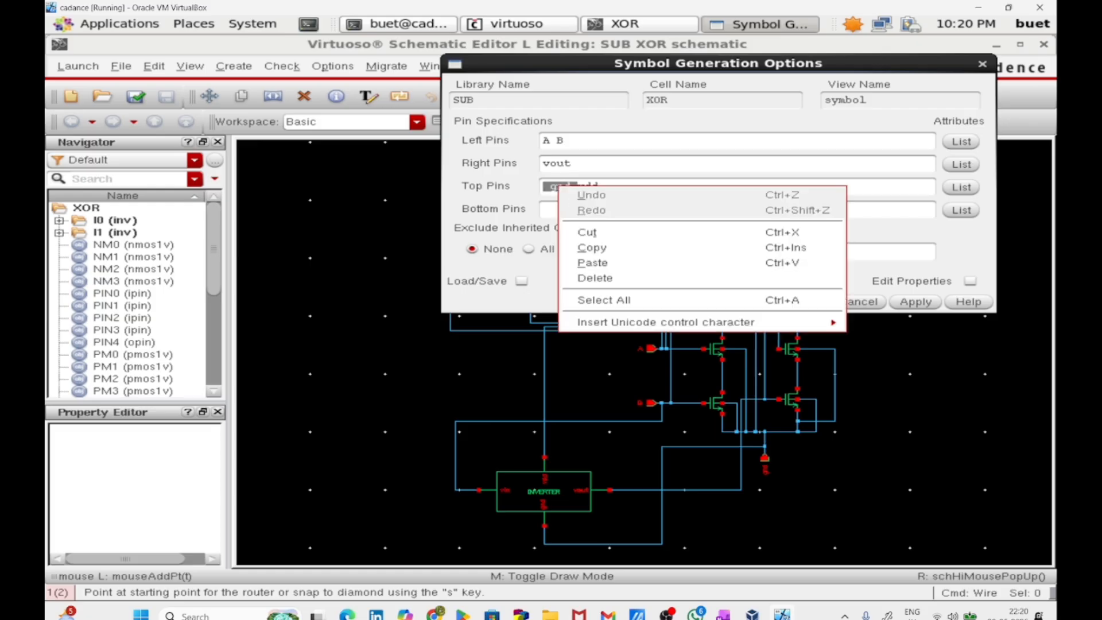
left_click(586, 231)
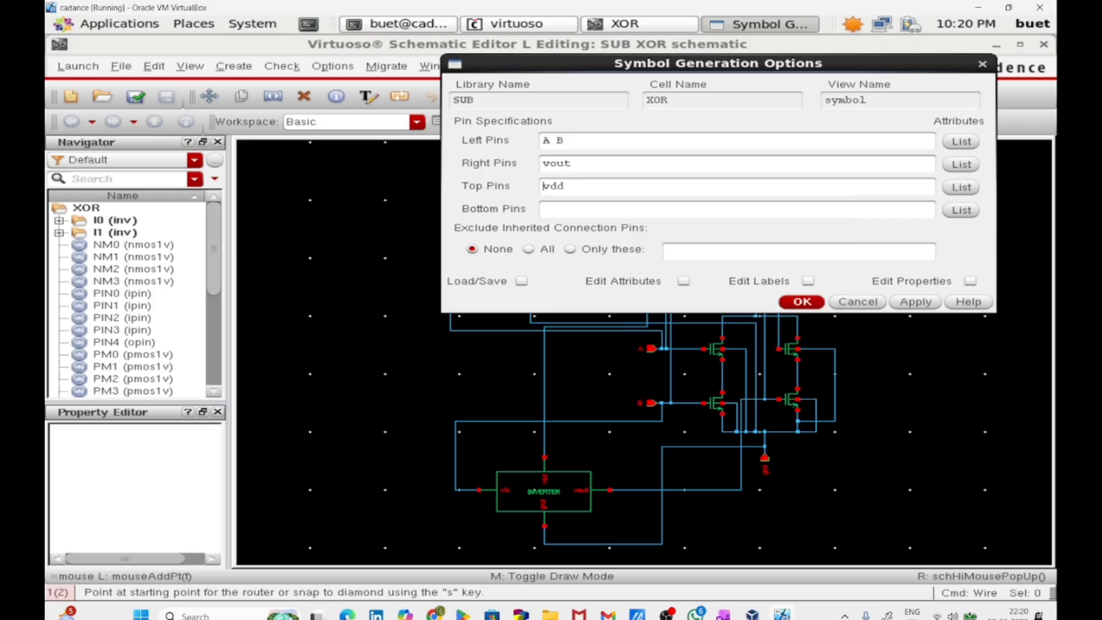
left_click(577, 214)
key("ctrl+v")
left_click(802, 302)
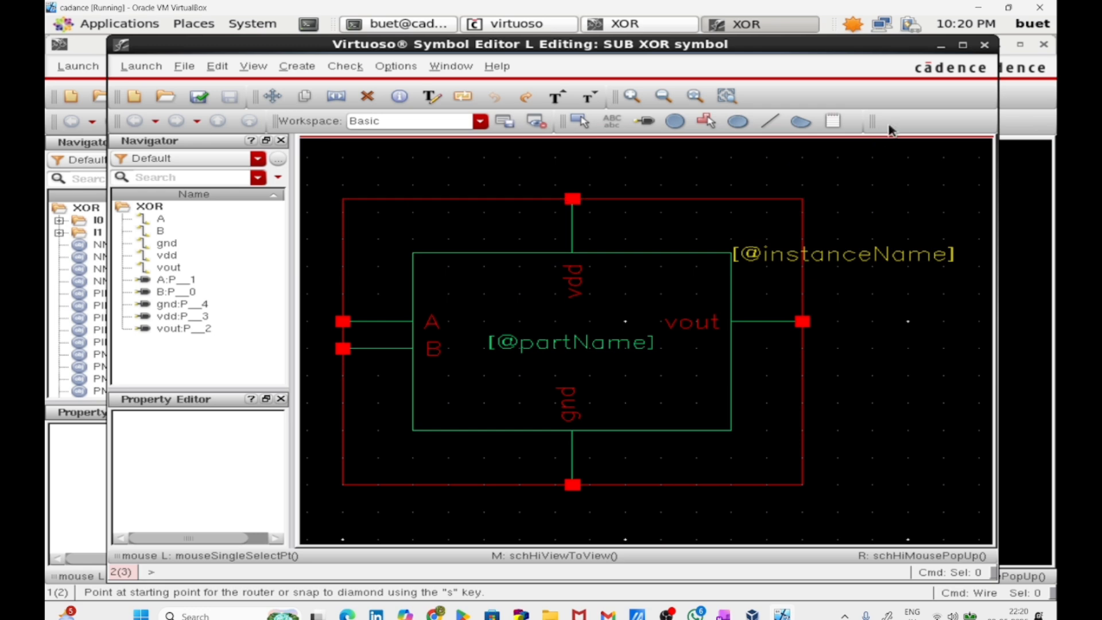
left_click(962, 45)
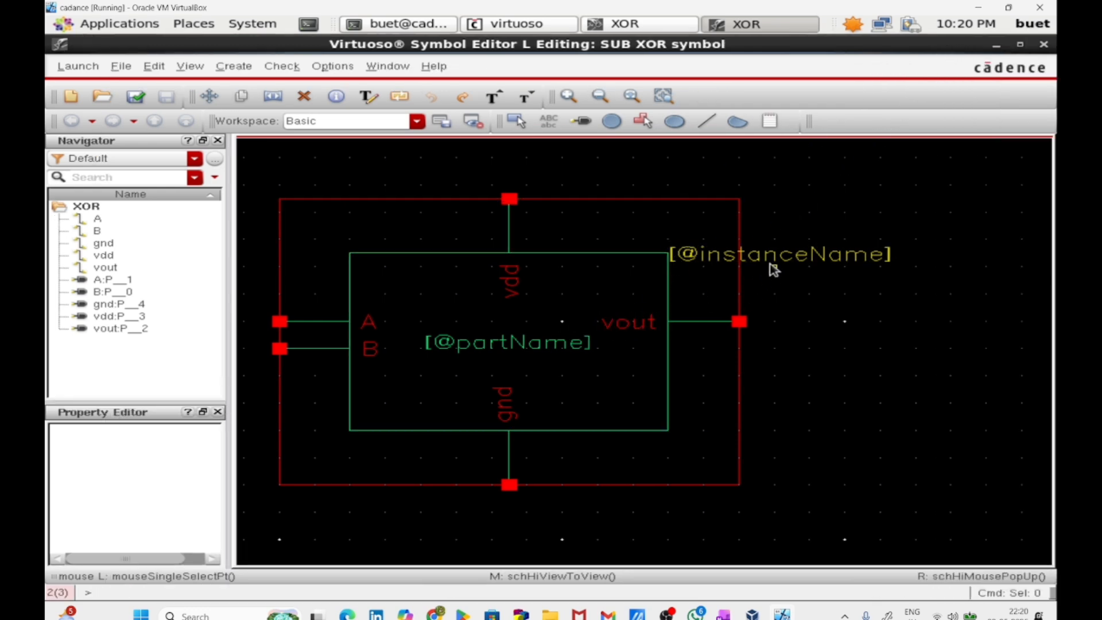
right_click(776, 261)
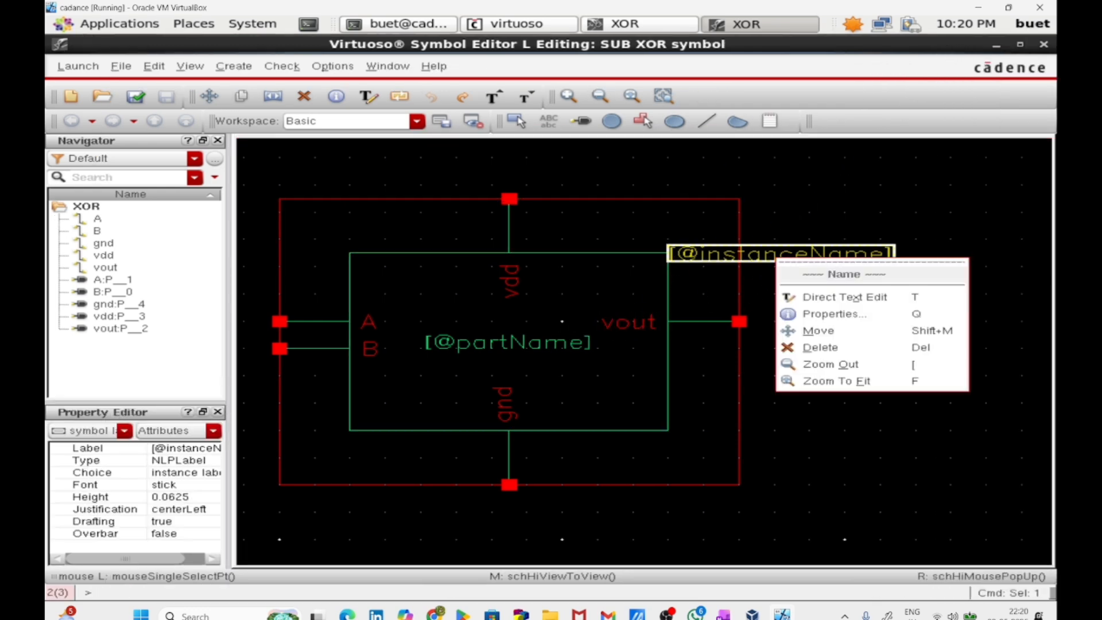
left_click(833, 347)
double_click(583, 347)
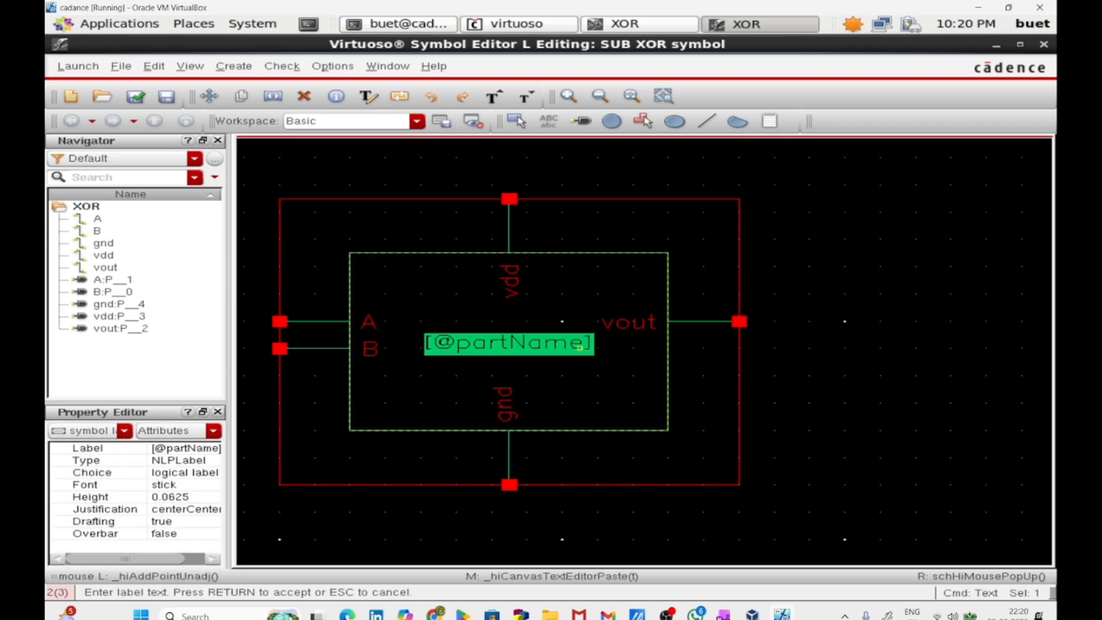
type("X")
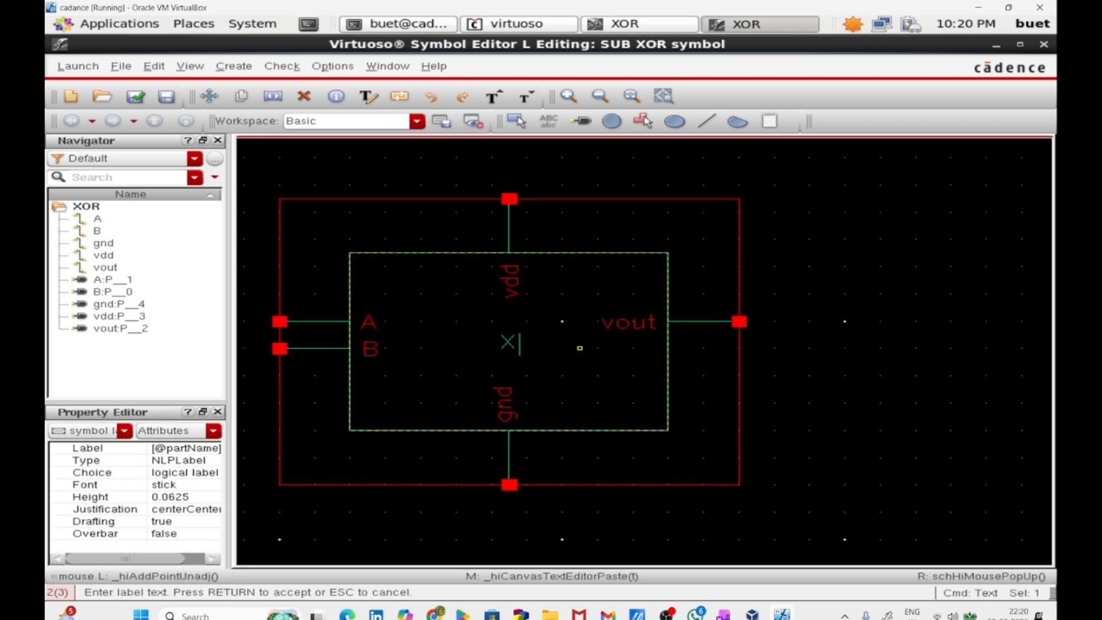
type("OR GATE")
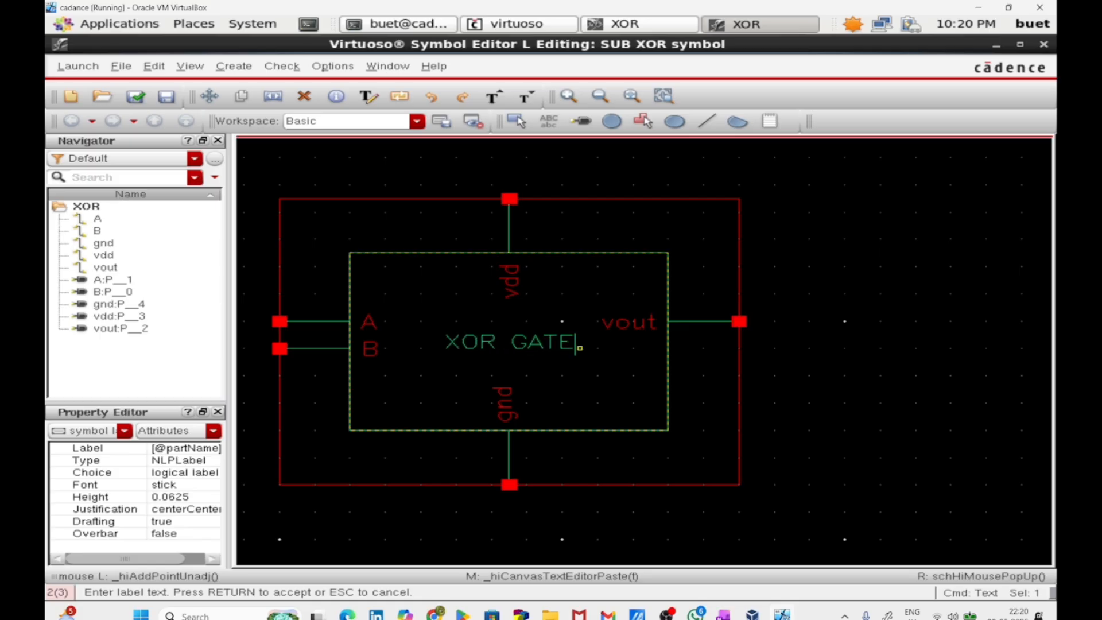
key("Return")
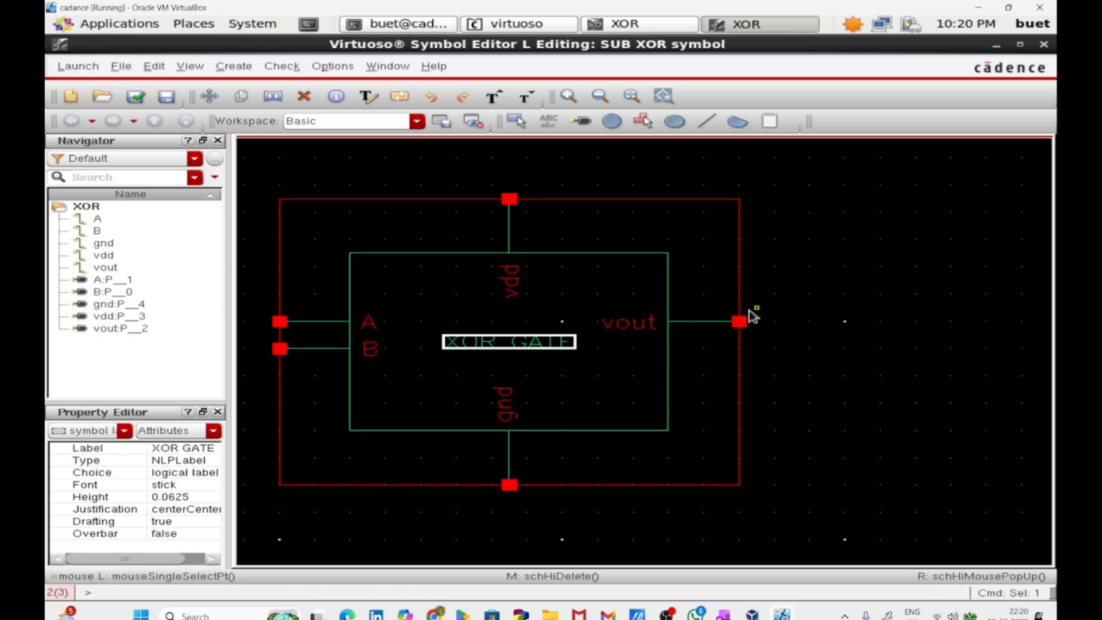
left_click(776, 301)
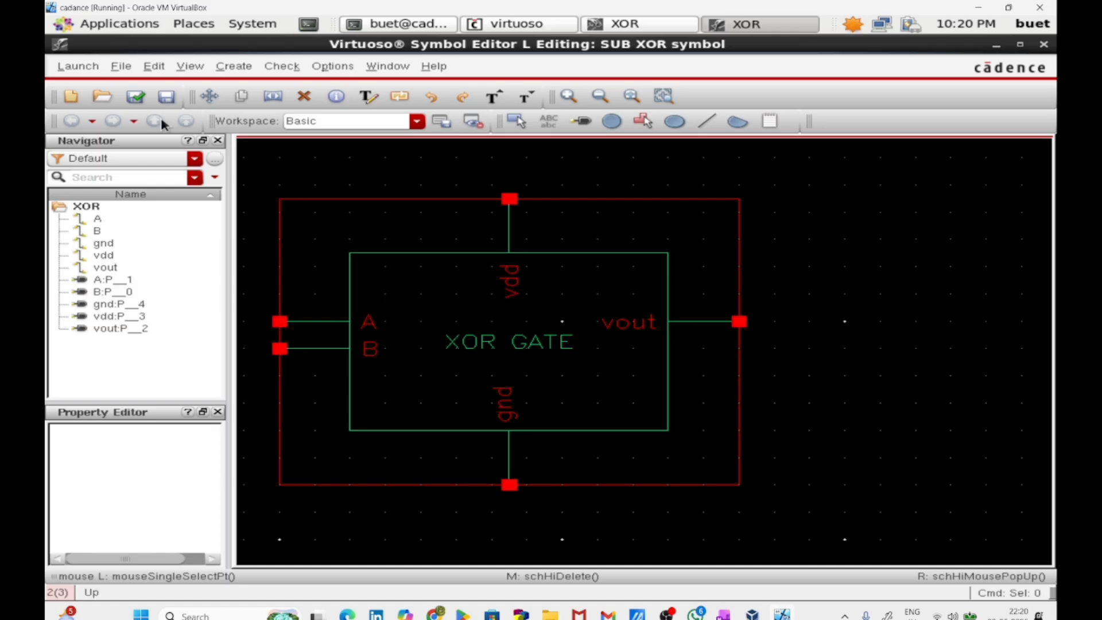
Check and save the XOR symbol, and minimize the symbol and schematic editors to expose the Virtuoso log window
left_click(135, 96)
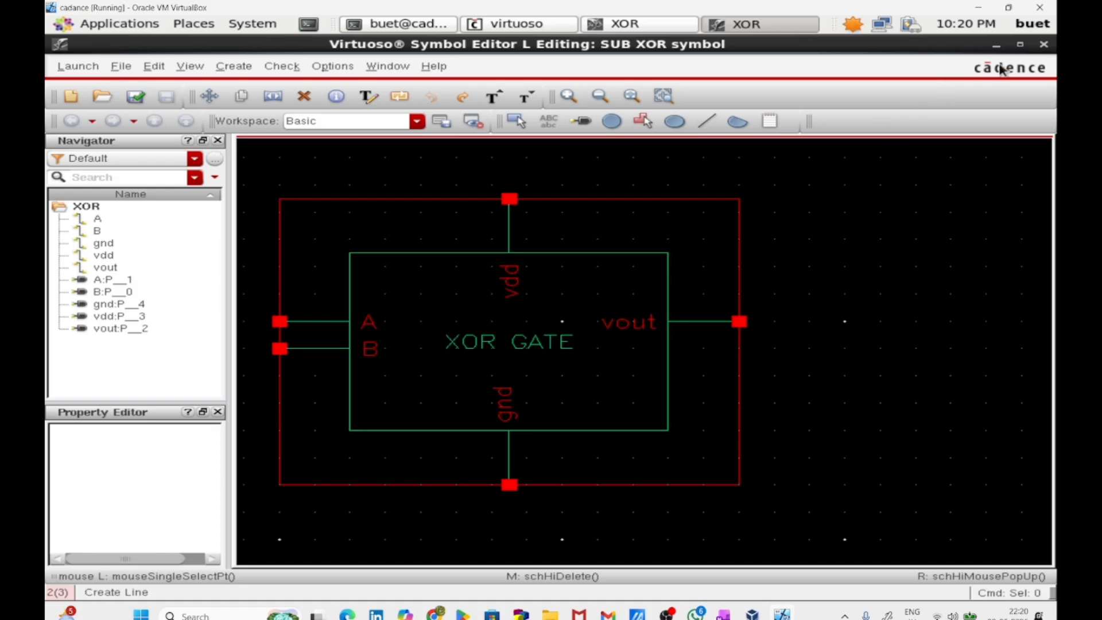
left_click(1019, 44)
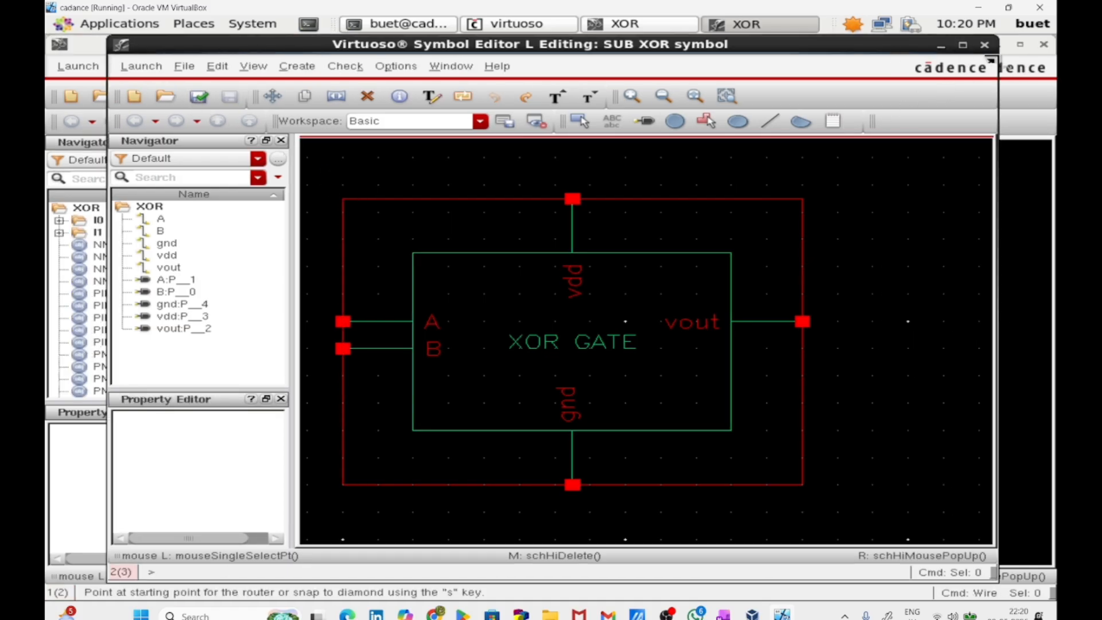
left_click(1020, 45)
left_click_drag(814, 66, 933, 66)
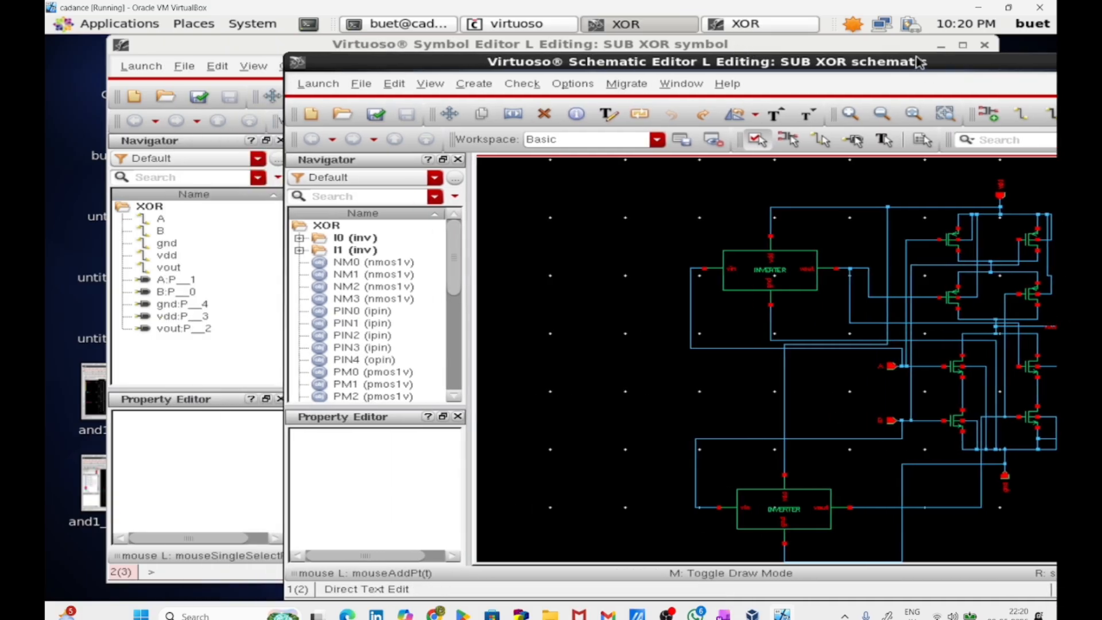
left_click(941, 45)
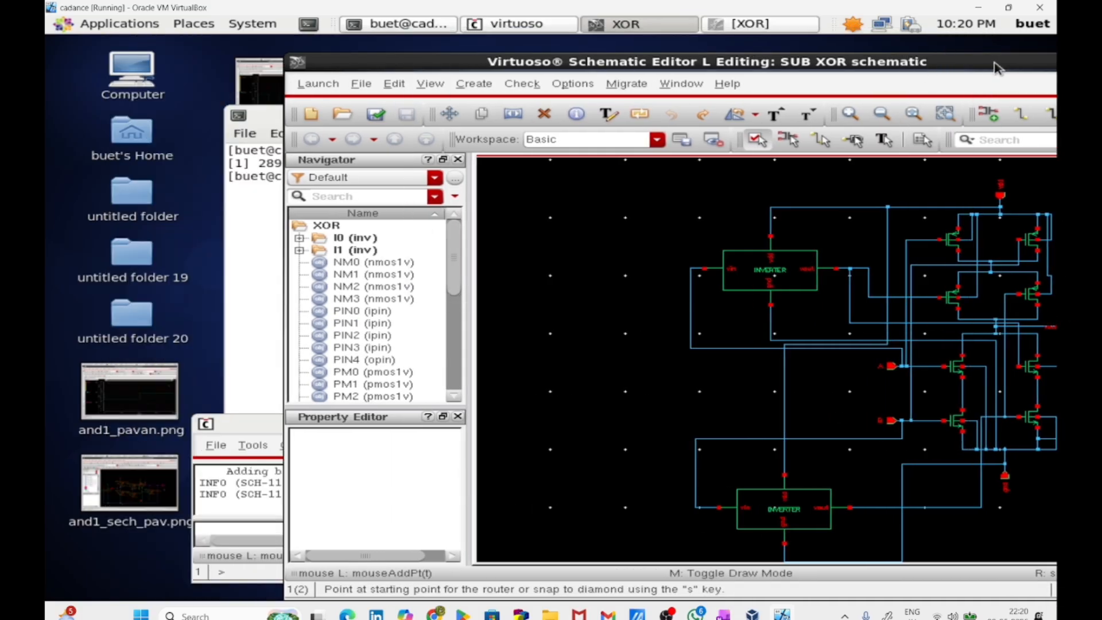
left_click_drag(993, 62, 845, 61)
left_click(967, 65)
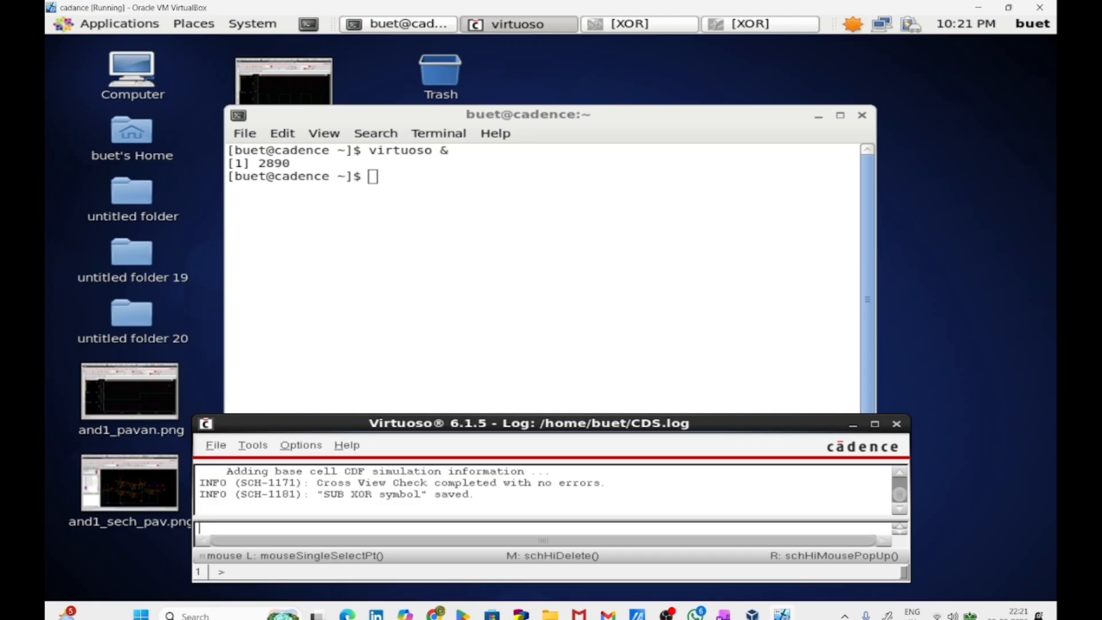
Create a new schematic cellview named XOR1 in the SUB library and maximize its editor window
left_click(217, 445)
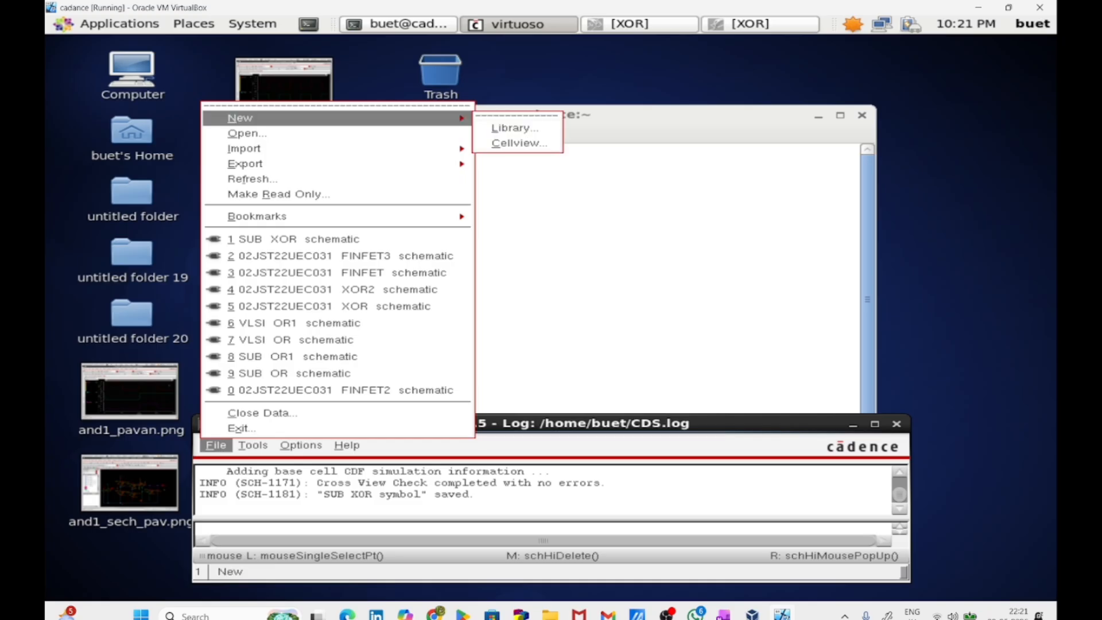
left_click(513, 145)
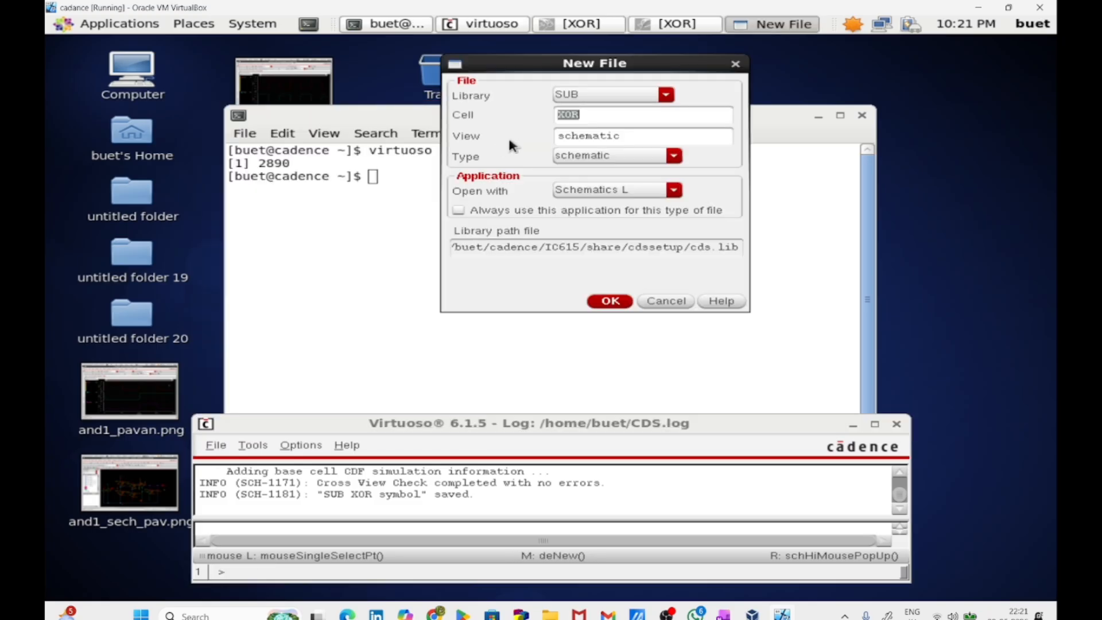
left_click(603, 123)
key("Return")
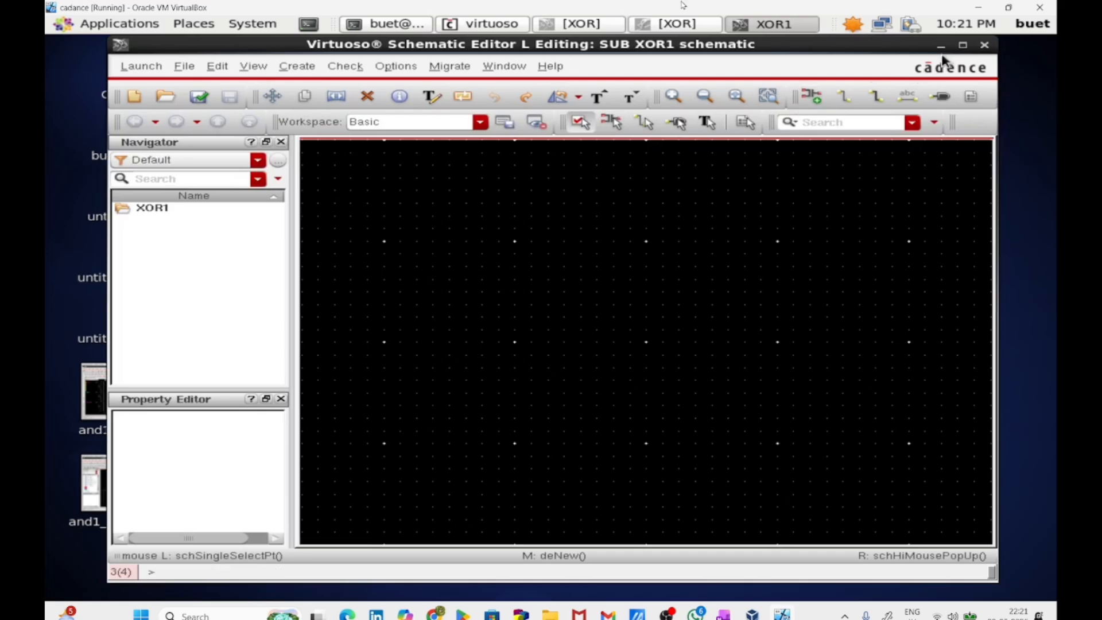
left_click(962, 44)
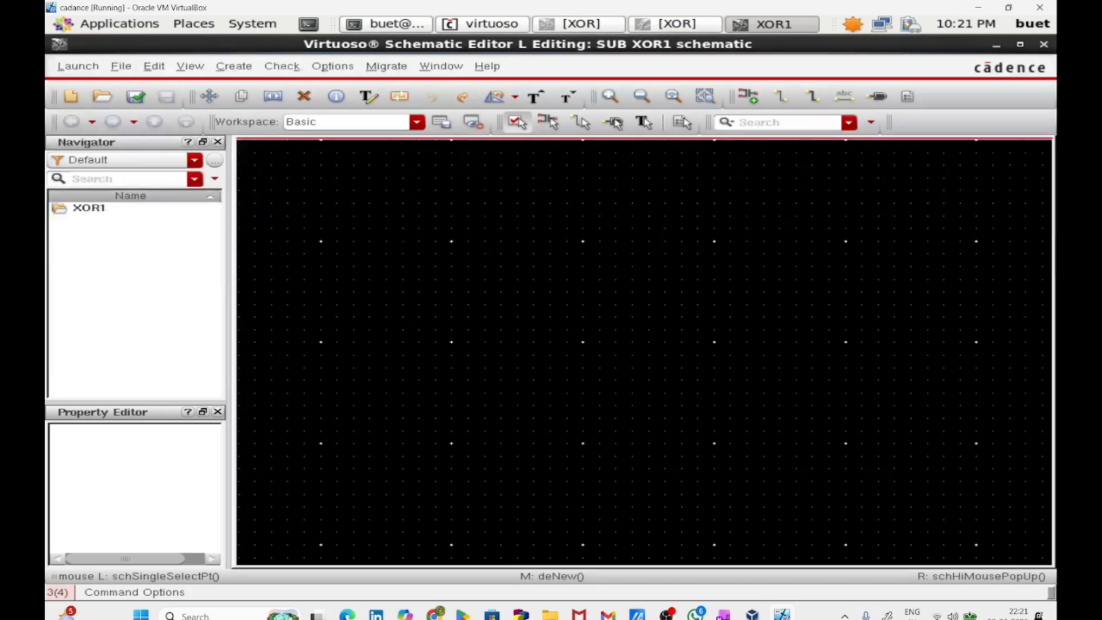
Place one instance of the XOR symbol from the SUB library in the middle of the XOR1 schematic
key("i")
left_click(783, 90)
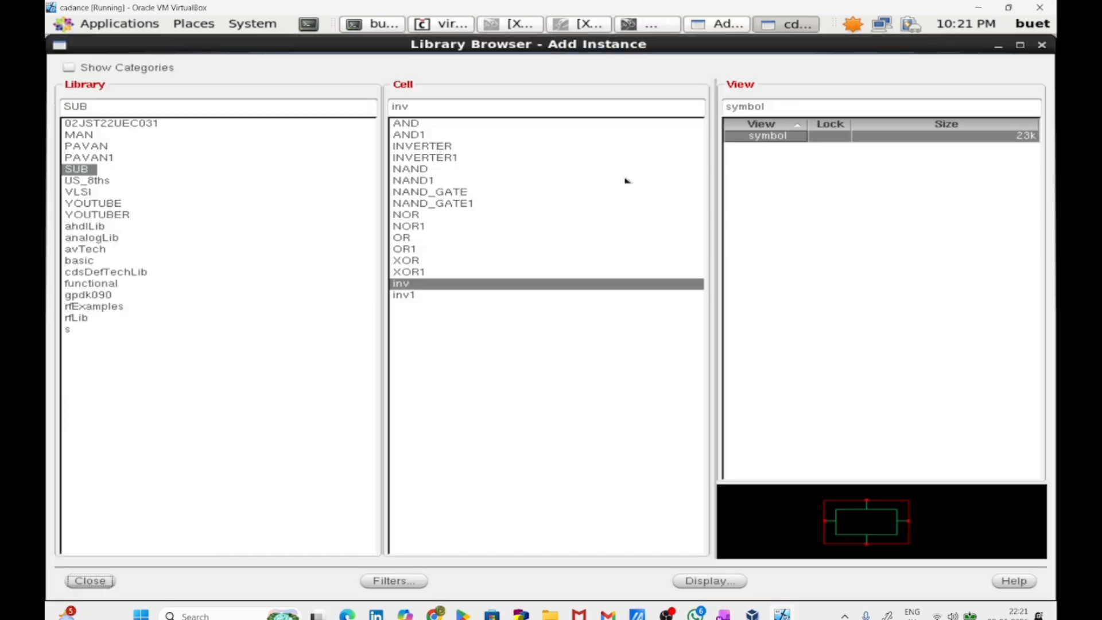
left_click(428, 261)
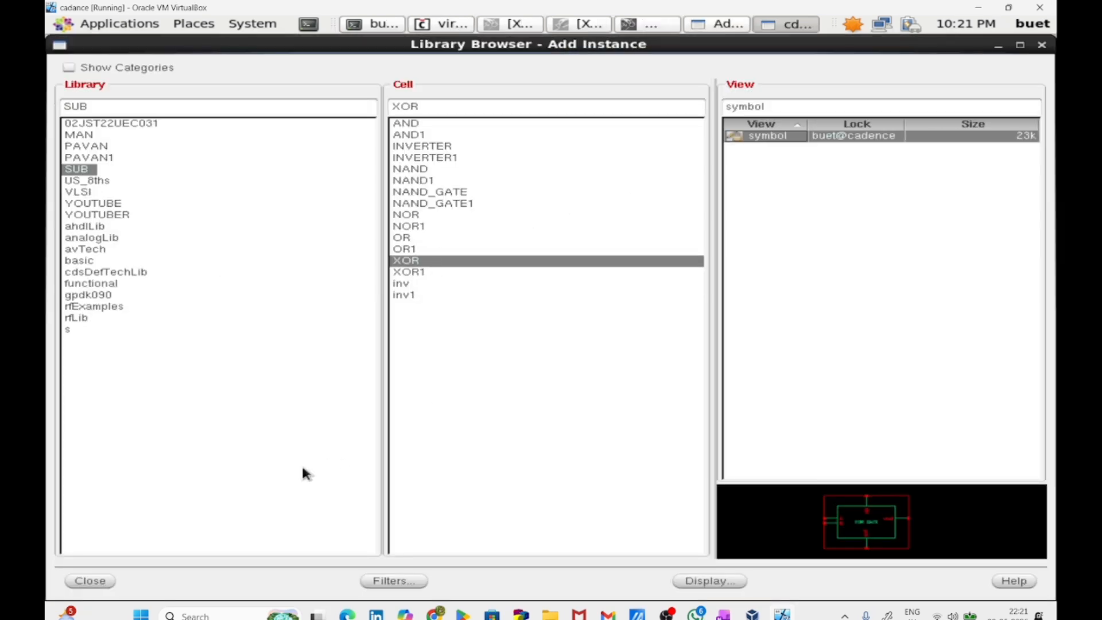
left_click(102, 580)
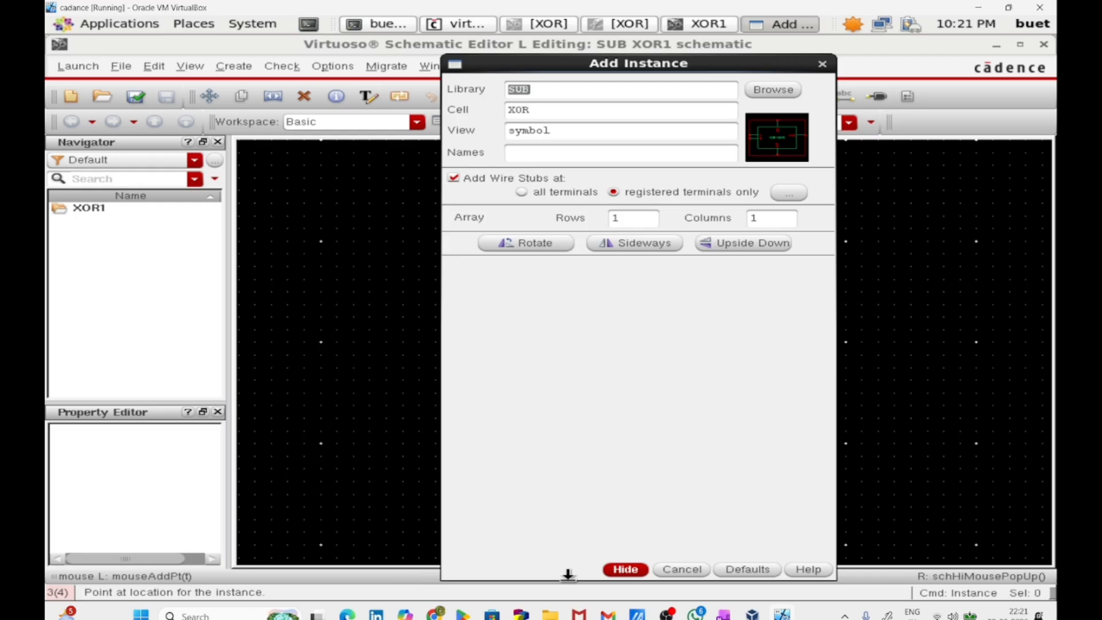
left_click(609, 571)
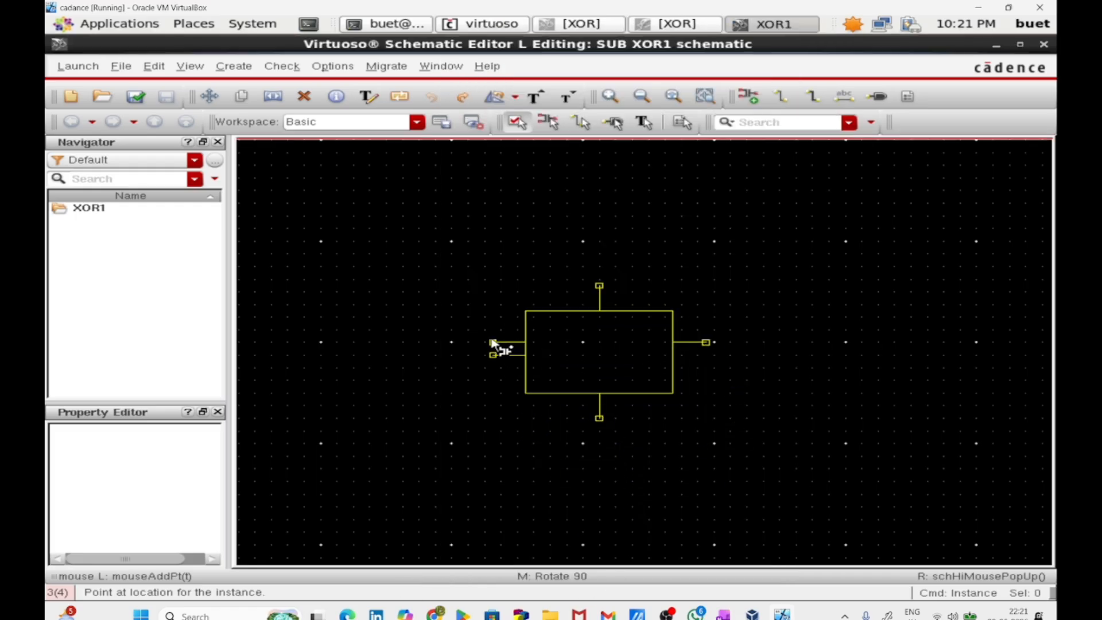
left_click(492, 343)
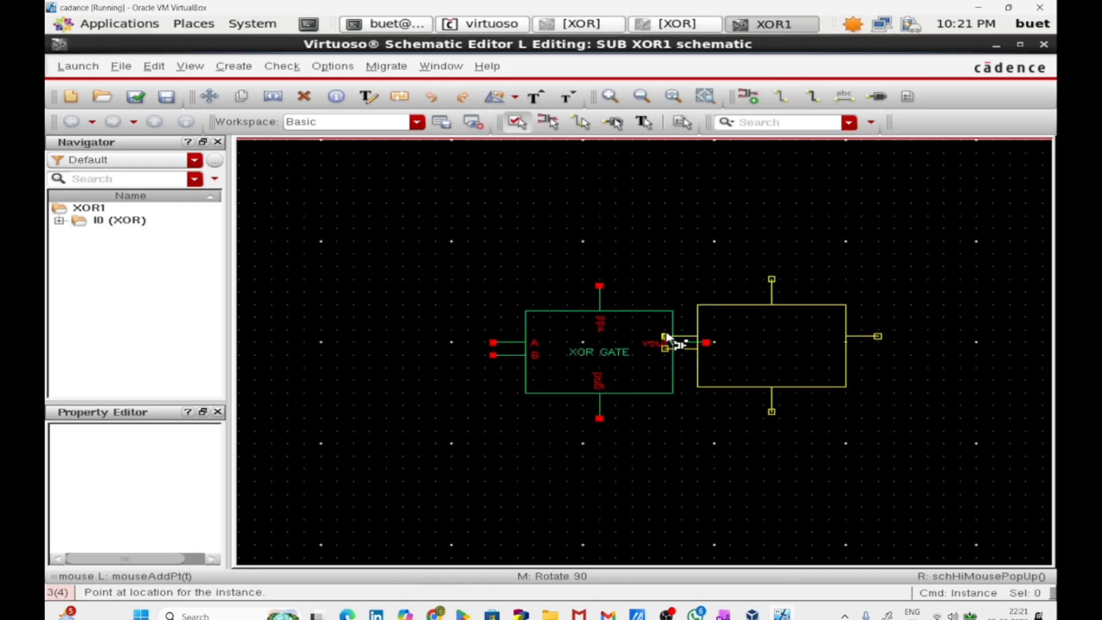
key("Escape")
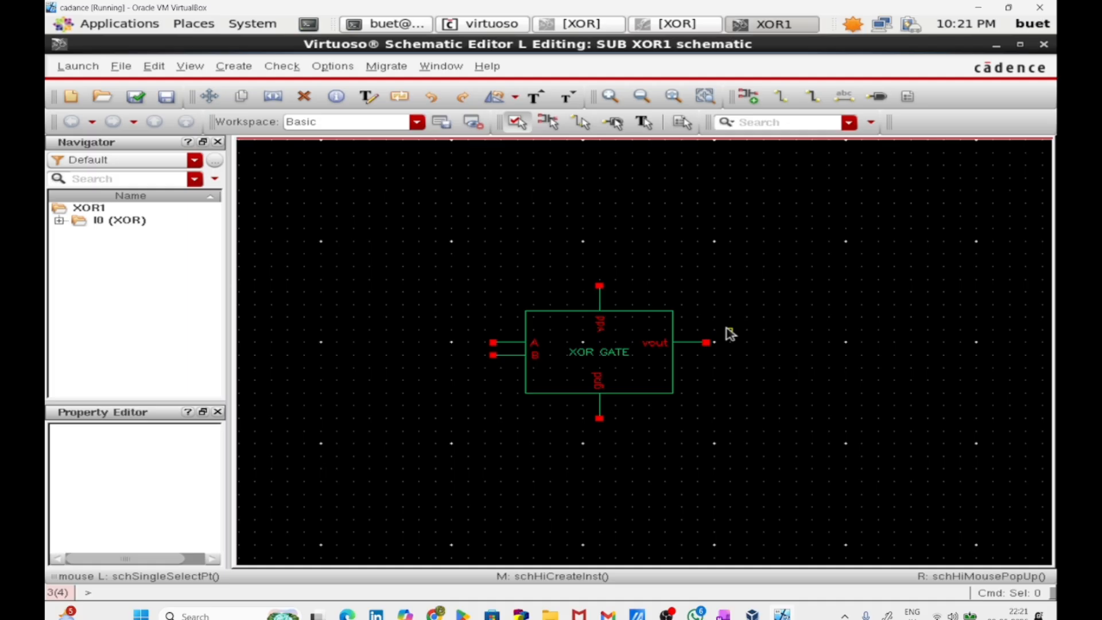
Add an output pin named vout beside the vout terminal of the XOR GATE symbol
key("p")
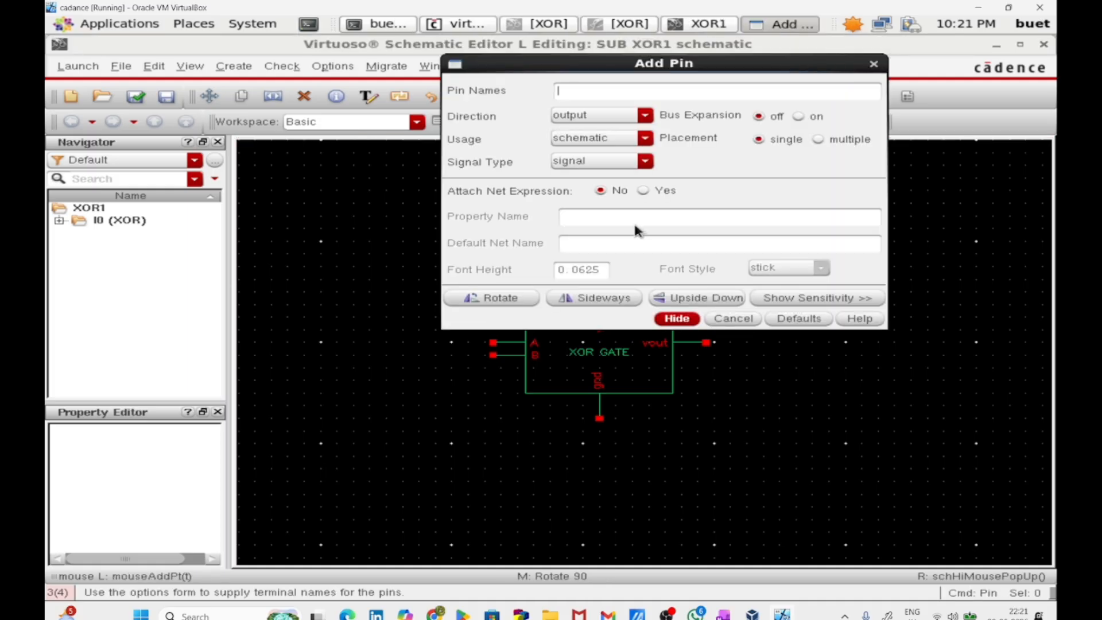
type("vout")
key("Return")
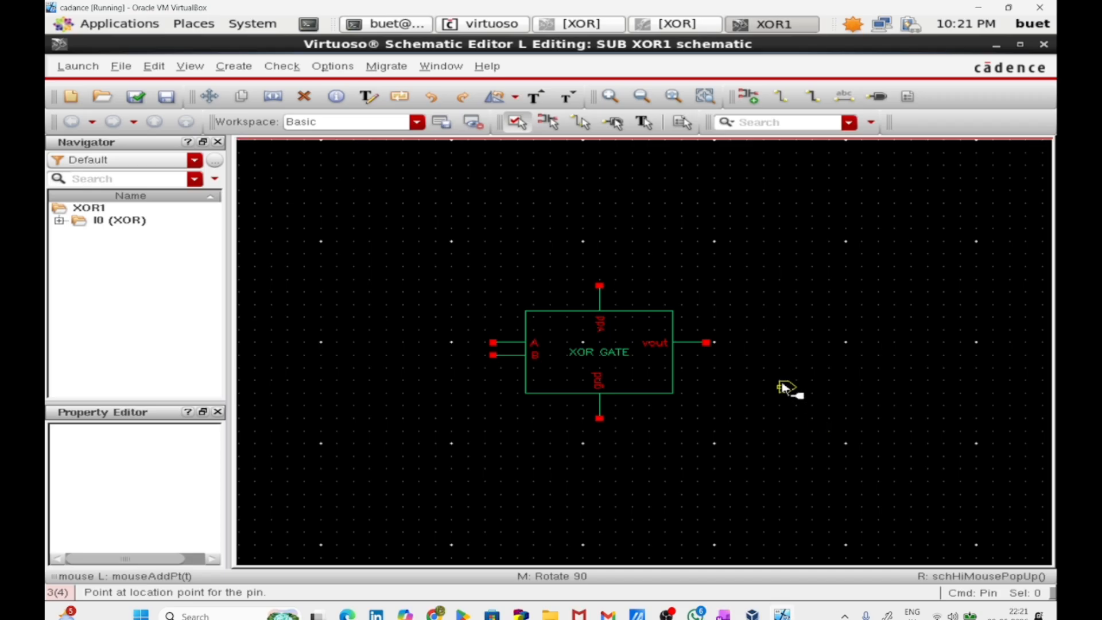
left_click(769, 343)
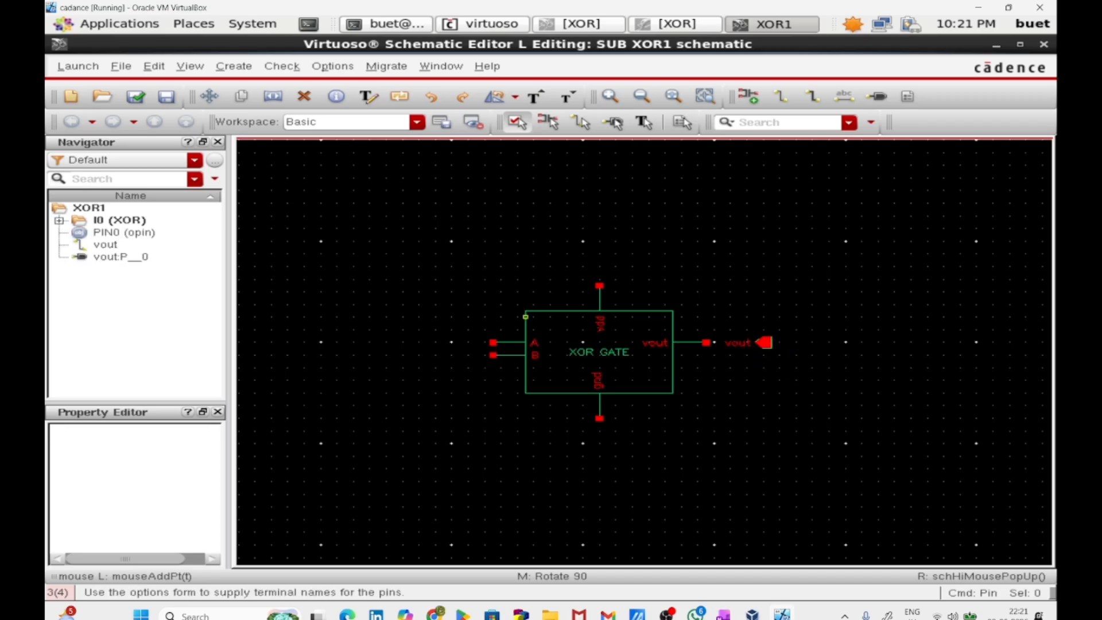
key("Escape")
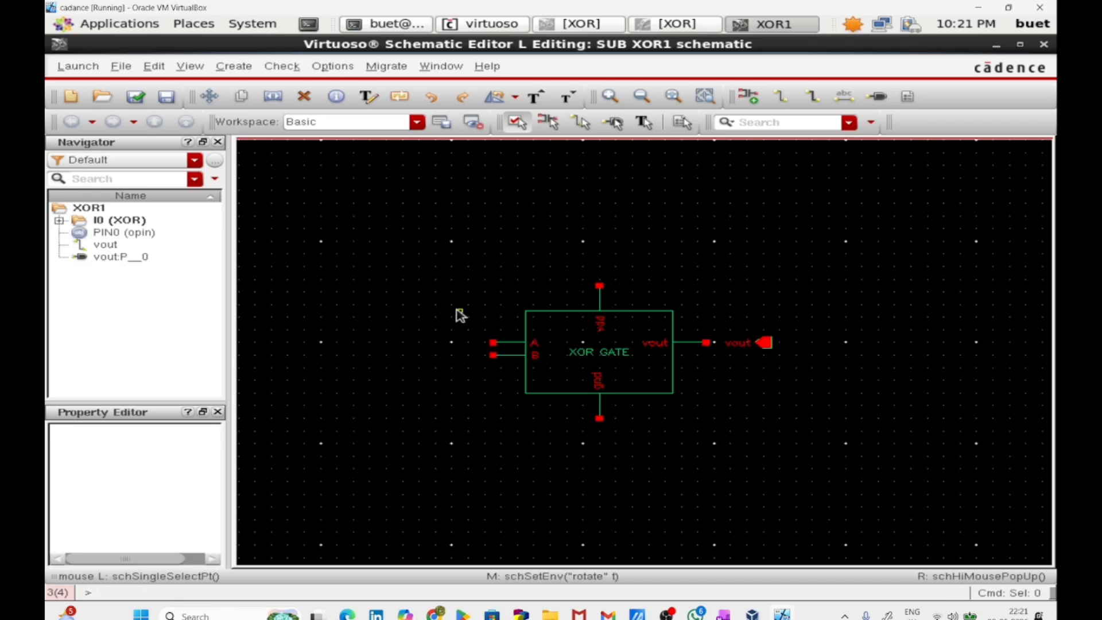
Define input pins A, B, vdd and gnd, and place A and B to the left of the XOR GATE symbol
key("p")
left_click(590, 114)
left_click(586, 127)
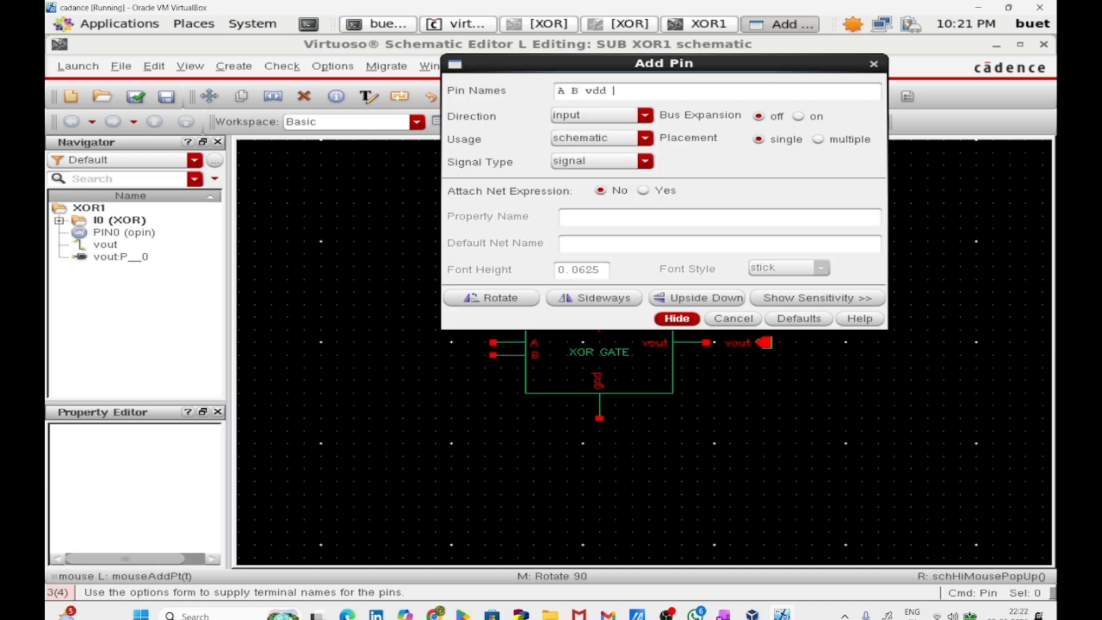
key("Return")
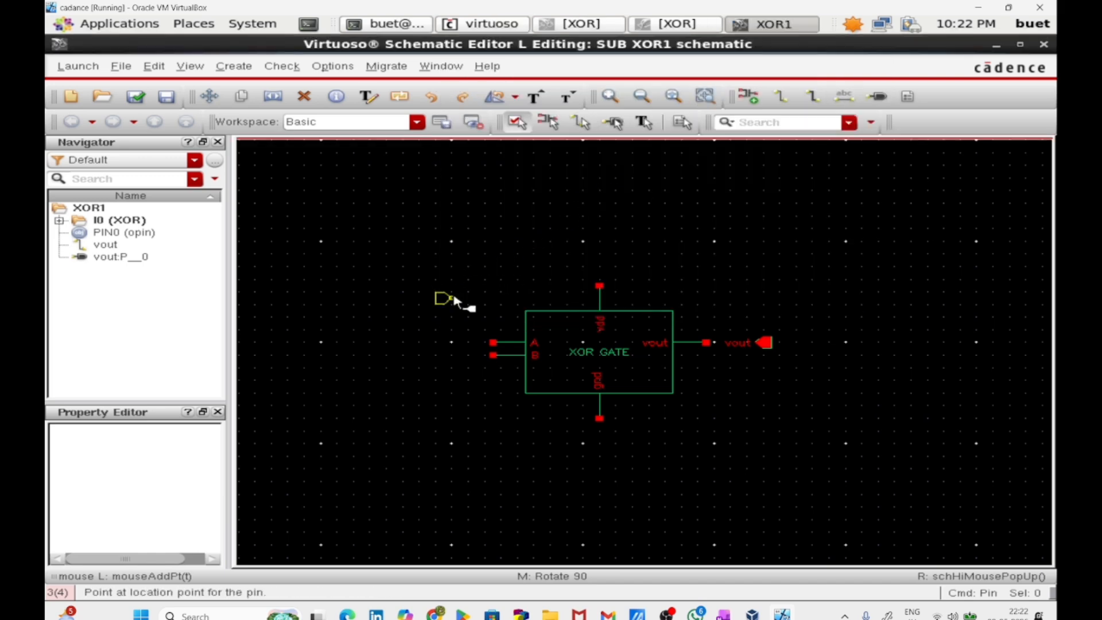
left_click(452, 297)
left_click(444, 386)
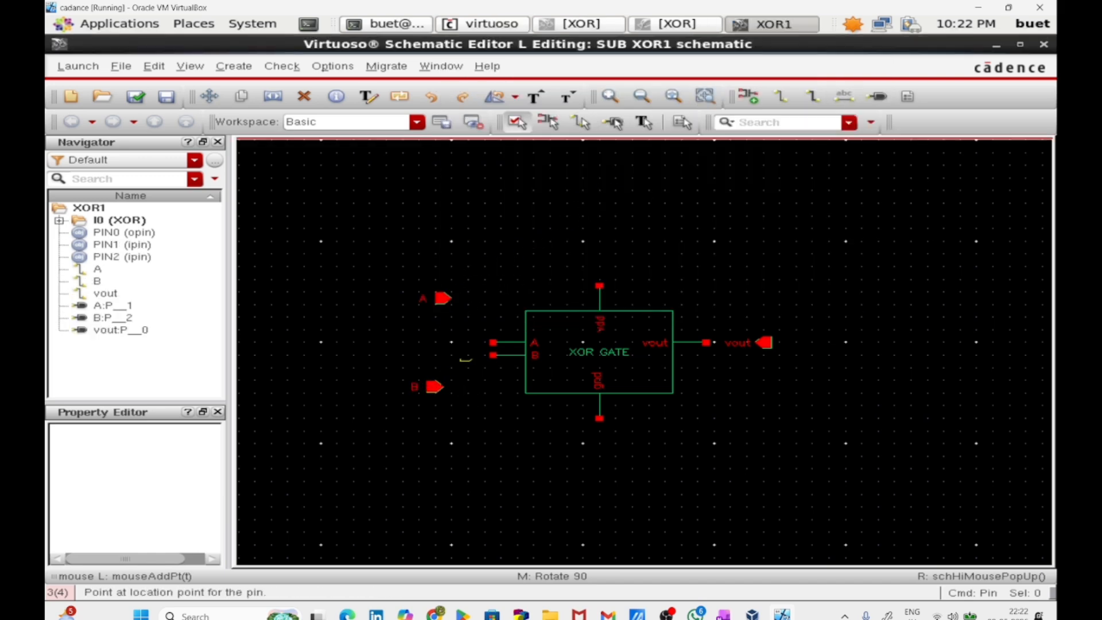
Rotate and place the vdd input pin above the XOR GATE symbol and the gnd input pin below it
middle_click(556, 287)
left_click(600, 231)
middle_click(620, 425)
middle_click(620, 425)
left_click(599, 466)
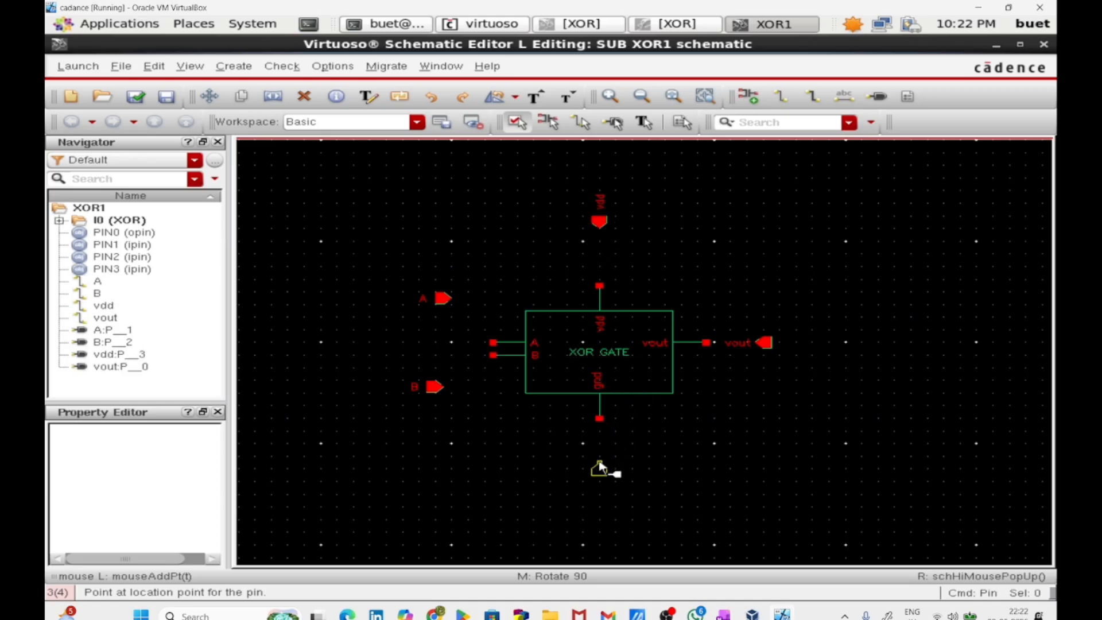
key("Escape")
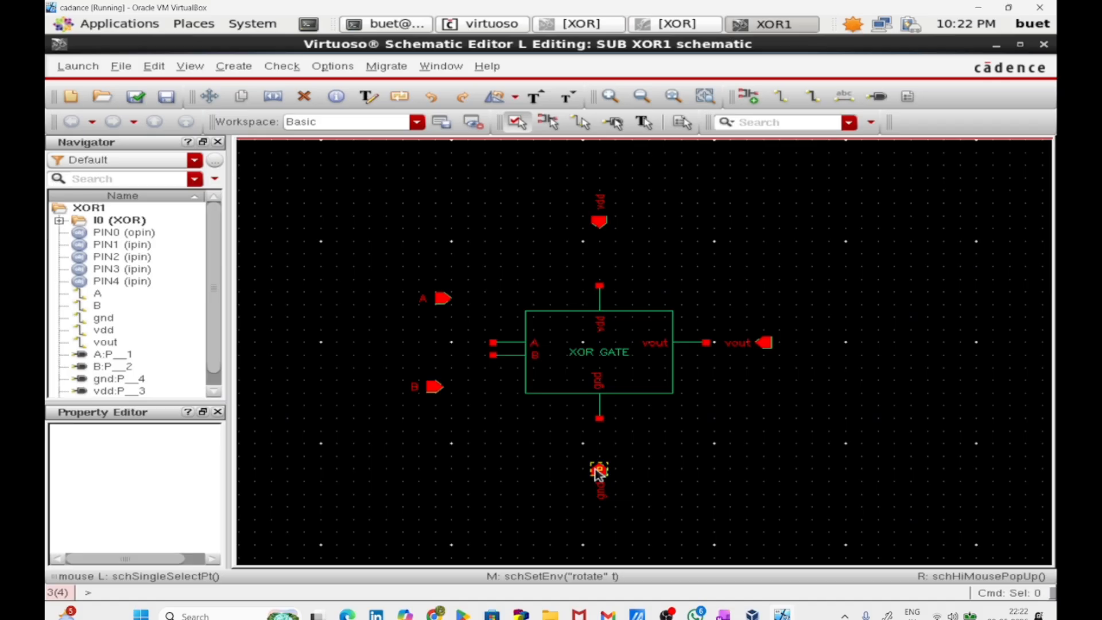
Wire the gnd pin to the gnd terminal of the XOR GATE symbol
key("w")
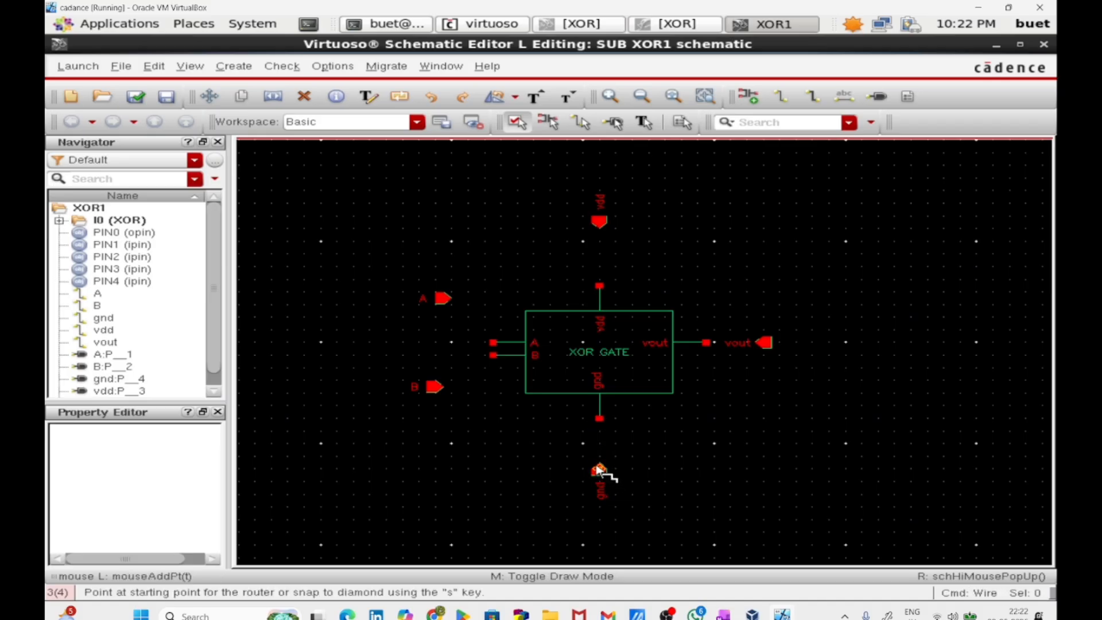
left_click(598, 470)
left_click(599, 418)
key("Escape")
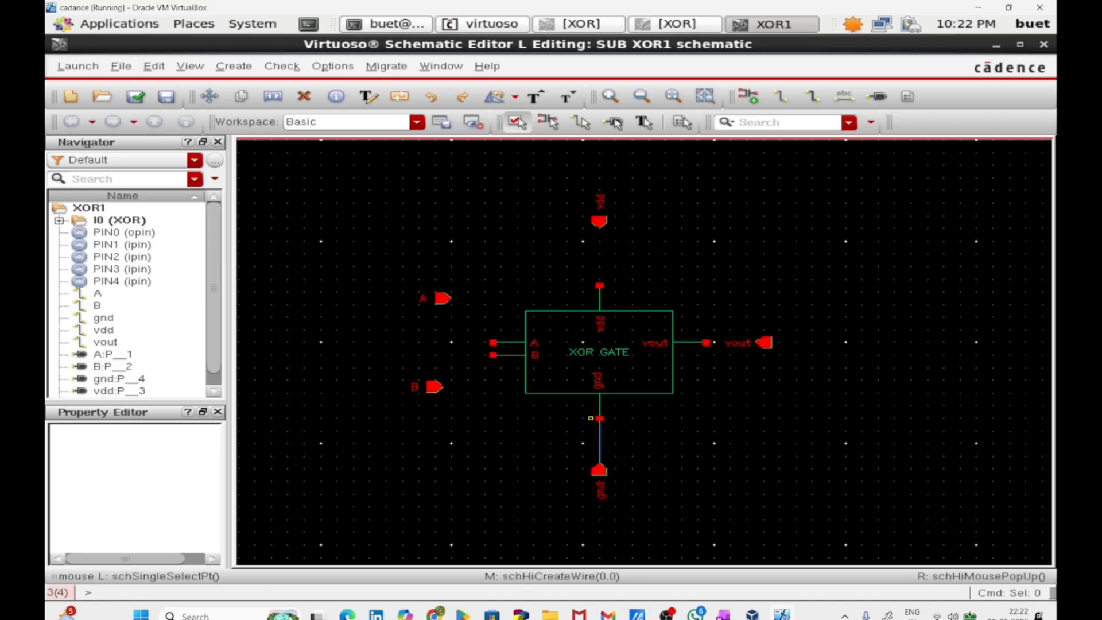
Wire pins B and A to the matching input terminals of the XOR GATE symbol
key("w")
left_click(436, 388)
left_click(491, 362)
key("Escape")
key("w")
left_click(443, 299)
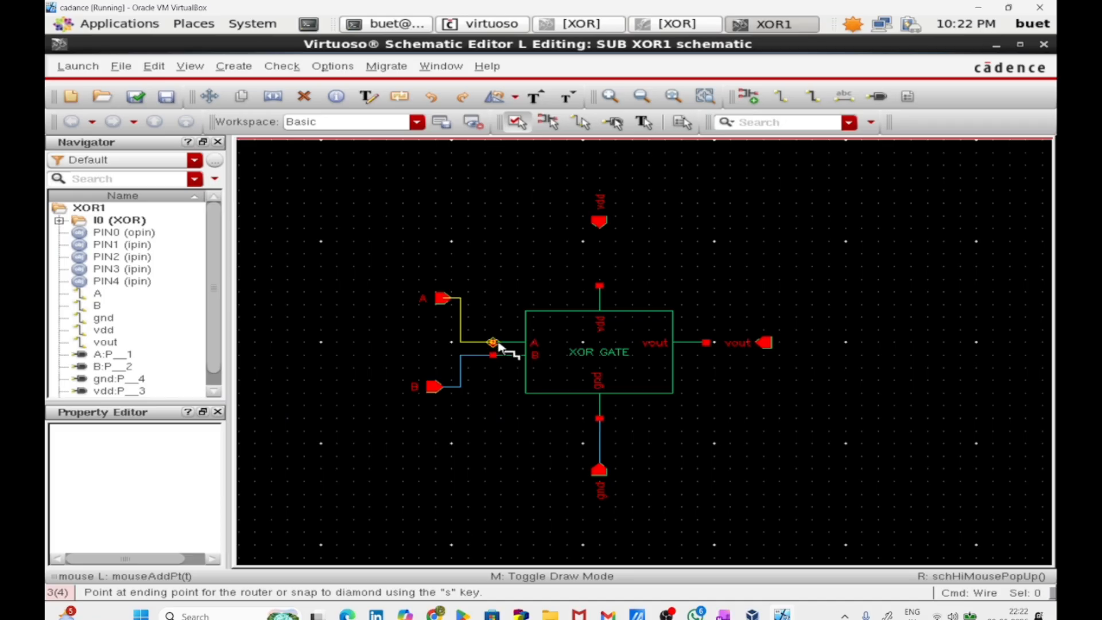
left_click(497, 345)
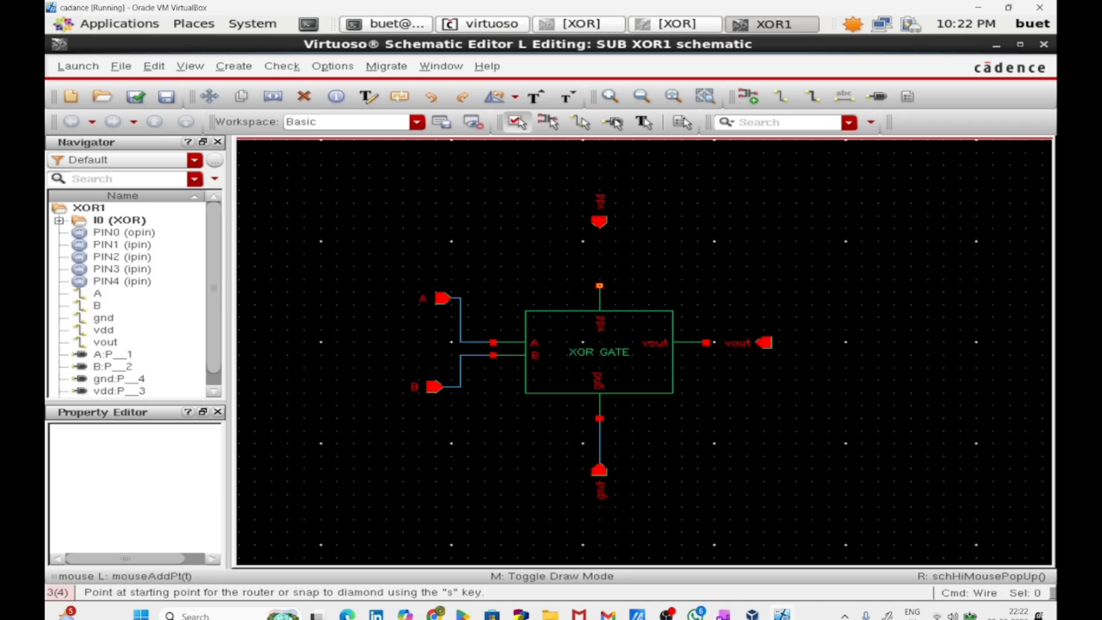
Wire the symbol's vdd terminal to the vdd pin and its vout terminal to the vout pin
left_click(599, 286)
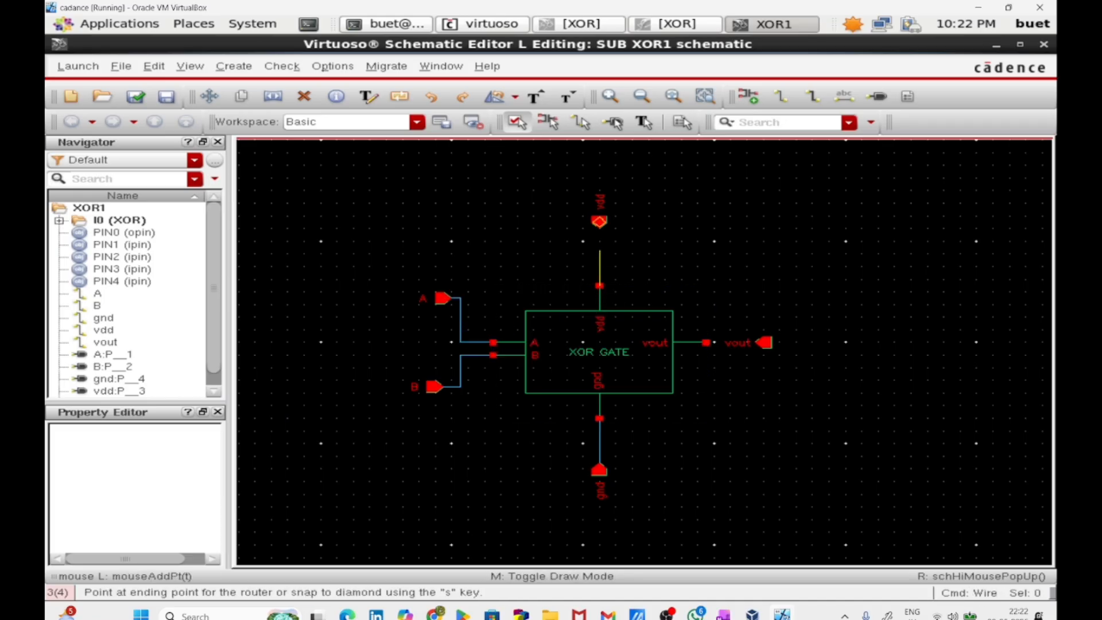
left_click(599, 221)
key("Escape")
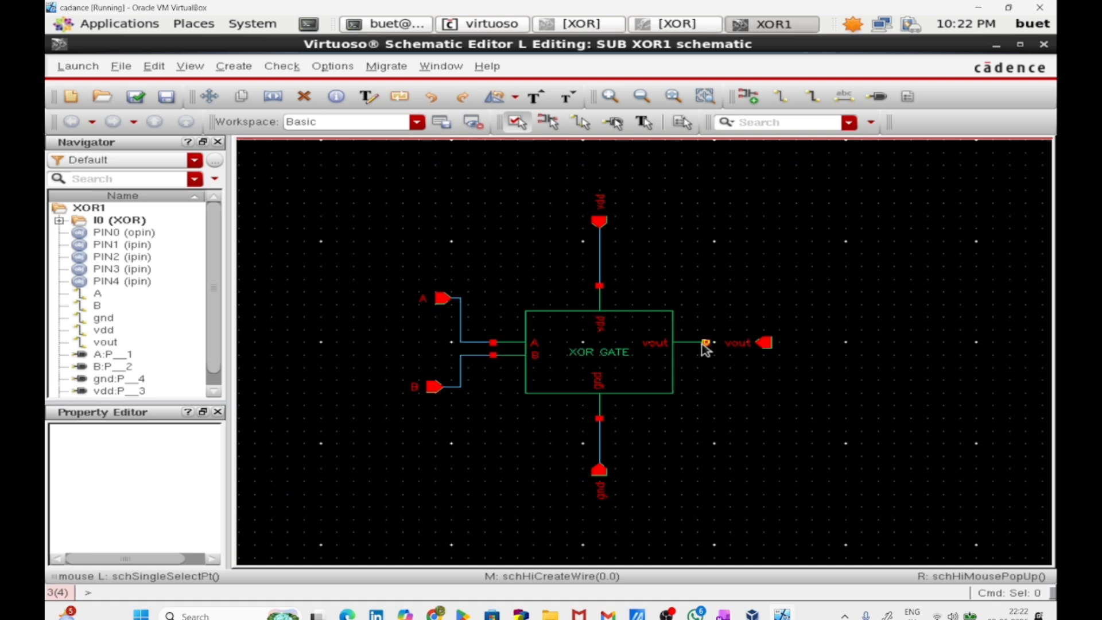
key("w")
left_click(705, 343)
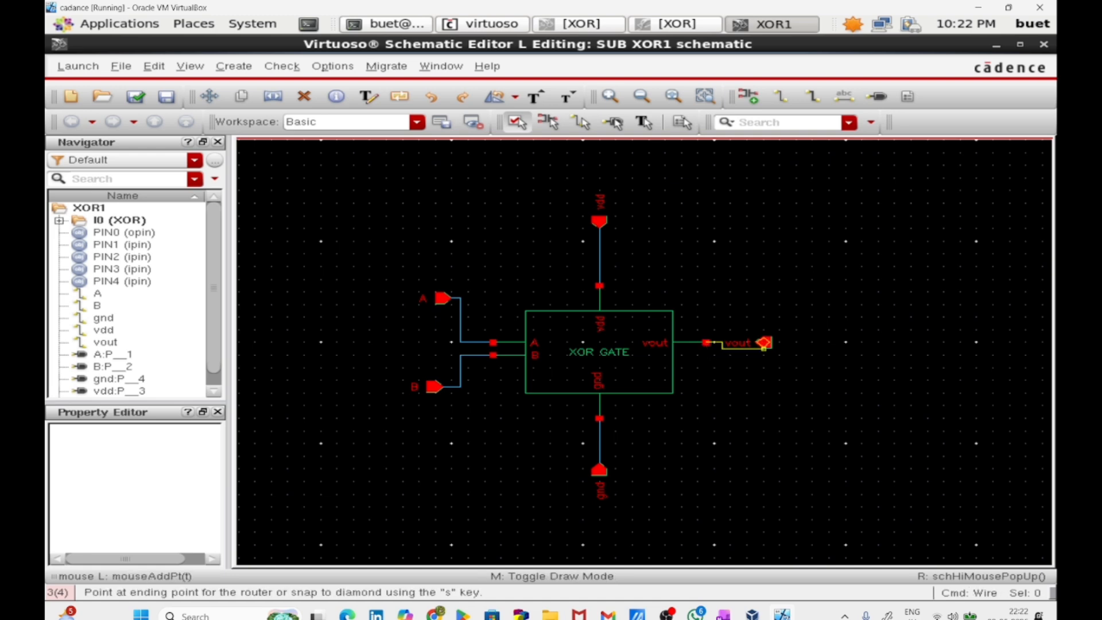
left_click(766, 343)
key("Escape")
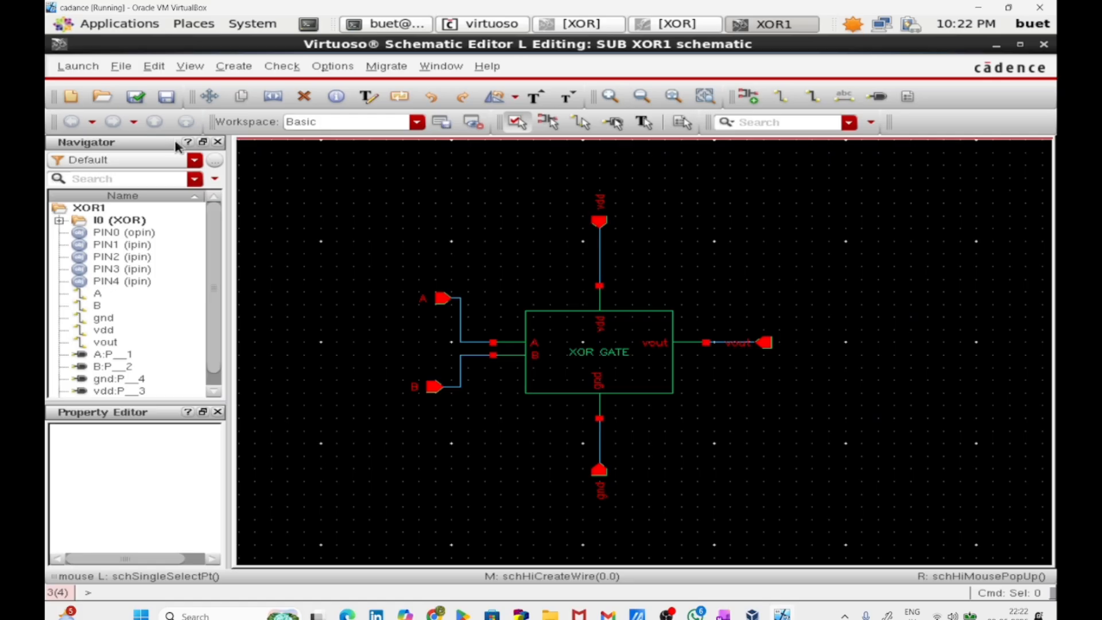
Check and save the XOR1 schematic, and restore its window to bring the Virtuoso log forward for review
left_click(136, 104)
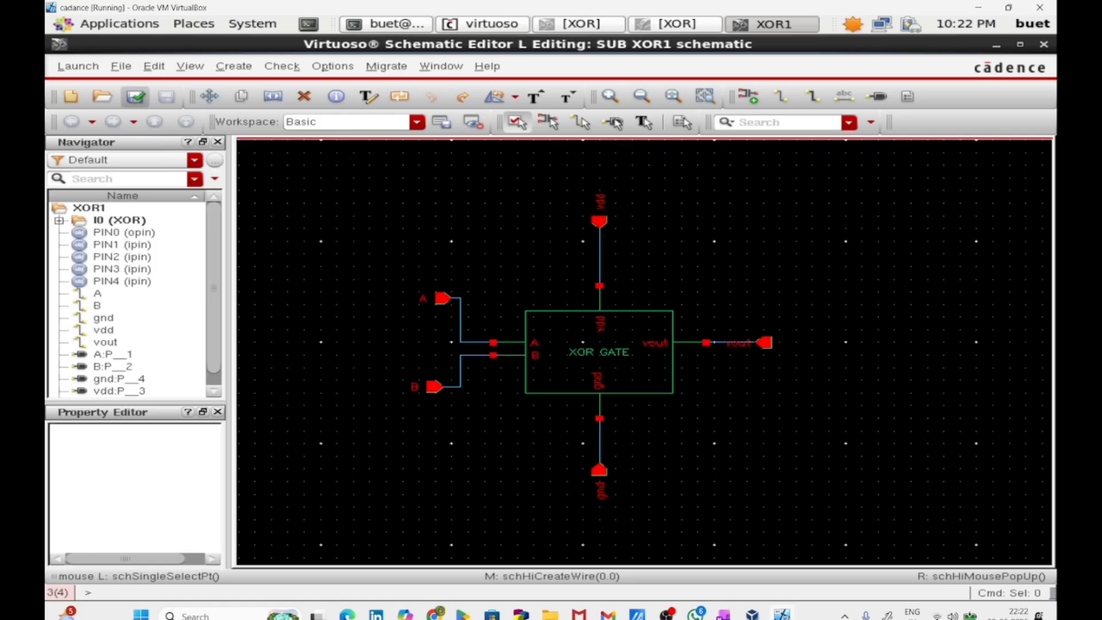
left_click(1019, 45)
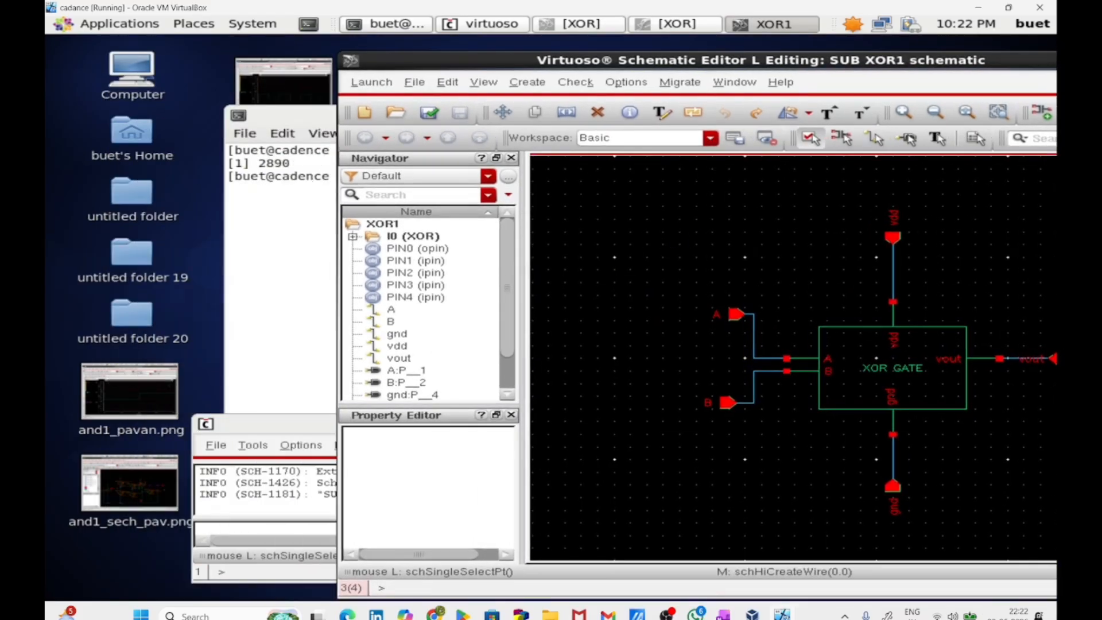
left_click(319, 426)
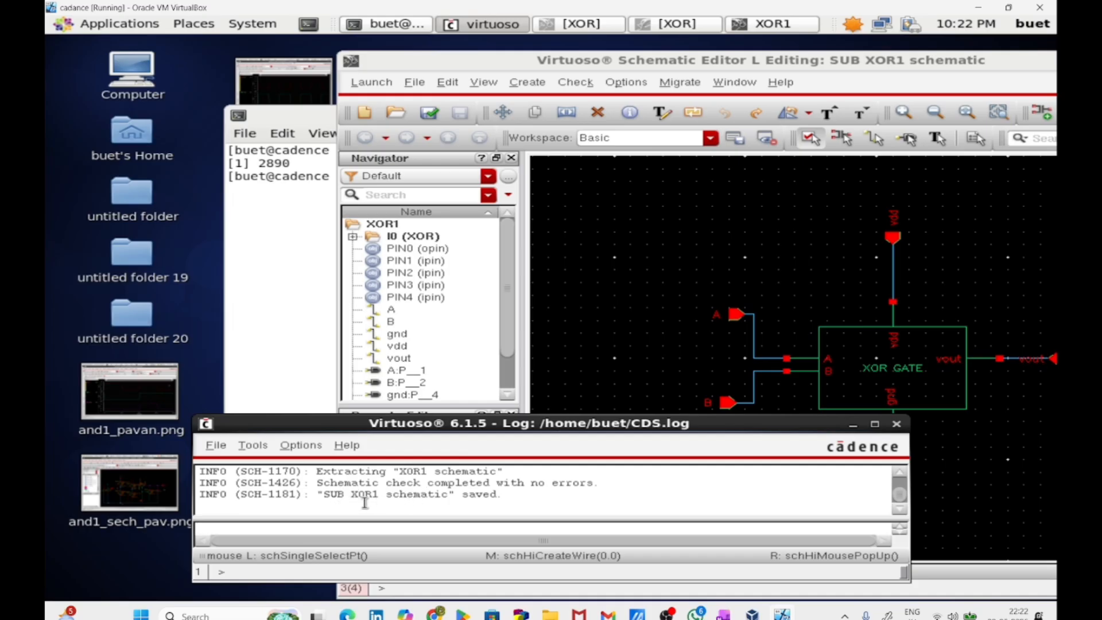
Launch ADE L for the XOR1 schematic and open the analog stimuli setup
left_click(382, 85)
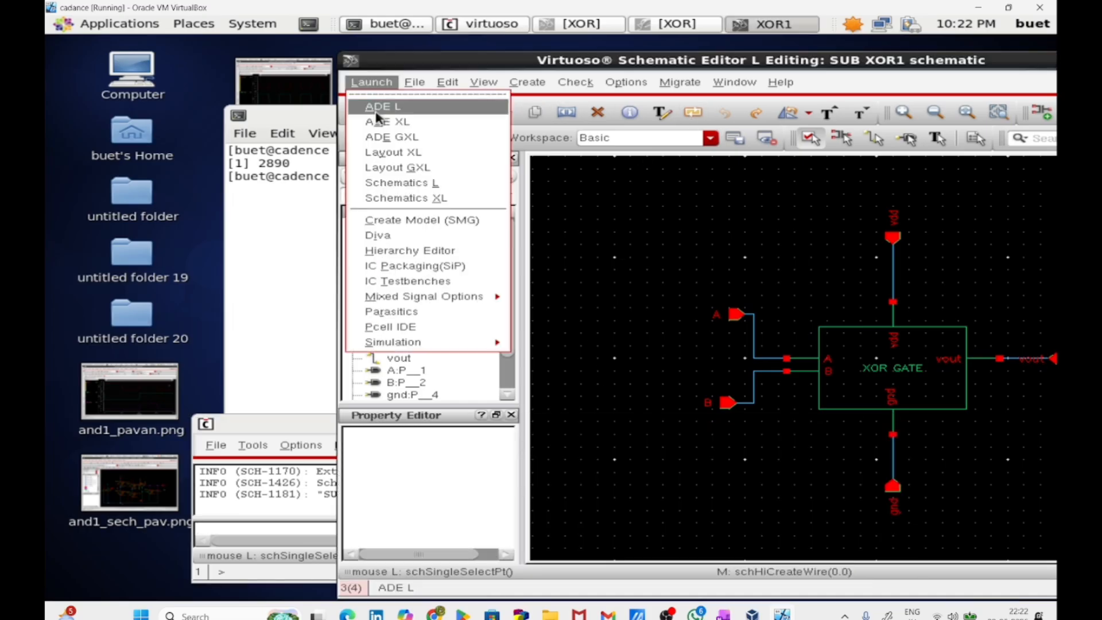
left_click(377, 106)
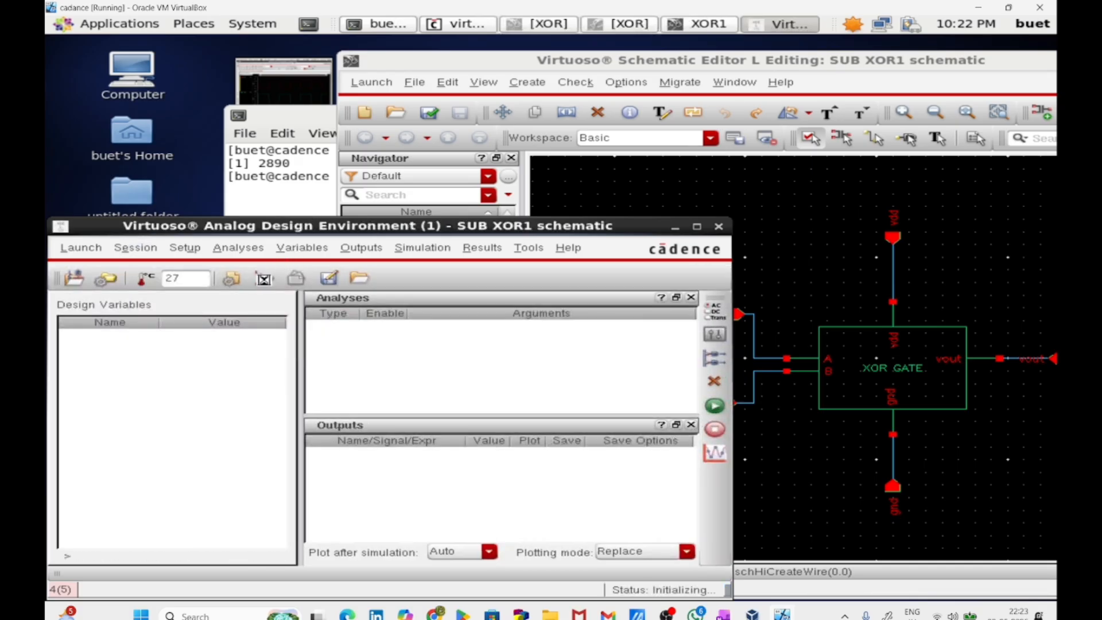
left_click(264, 279)
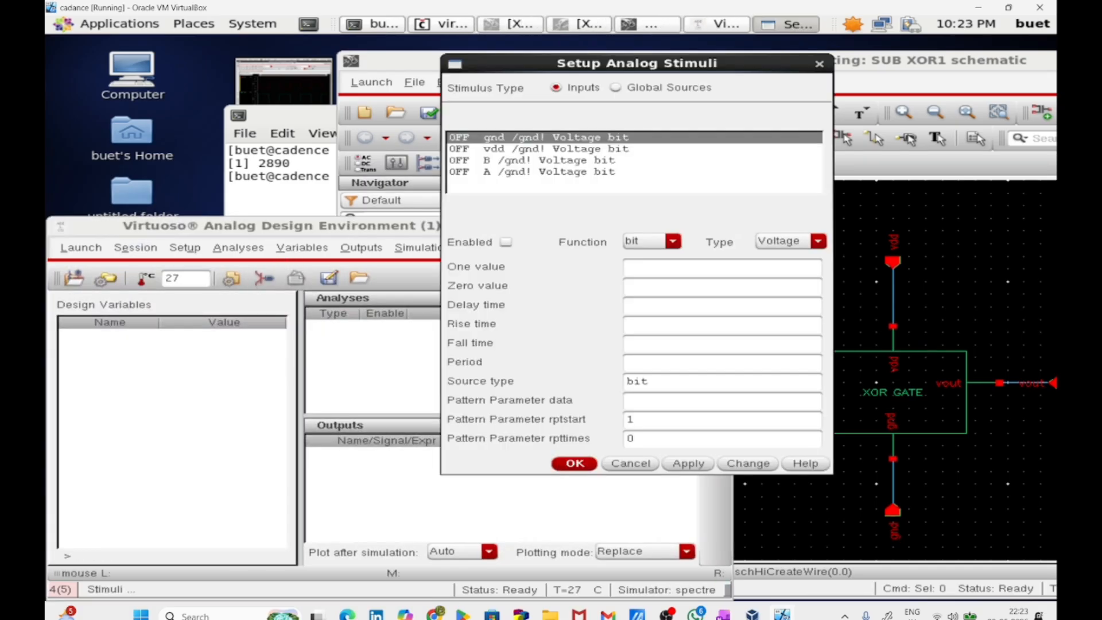
Enable the gnd stimulus as a dc voltage source of 0 and apply it
left_click(646, 238)
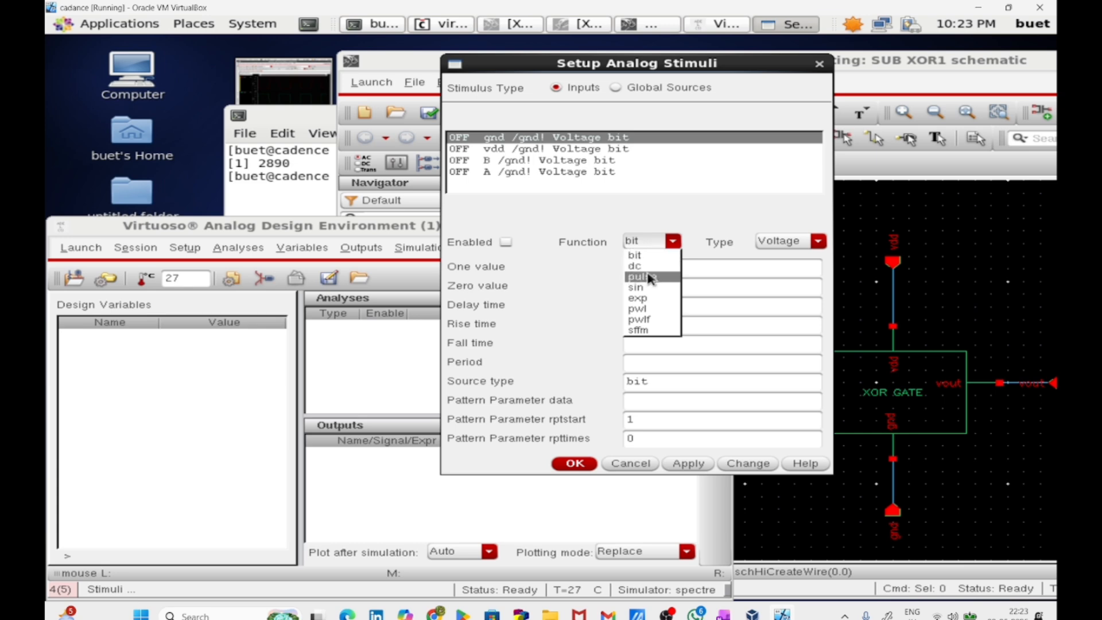
left_click(649, 261)
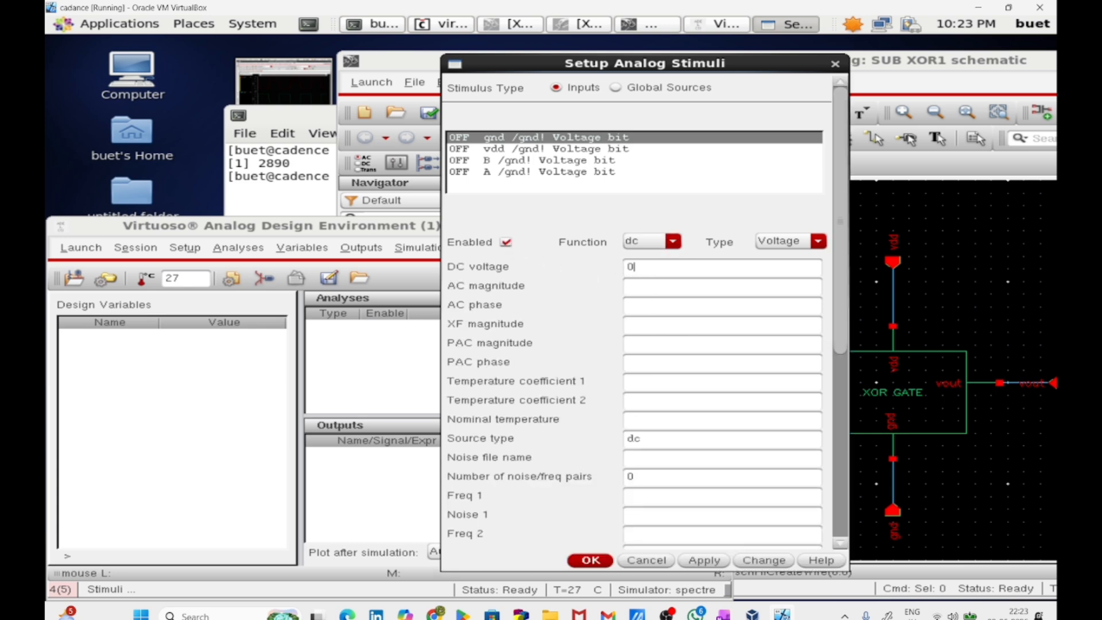
left_click(701, 561)
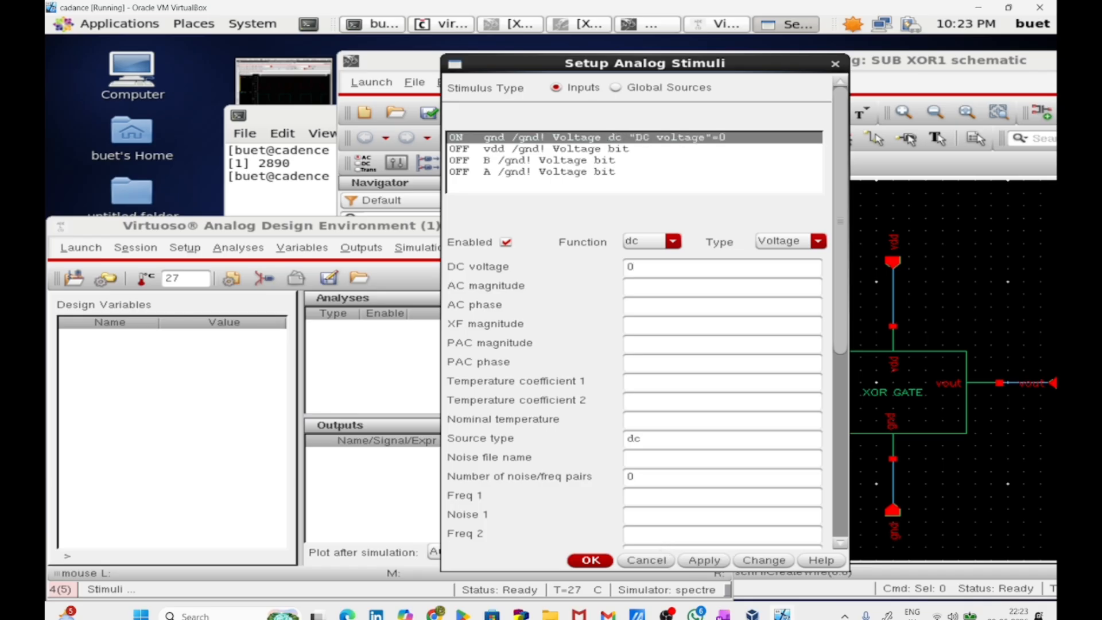
Enable the vdd stimulus as a dc voltage source of 1 and apply it
left_click(528, 149)
left_click(648, 240)
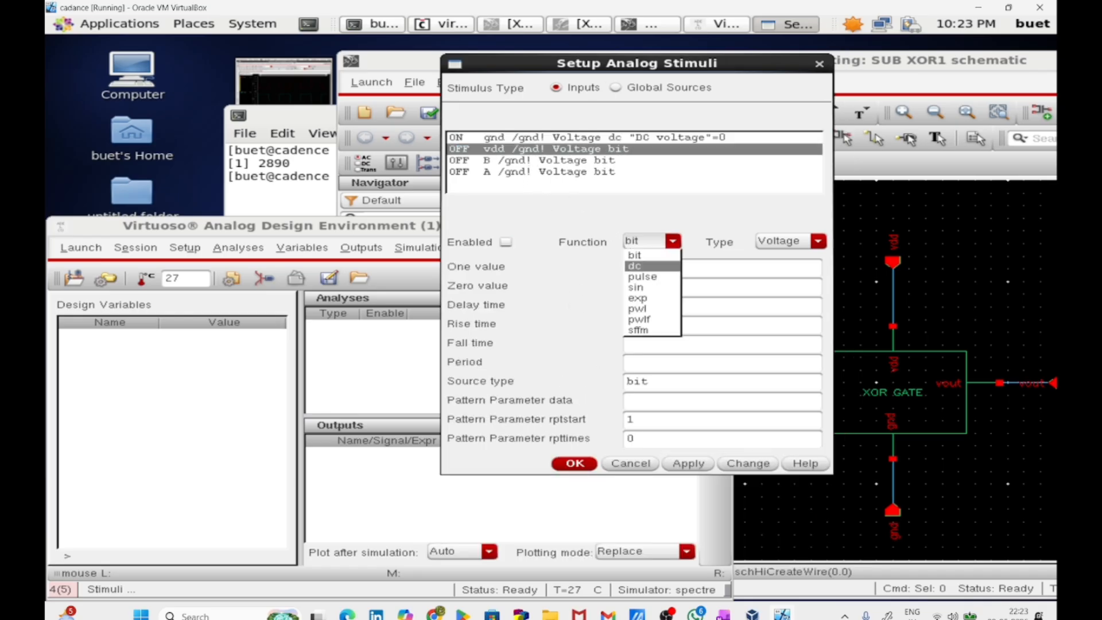
left_click(637, 265)
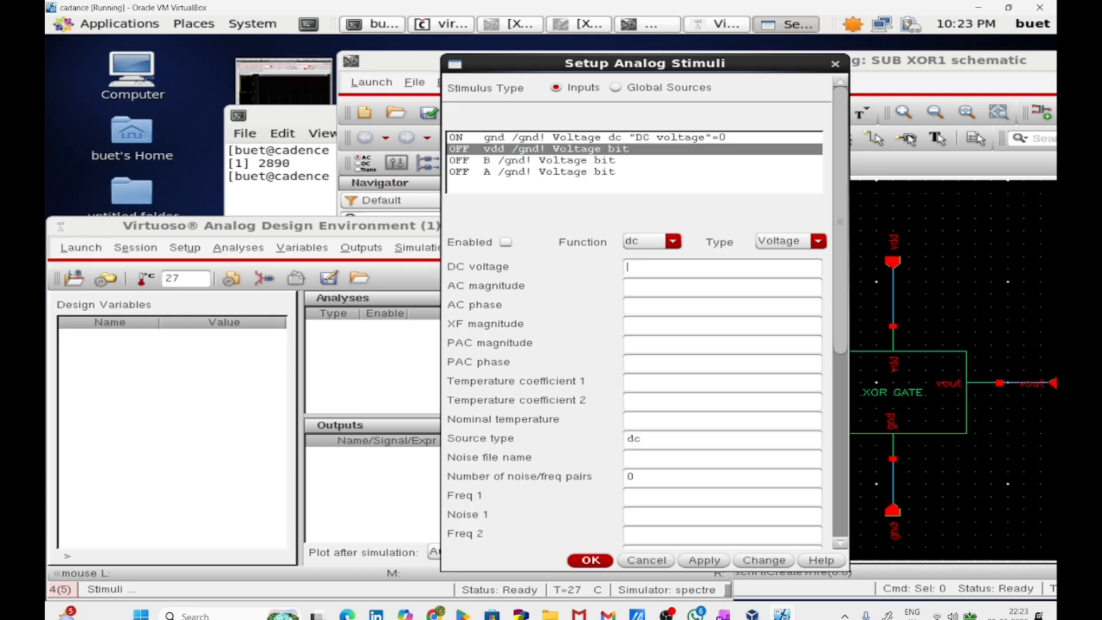
type("1")
left_click(506, 241)
left_click(706, 560)
Enable input A as a voltage pulse with Voltage 1 of 1, Voltage 2 of 0, period 40n and pulse width 20n
left_click(522, 171)
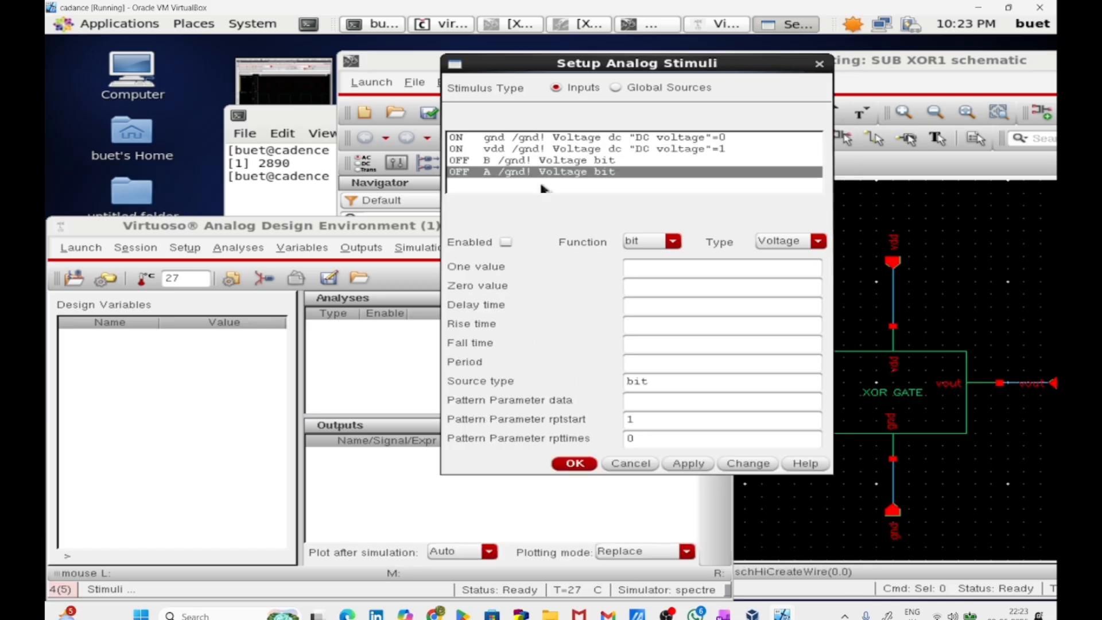
left_click(671, 241)
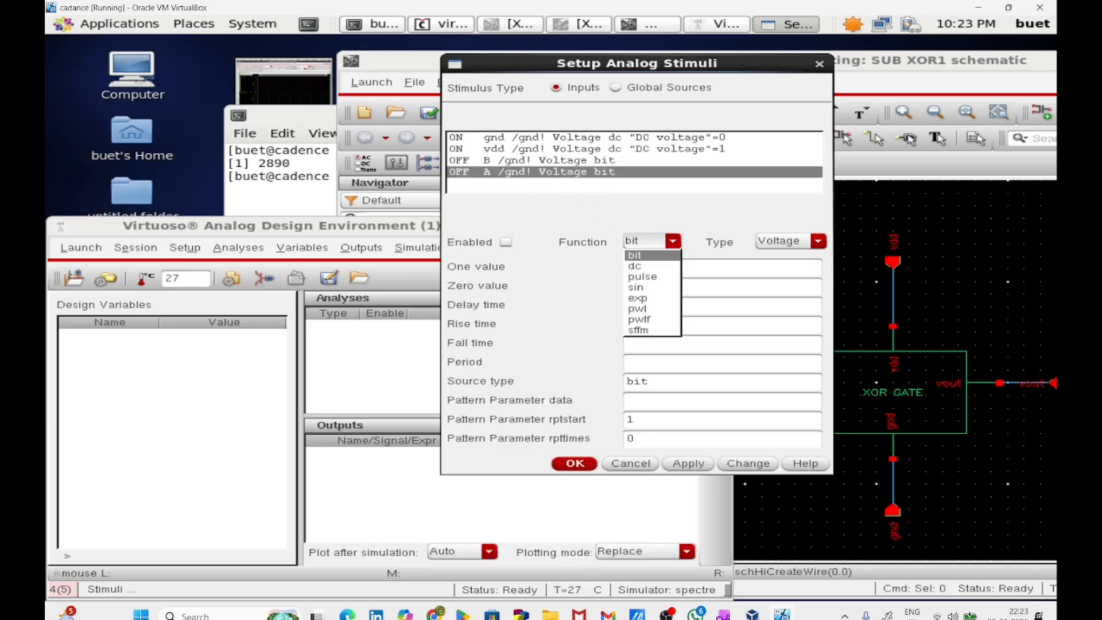
left_click(642, 276)
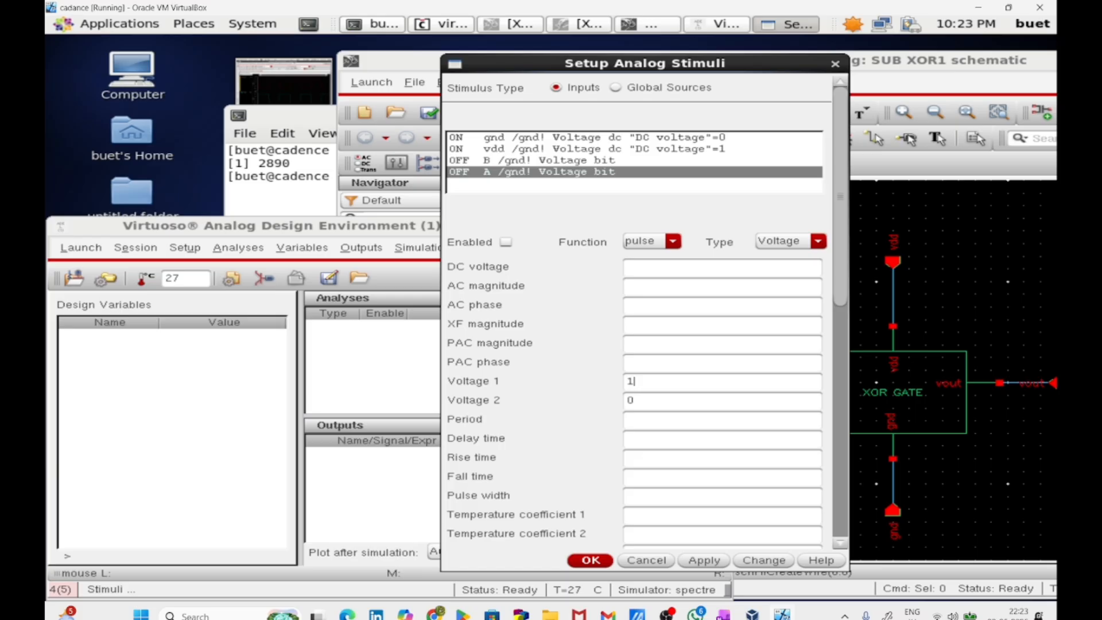
left_click(670, 425)
type("40n")
key("Return")
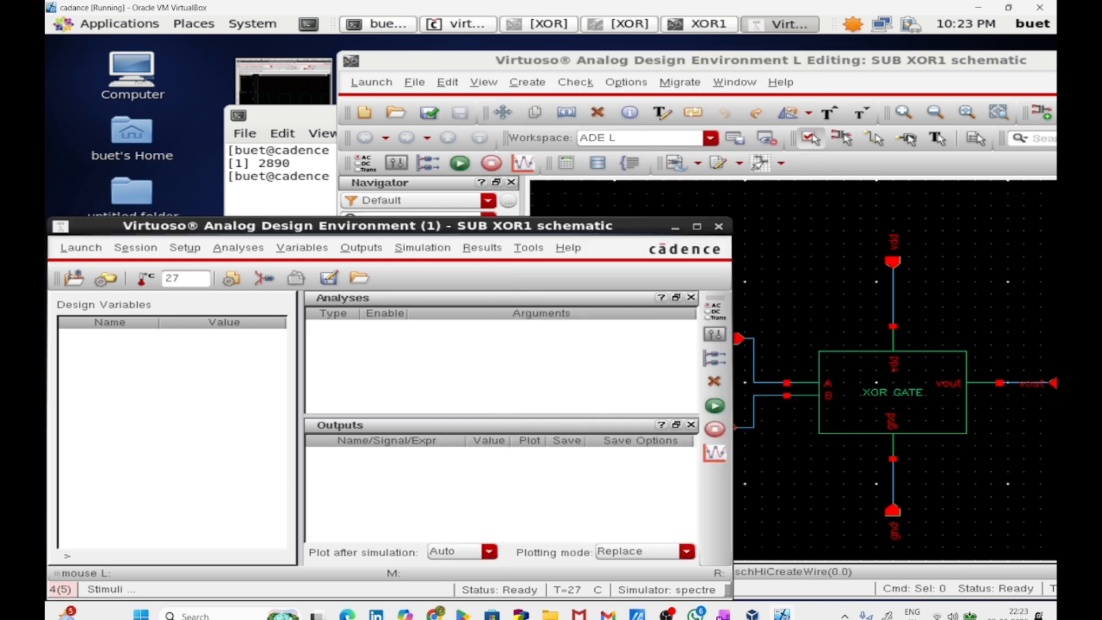
left_click(264, 279)
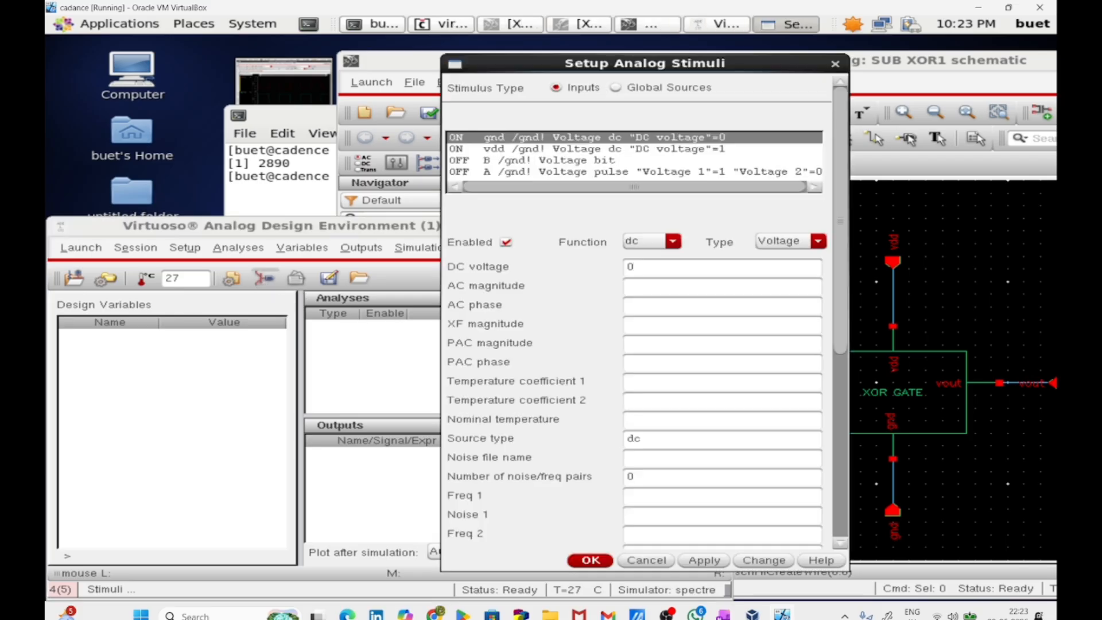
left_click(495, 172)
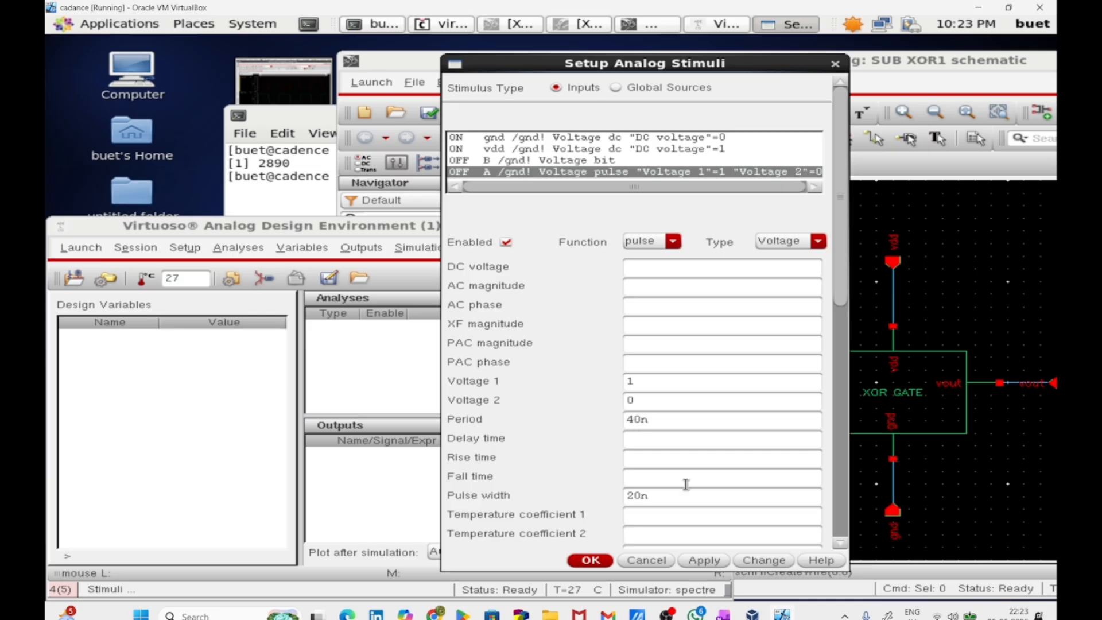
left_click(697, 558)
Enable input B as a voltage pulse with Voltage 1 of 1, Voltage 2 of 0 and a 20 ns period, and accept the stimuli
left_click(493, 160)
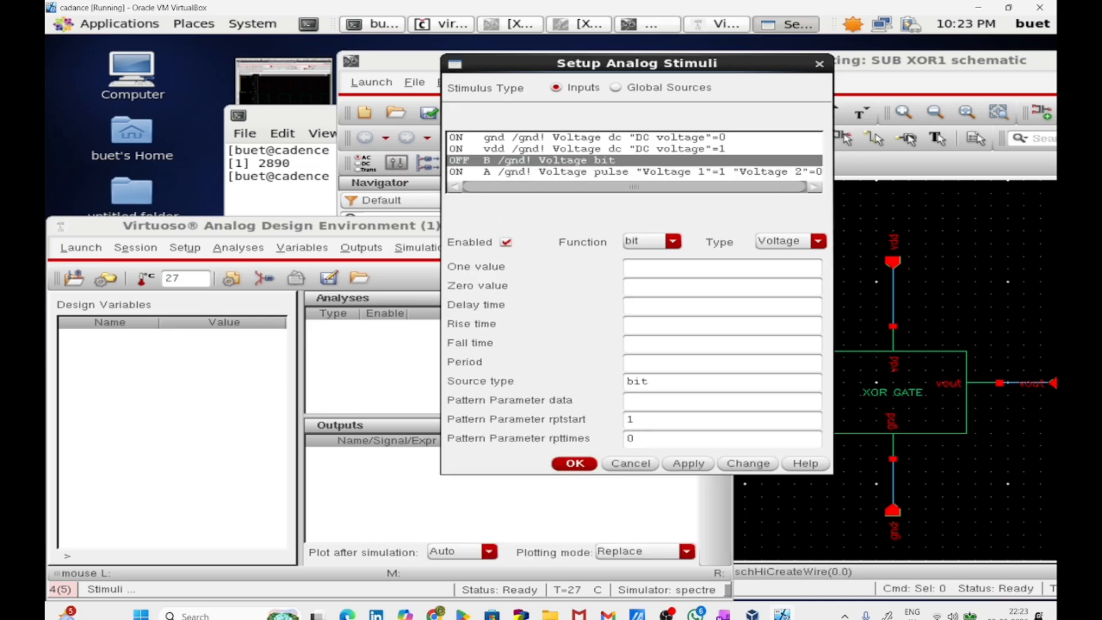
left_click(657, 241)
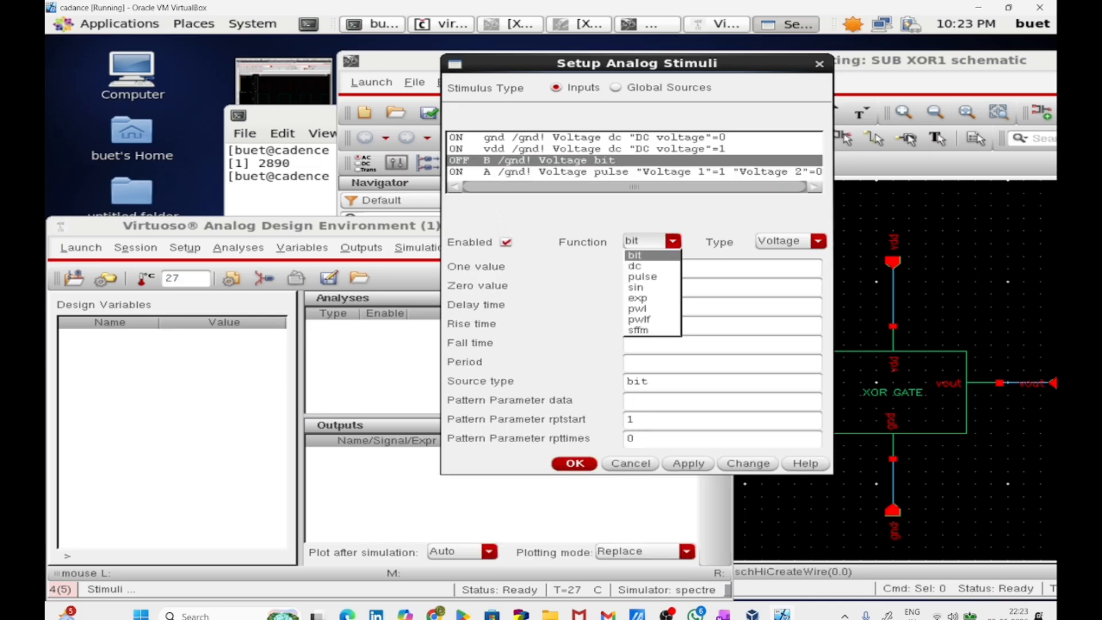
left_click(651, 277)
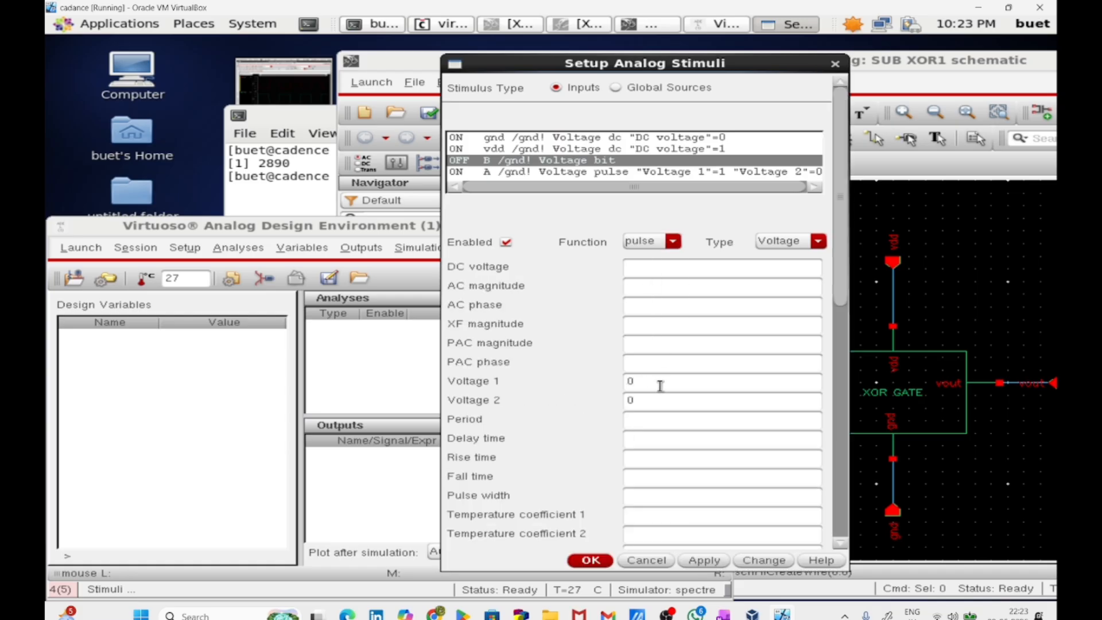
left_click(660, 386)
key("BackSpace")
left_click(703, 560)
left_click(590, 560)
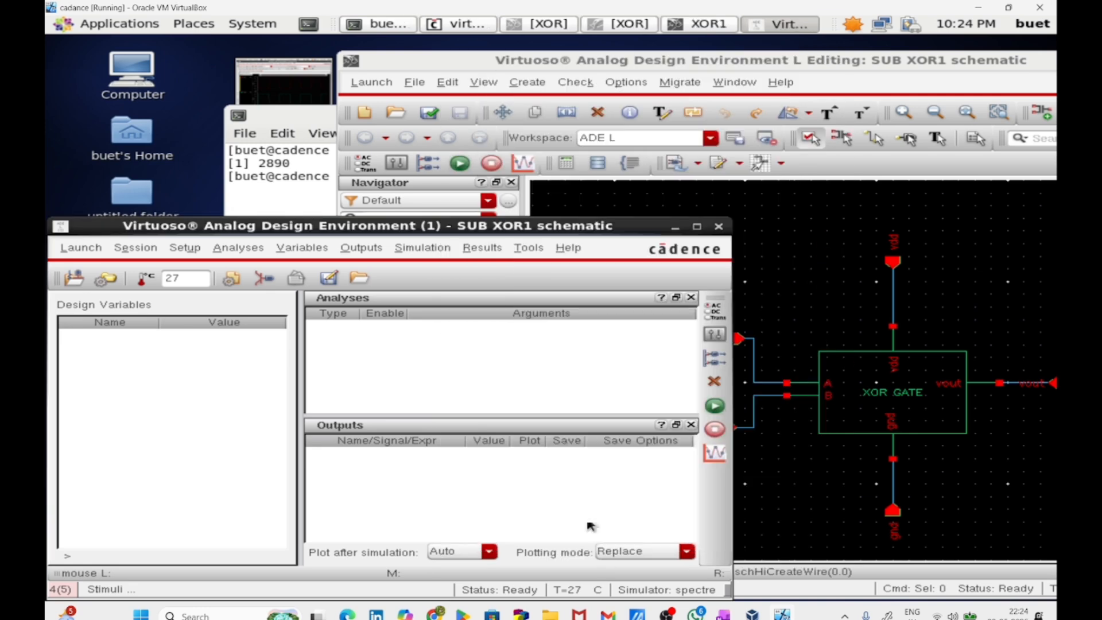
Choose the A, B and vout nets on the schematic as the outputs to plot
left_click(361, 248)
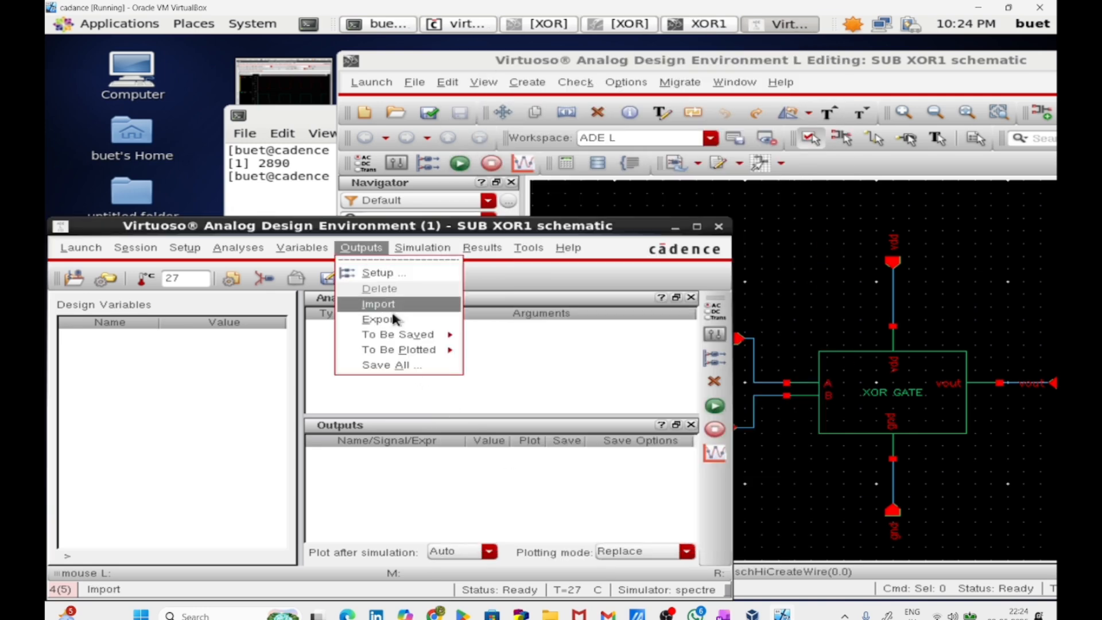
mouse_move(399, 350)
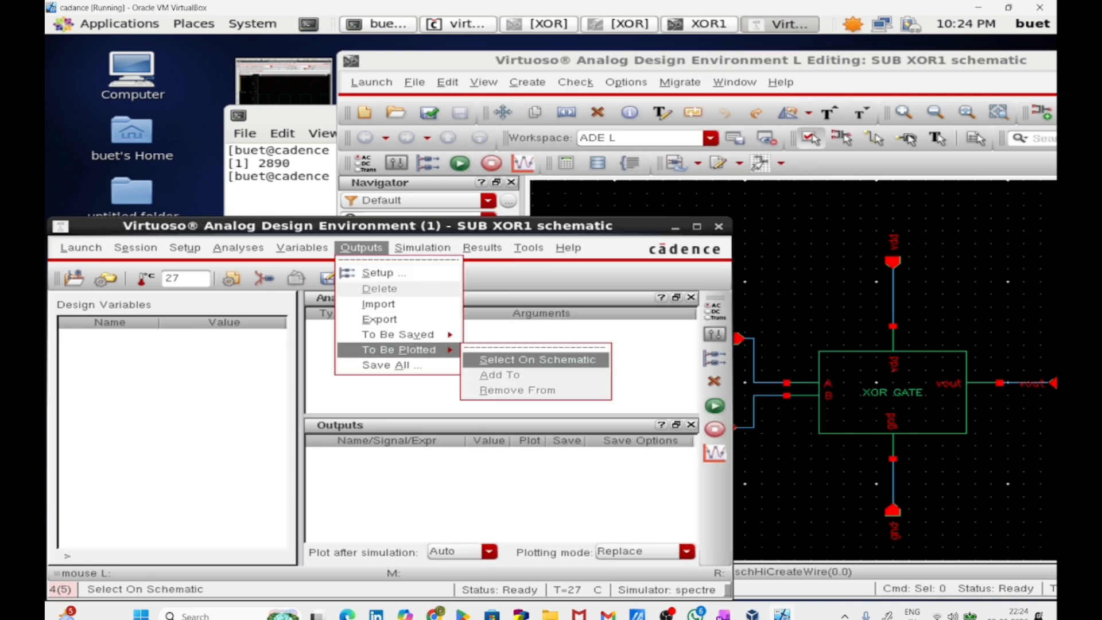
left_click(537, 360)
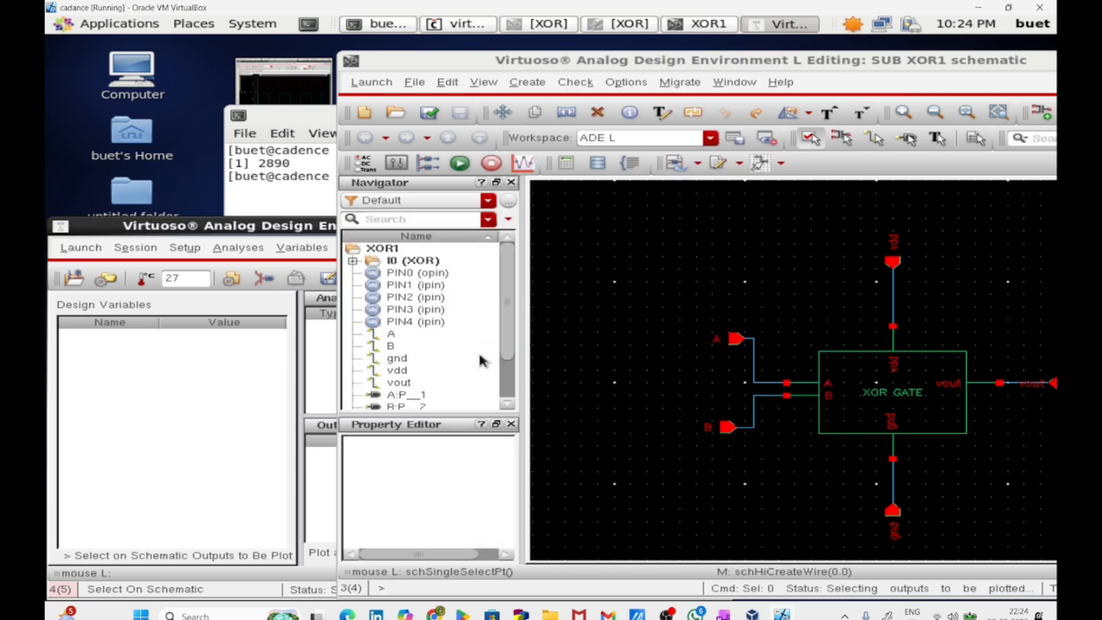
left_click(753, 368)
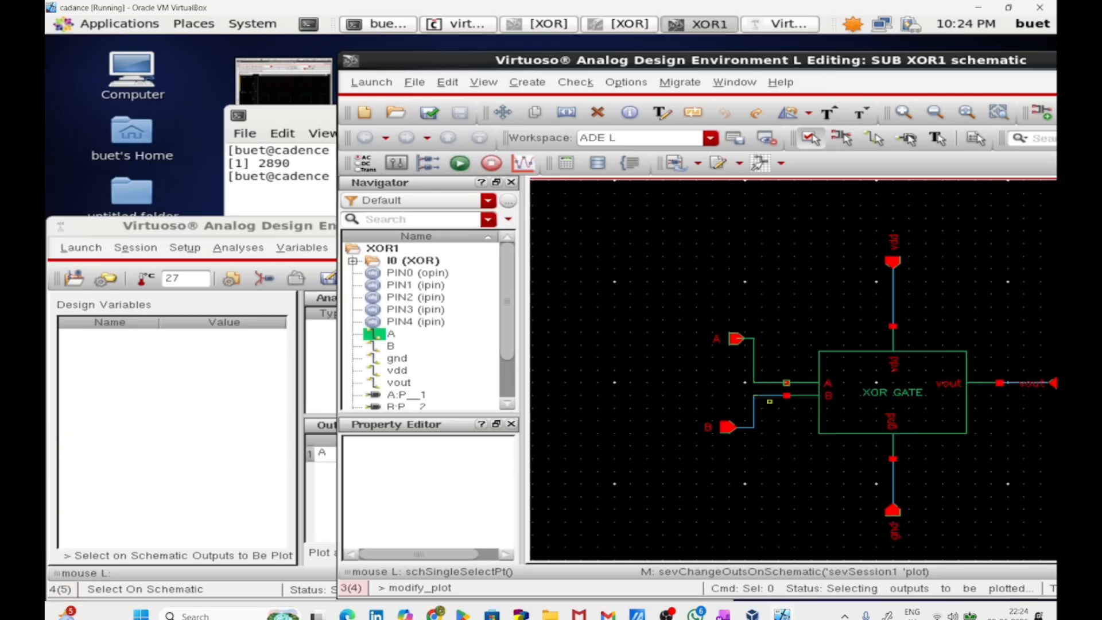
left_click(764, 398)
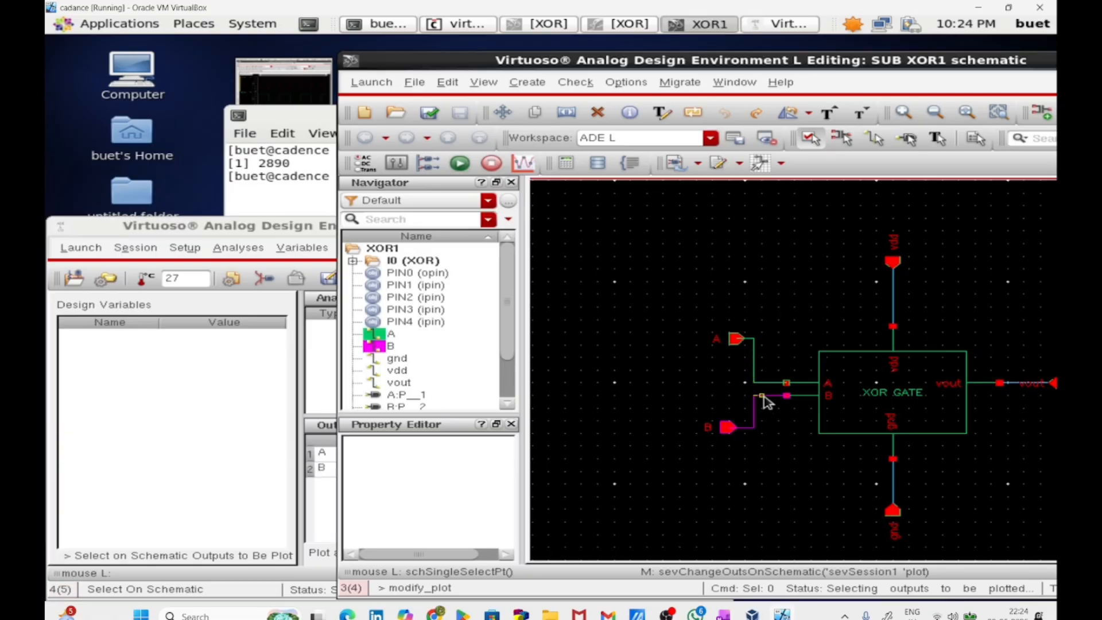
left_click(1020, 383)
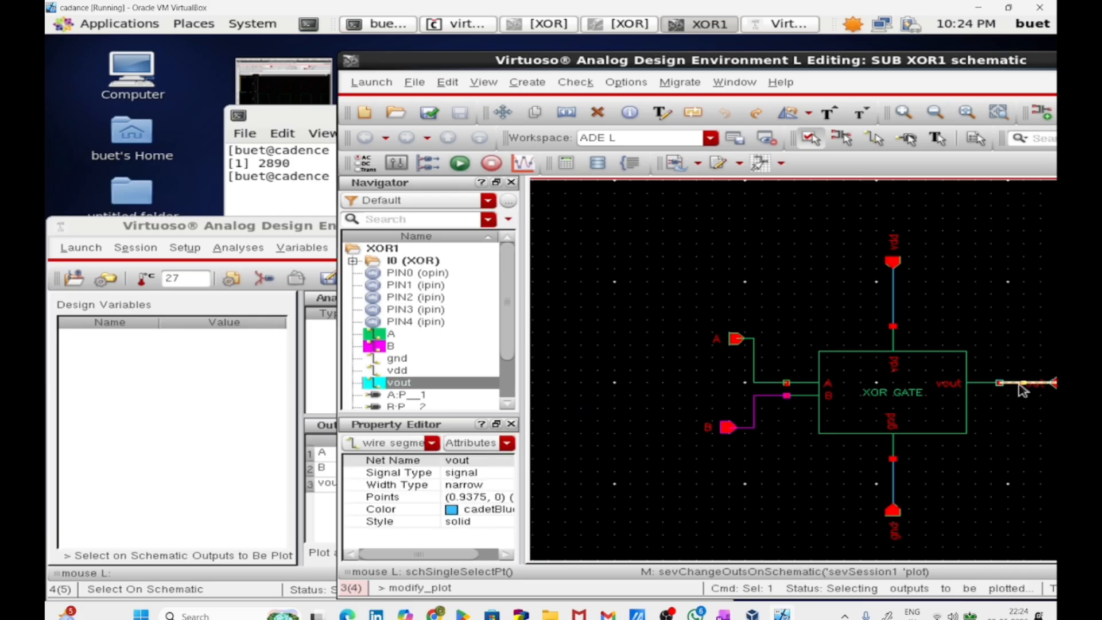
Add a transient analysis with a stop time of 200n and moderate accuracy
left_click(185, 396)
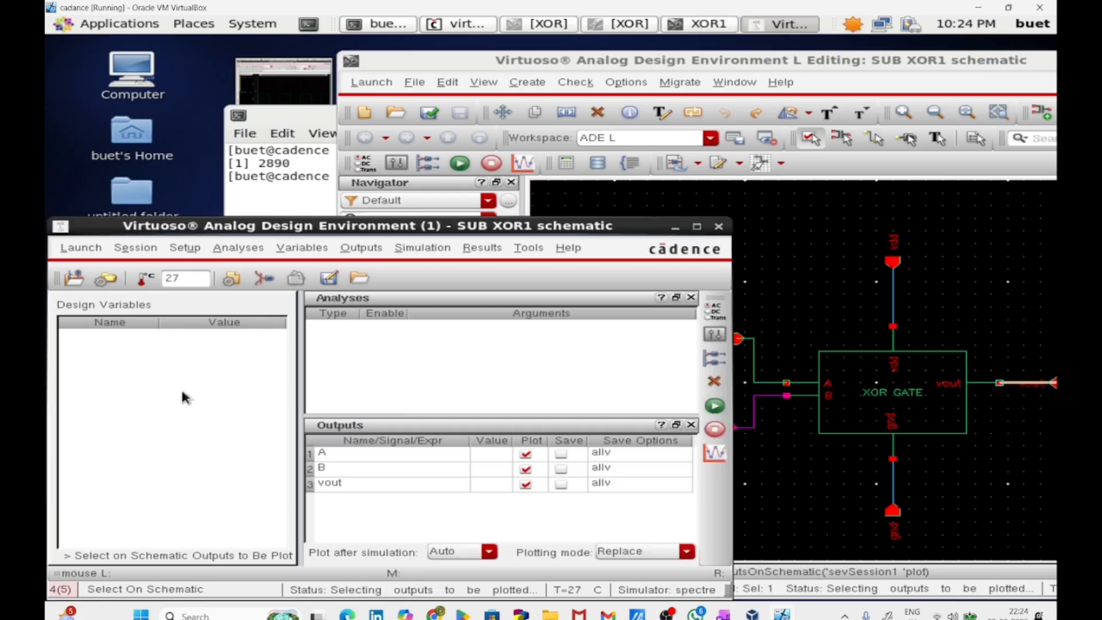
left_click(266, 249)
left_click(259, 275)
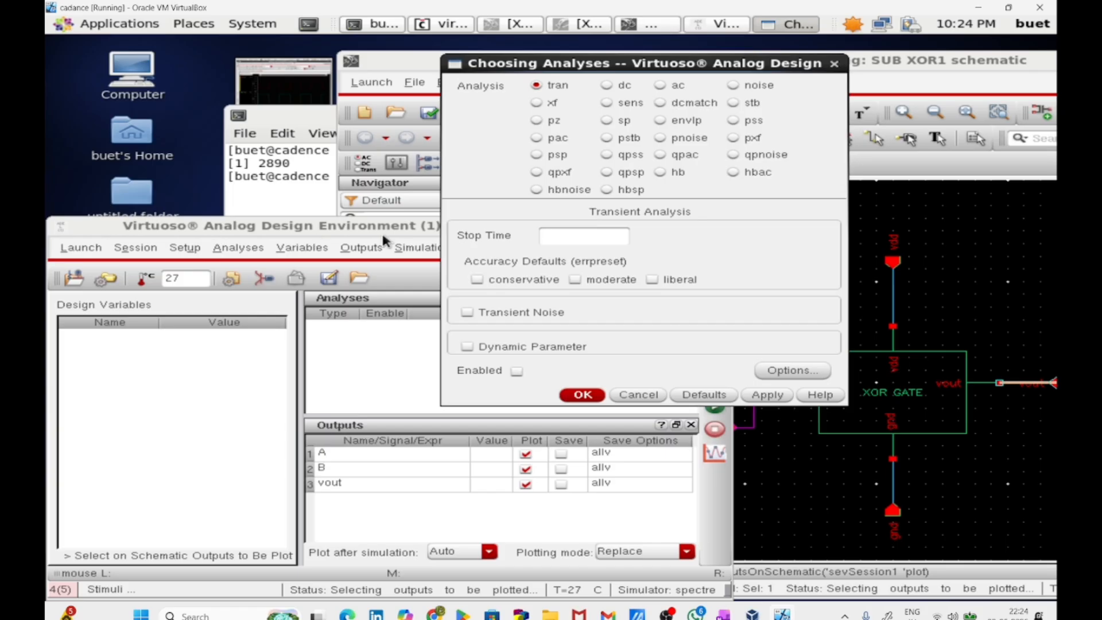
type("200n")
left_click(575, 279)
left_click(583, 395)
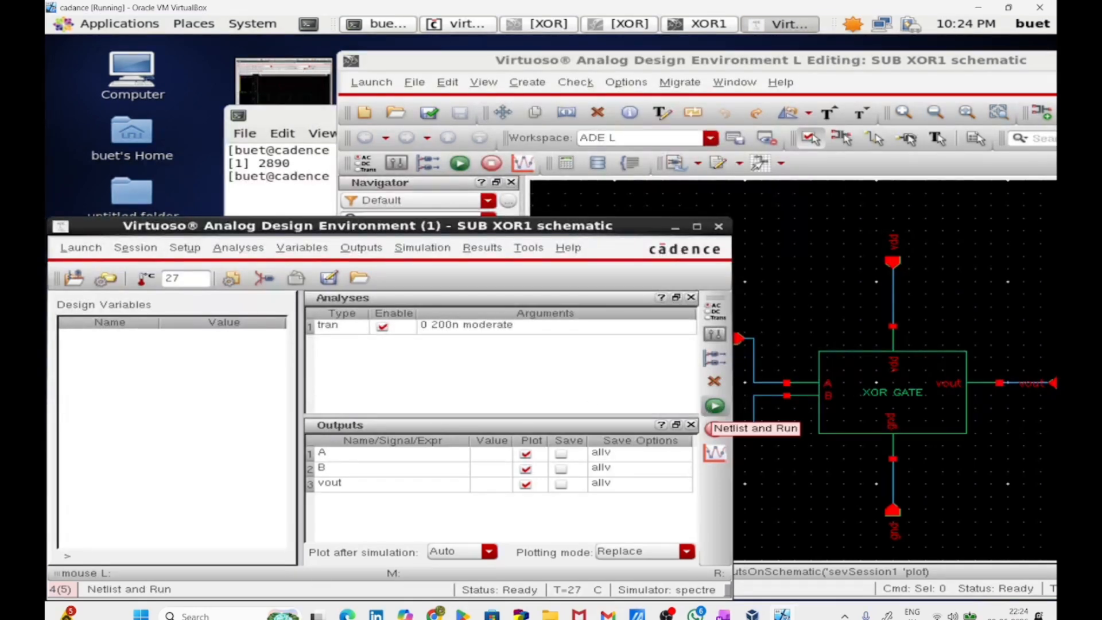
Netlist and run the simulation, and split the plotted A, B and vout traces into separate strips
left_click(714, 406)
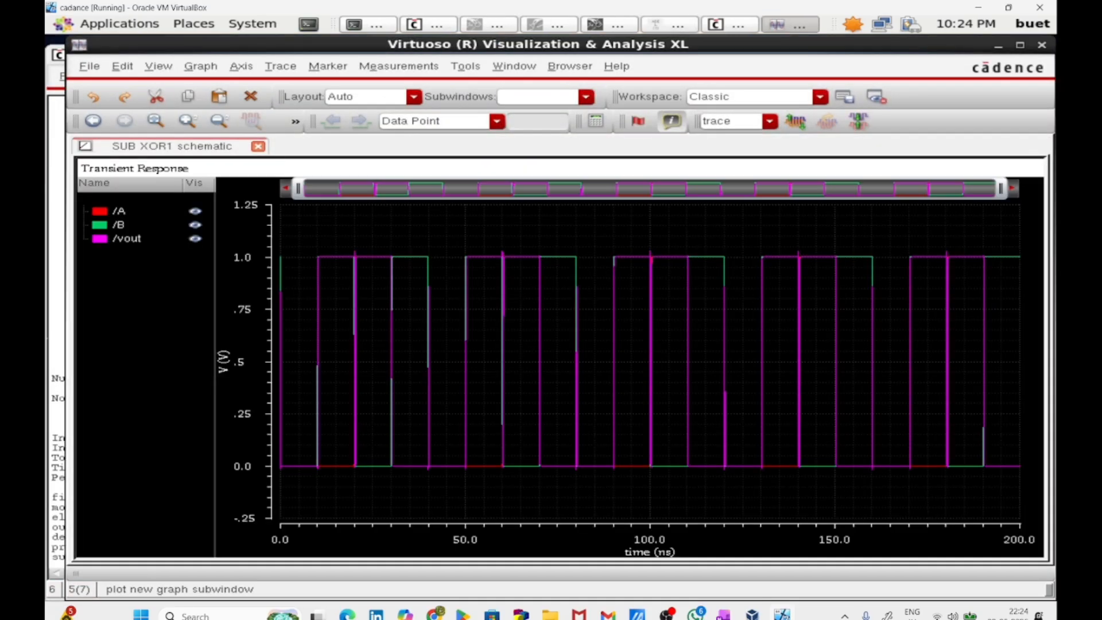
left_click(796, 122)
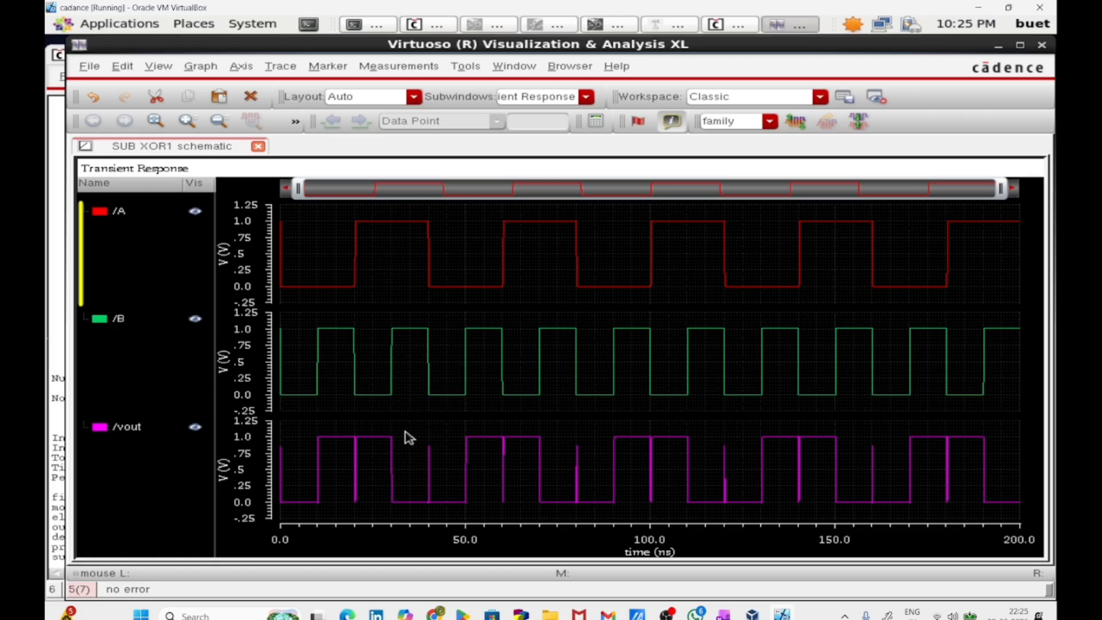
Examine the A, B and vout waveforms over the first 25 to 55 ns, and minimize the waveform window
left_click_drag(1001, 189, 399, 191)
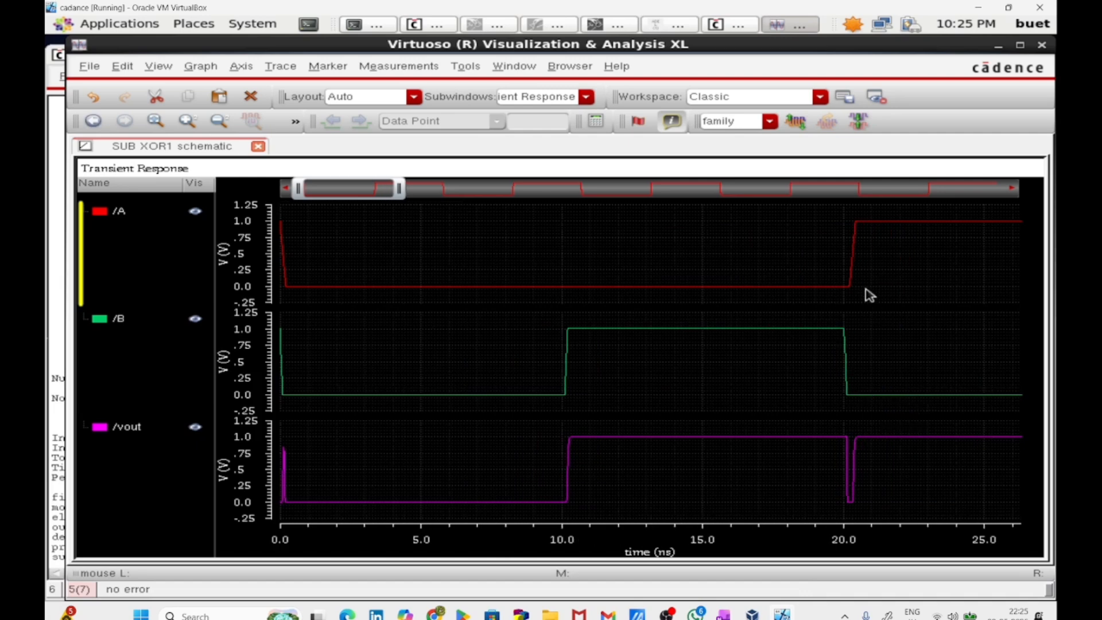
key("m")
left_click(846, 448)
left_click_drag(399, 188, 502, 195)
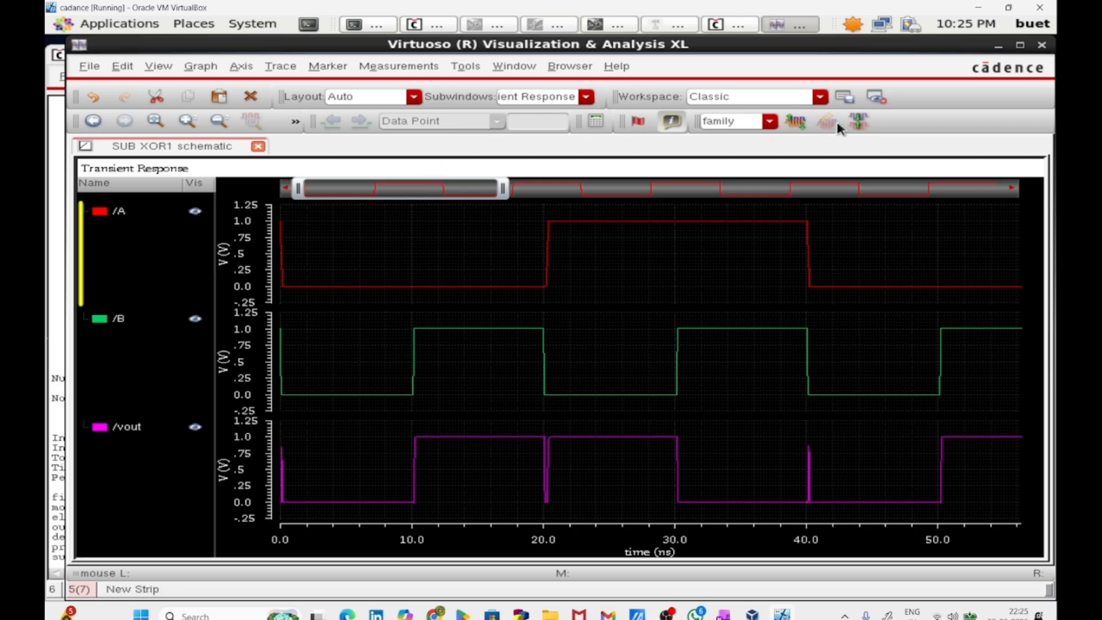
left_click(999, 46)
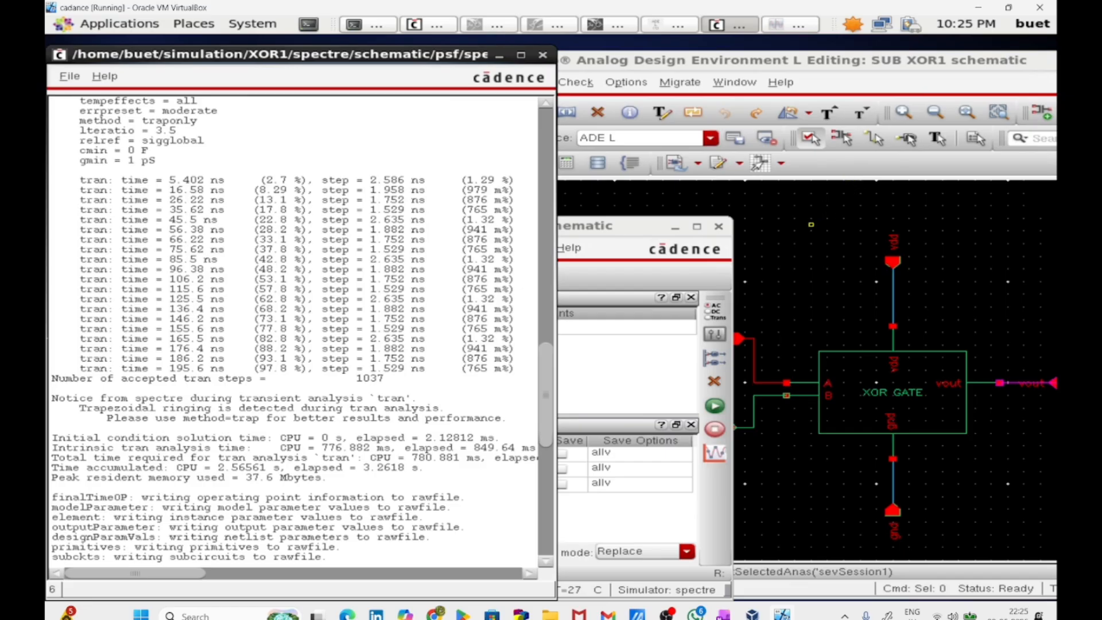
Delete the A and B input pins together with their connecting wires from the XOR1 schematic
left_click_drag(688, 288, 769, 454)
right_click(740, 414)
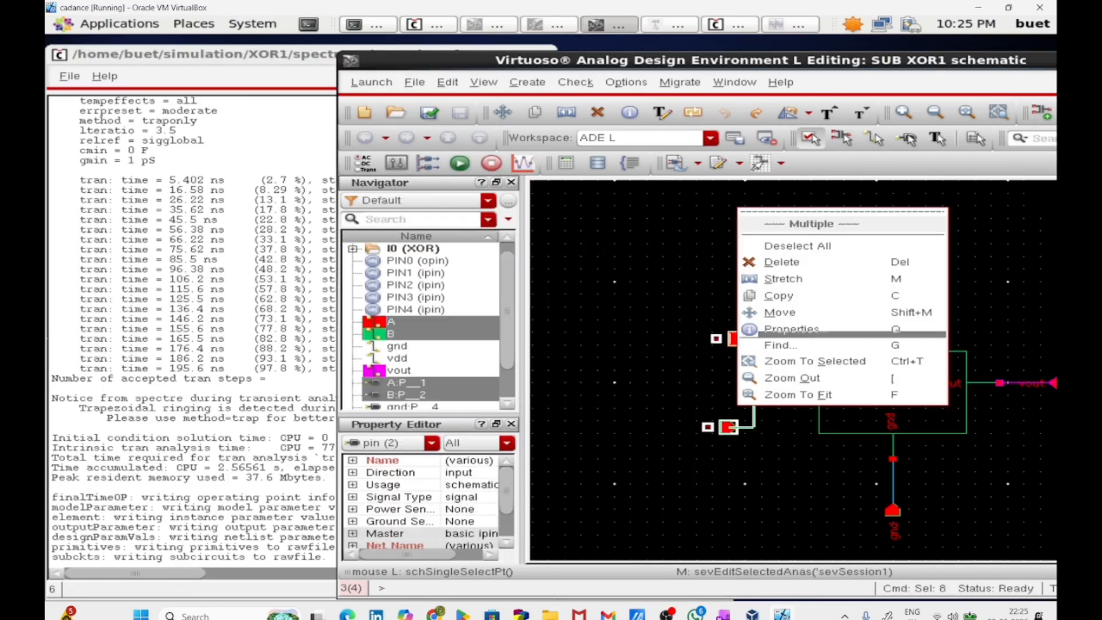
left_click(782, 261)
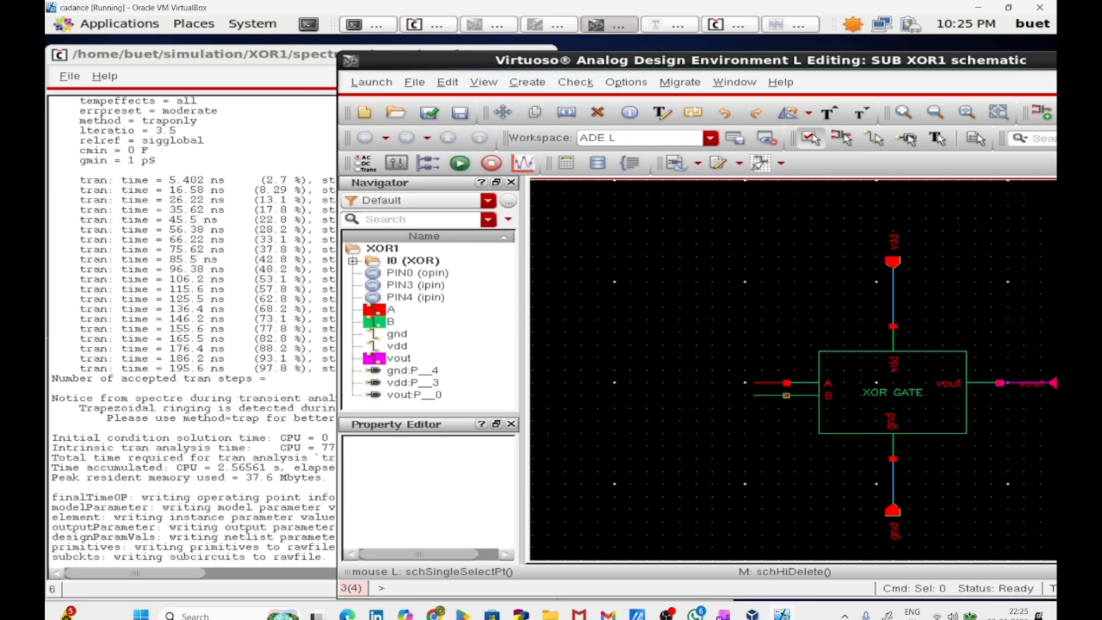
Join the open wire ends at the XOR symbol's A and B inputs with a short vertical wire
key("w")
left_click(753, 382)
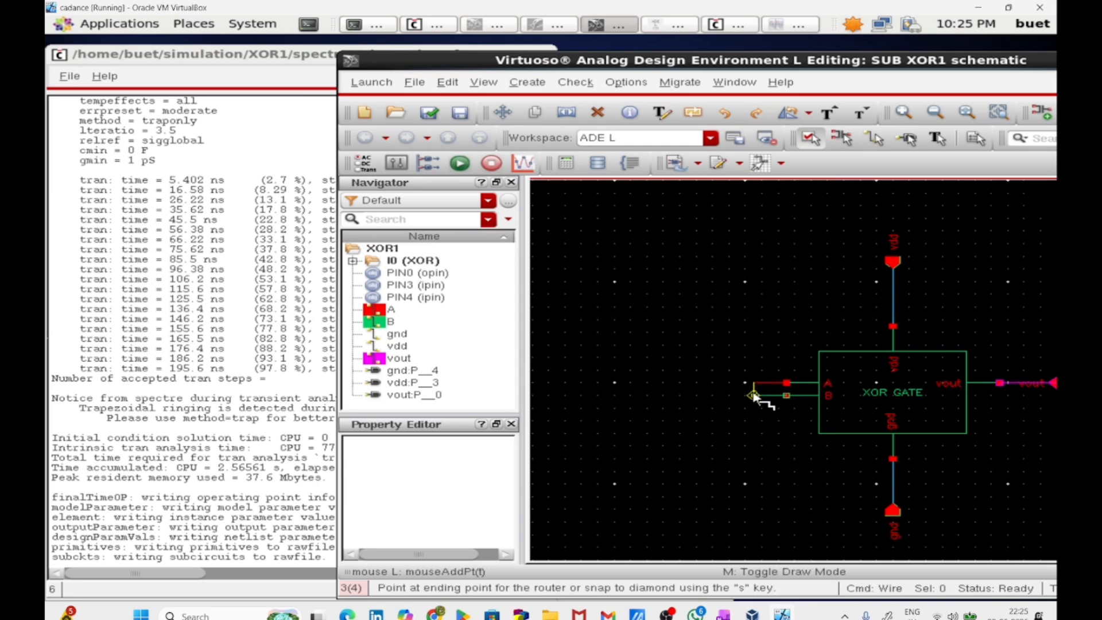
left_click(753, 395)
key("Escape")
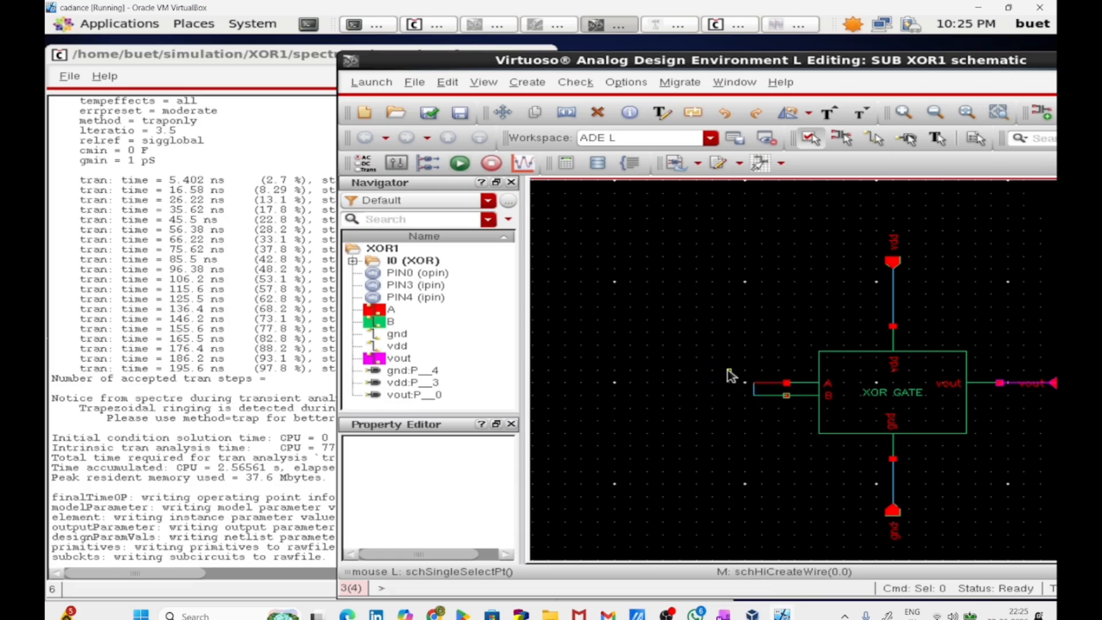
Choose the vpulse symbol from analogLib as the instance to add to the XOR1 schematic
key("i")
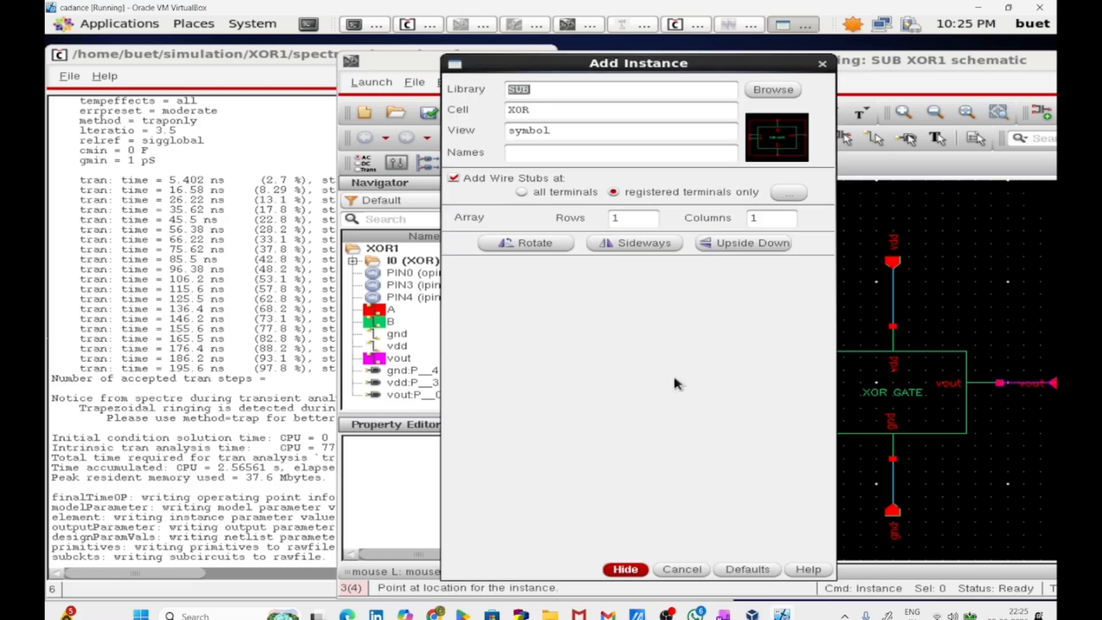
left_click(773, 90)
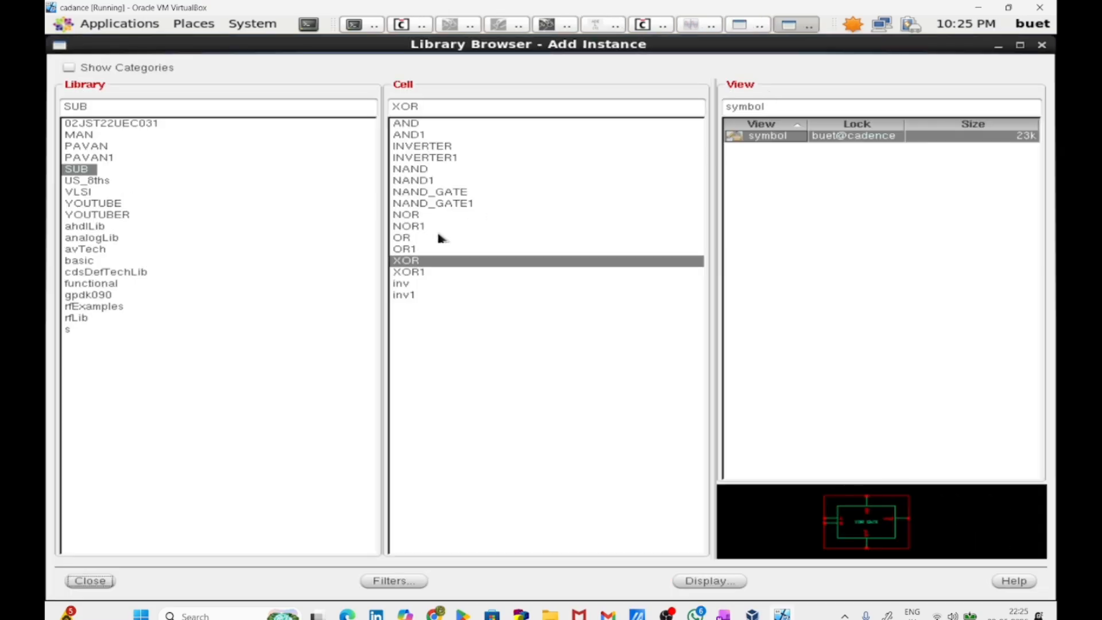
left_click(110, 294)
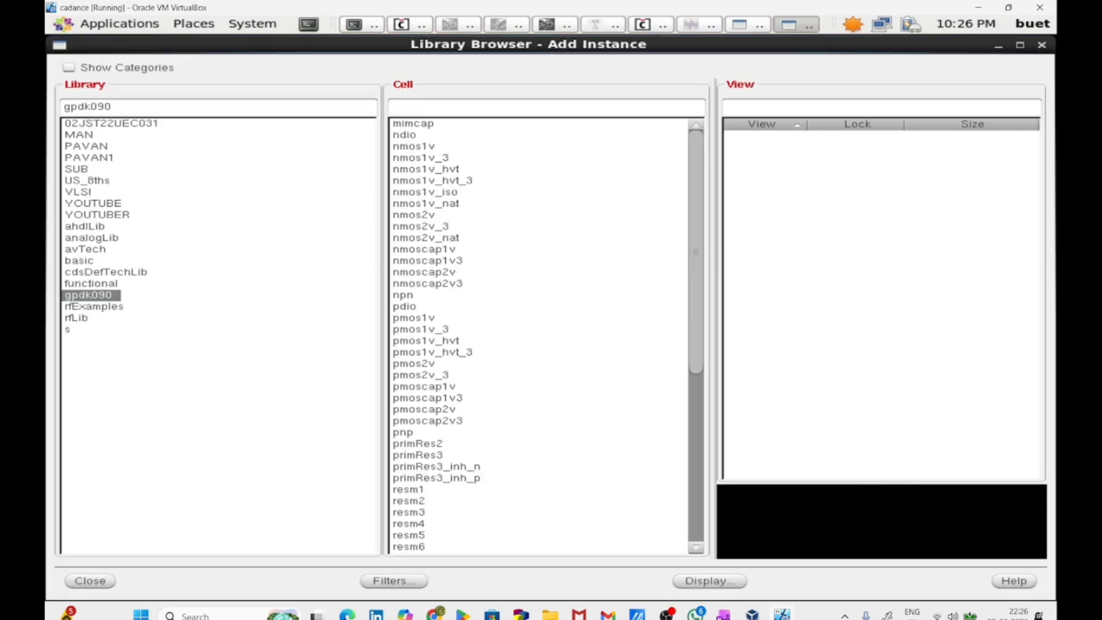
left_click(100, 239)
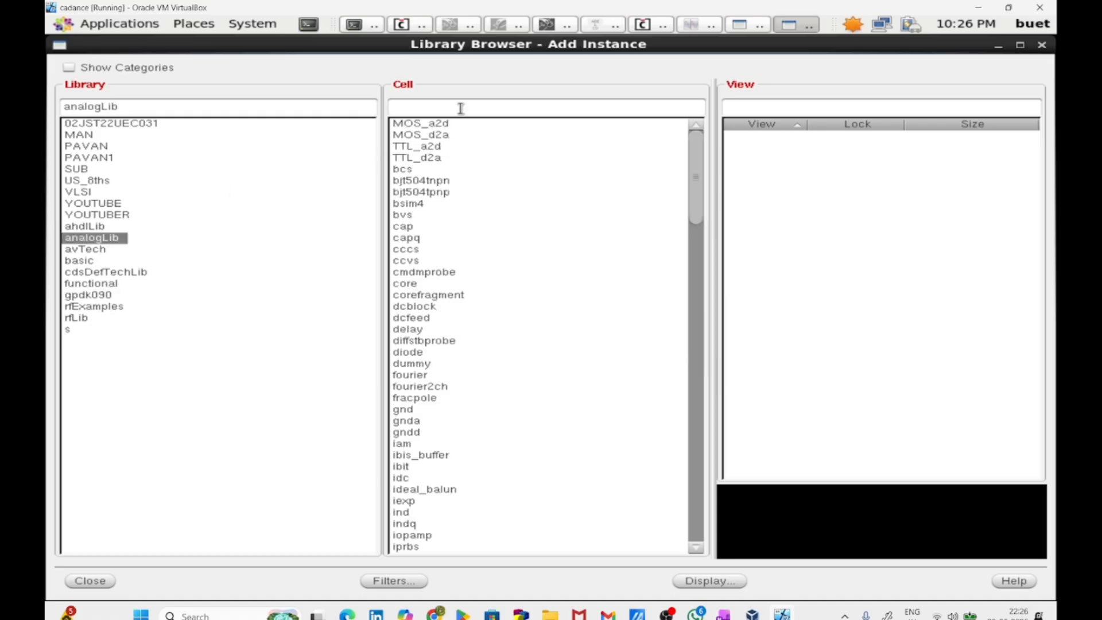
type("vpu")
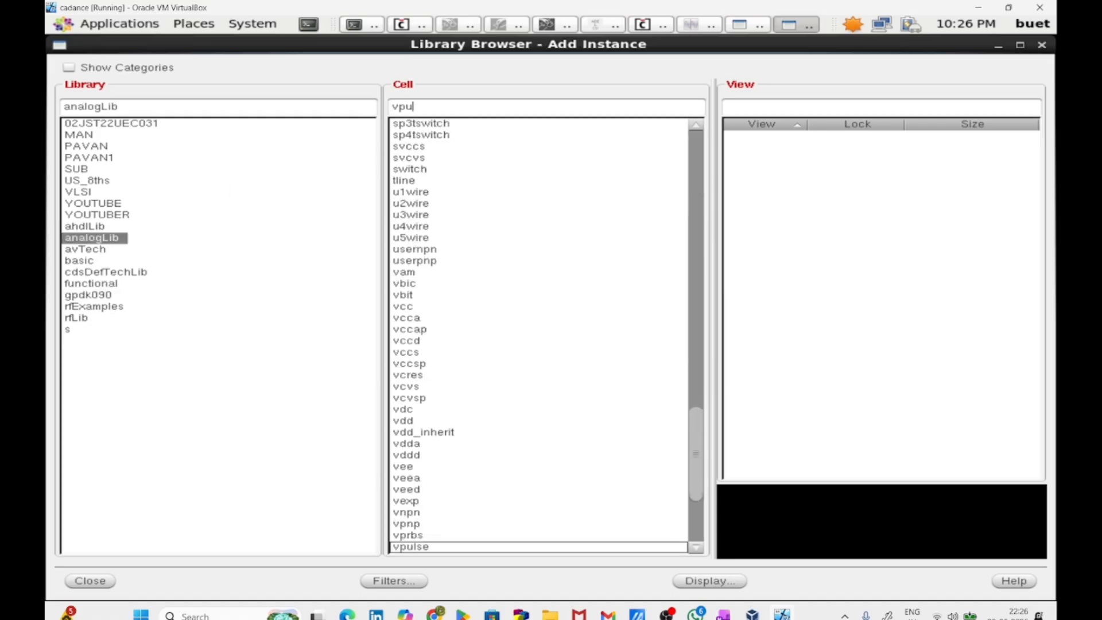
type("lse")
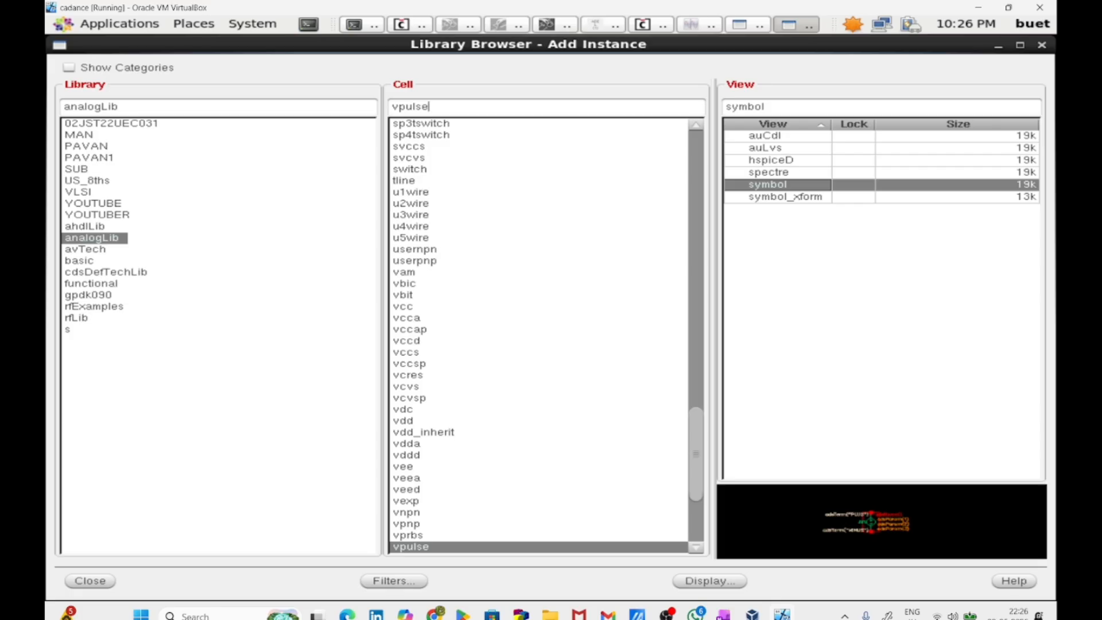
key("Return")
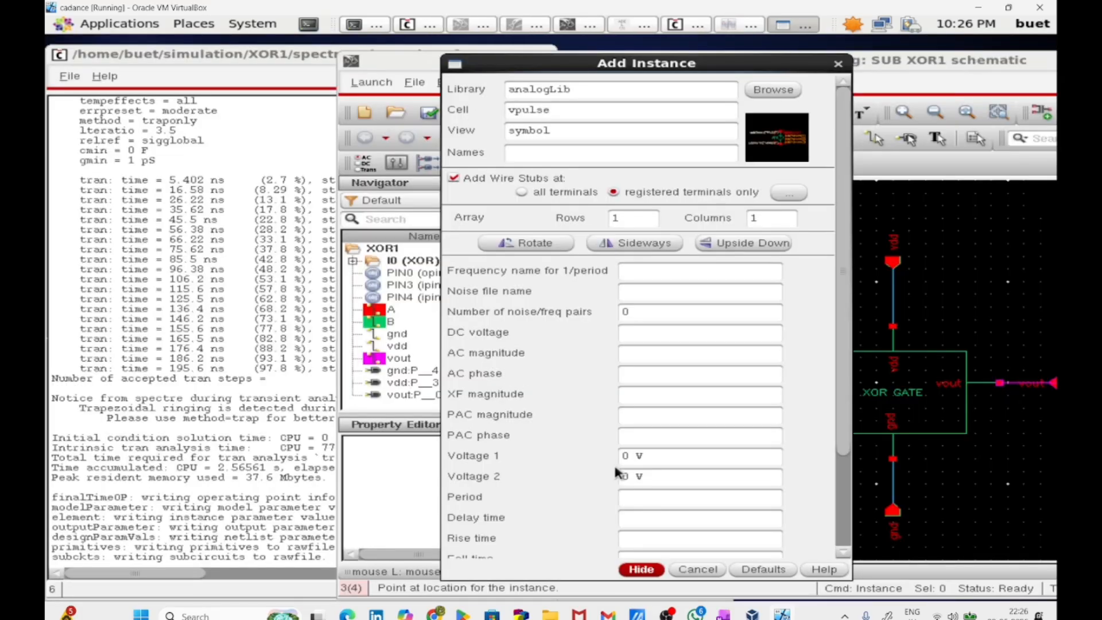
Set the pulse source's Voltage 2 to 1 V, period to 40n and pulse width to 20n, and place it beside the XOR symbol's inputs
left_click_drag(632, 476, 576, 479)
key("BackSpace")
type("40n")
key("Tab")
key("Tab")
key("Tab")
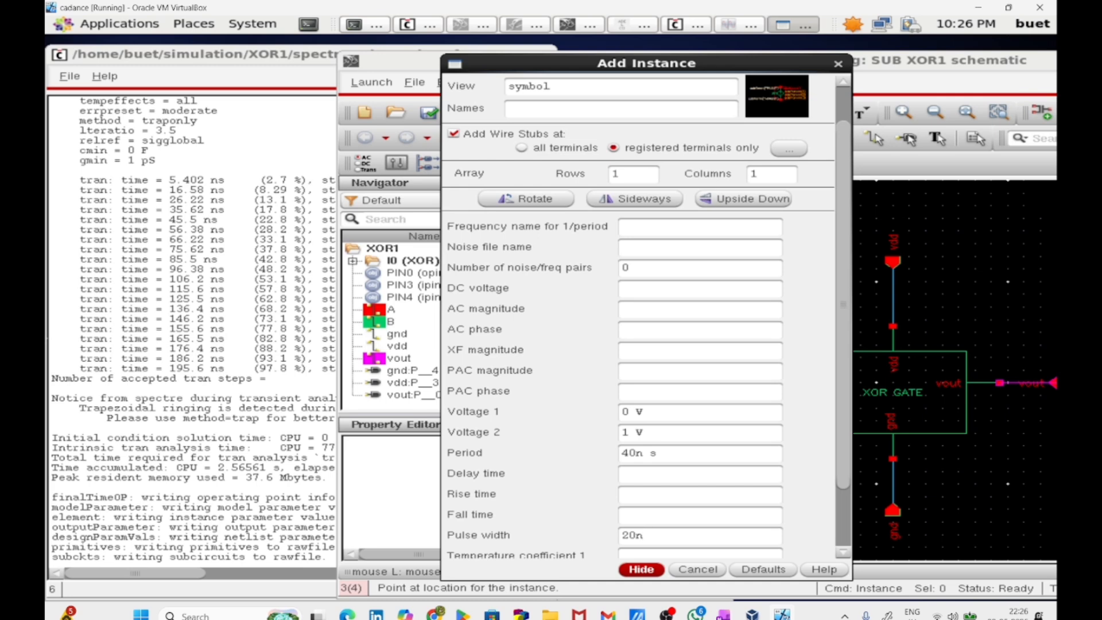
key("Return")
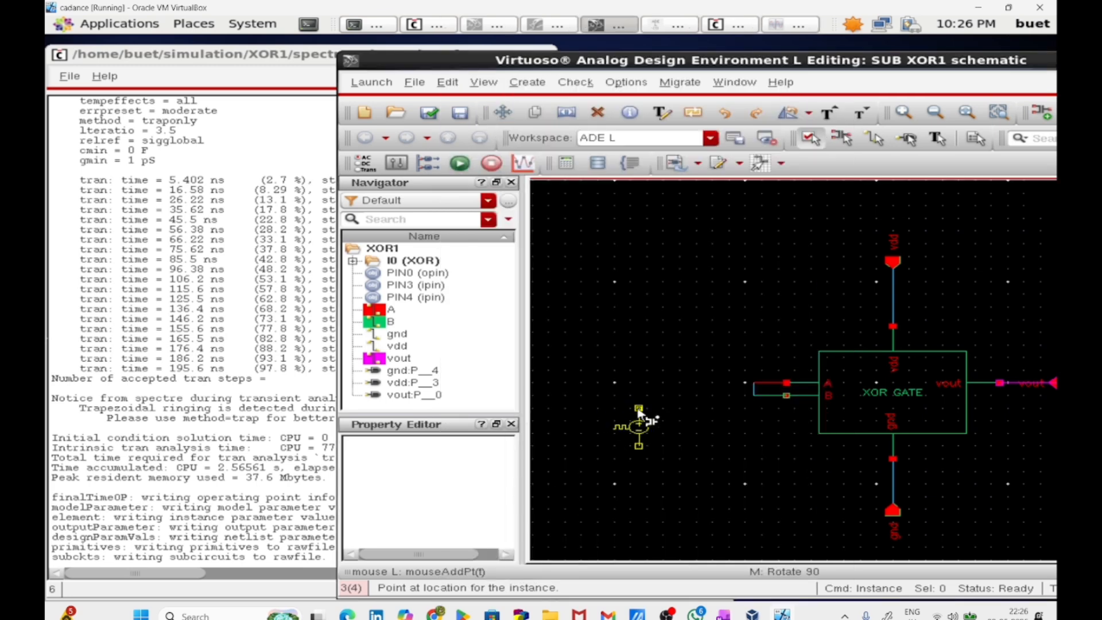
left_click(680, 414)
Wire the pulse source's positive terminal to the joined A and B inputs and its negative terminal to the gnd wire
key("w")
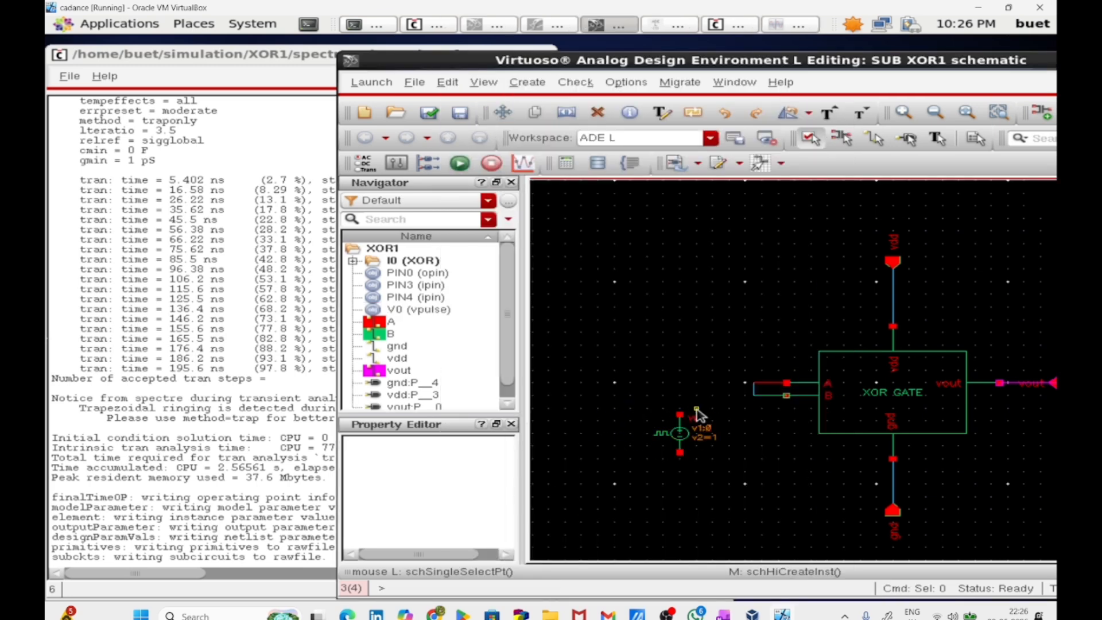
left_click(679, 413)
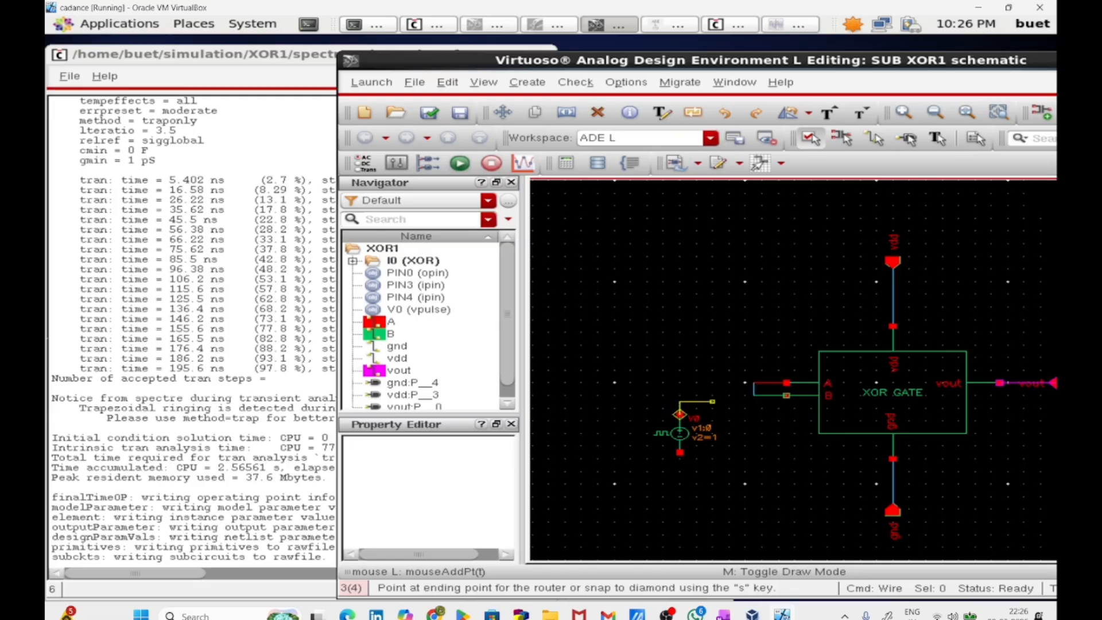
left_click(753, 389)
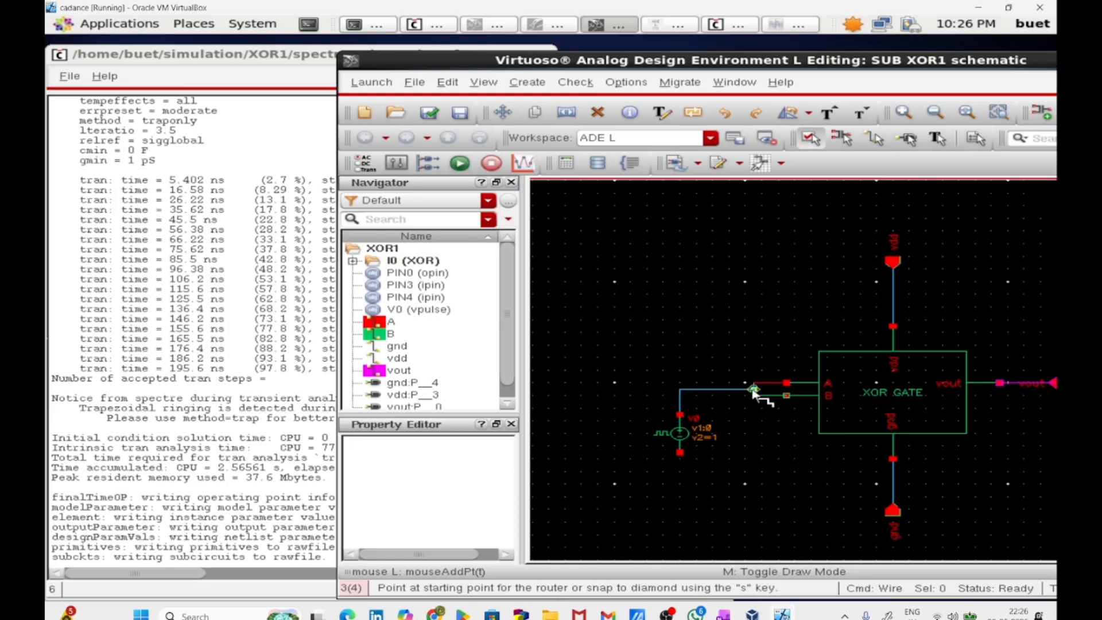
left_click(678, 452)
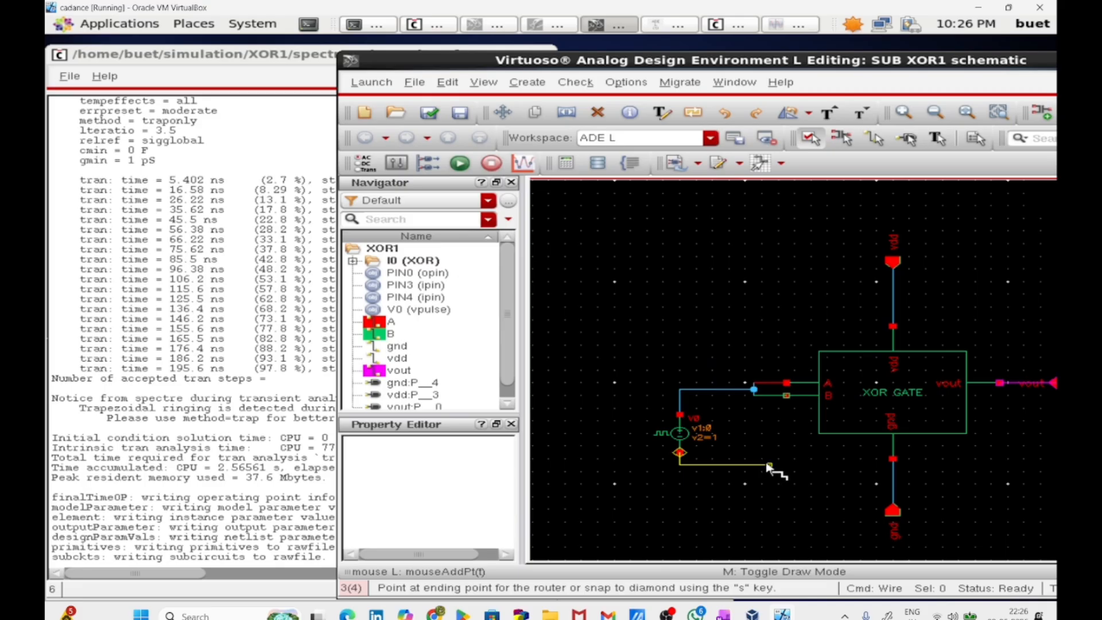
left_click(895, 484)
key("Escape")
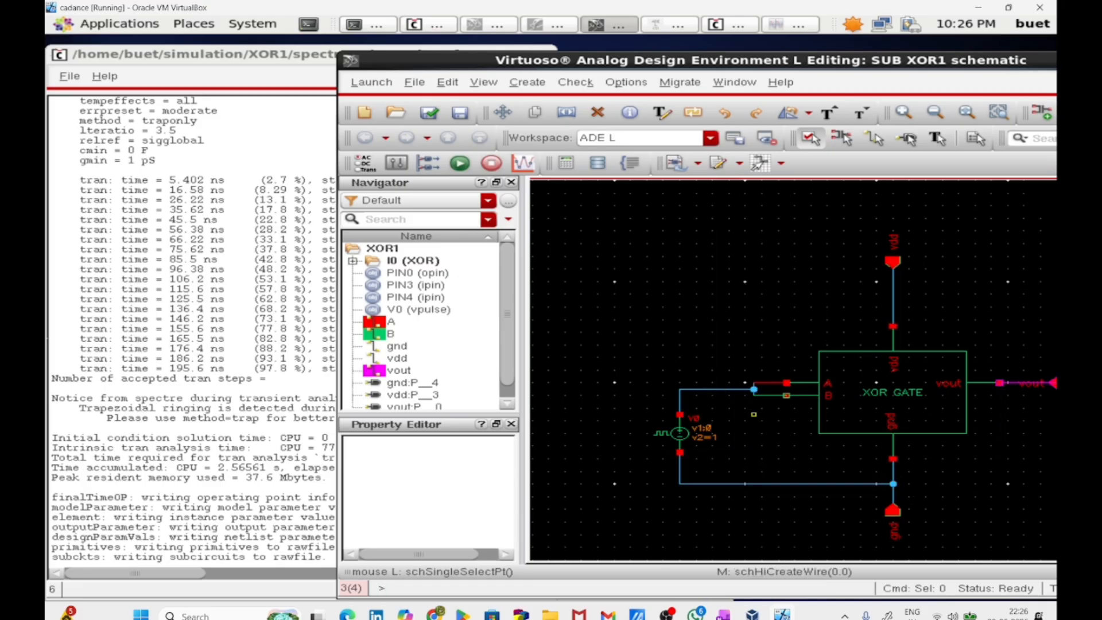
Check and save the XOR1 schematic, and clear away the overlapping terminal and simulation output windows to reach the ADE L window
left_click(428, 113)
left_click_drag(464, 65, 808, 142)
left_click(615, 130)
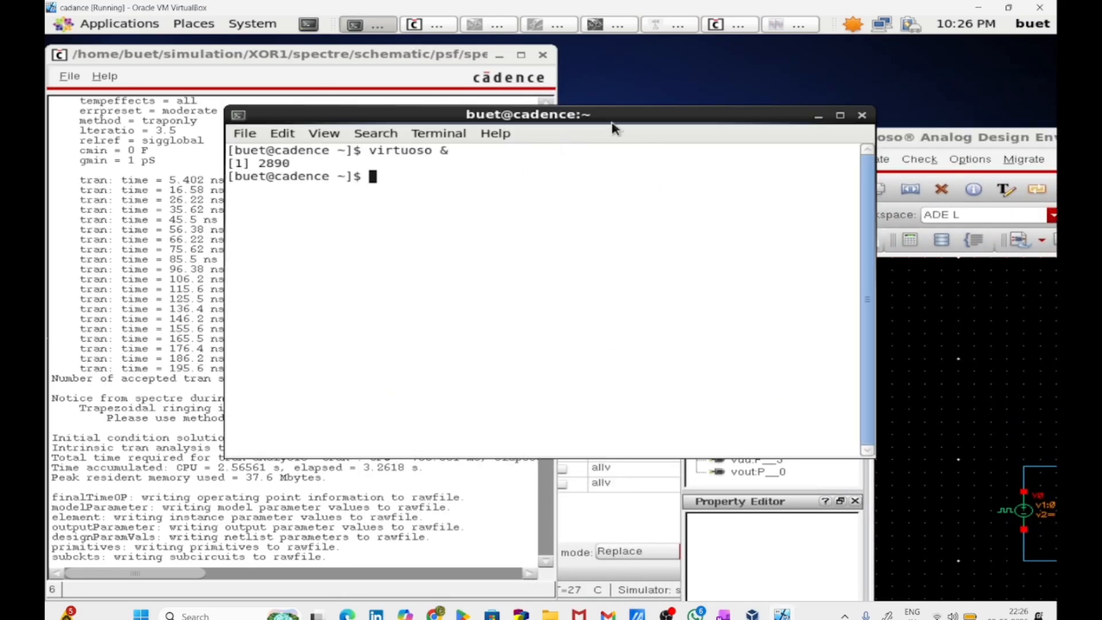
left_click_drag(606, 119, 990, 229)
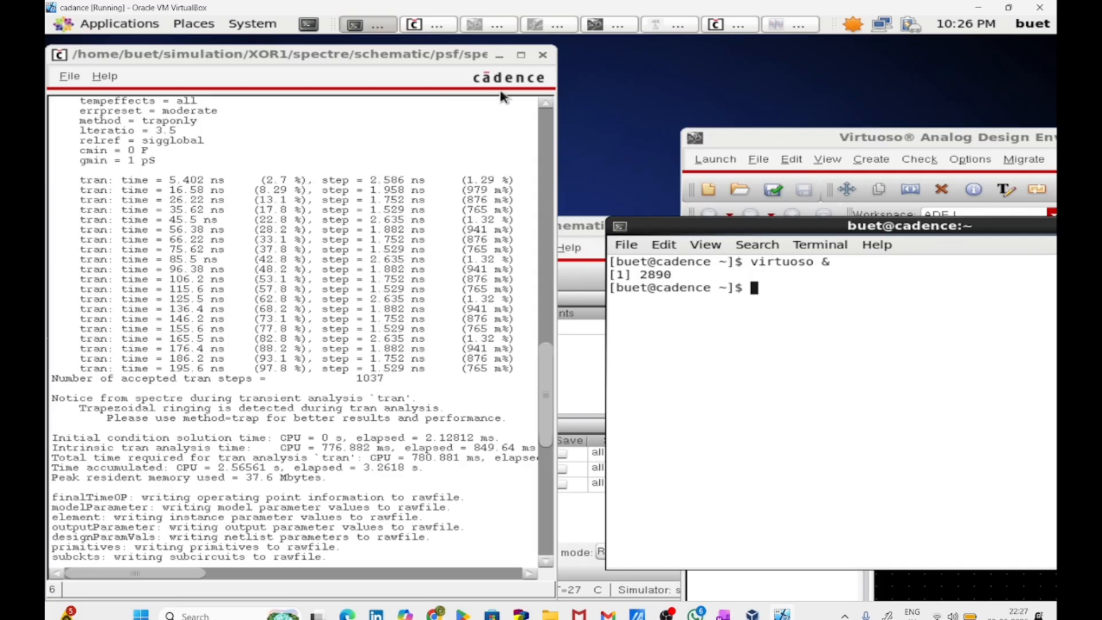
left_click_drag(918, 225, 717, 205)
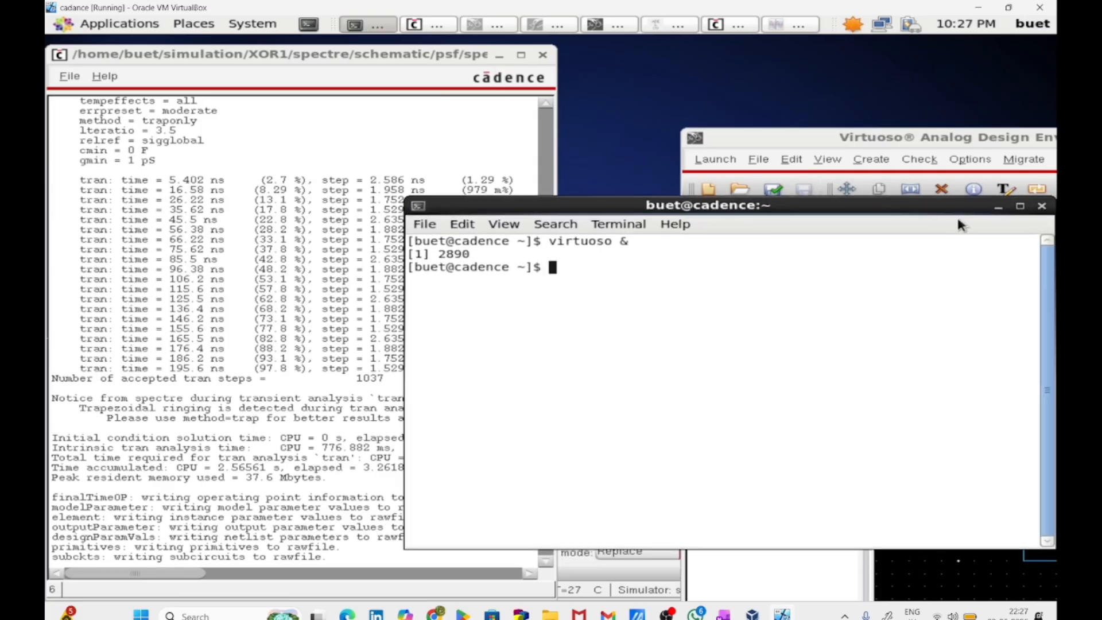
left_click(997, 208)
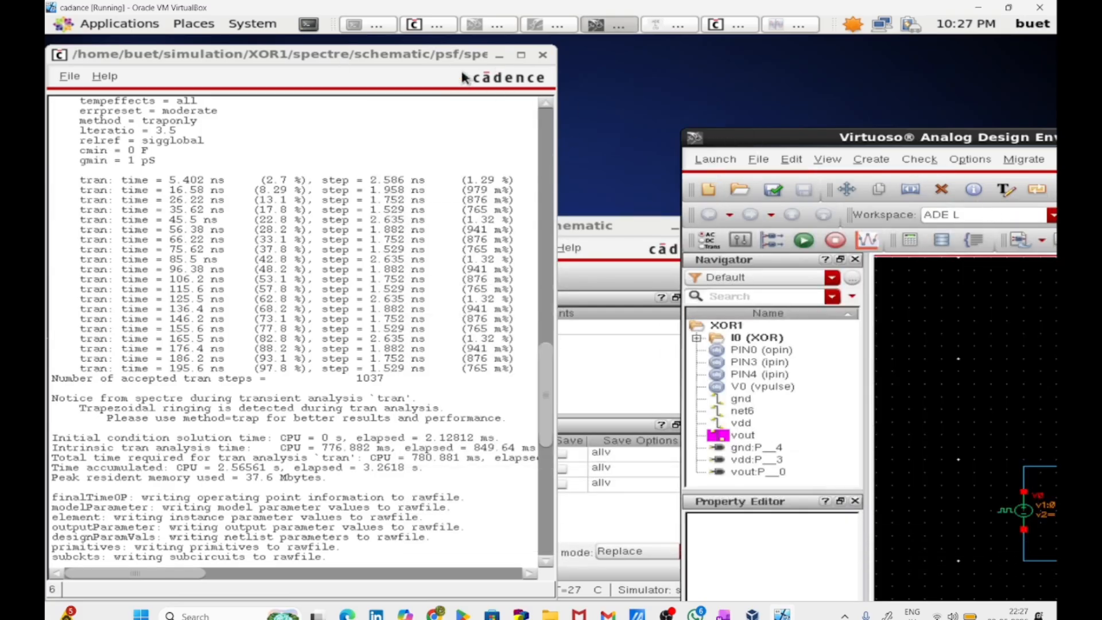
left_click(499, 55)
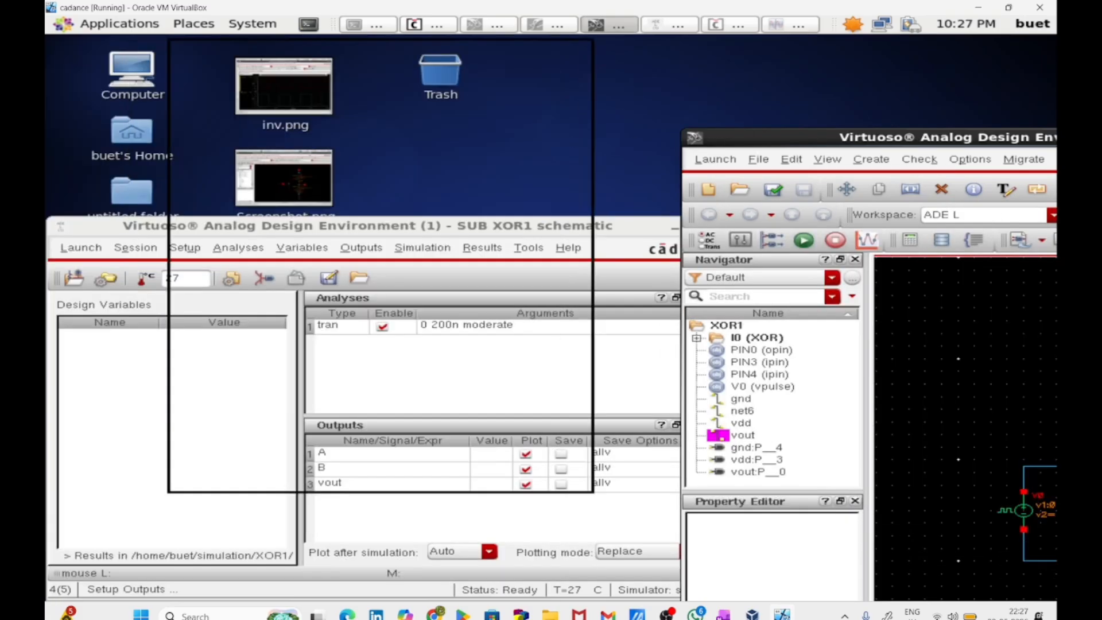
left_click(434, 229)
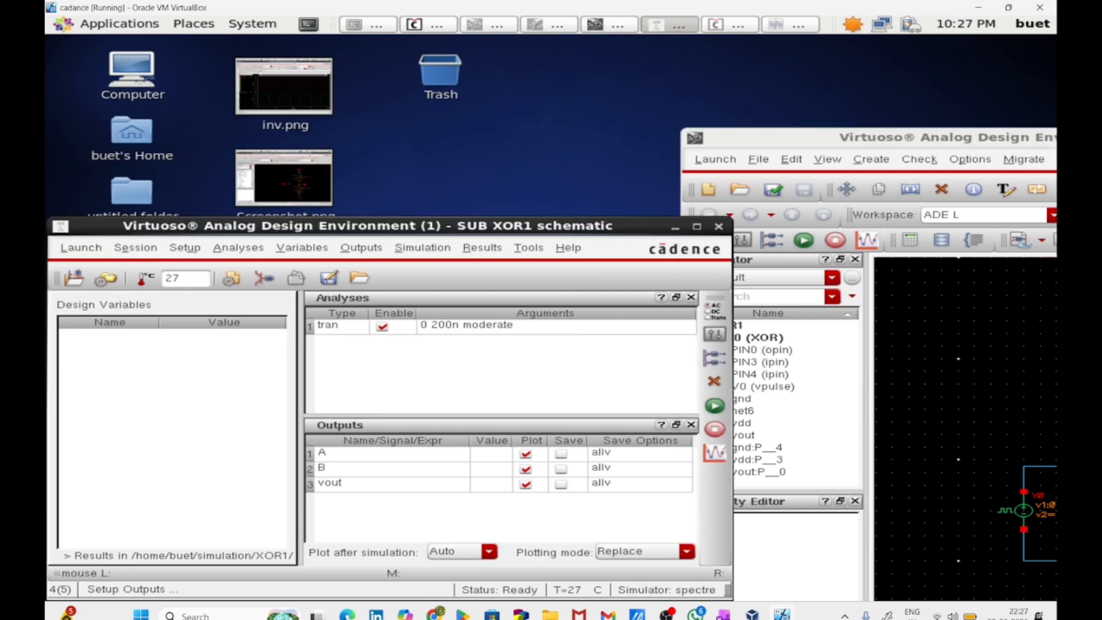
Delete the A, B and vout entries from the simulation outputs
left_click(436, 452)
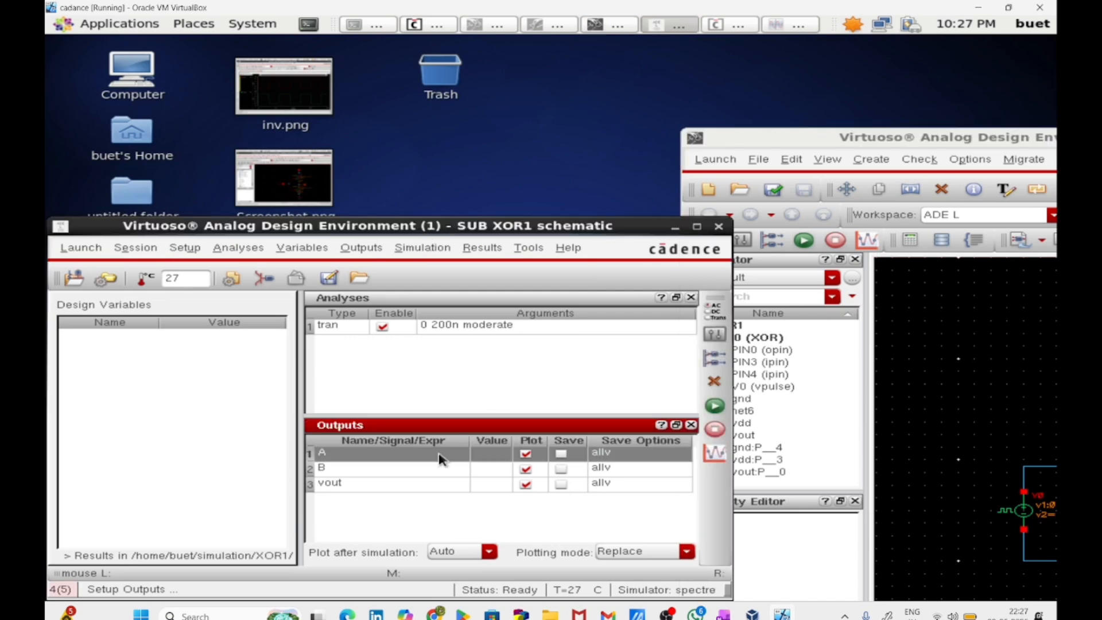
left_click(714, 383)
left_click(714, 383)
left_click(714, 383)
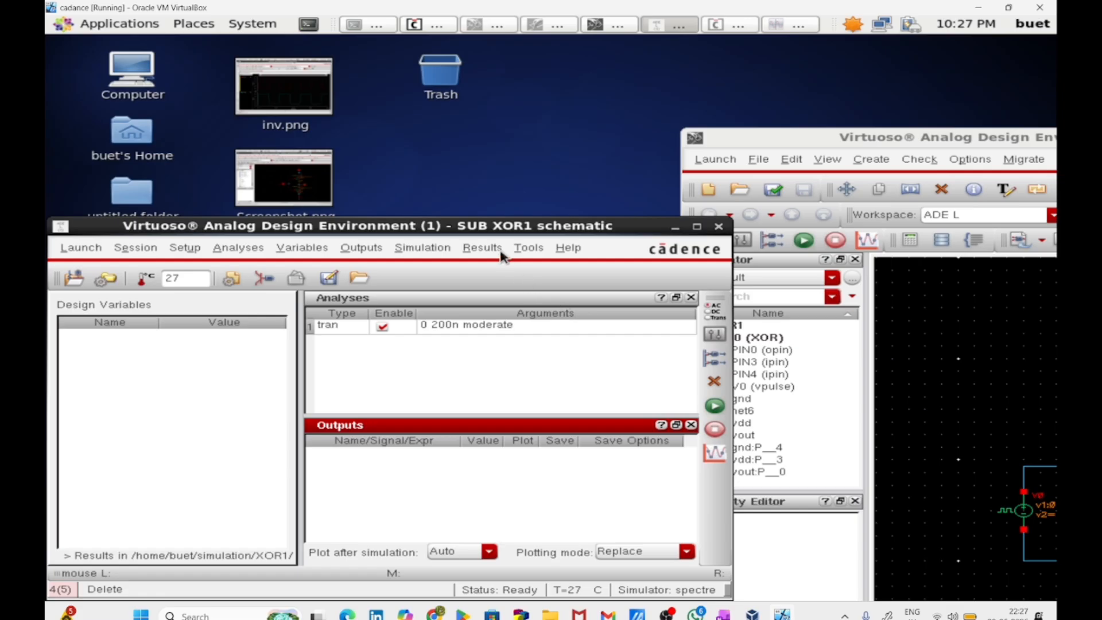
Check and save the XOR1 schematic again after reading the log, and accept the existing gnd and vdd stimuli
left_click_drag(491, 227, 878, 317)
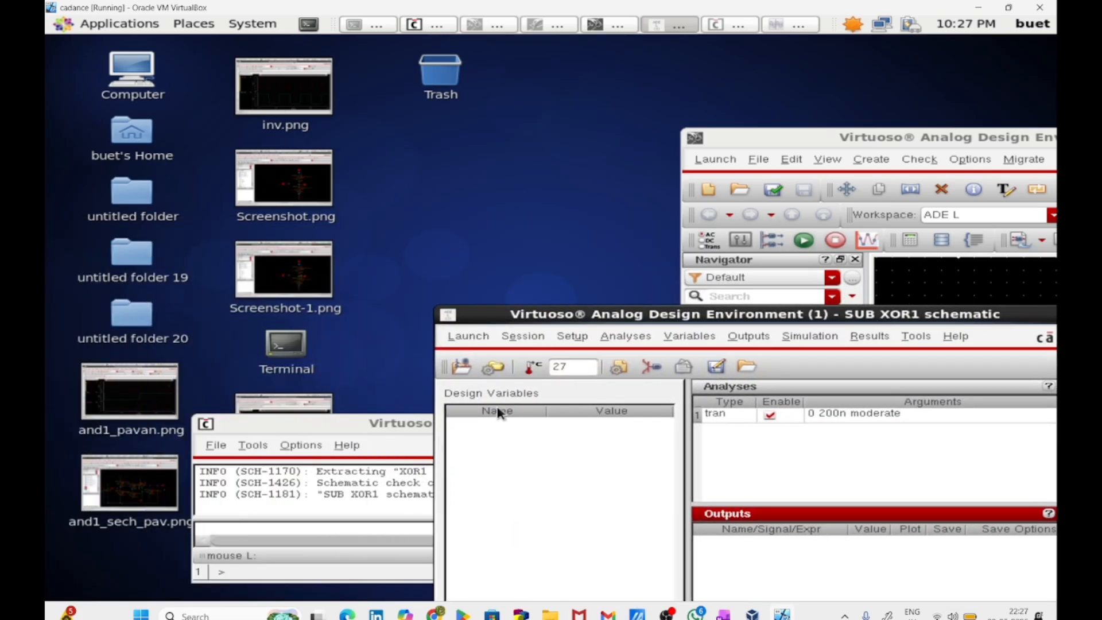
left_click(378, 461)
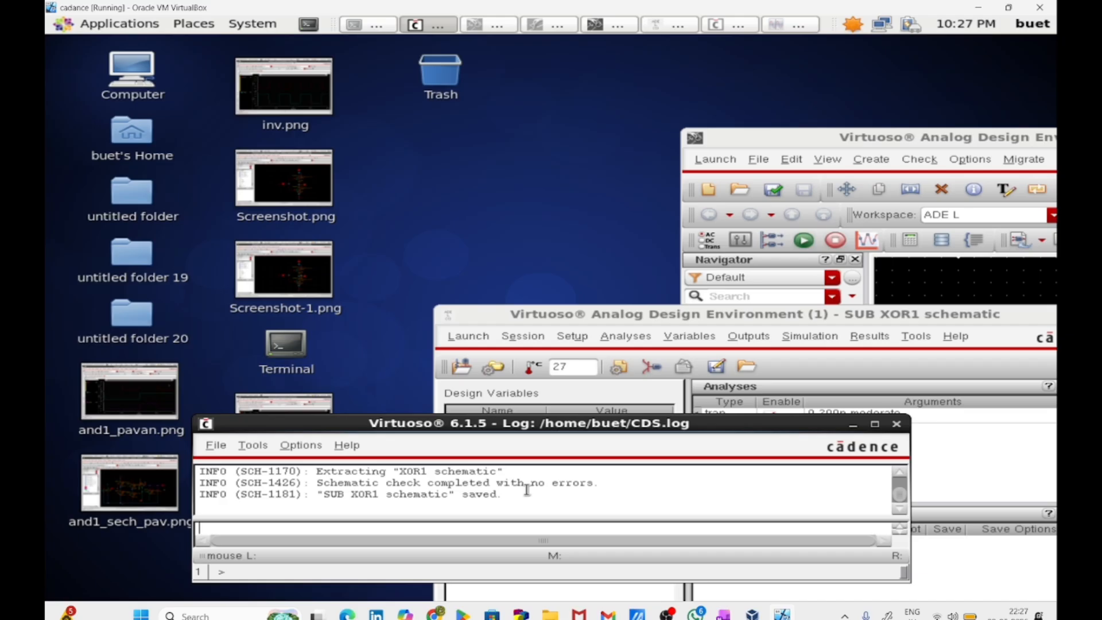
left_click(772, 193)
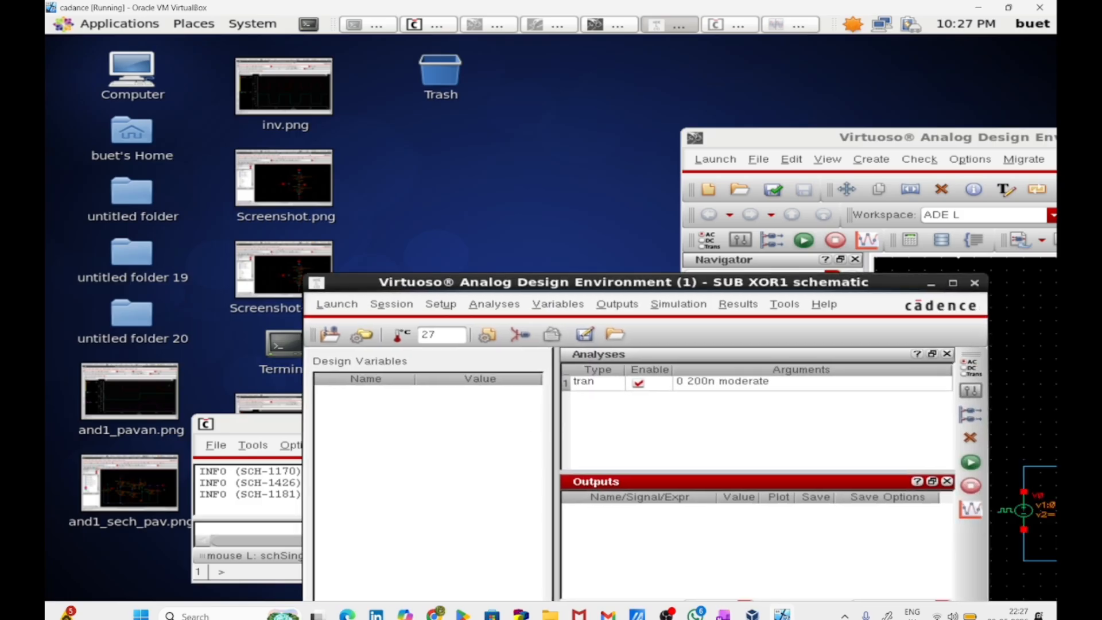
left_click(417, 313)
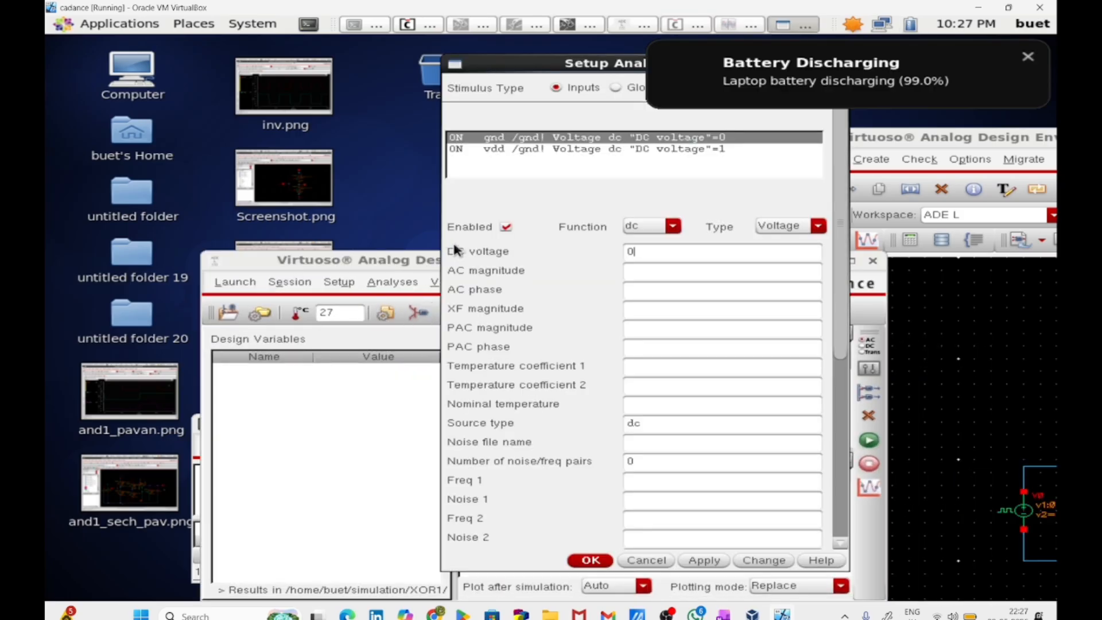
left_click(591, 557)
Set up a dc analysis that saves the DC operating point, and dismiss the battery notification
left_click(393, 282)
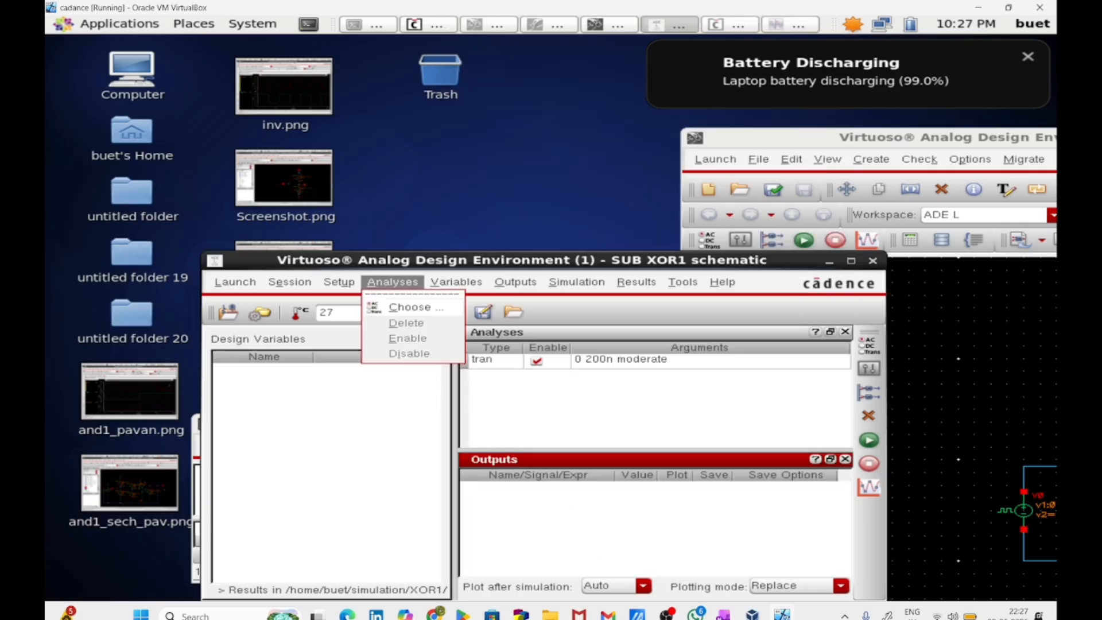
left_click(390, 305)
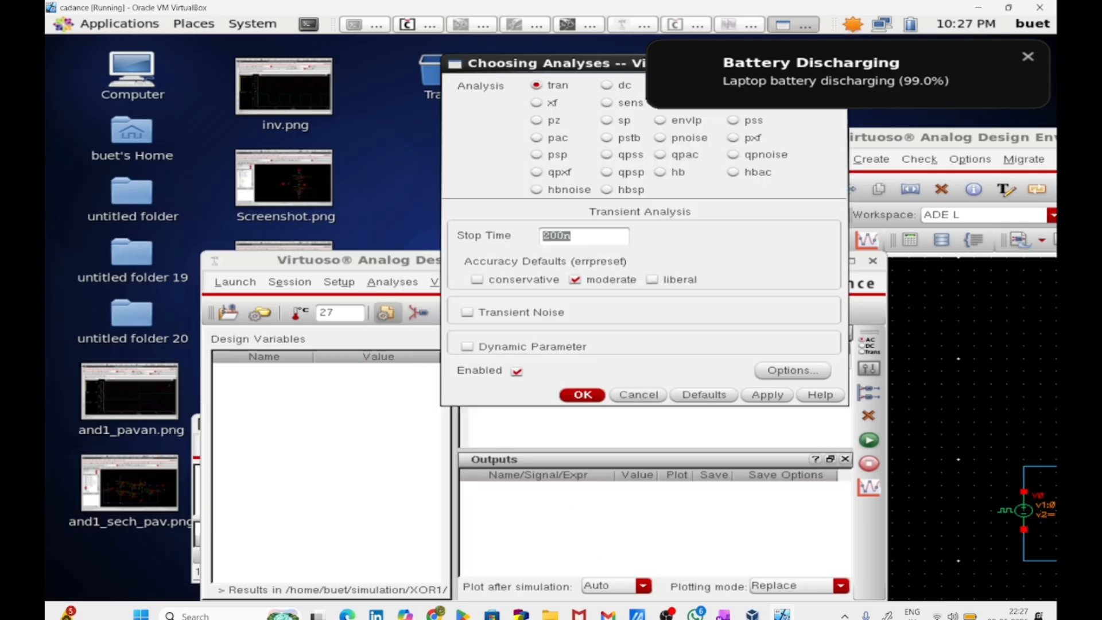
left_click(607, 86)
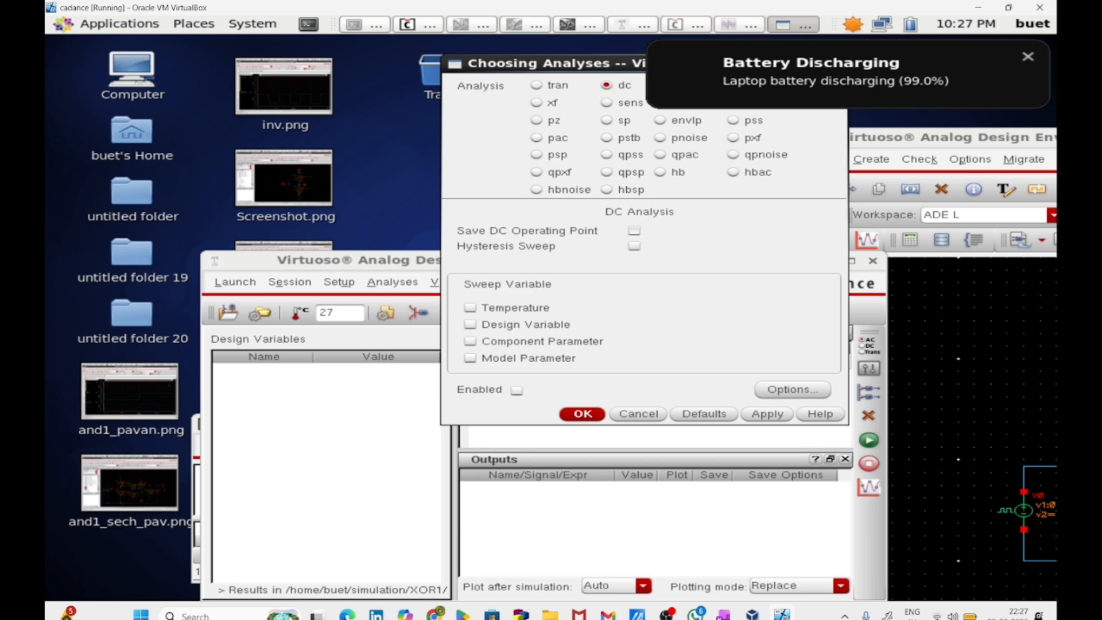
left_click(634, 231)
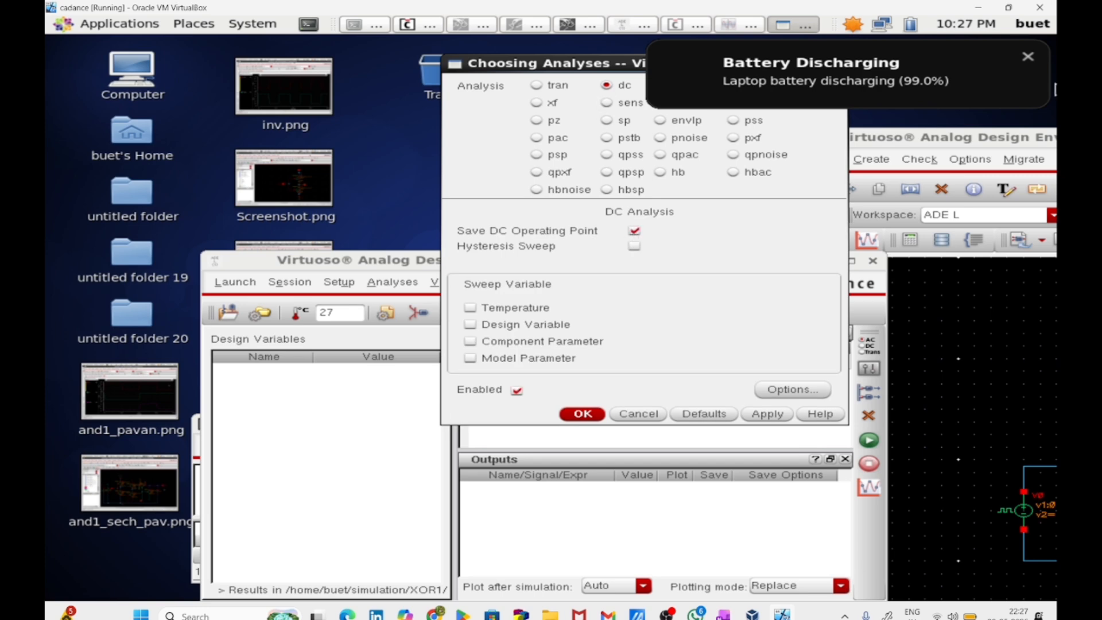
left_click(1026, 59)
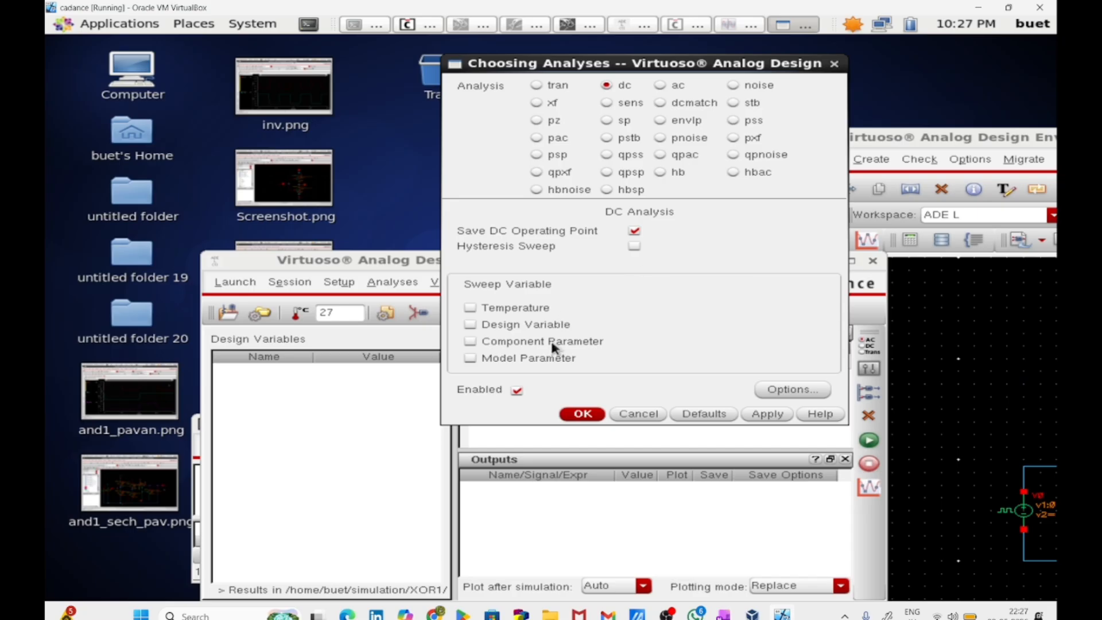
Sweep a component parameter in the dc analysis, selecting the DC voltage of the vpulse source
left_click(470, 341)
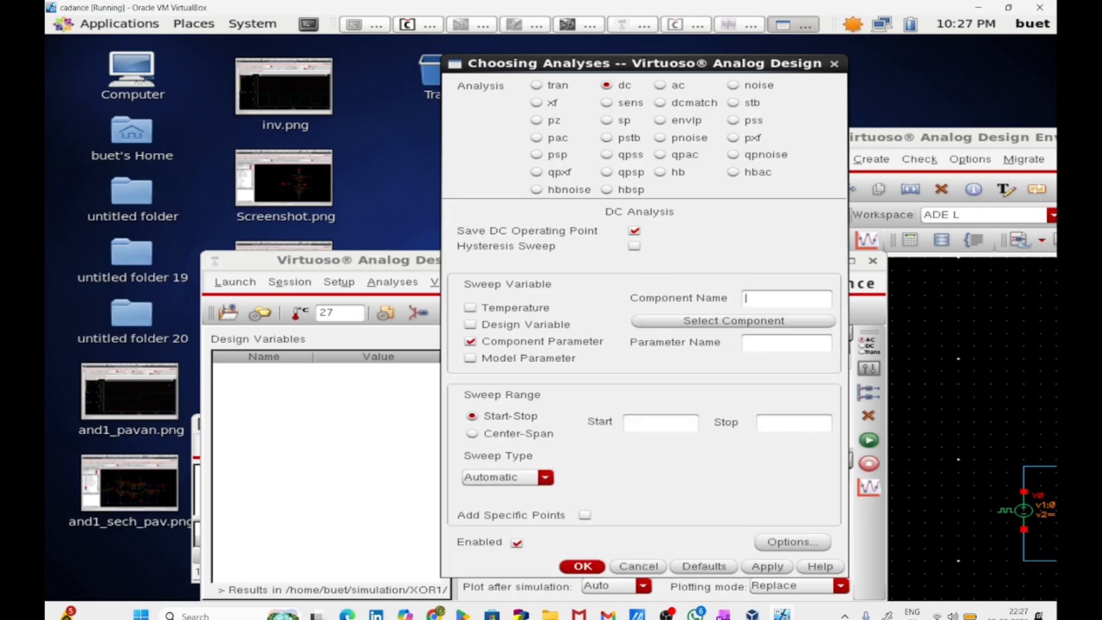
left_click(706, 321)
left_click(1020, 510)
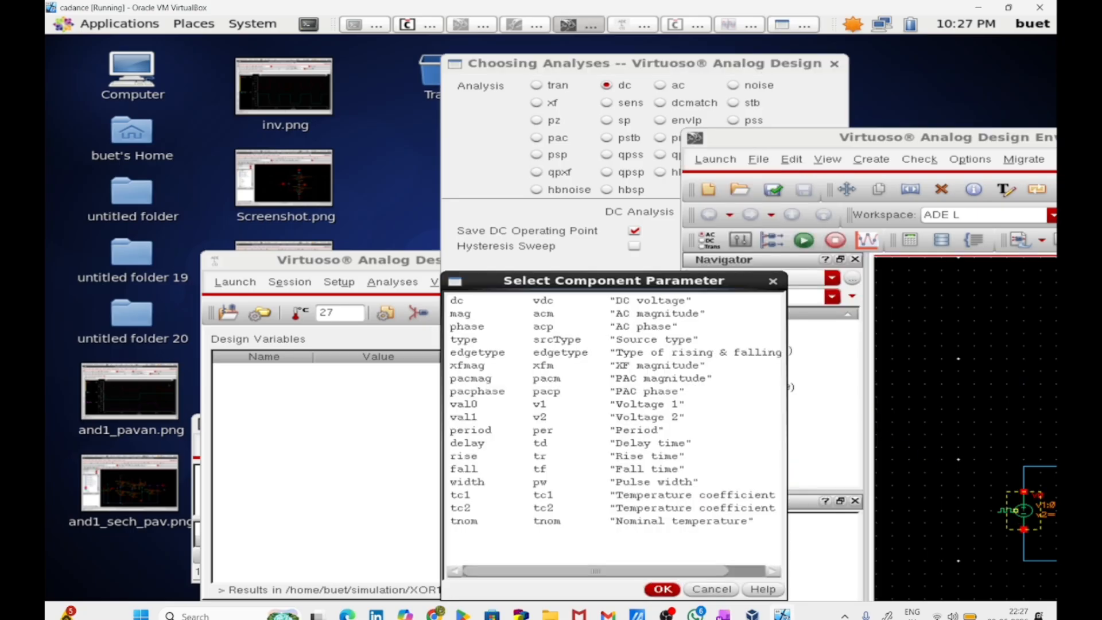
left_click(601, 300)
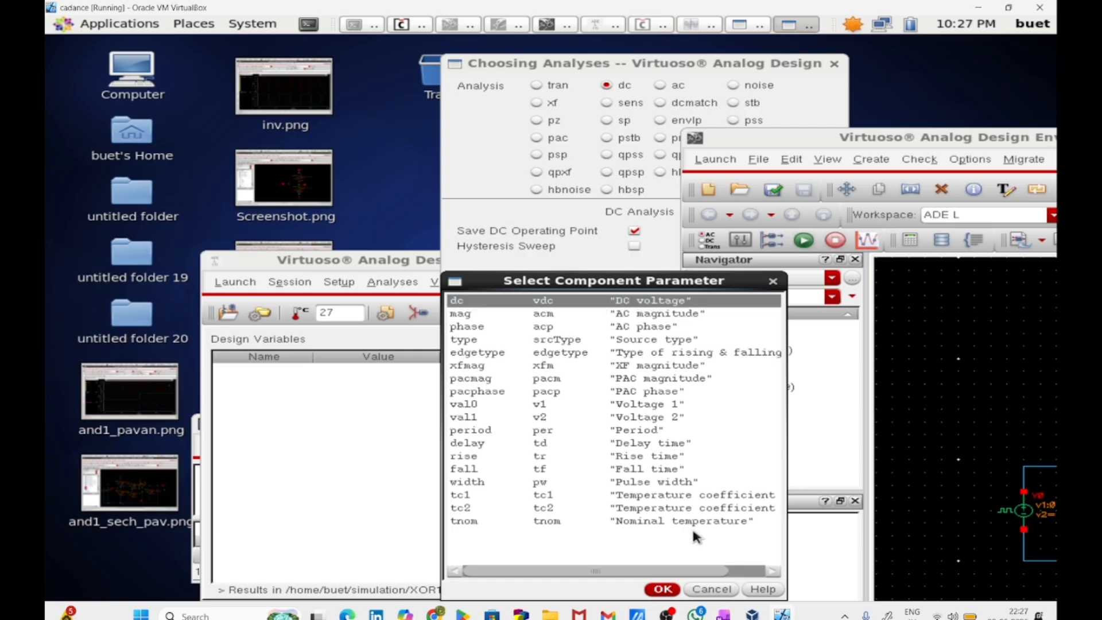
left_click(662, 589)
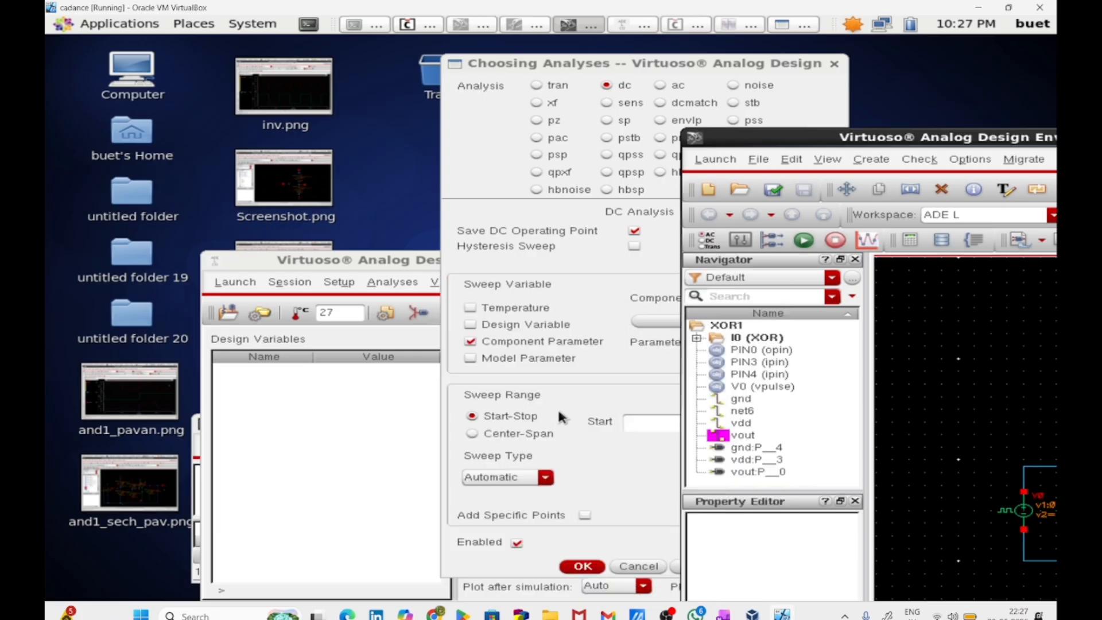
Set the dc sweep range to start at 0 and stop at 1, and accept the analysis
left_click(627, 421)
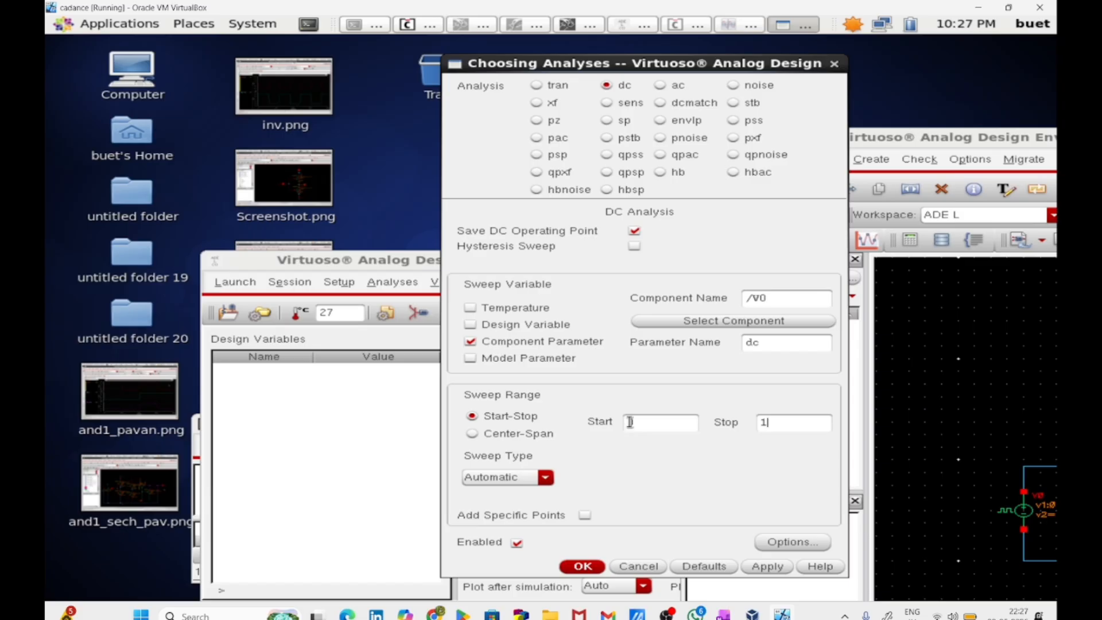
type("0")
left_click(584, 567)
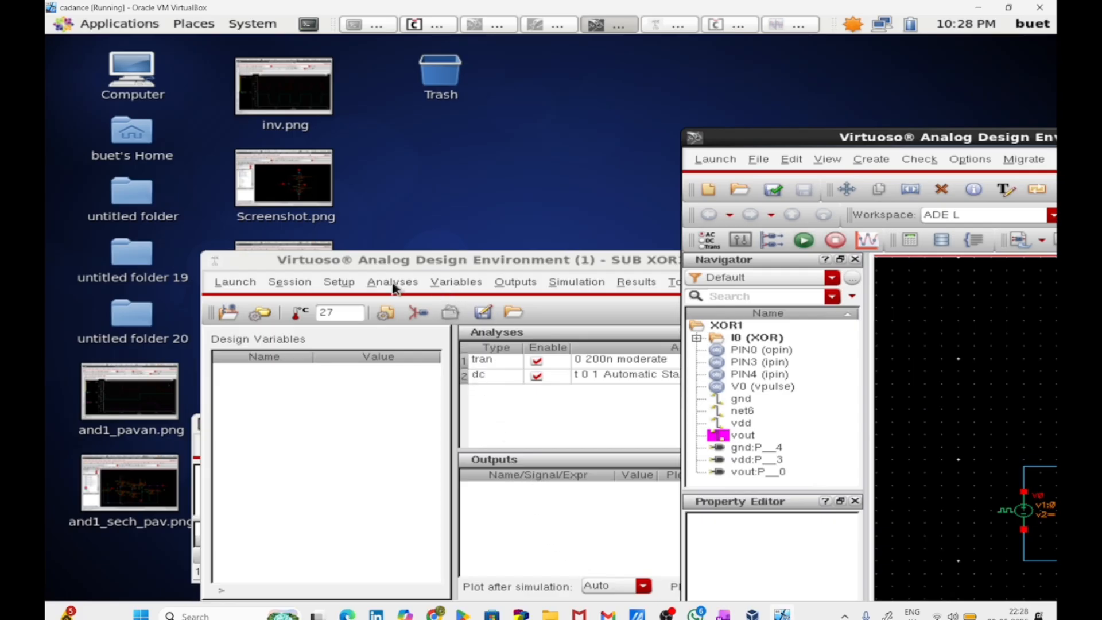
Add the tied input net net6 and the vout wire as outputs to plot, selecting both on the XOR1 schematic
left_click(512, 283)
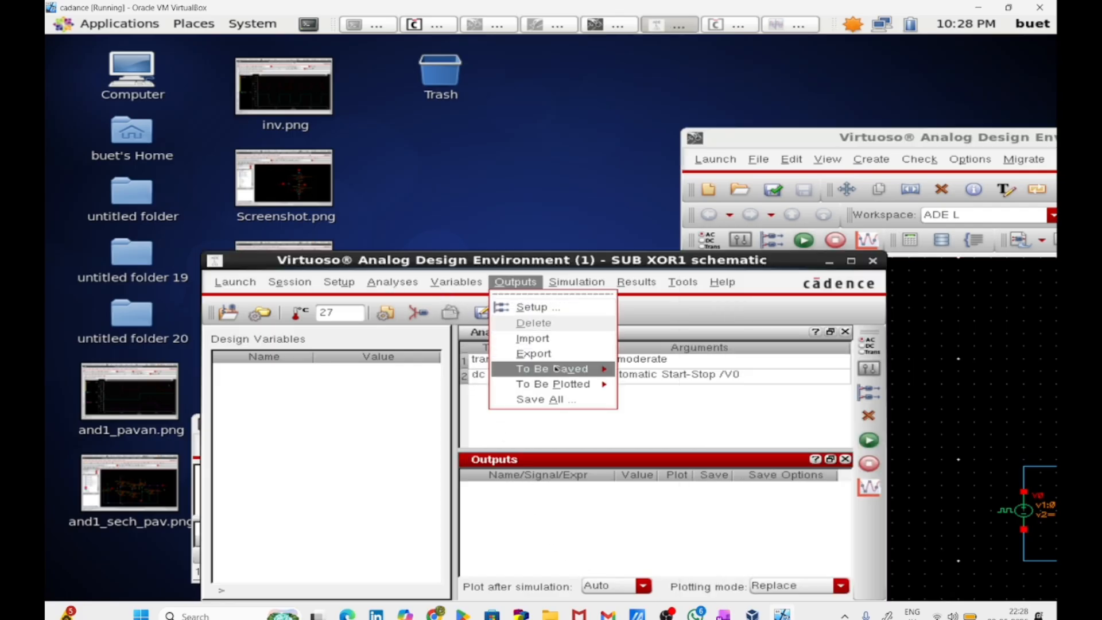
mouse_move(579, 386)
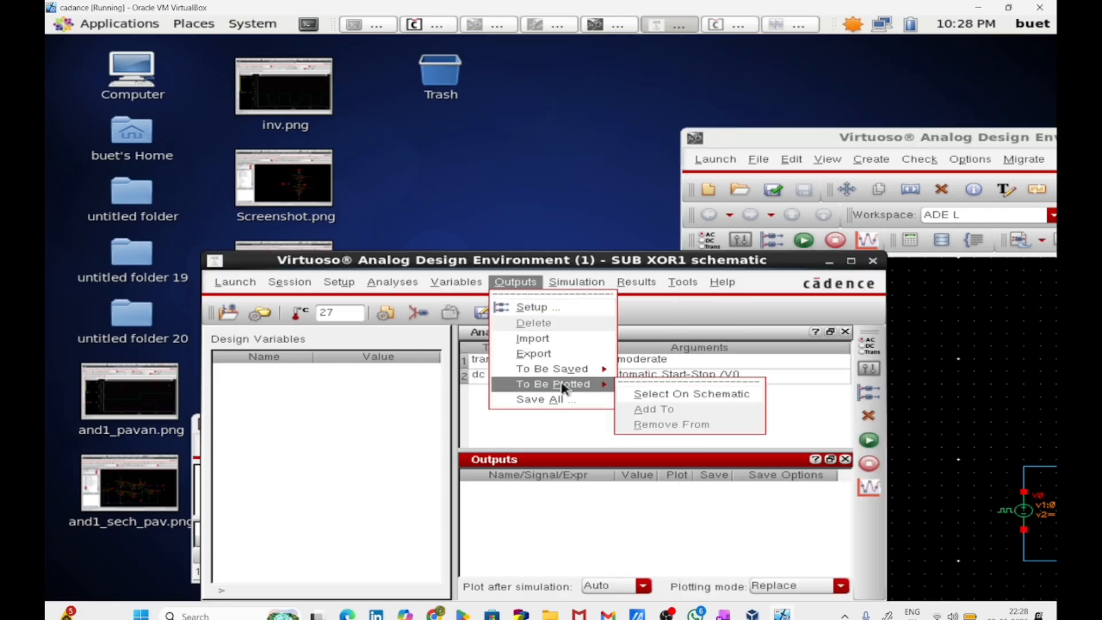
left_click(660, 396)
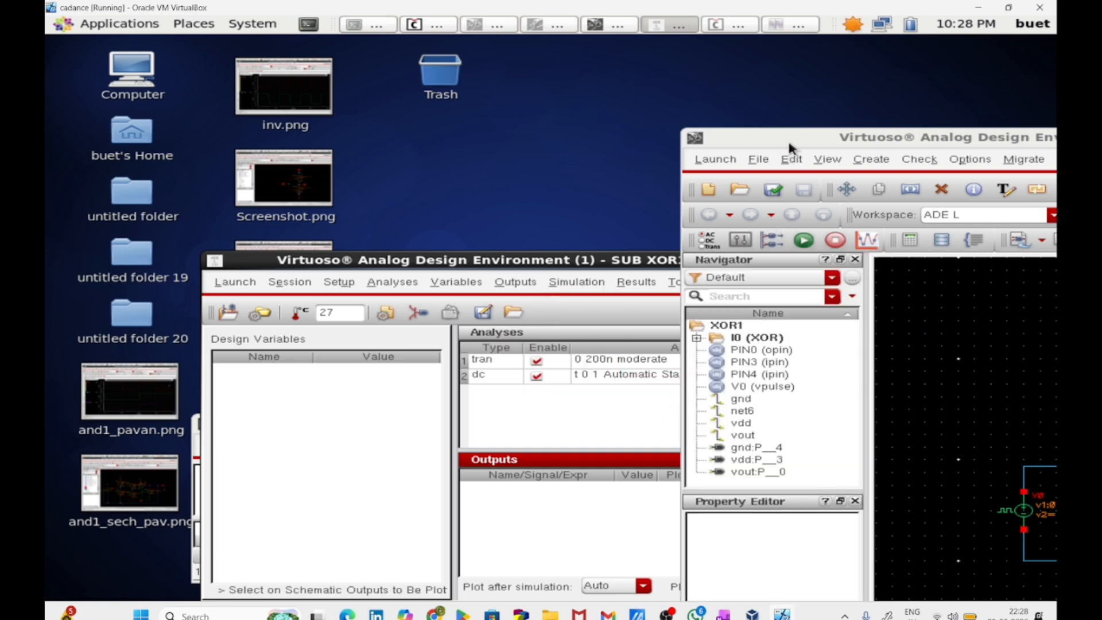
left_click_drag(795, 144, 563, 115)
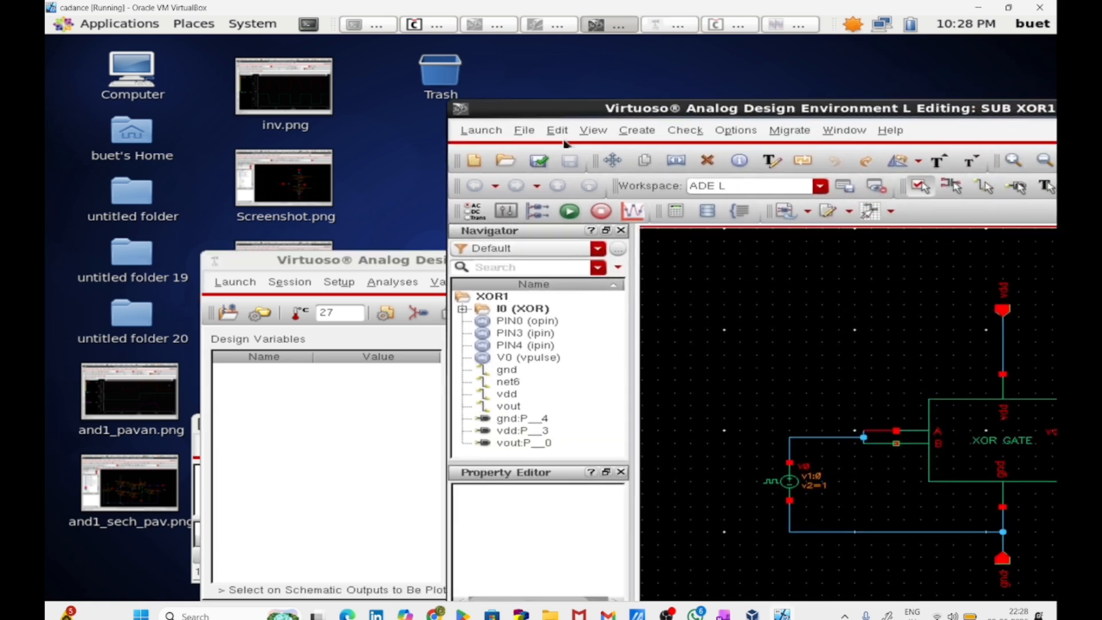
left_click(823, 438)
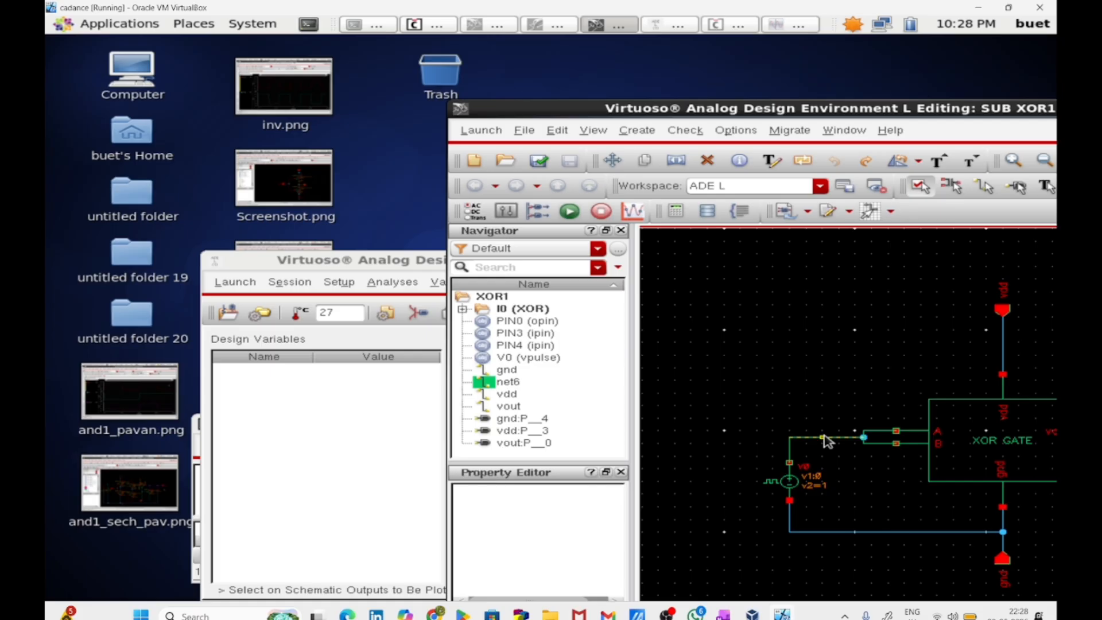
key("f")
scroll(797, 390, "down", 3)
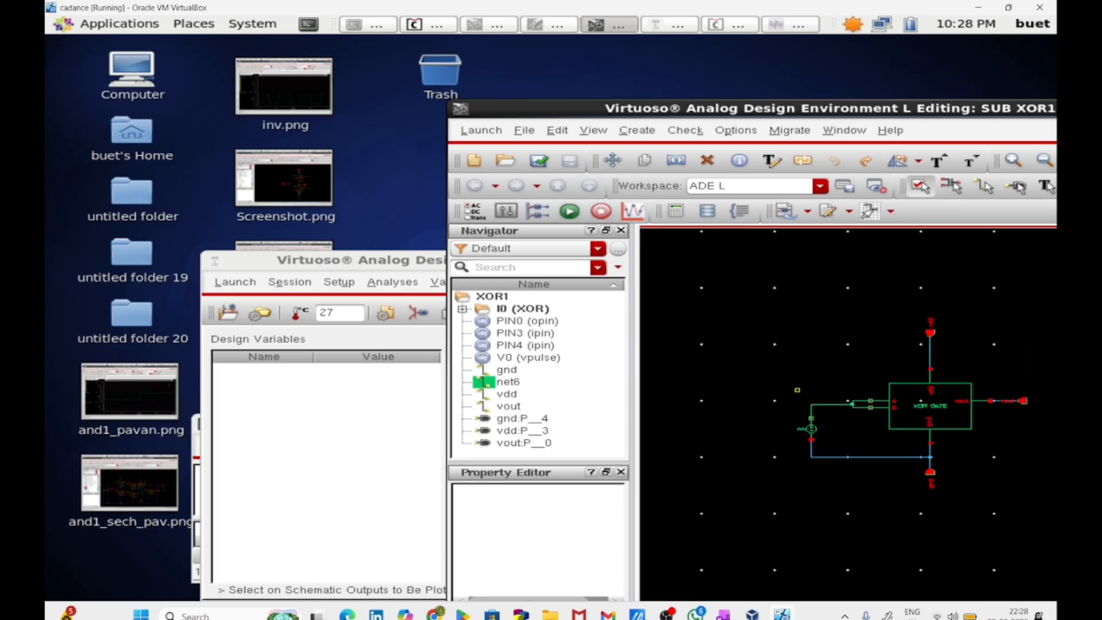
scroll(797, 390, "down", 1)
scroll(906, 409, "up", 3)
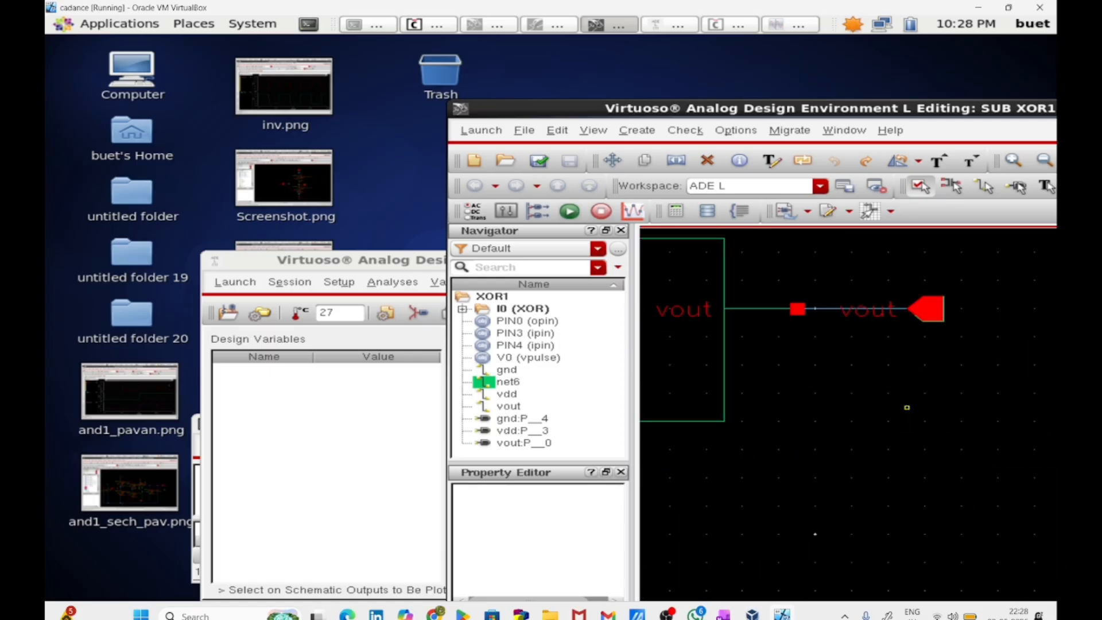
left_click(855, 310)
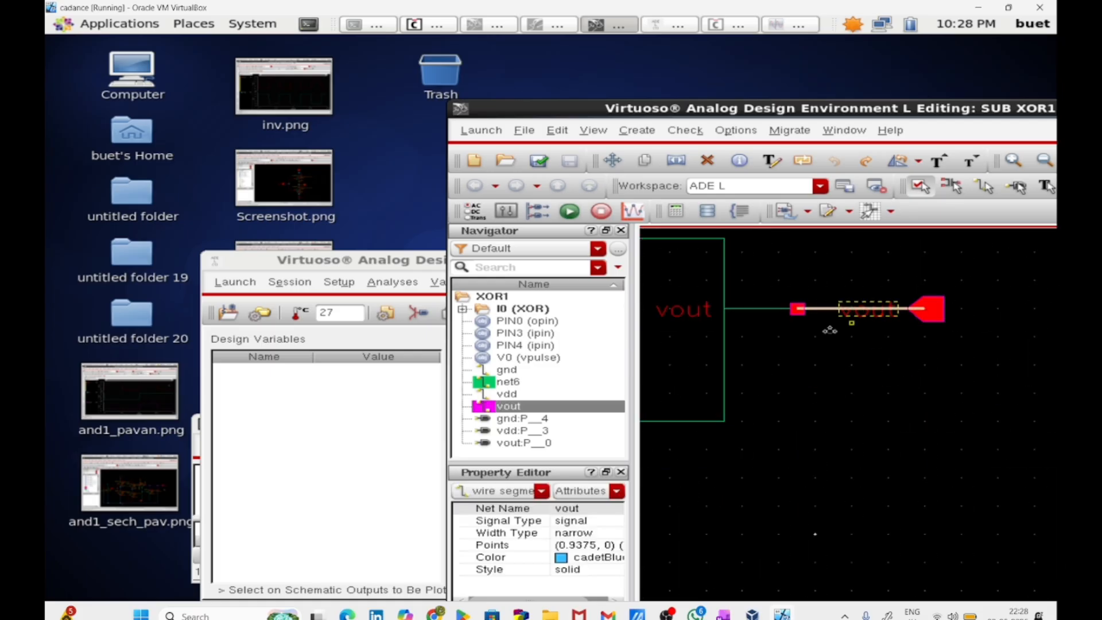
left_click(384, 407)
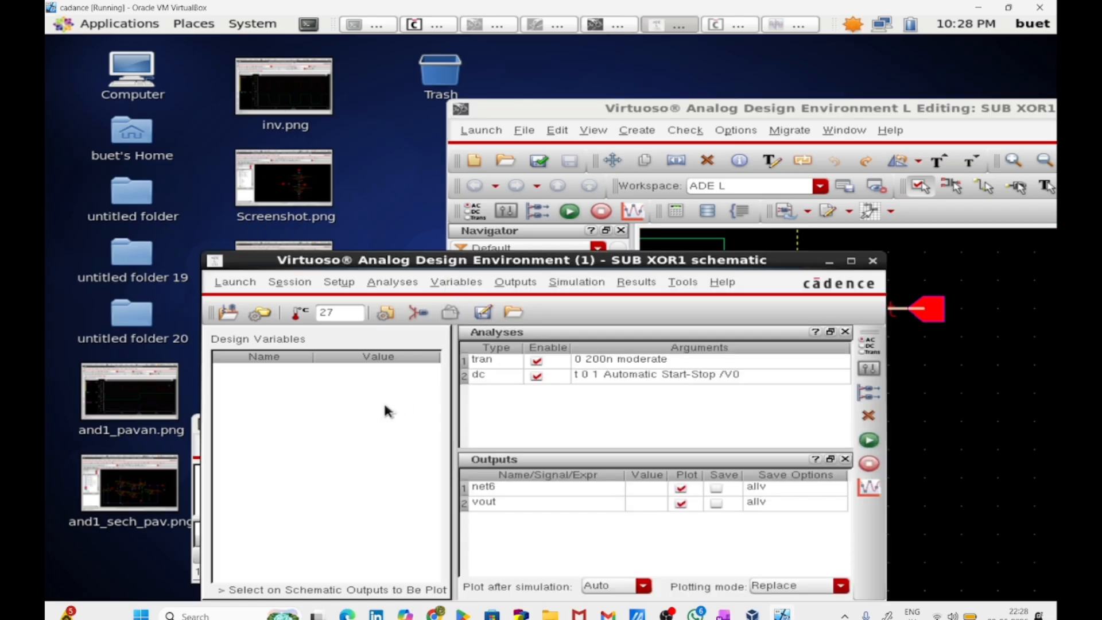
Disable the tran analysis, run the dc simulation, and maximize the waveform window showing the DC response
left_click(538, 361)
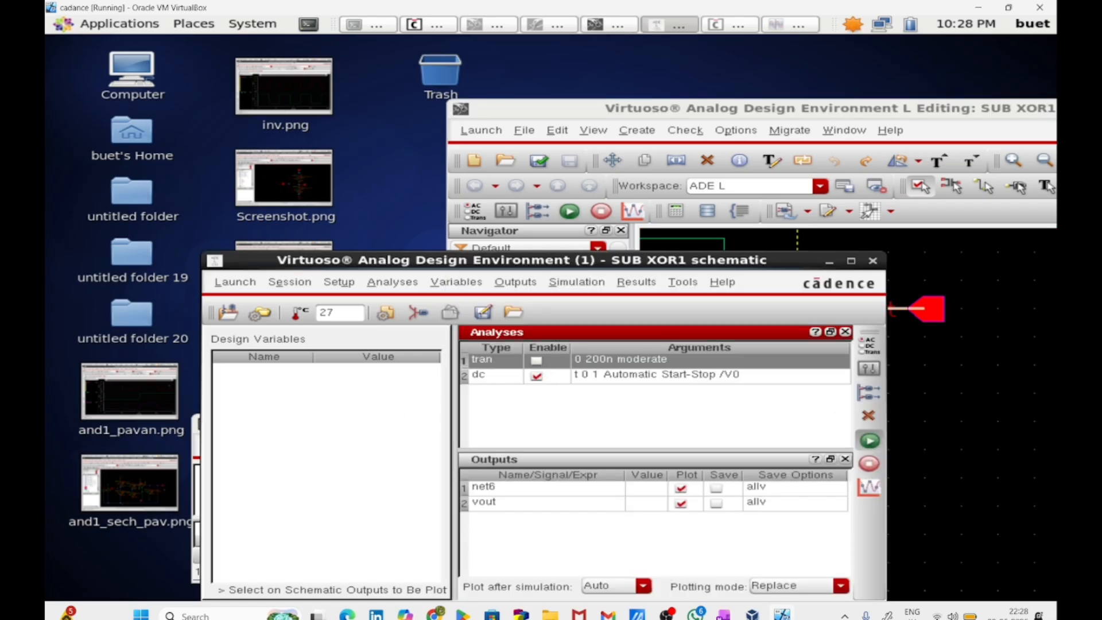
left_click(869, 440)
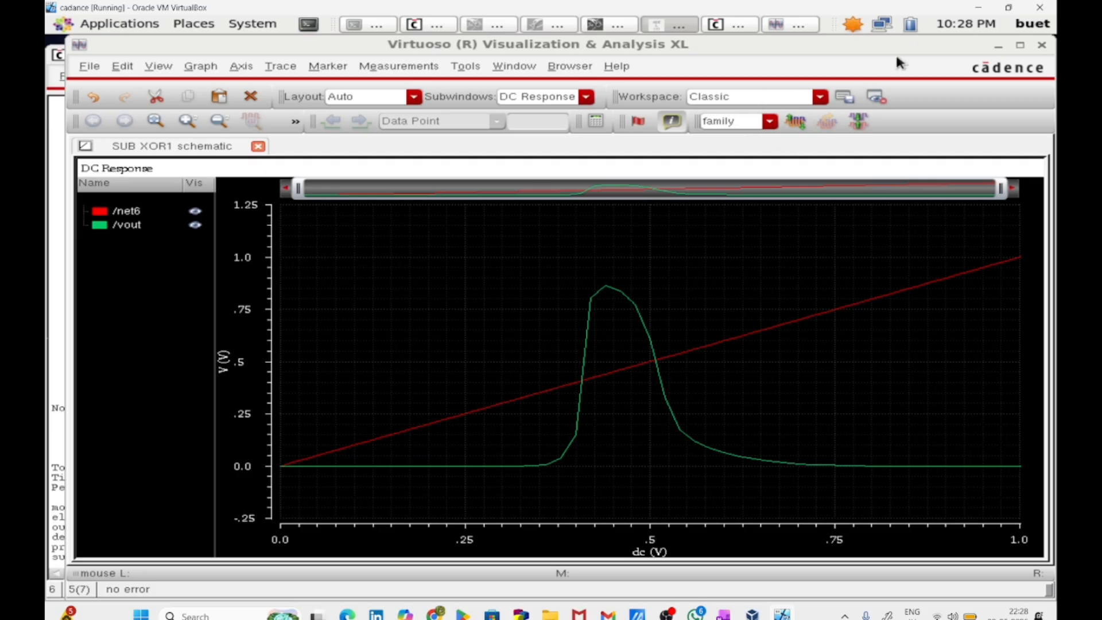
left_click(1020, 46)
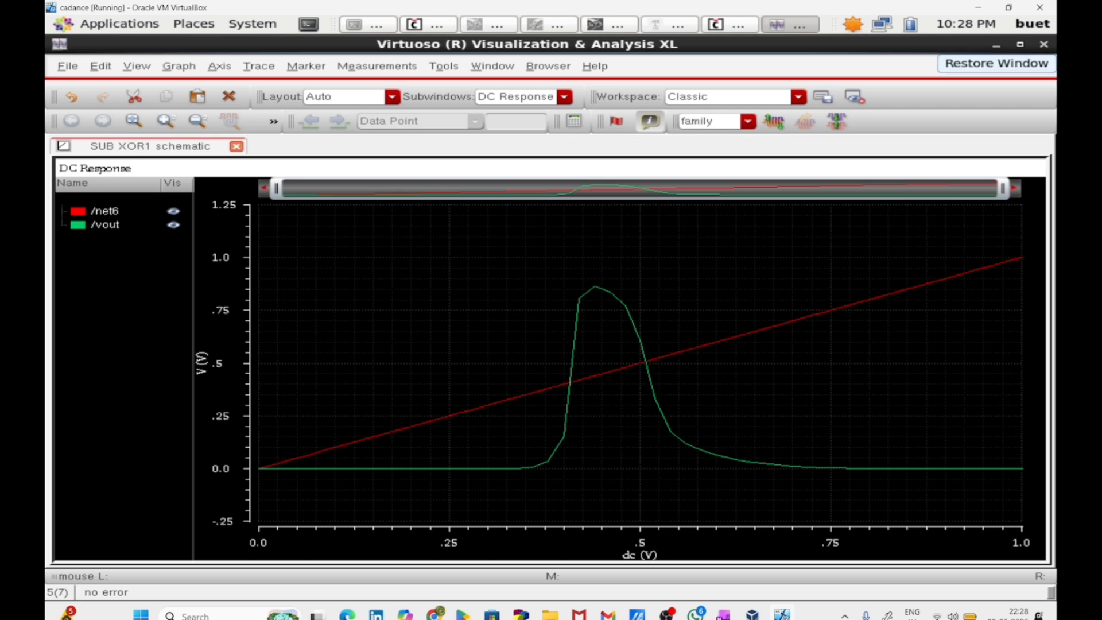